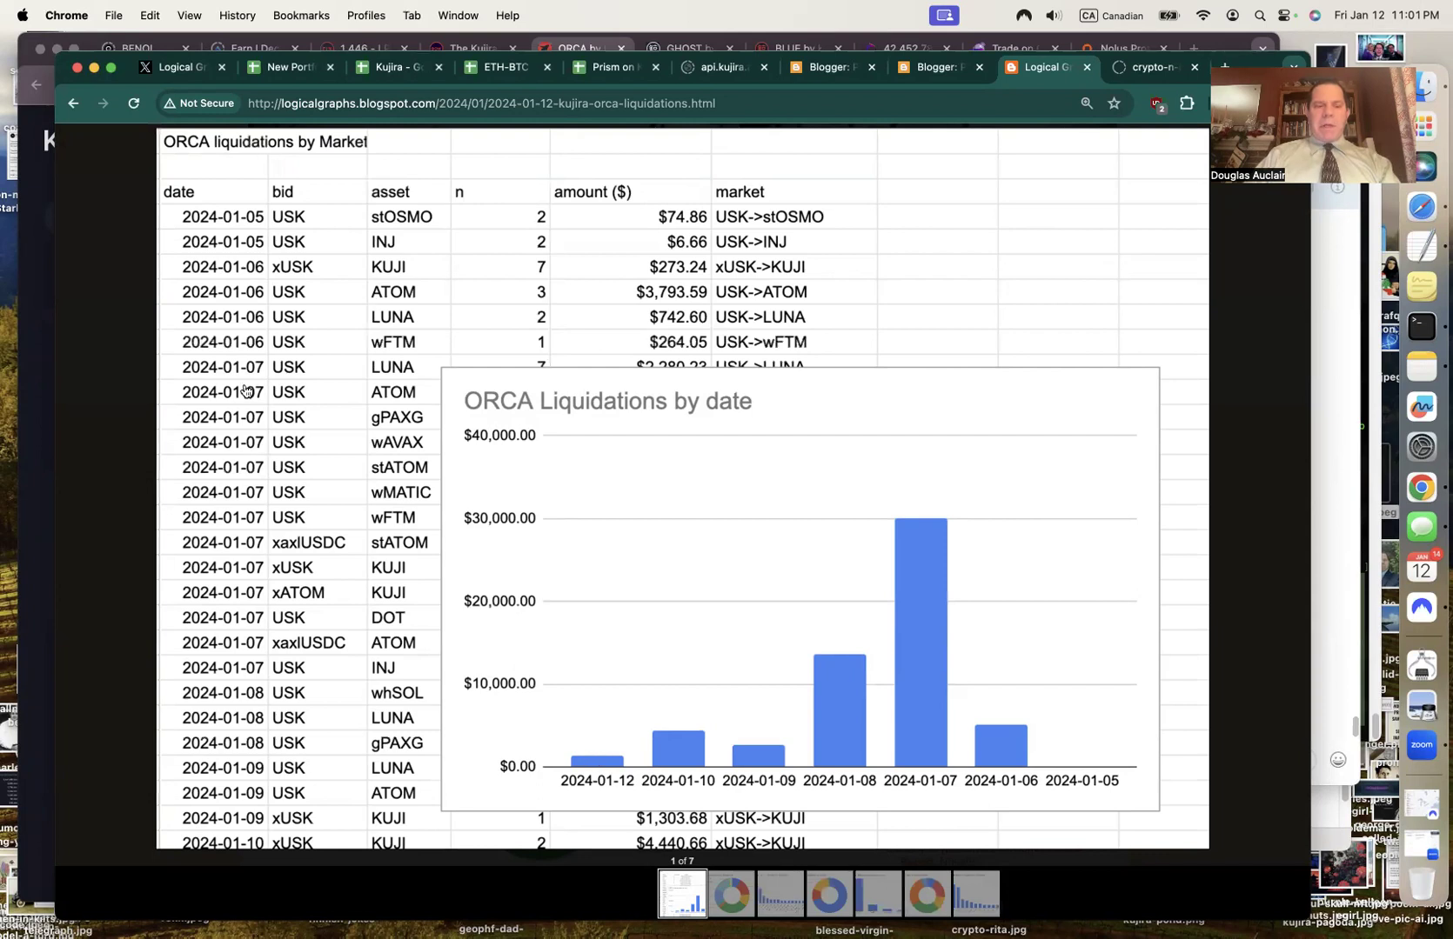
Close the enlarged liquidations chart on the blog, switch to Kujira ORCA and open its list of all markets.
click(104, 327)
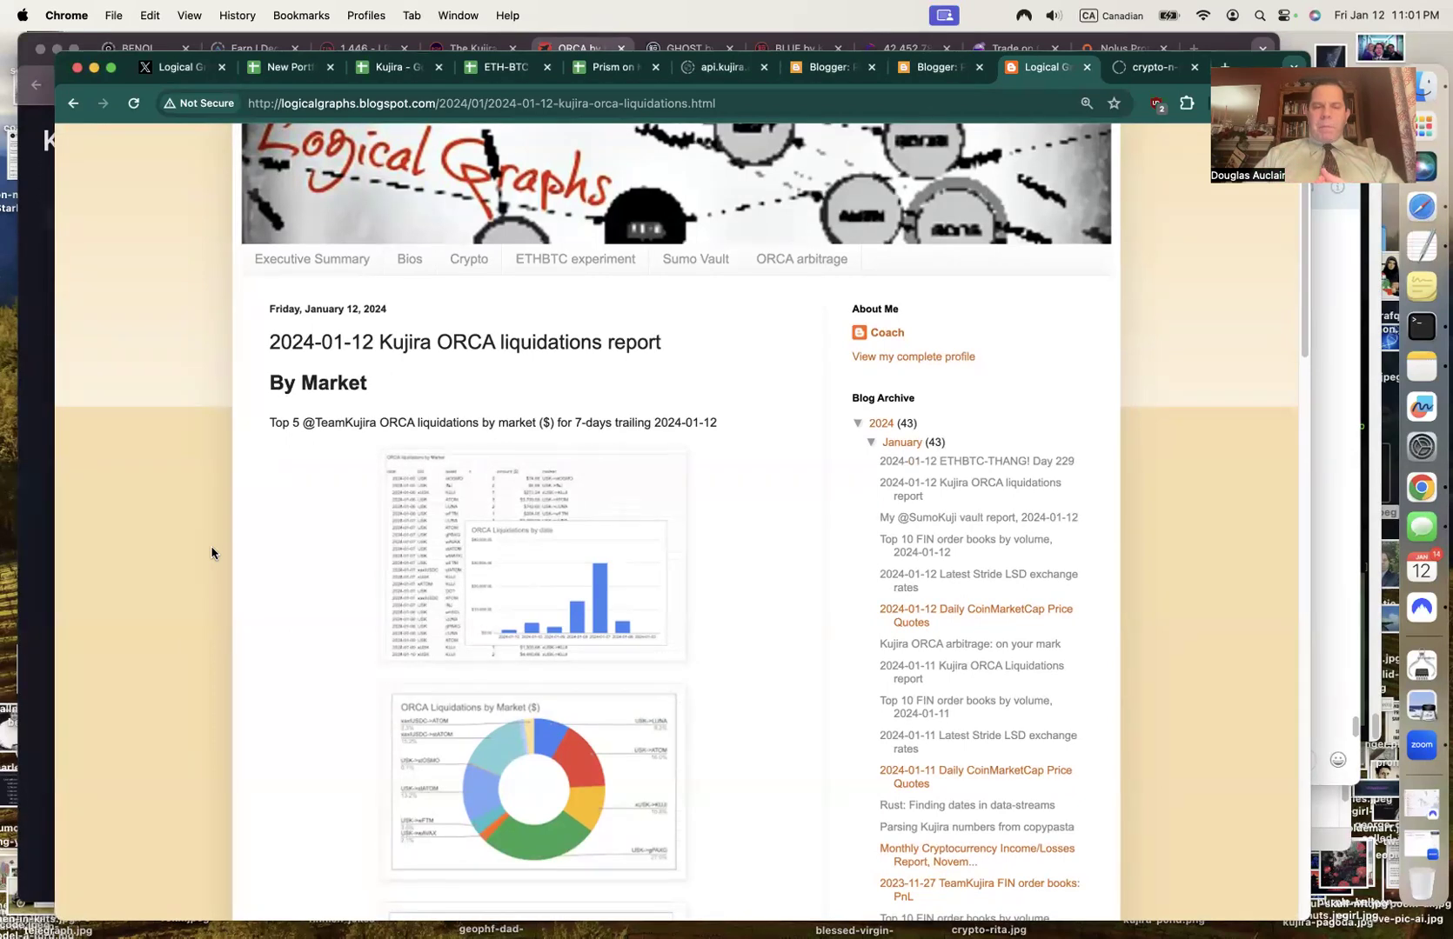
click(38, 501)
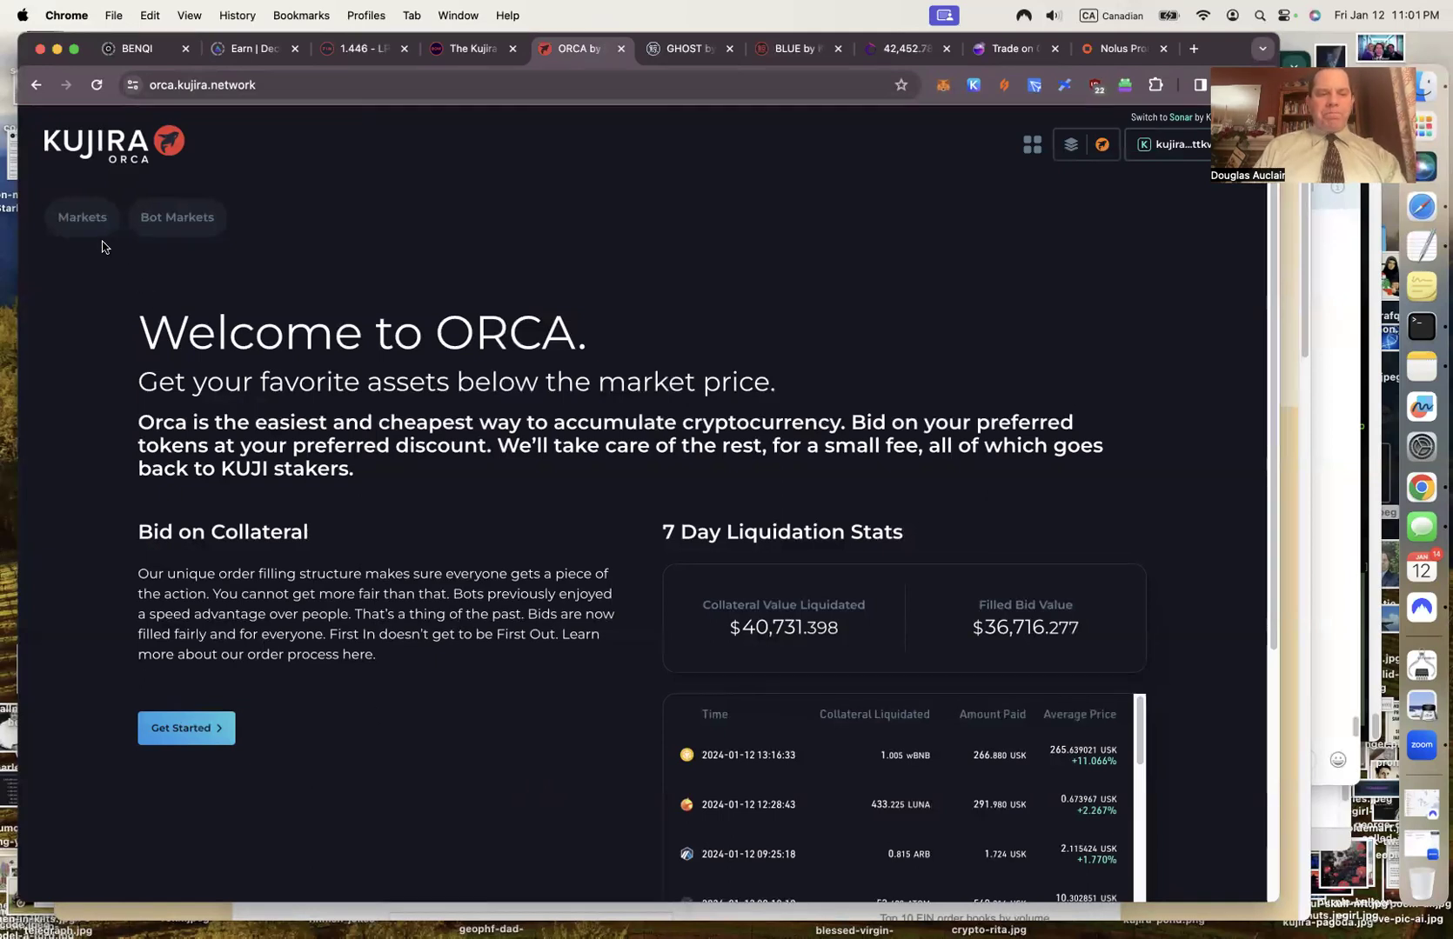
click(82, 217)
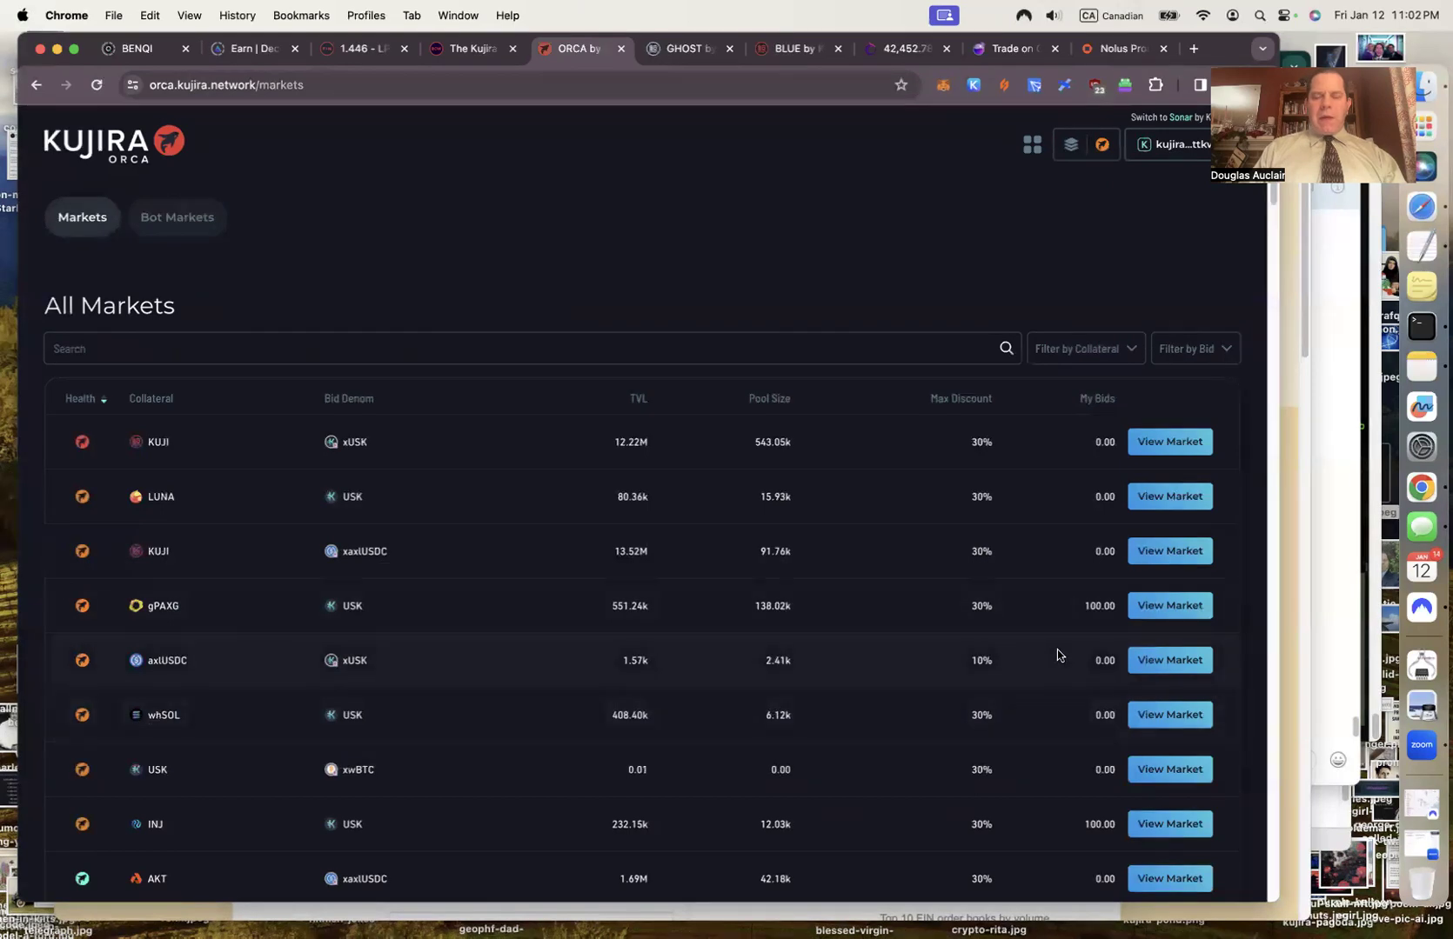
Switch to the Kujira spreadsheet in Google Sheets and examine the fulfilled LUNA and KUJI bids in AA6:AE8.
click(1289, 502)
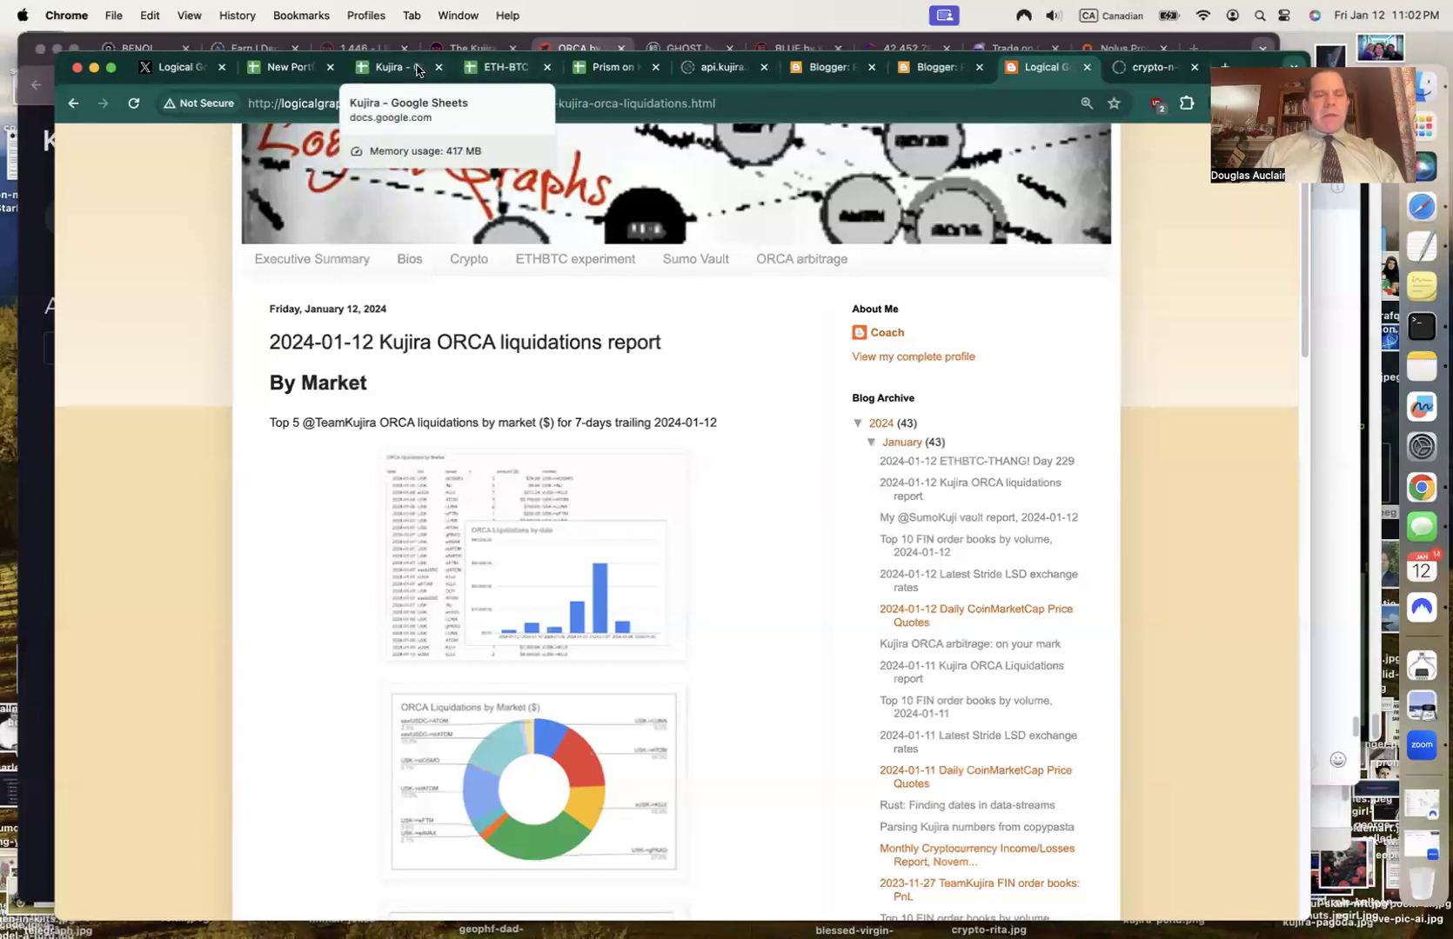
click(417, 70)
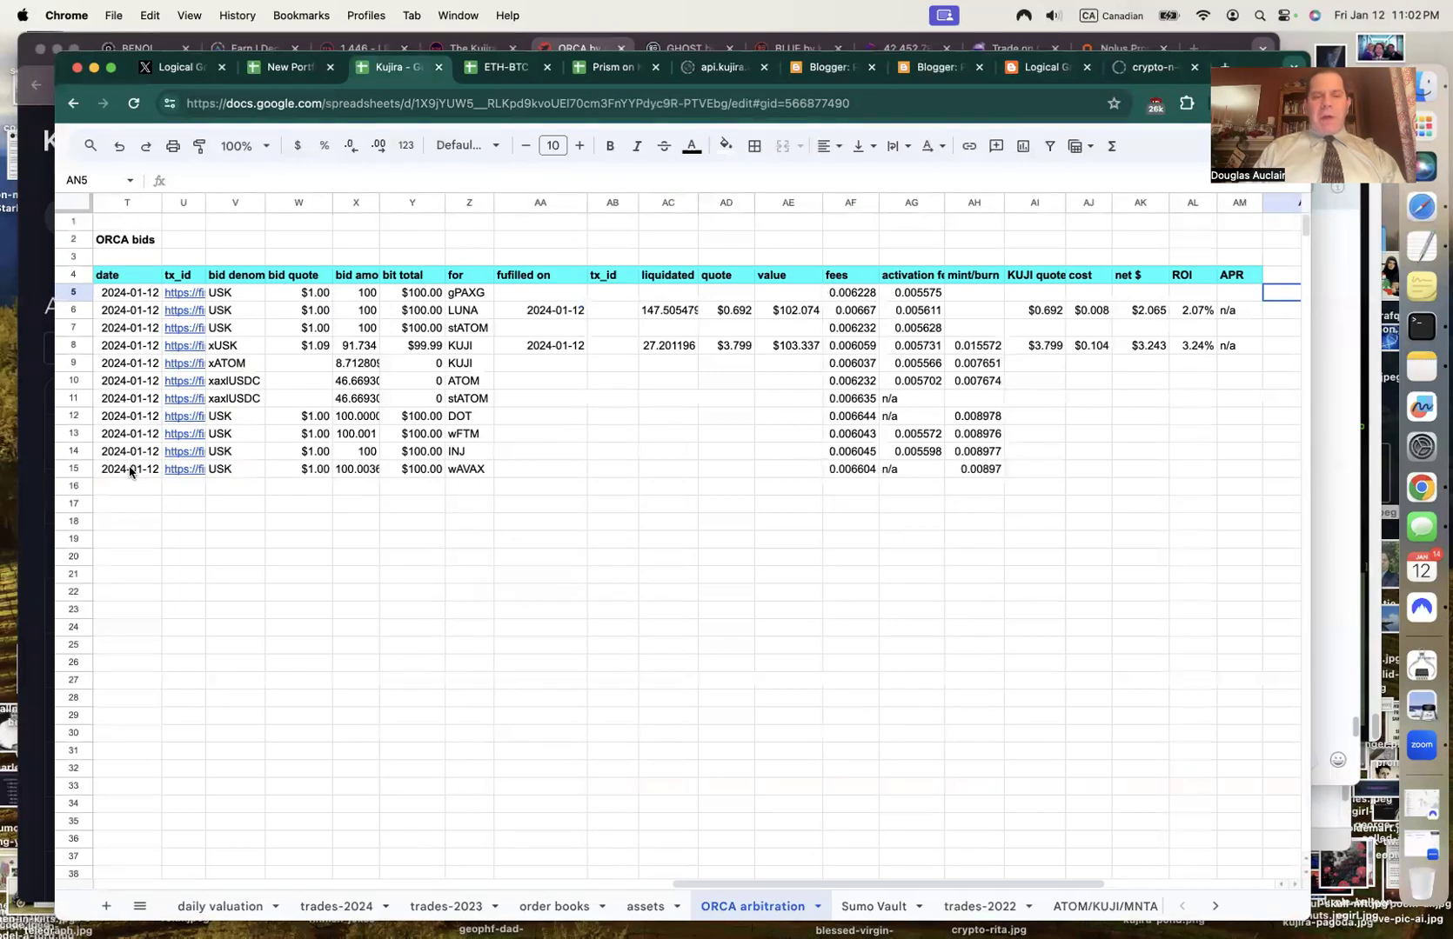
drag(516, 315, 792, 347)
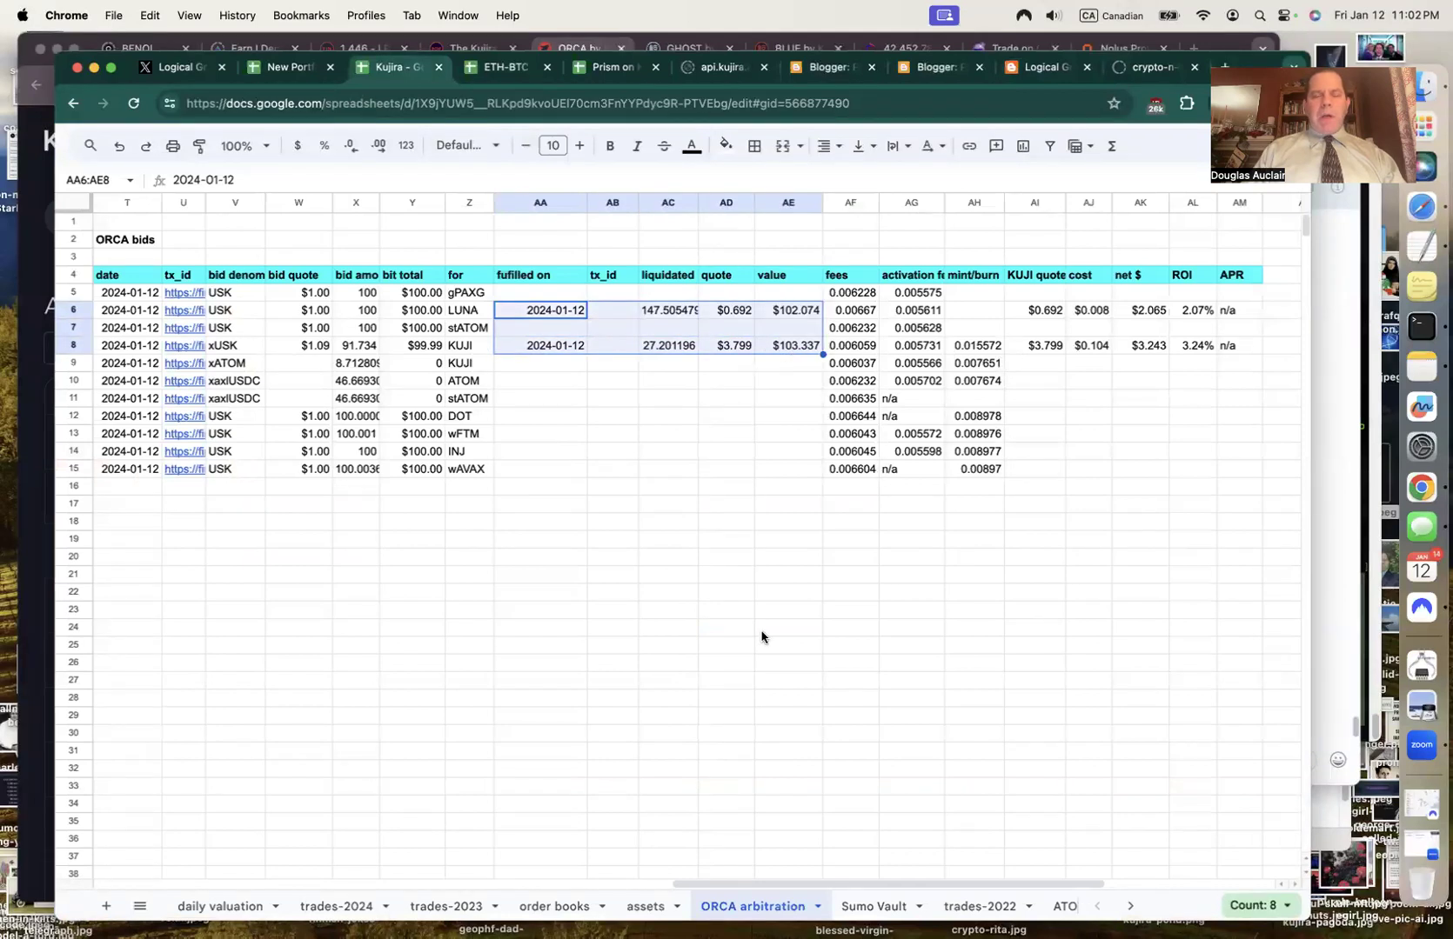
click(669, 628)
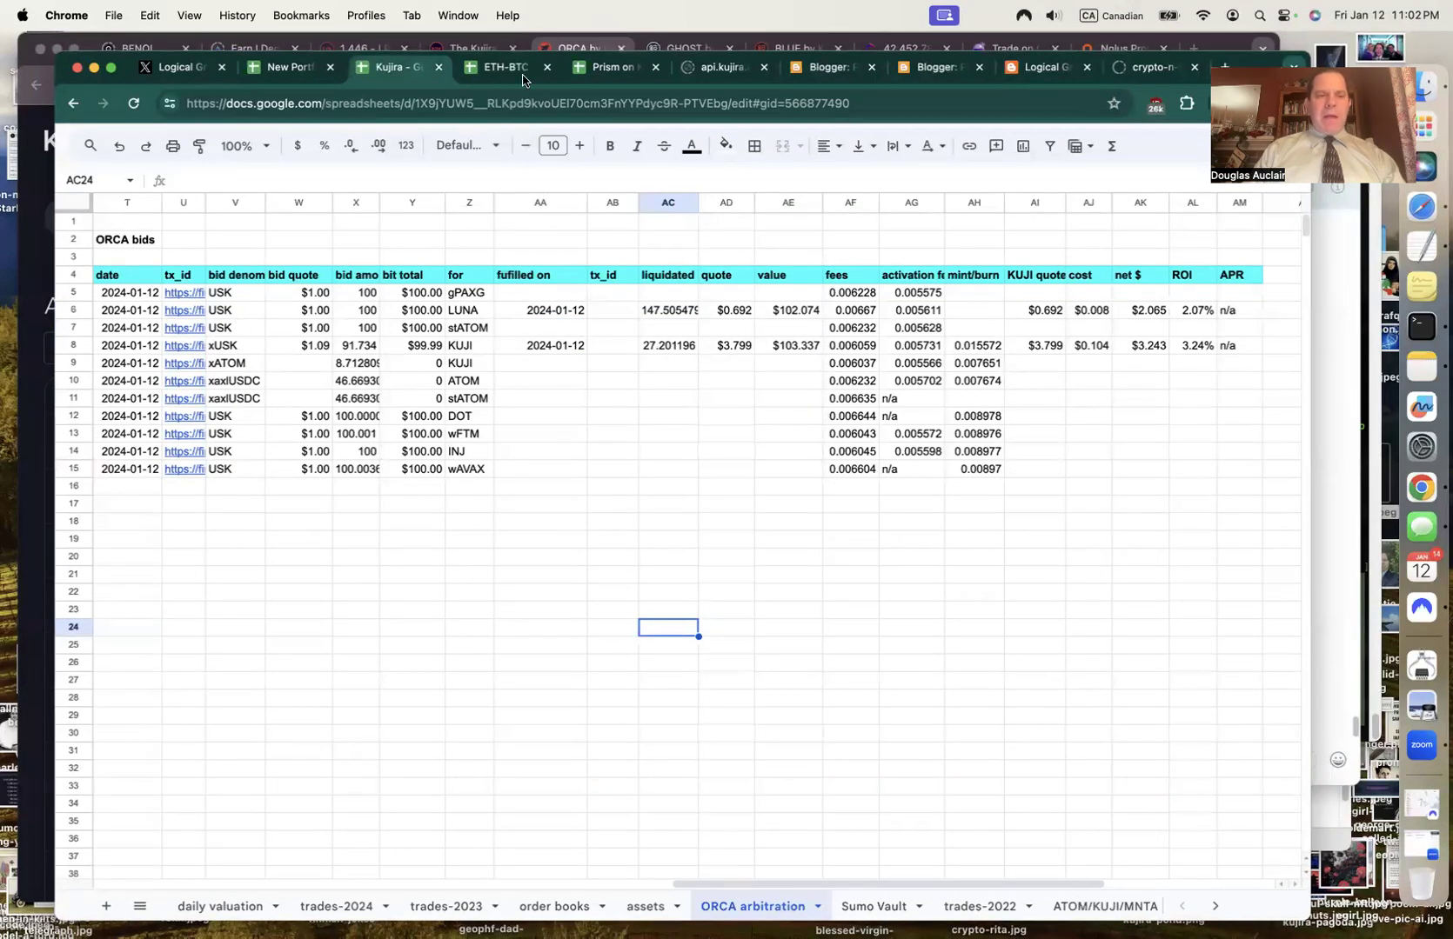
Return to Kujira ORCA and look through the all-markets list for markets that hold own bids.
click(42, 337)
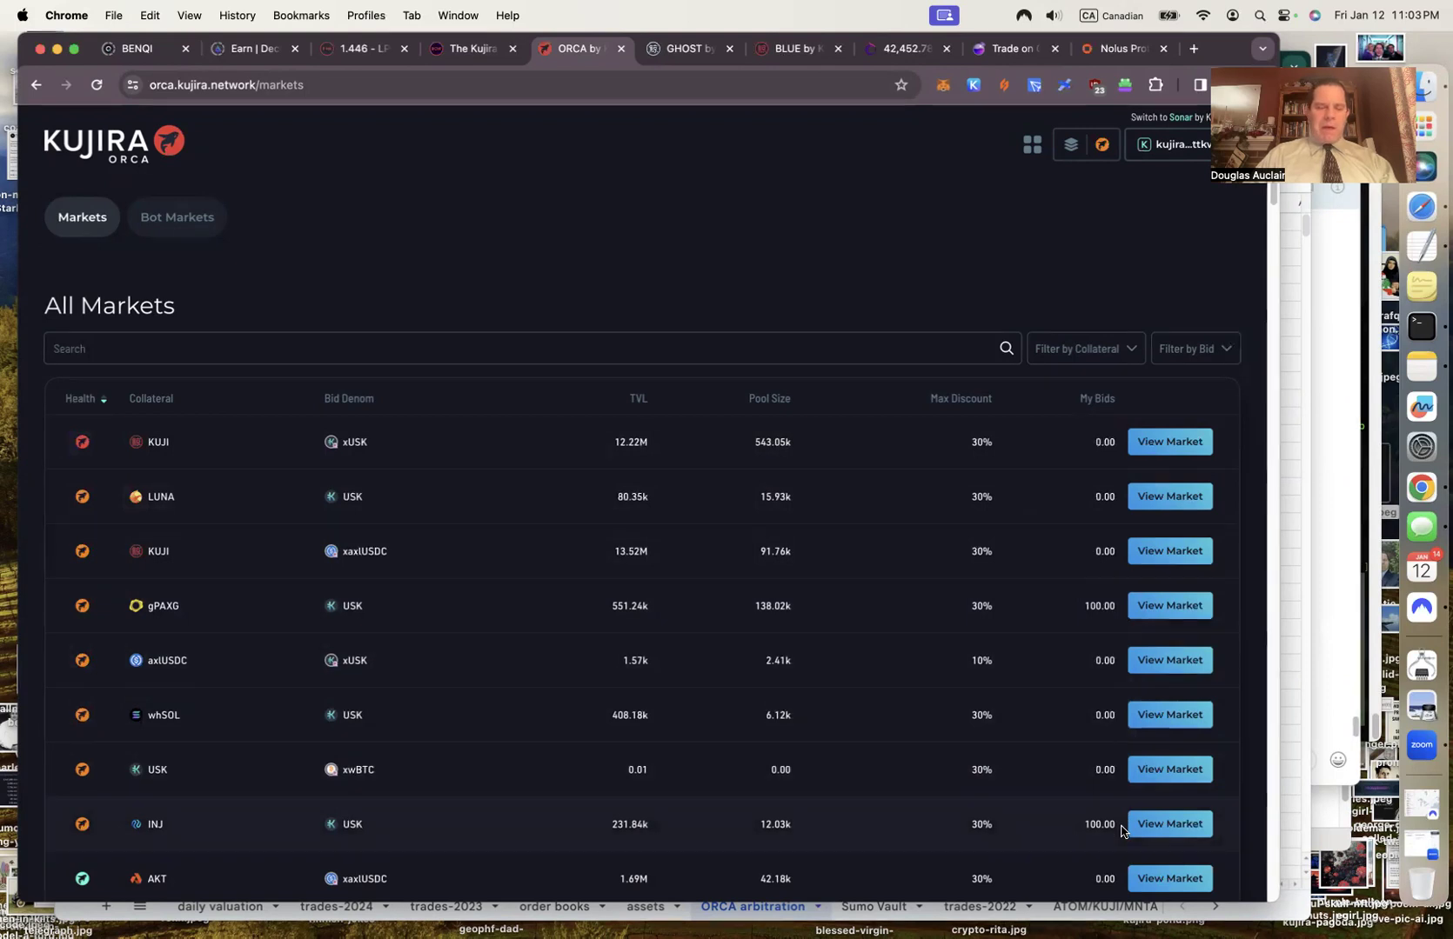
scroll(1122, 831, down, 5)
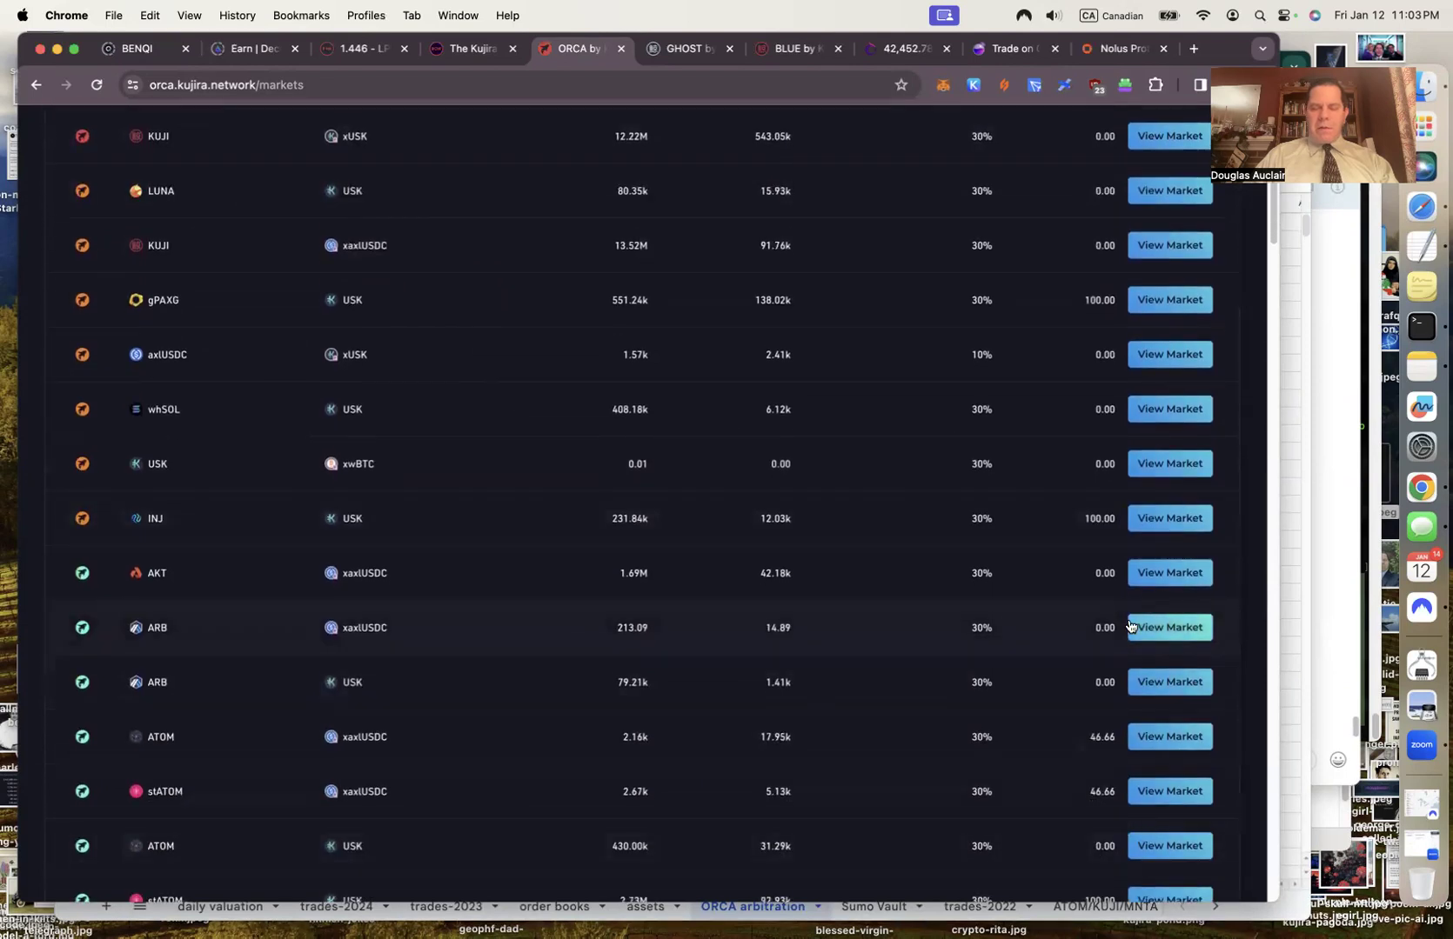
scroll(1144, 687, down, 3)
scroll(1130, 626, down, 5)
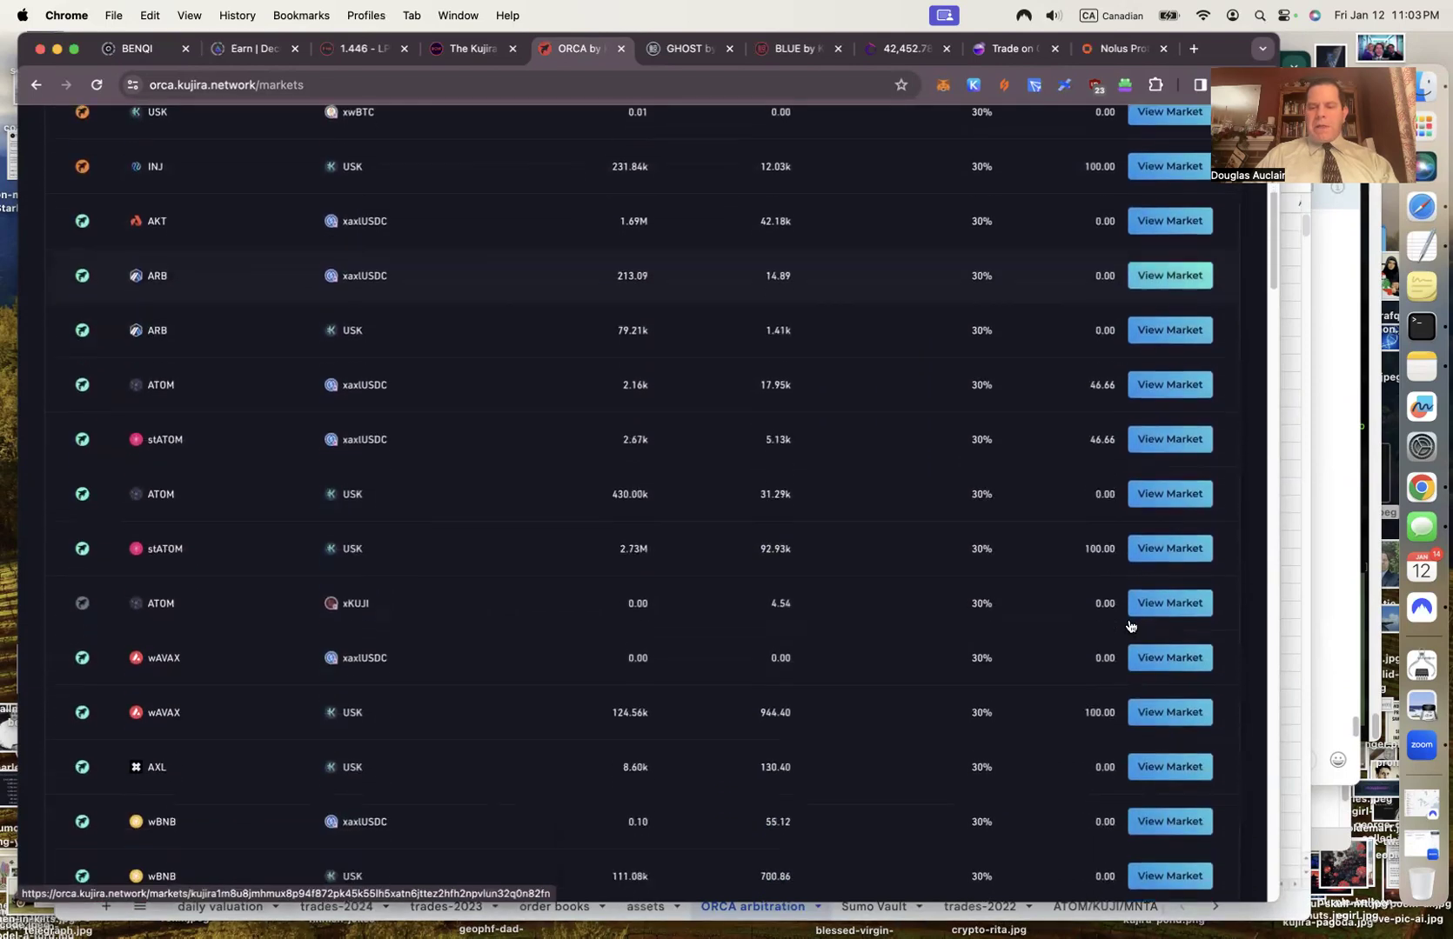
scroll(1129, 624, down, 5)
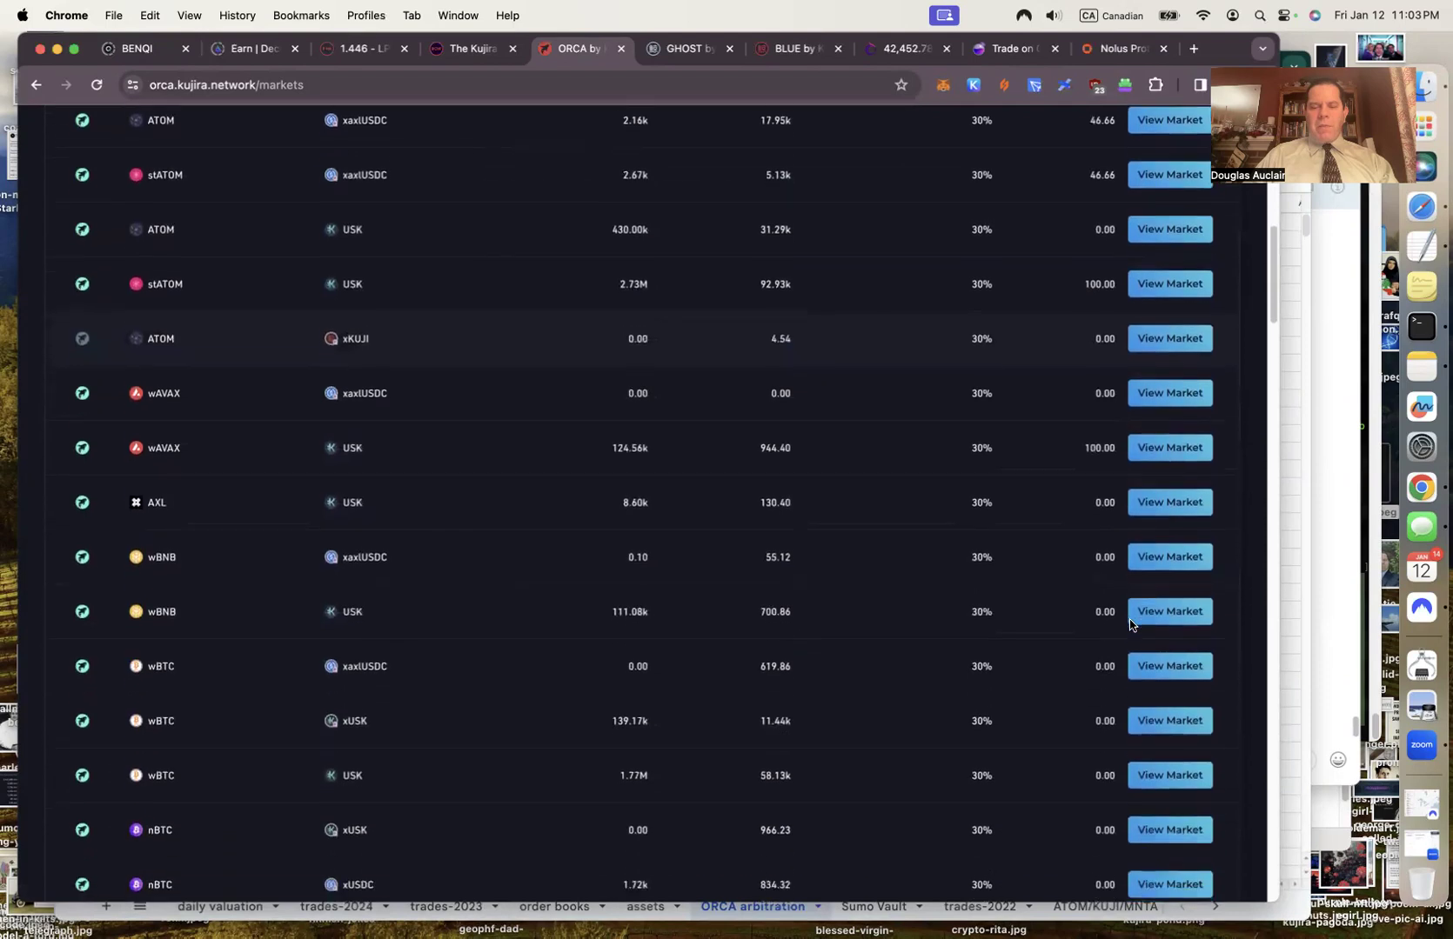
scroll(1130, 624, down, 3)
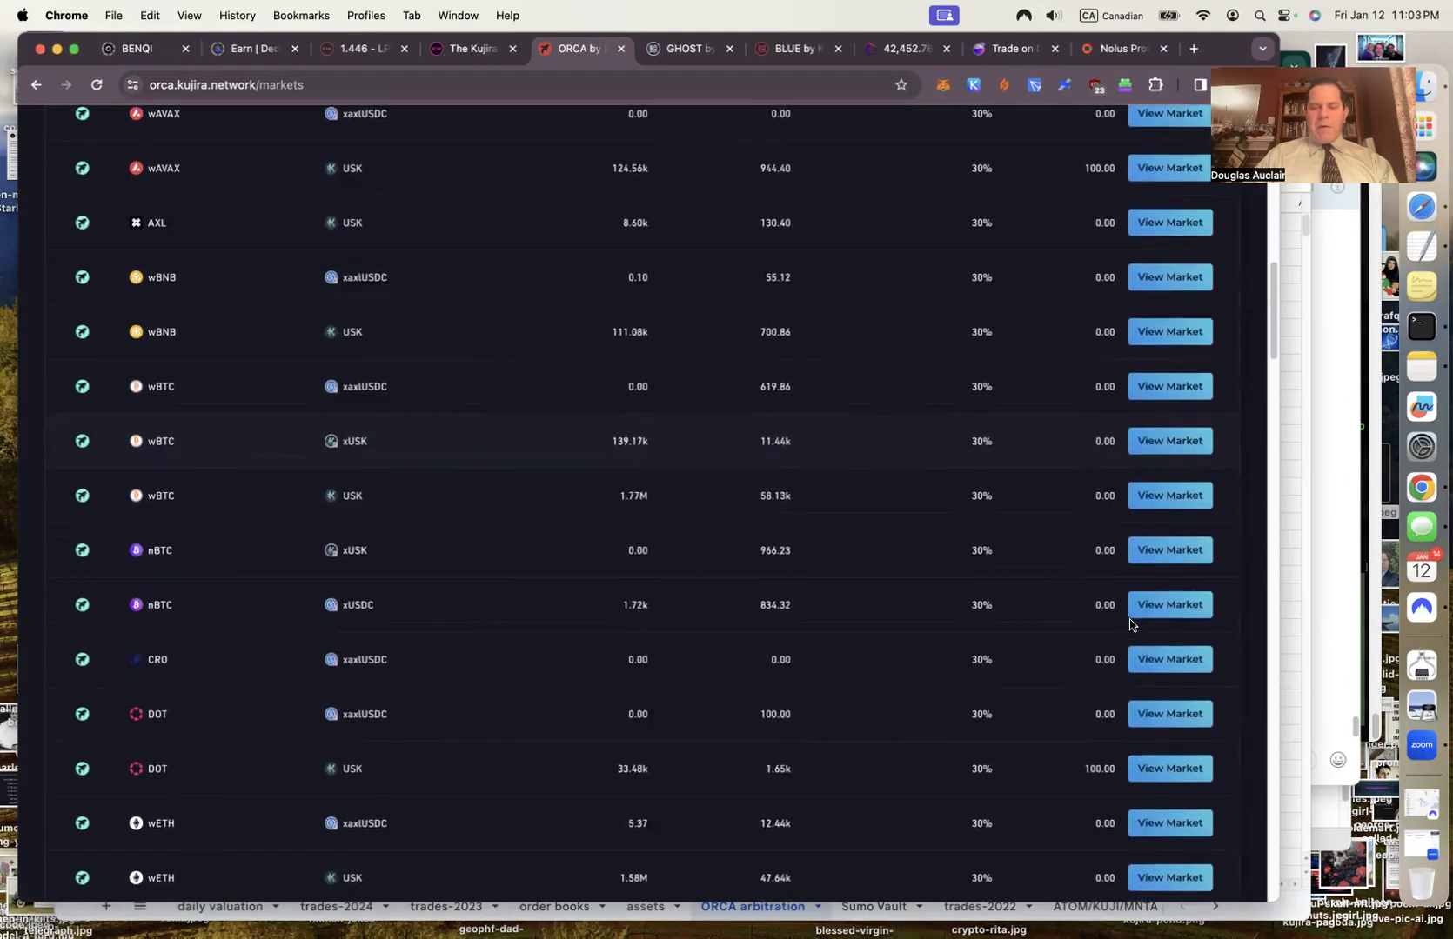
scroll(999, 681, down, 2)
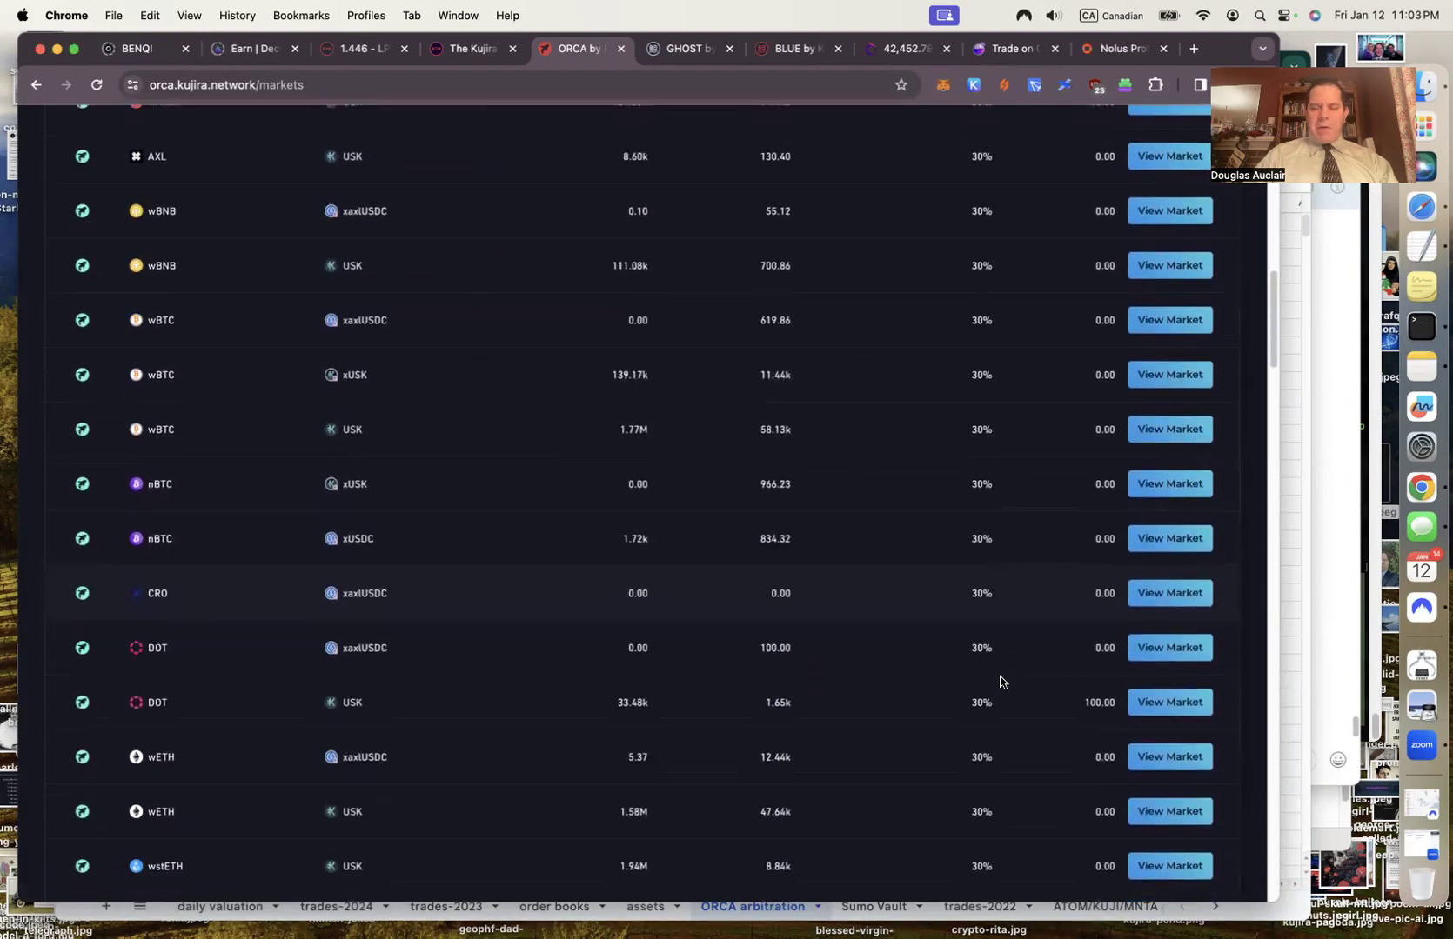
scroll(1000, 682, up, 15)
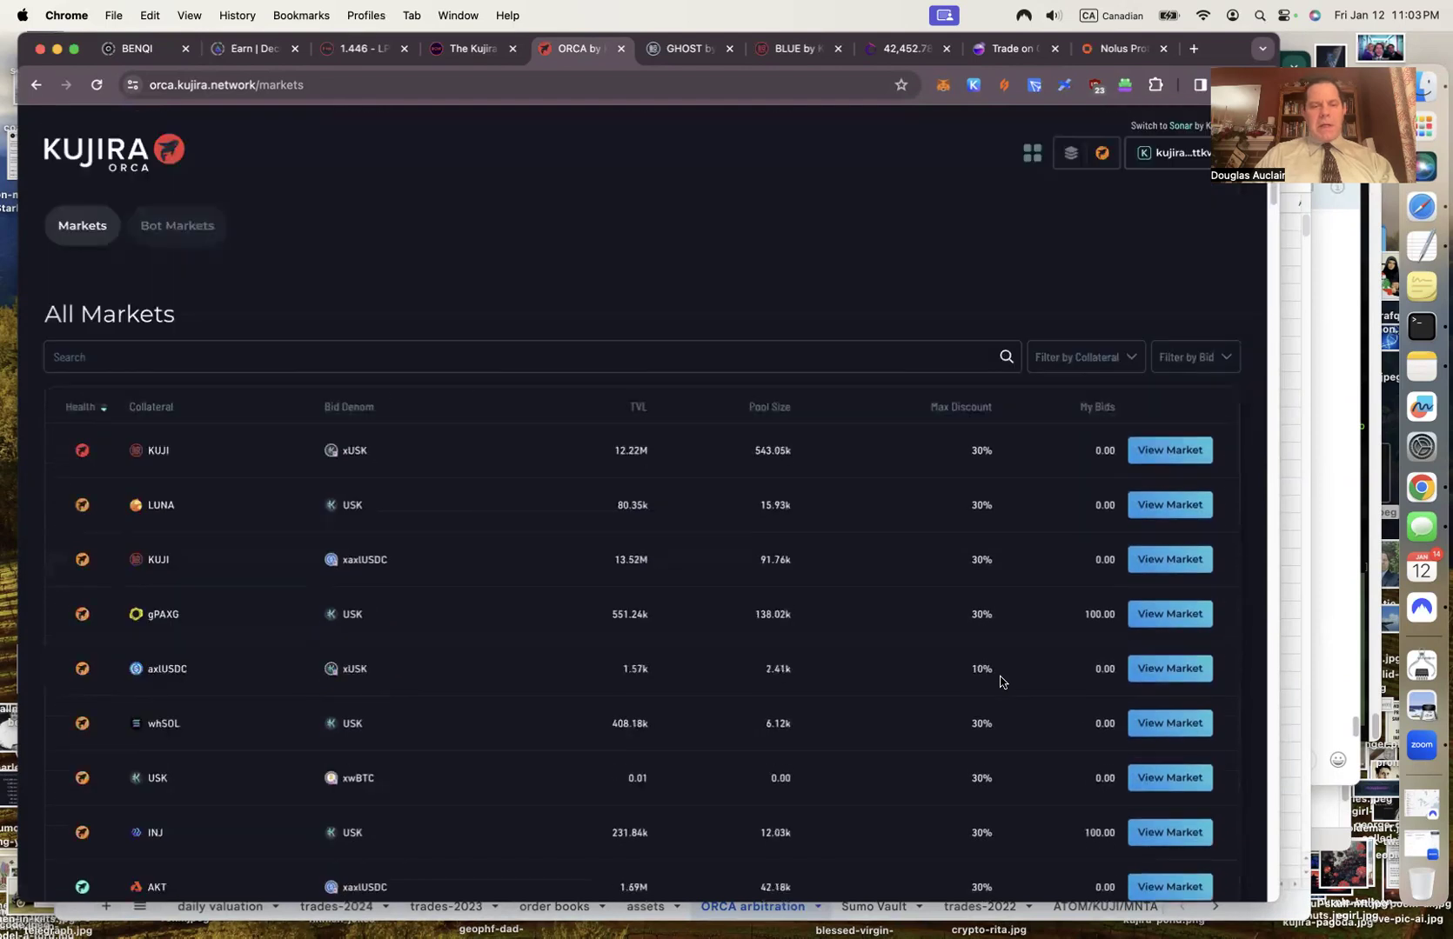
Search the markets for xatom, open the KUJI market with xATOM bids and examine its bid pools.
click(464, 342)
text(xatom)
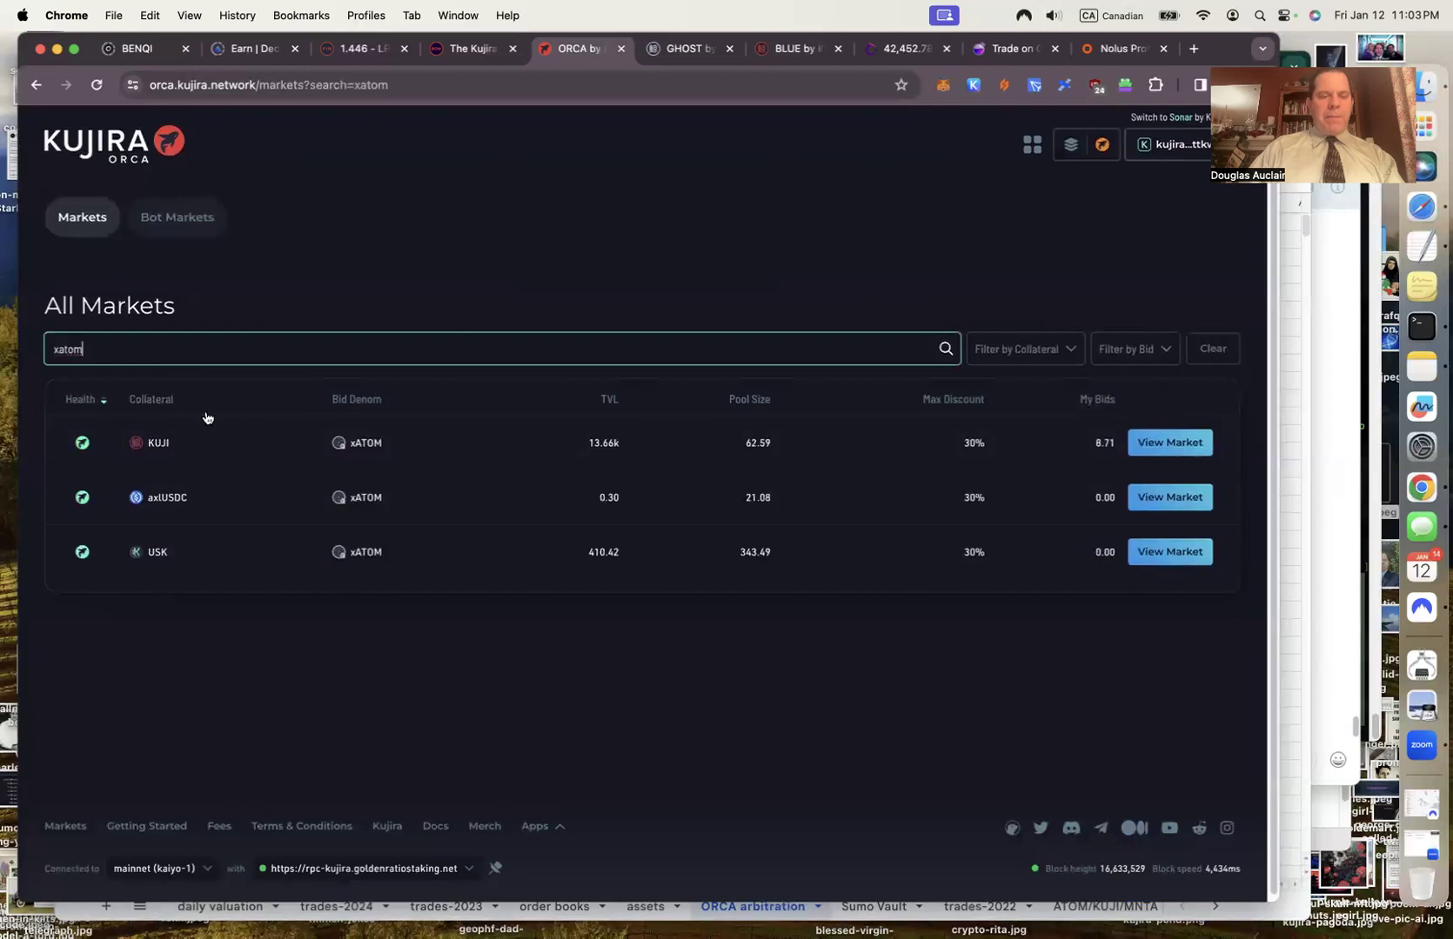
click(1162, 444)
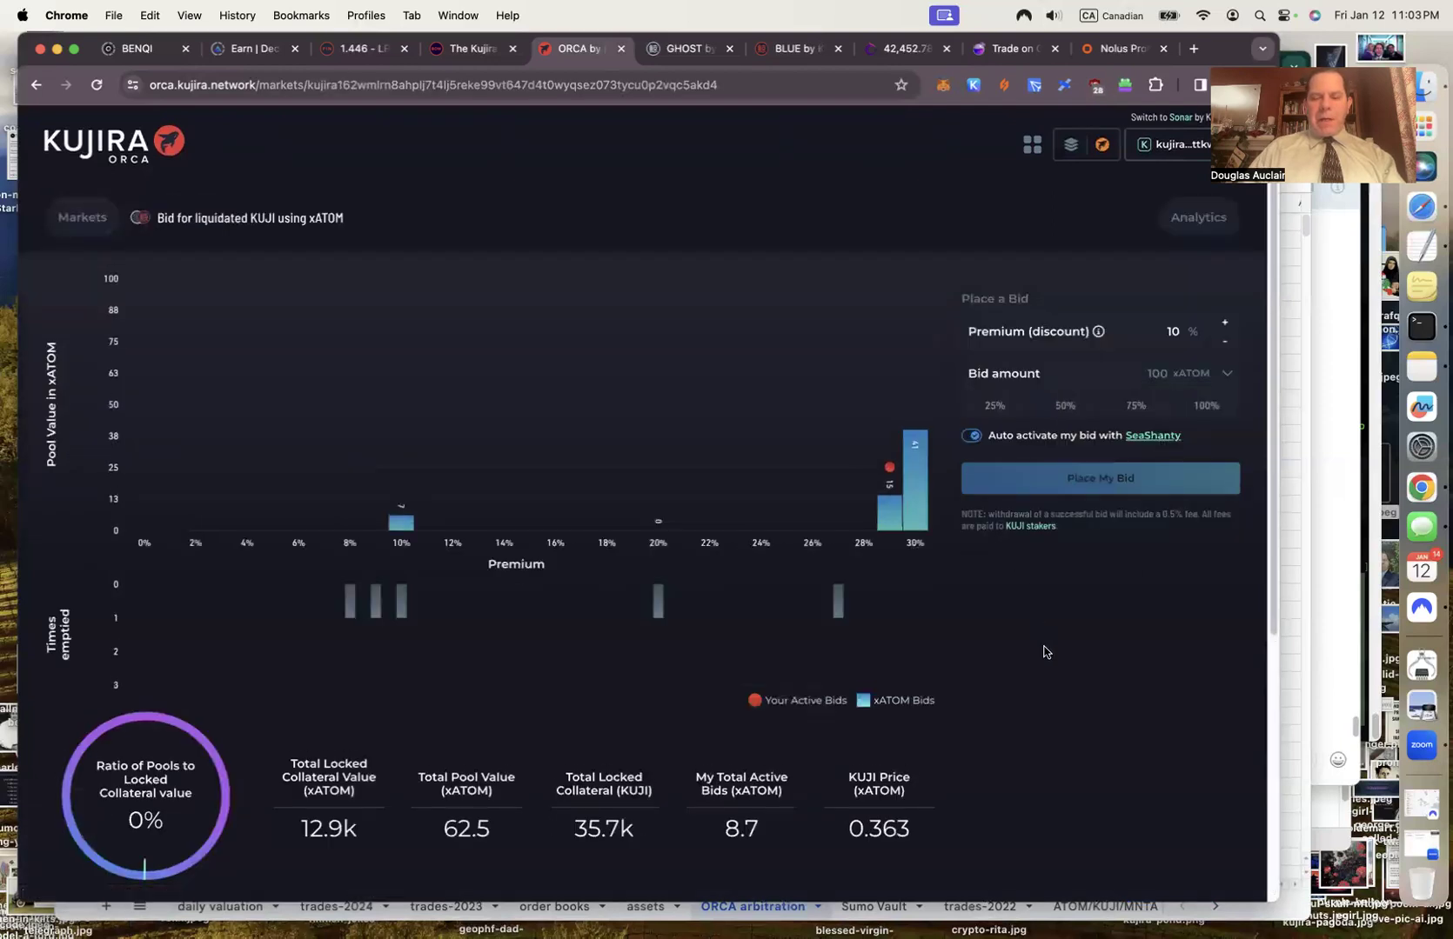
scroll(1044, 652, down, 5)
scroll(1045, 652, up, 1)
scroll(1043, 652, up, 3)
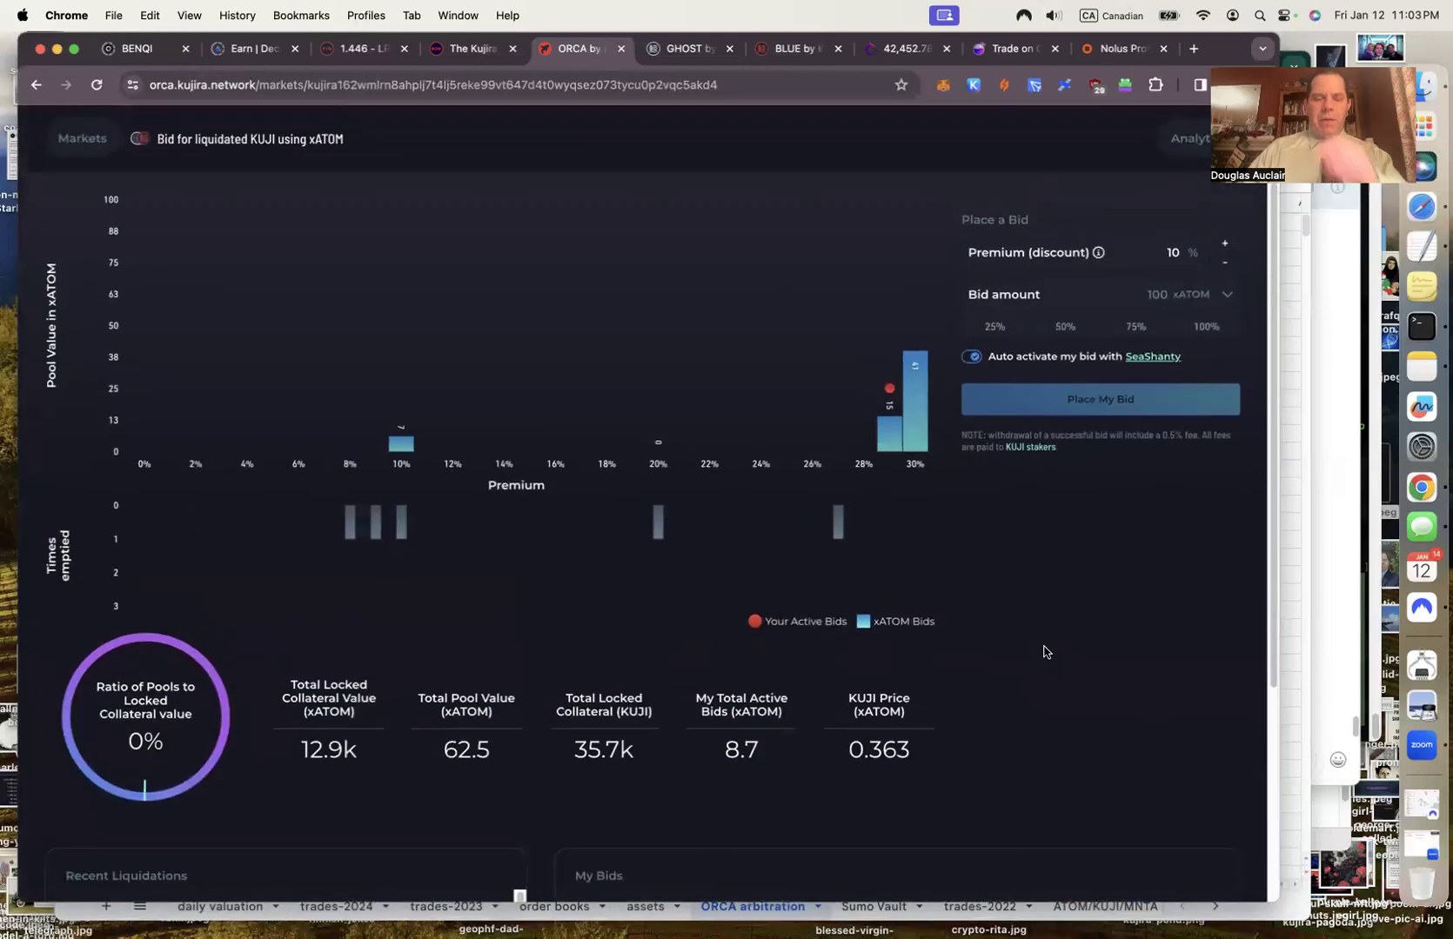
scroll(1045, 652, up, 2)
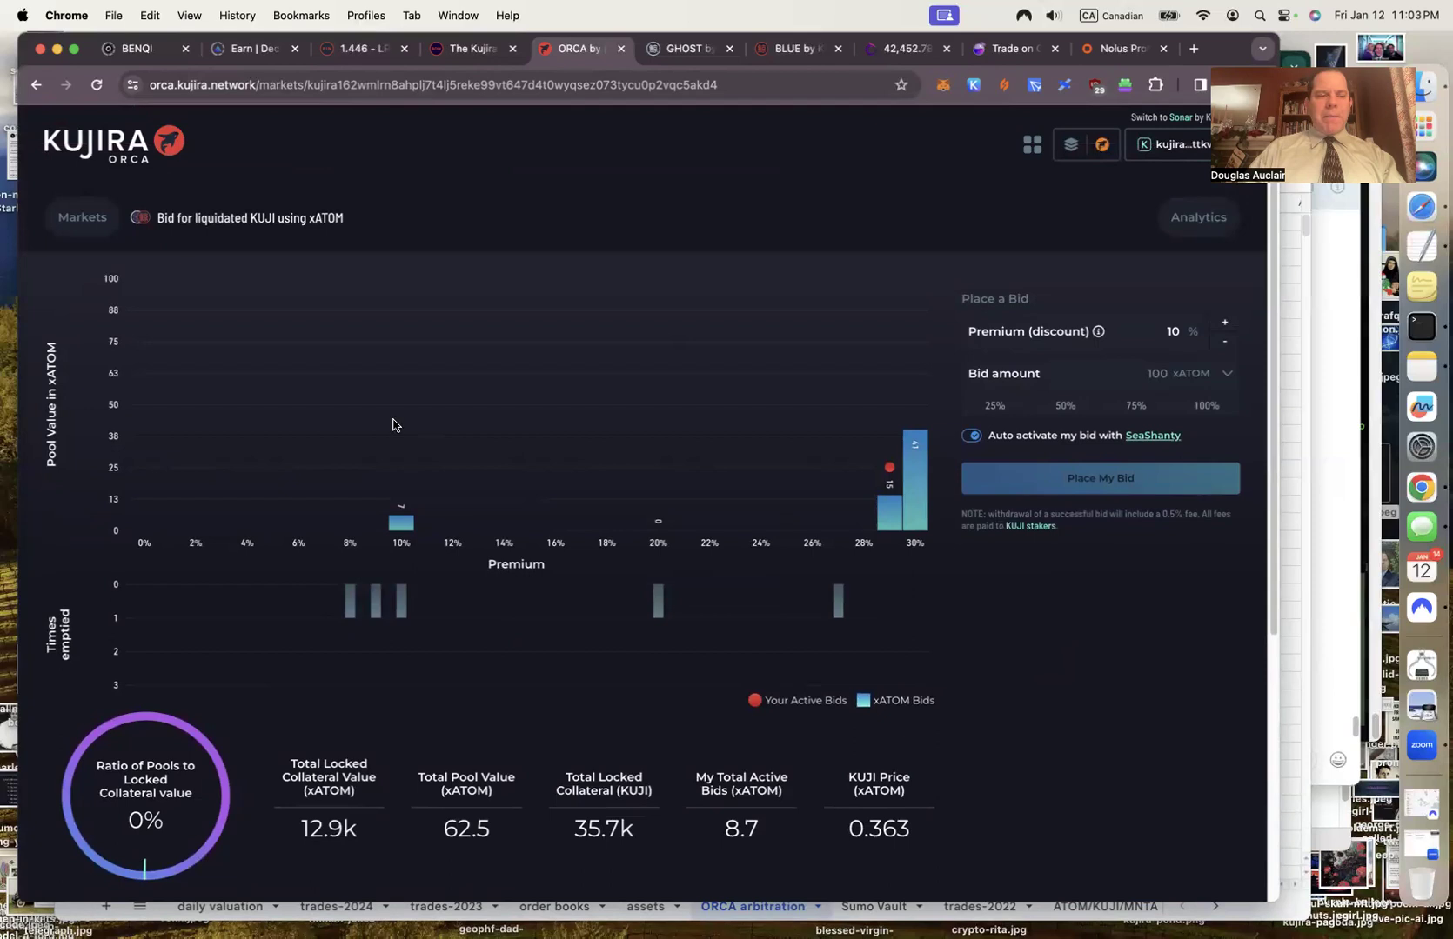
Open the KUJI market with xUSK bids from the market list and examine its withdrawable KUJI and own bids.
click(89, 216)
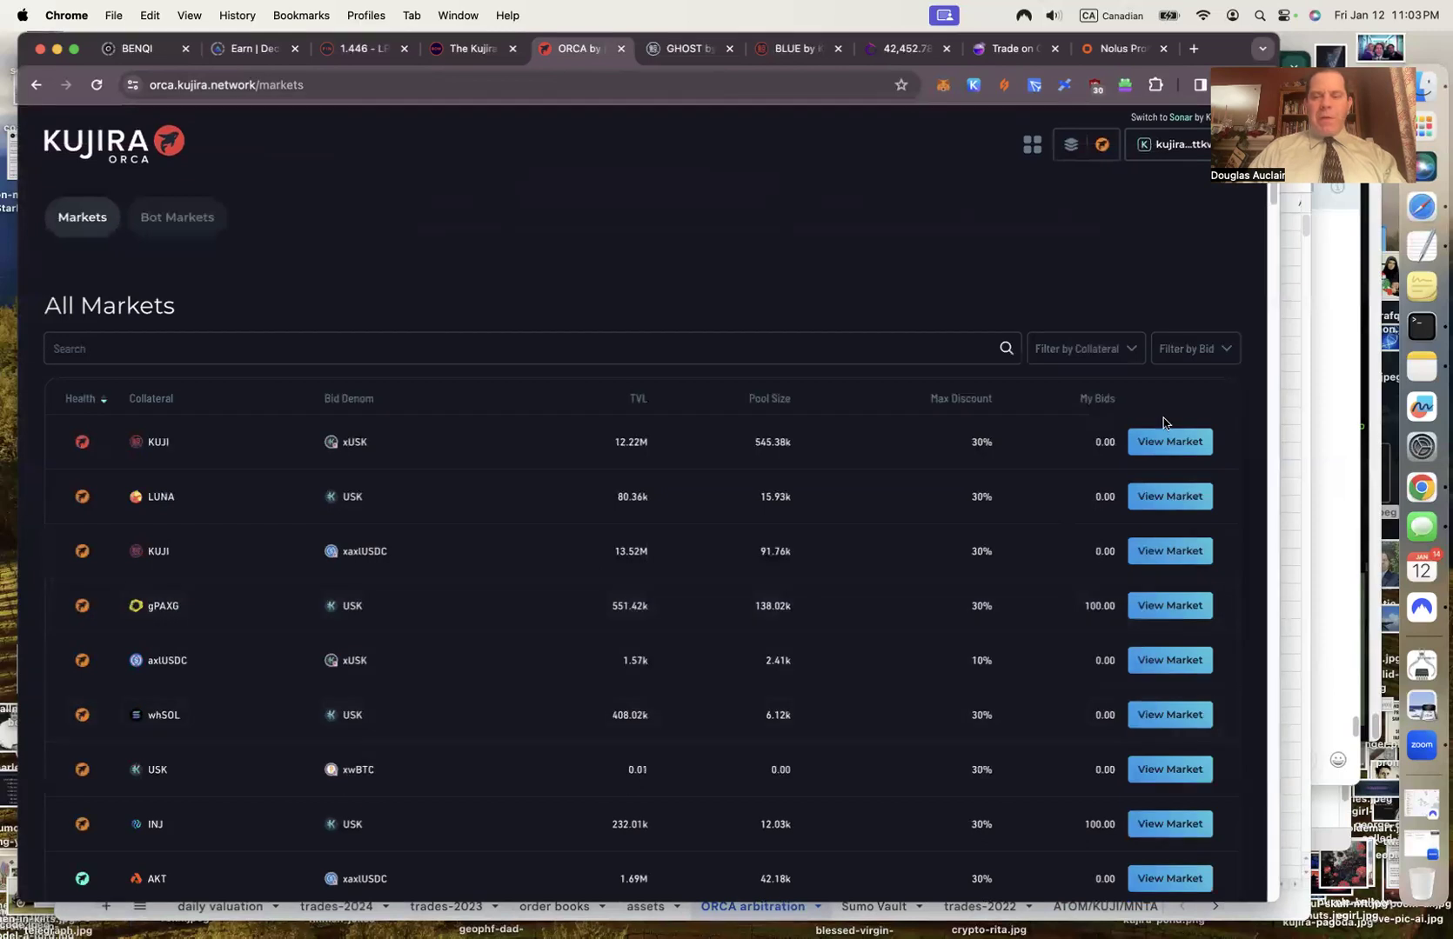
click(1173, 444)
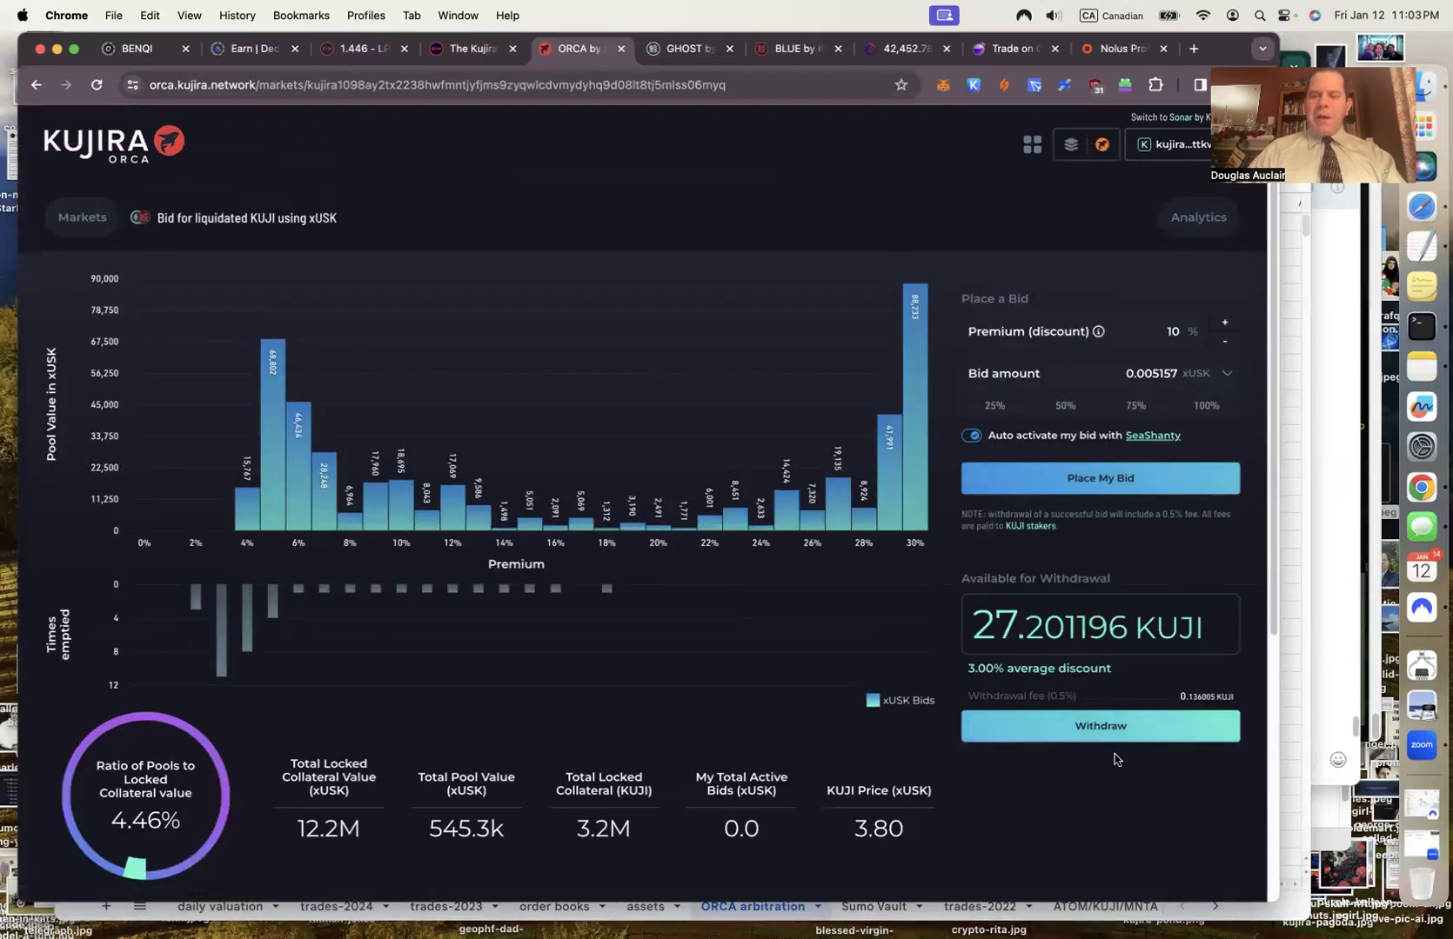
drag(973, 581, 1117, 628)
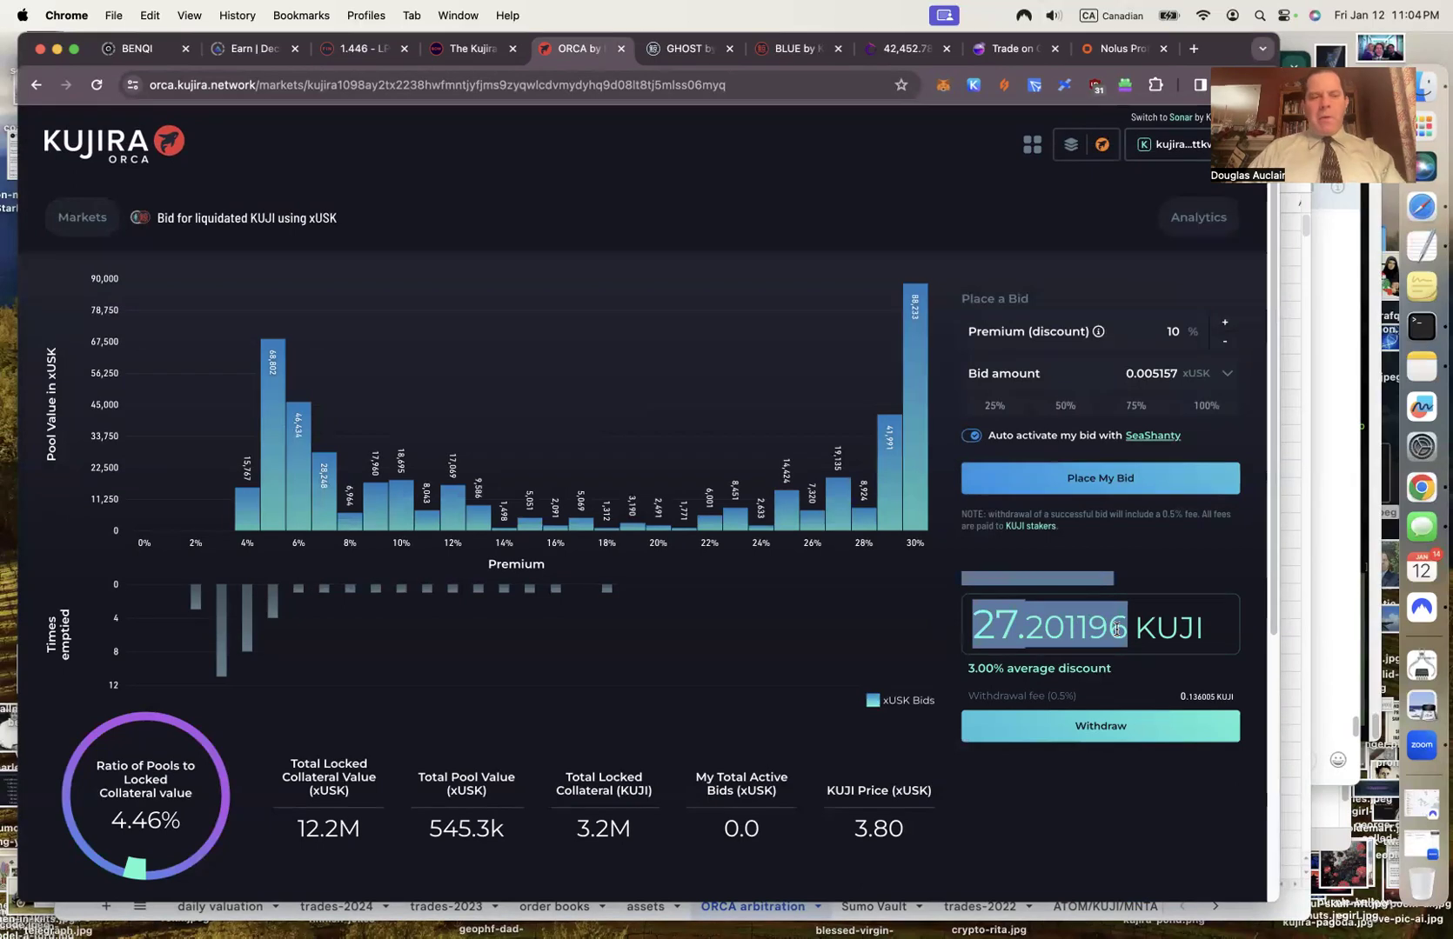
scroll(1118, 628, down, 5)
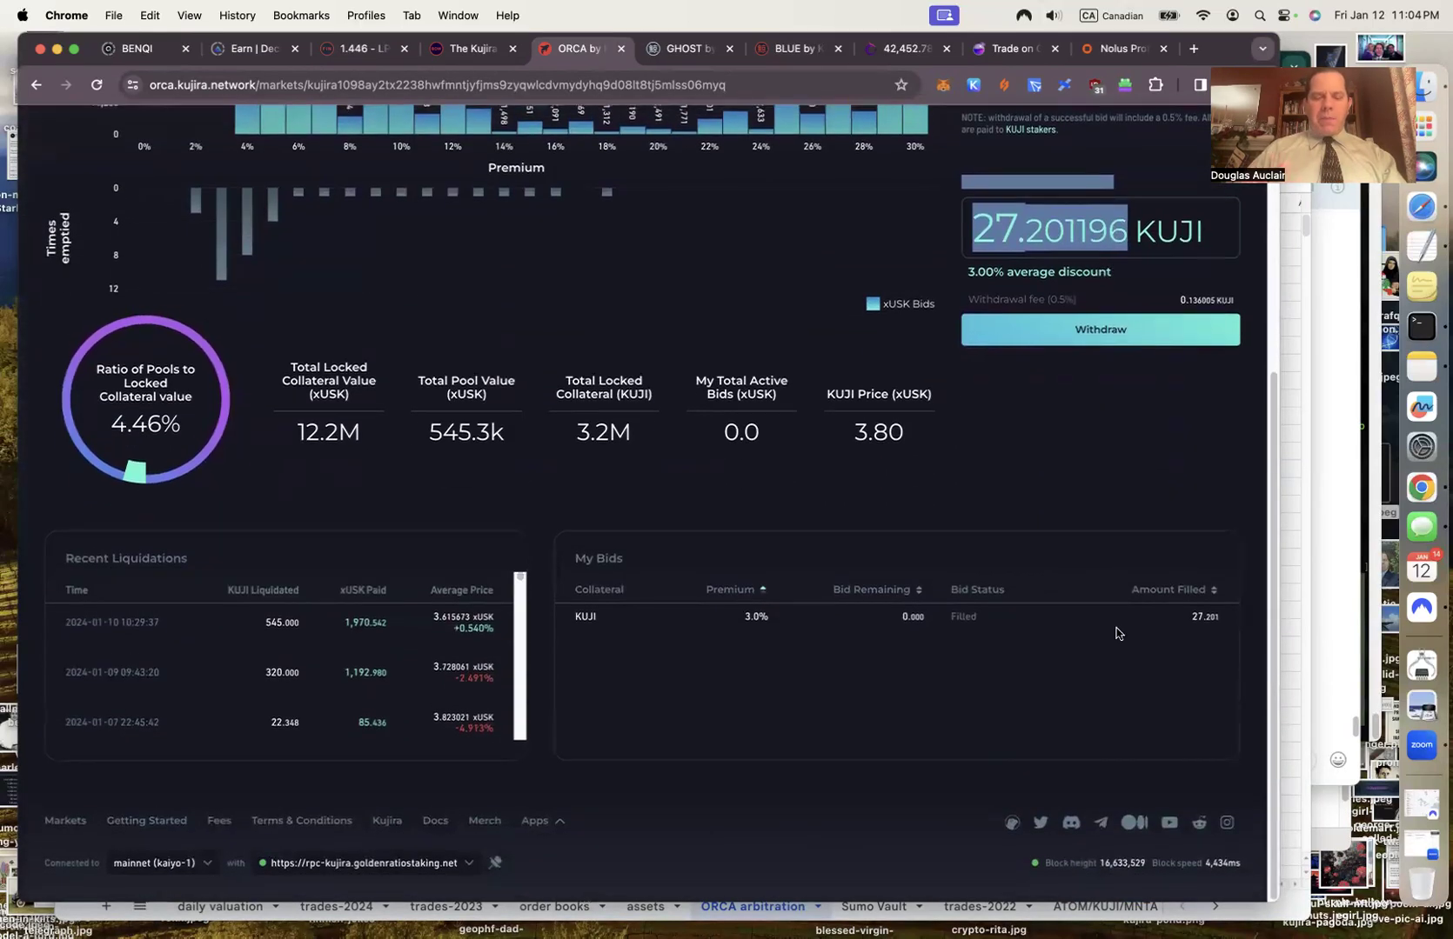
scroll(1116, 634, up, 2)
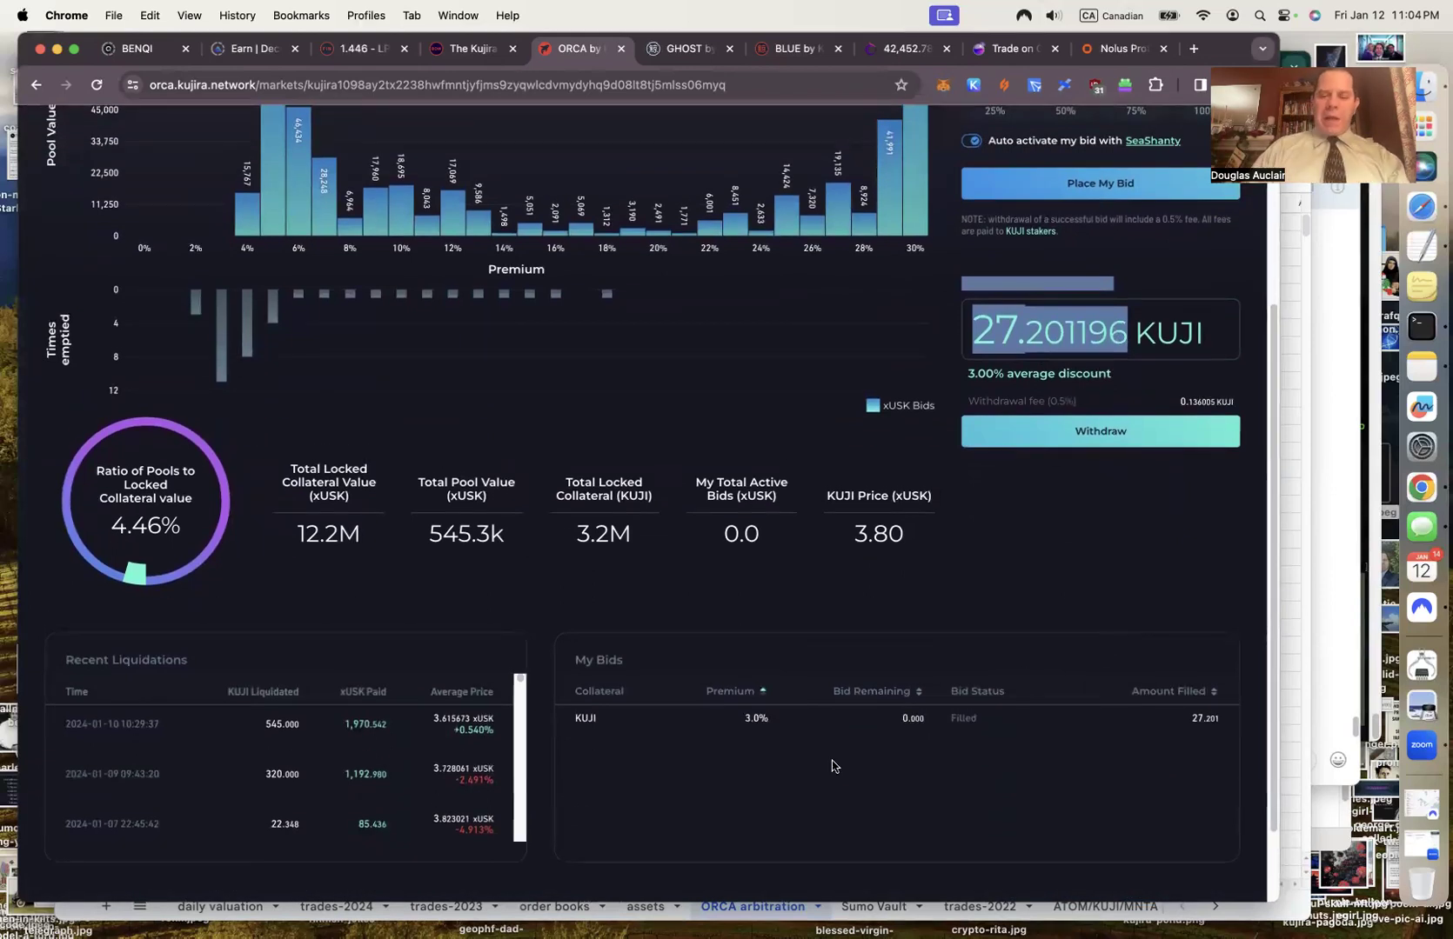
scroll(1160, 738, up, 5)
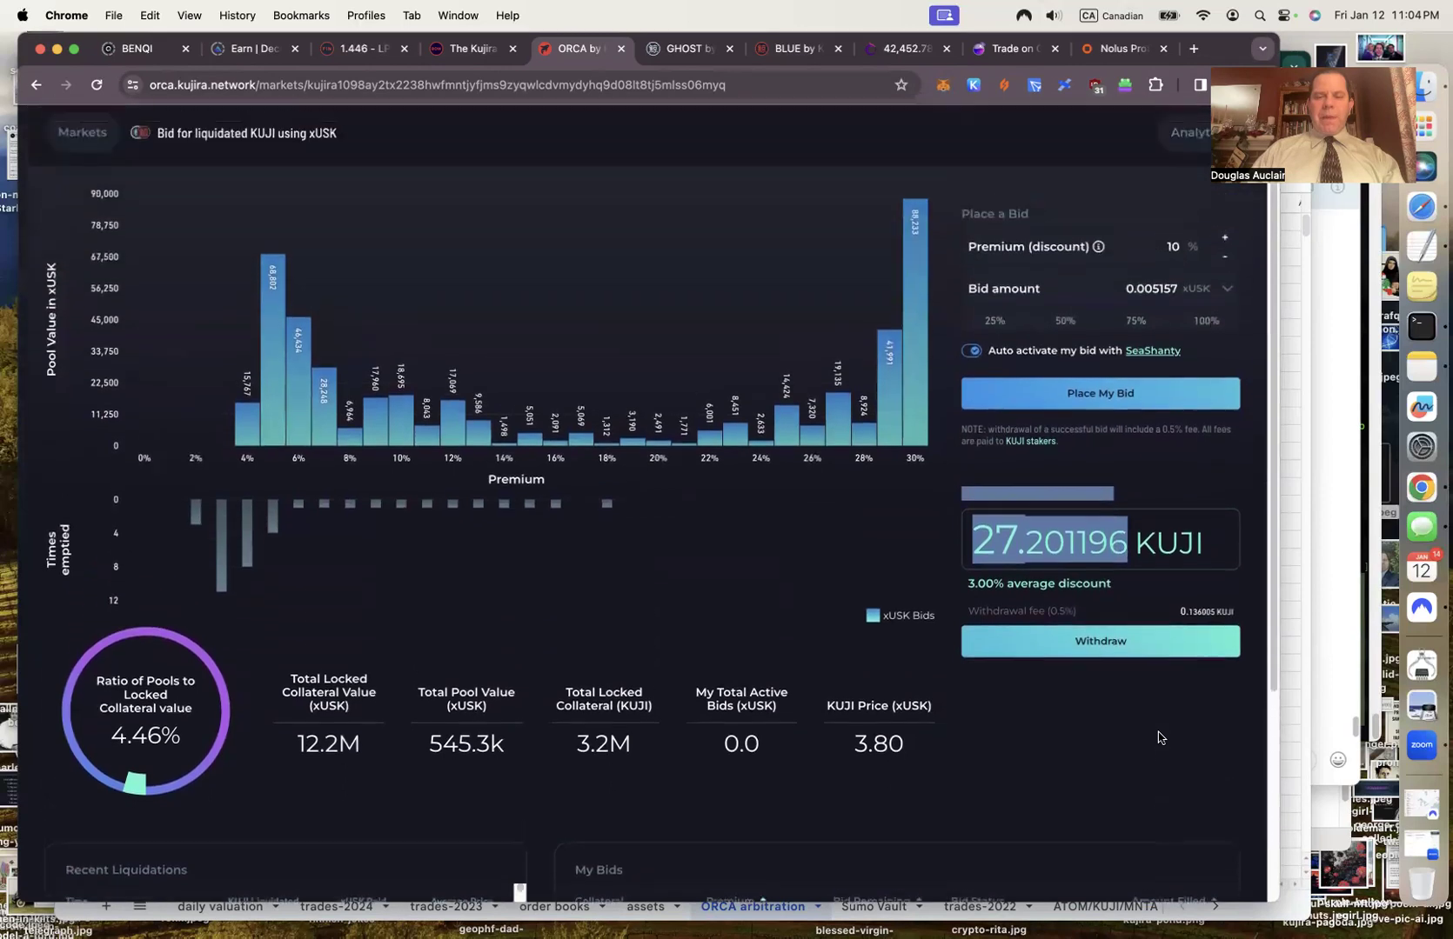
Open the LUNA market with USK bids from the market list and examine its withdrawable LUNA and own bids.
click(82, 195)
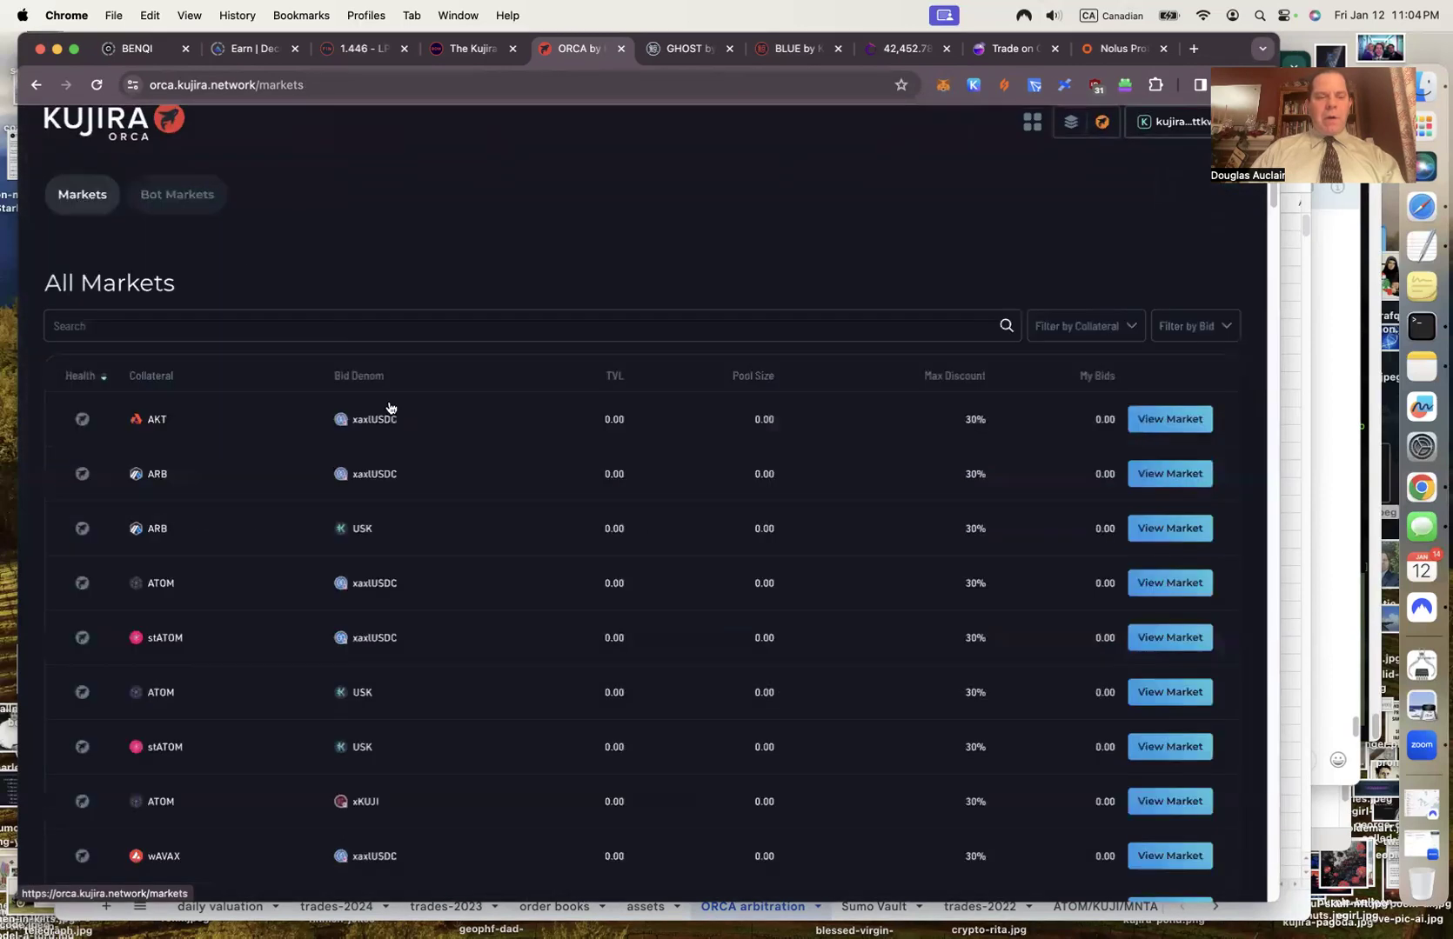
click(1169, 477)
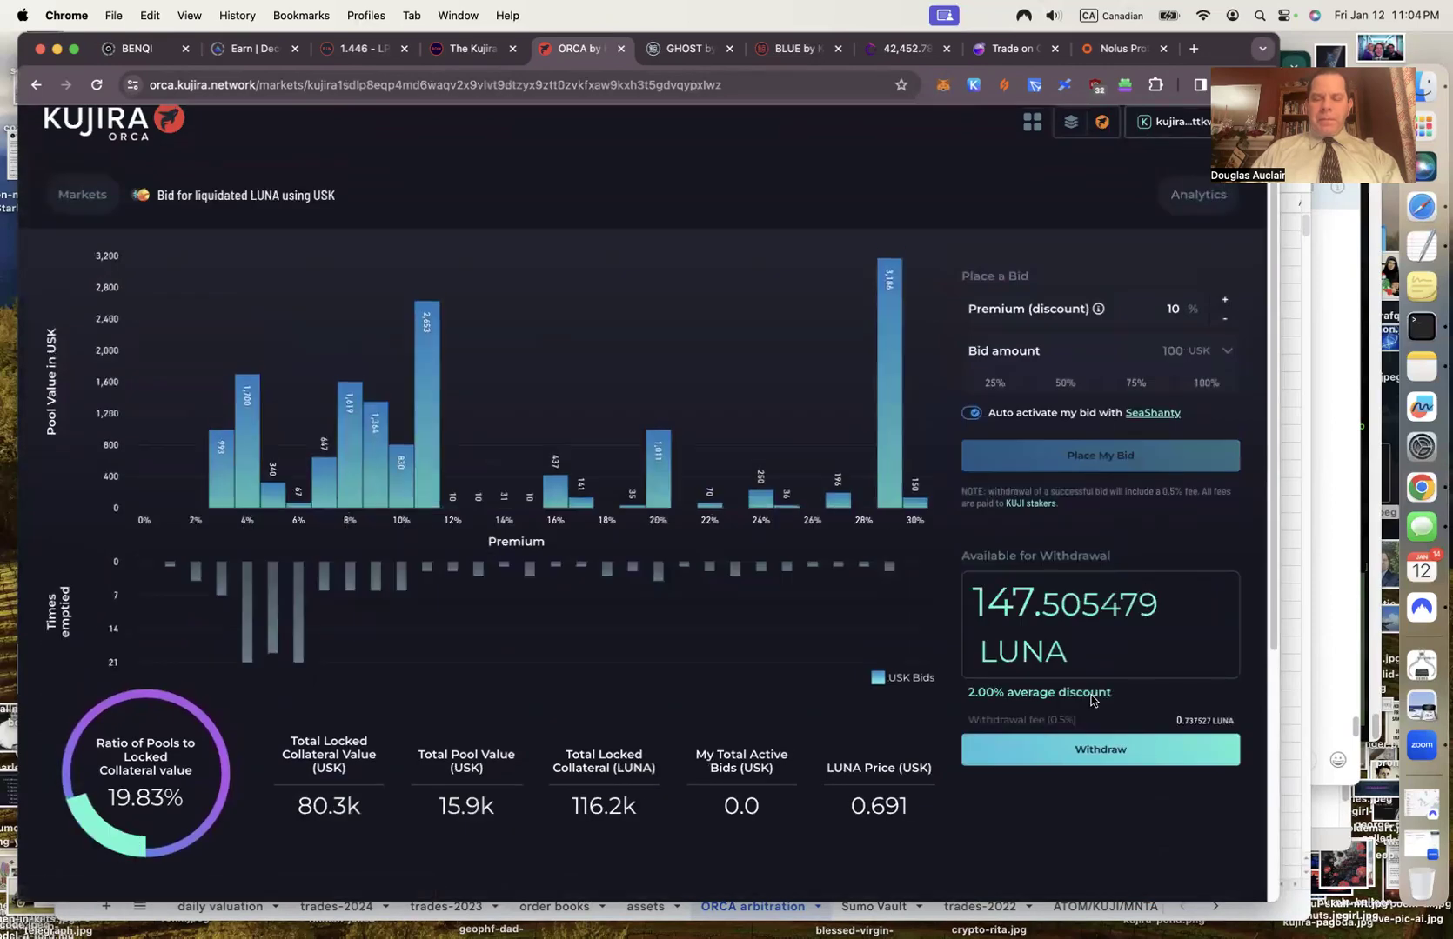
scroll(1029, 791, down, 4)
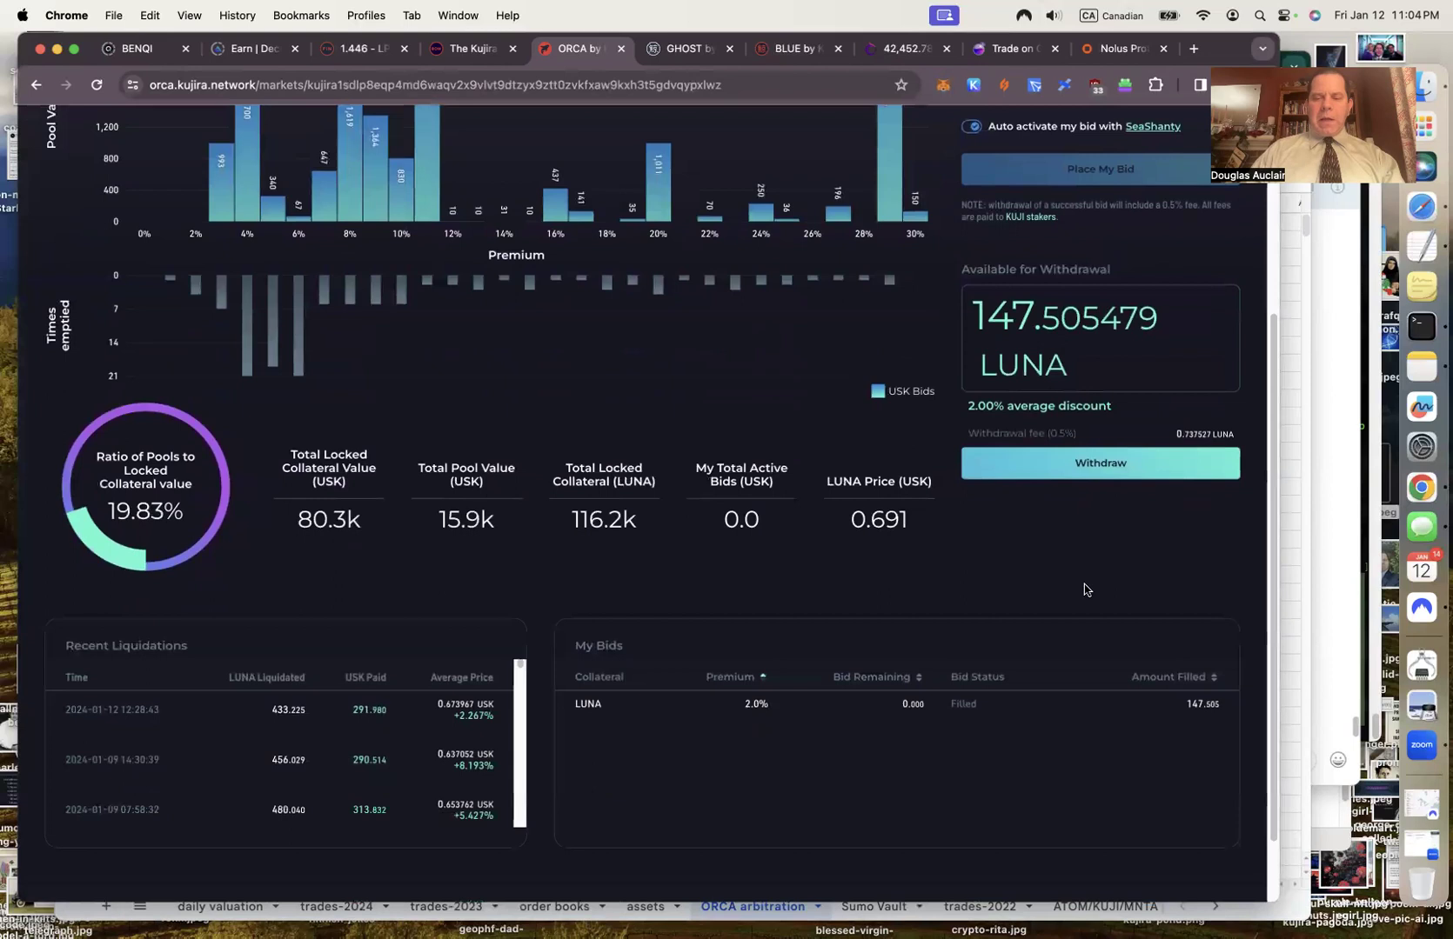
scroll(1087, 589, up, 3)
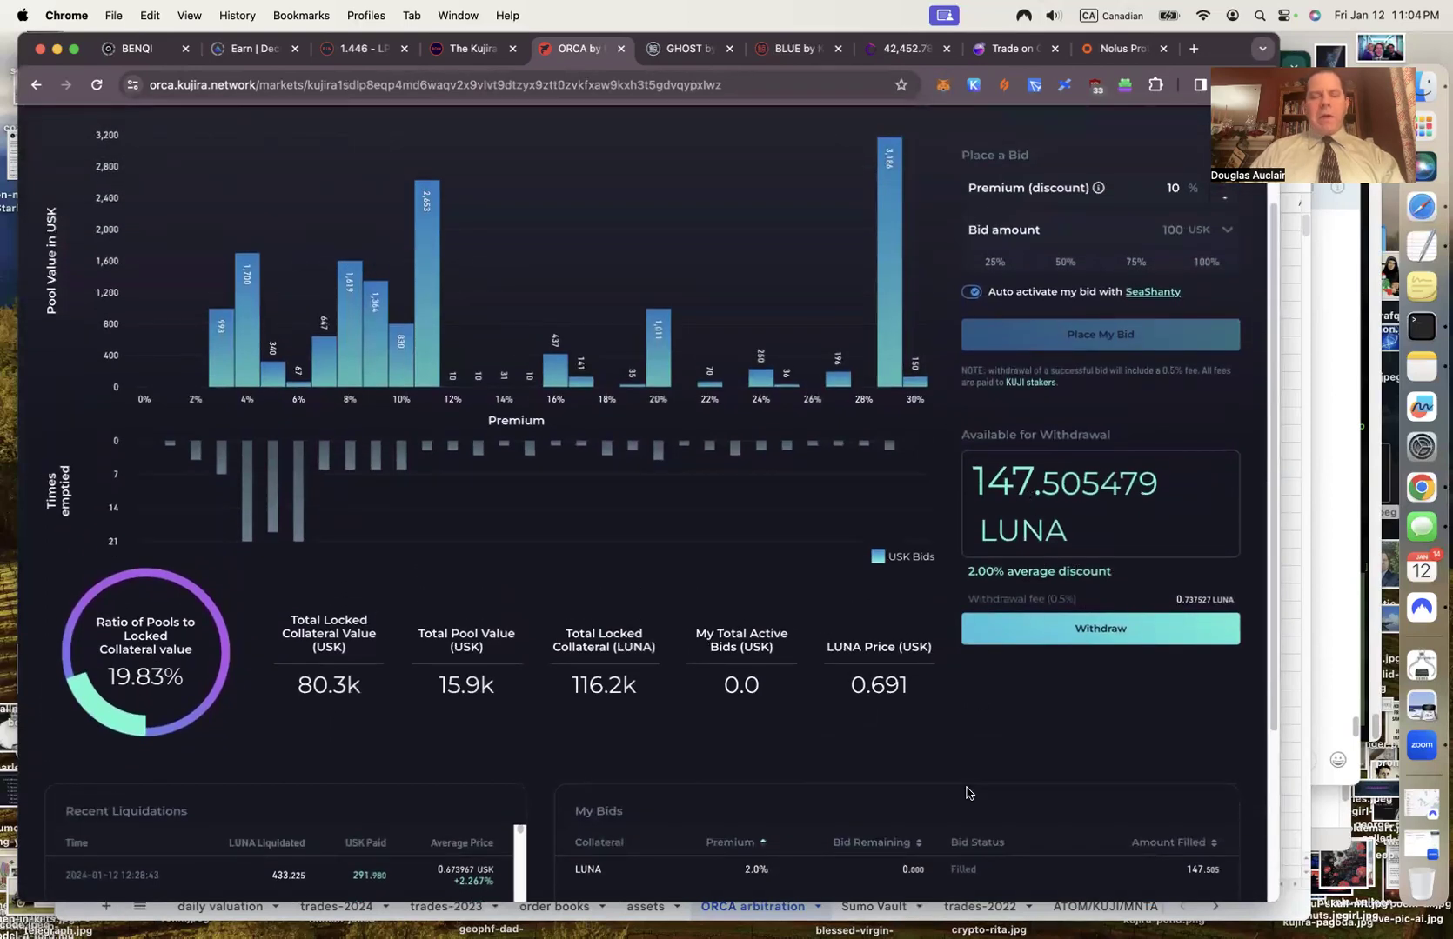
scroll(966, 788, up, 3)
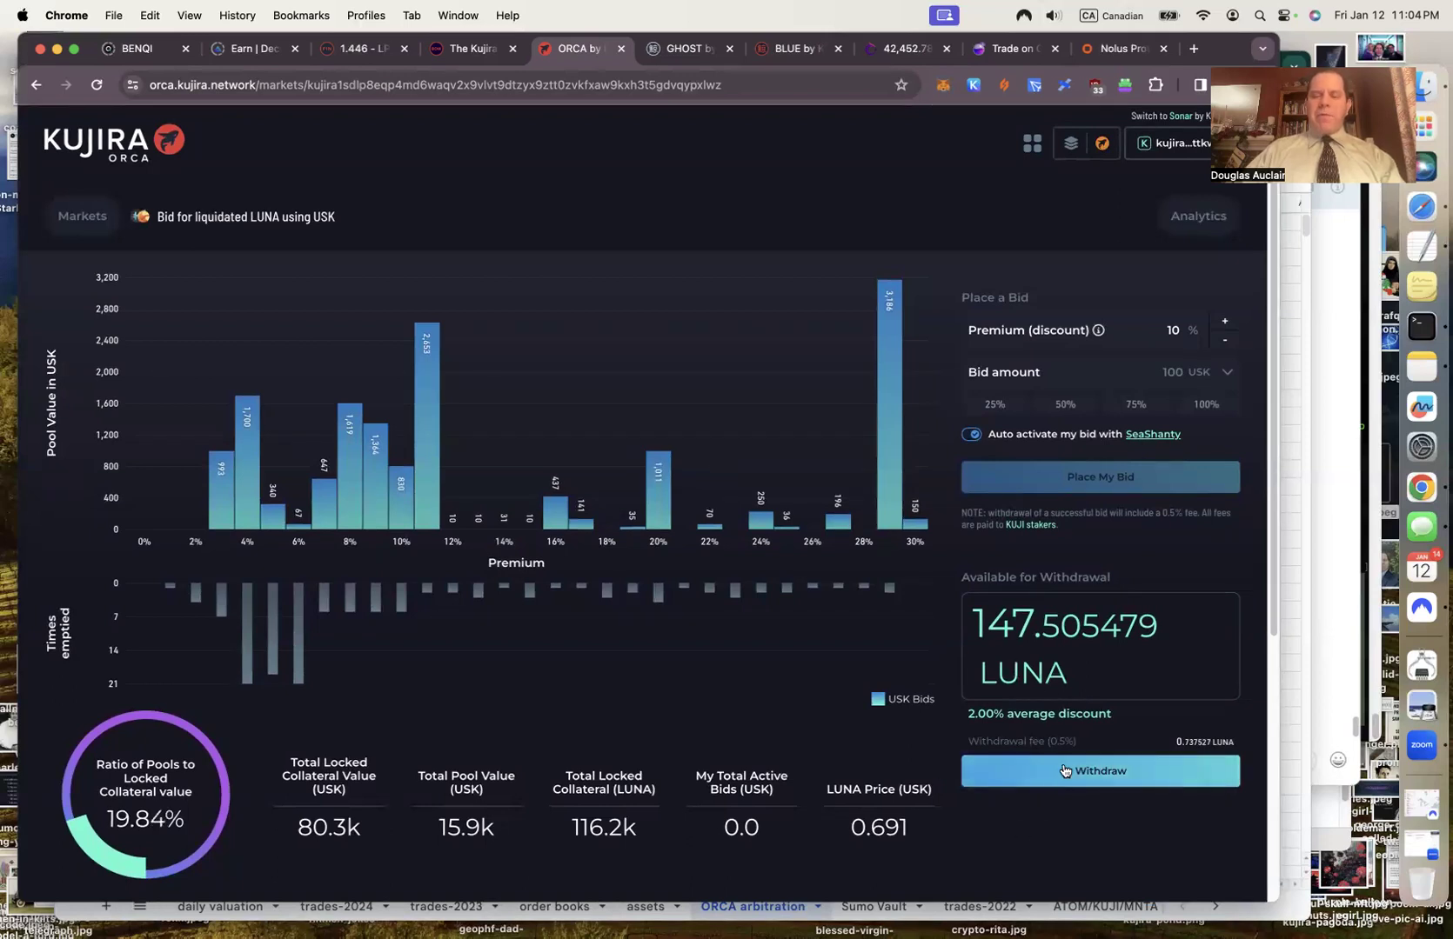
Copy the LUNA amount available for withdrawal and switch back to the Kujira spreadsheet in Google Sheets.
drag(975, 626, 1162, 628)
key(super+c)
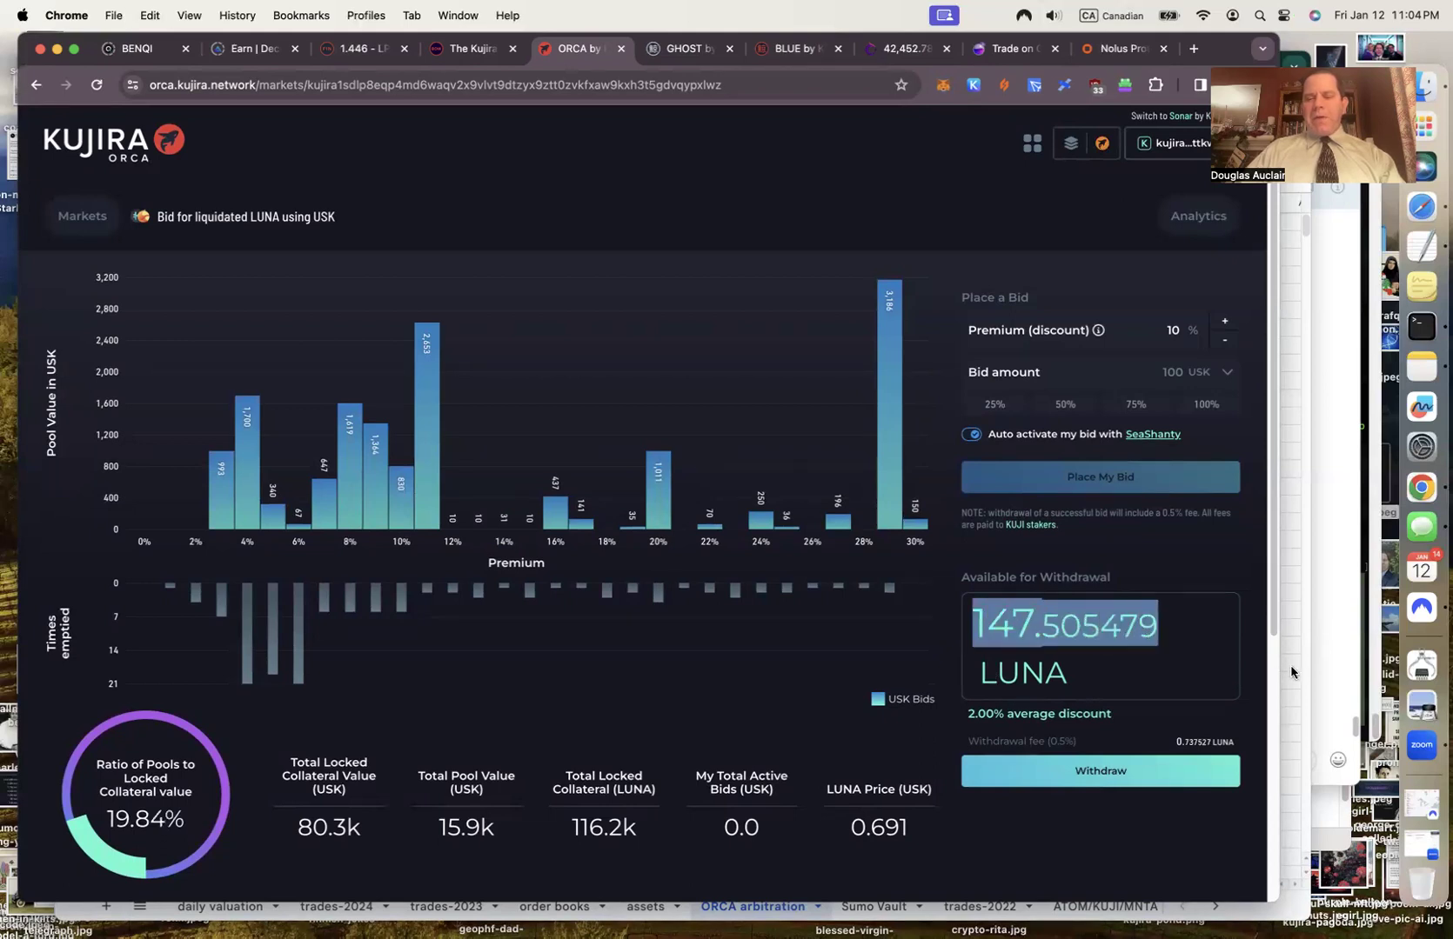
click(1296, 674)
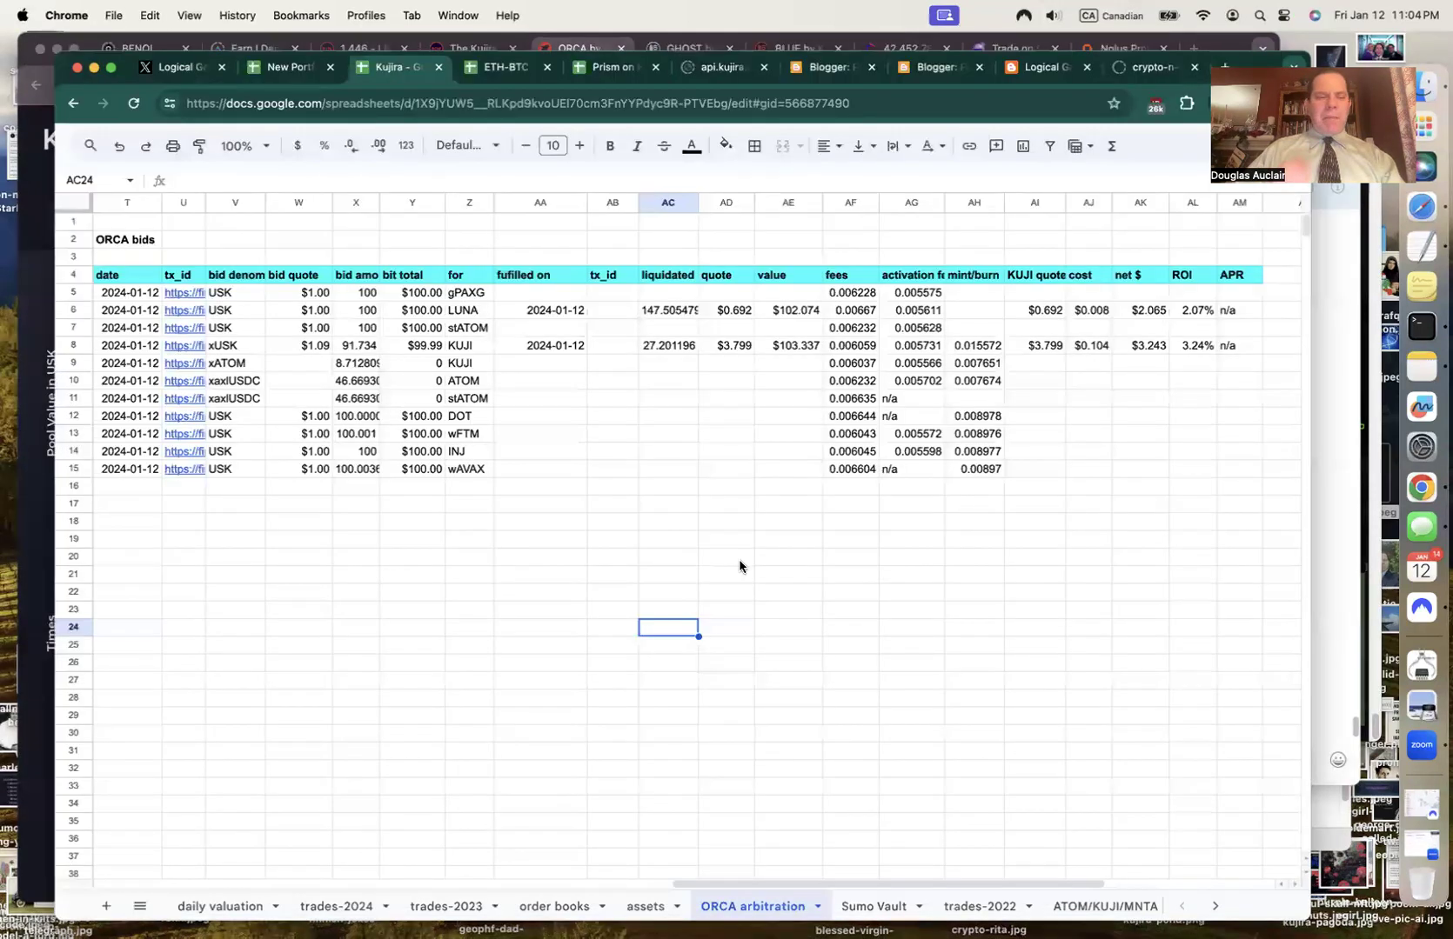
Check the liquidated amount and quote recorded for the LUNA bid in row 6 of the ORCA bids table.
click(531, 349)
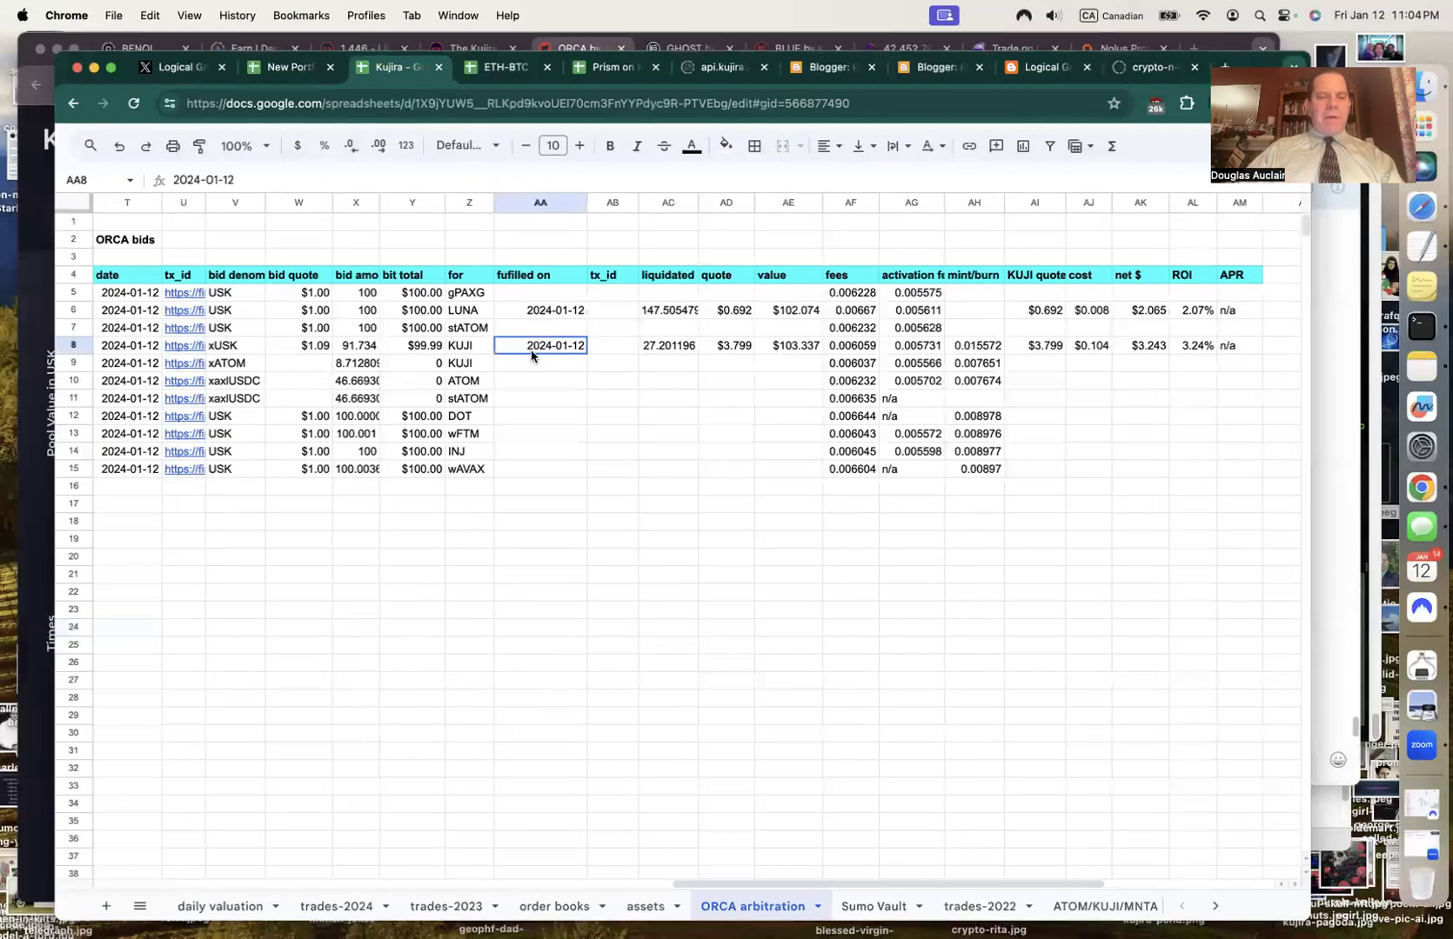
key(Up)
key(Up)
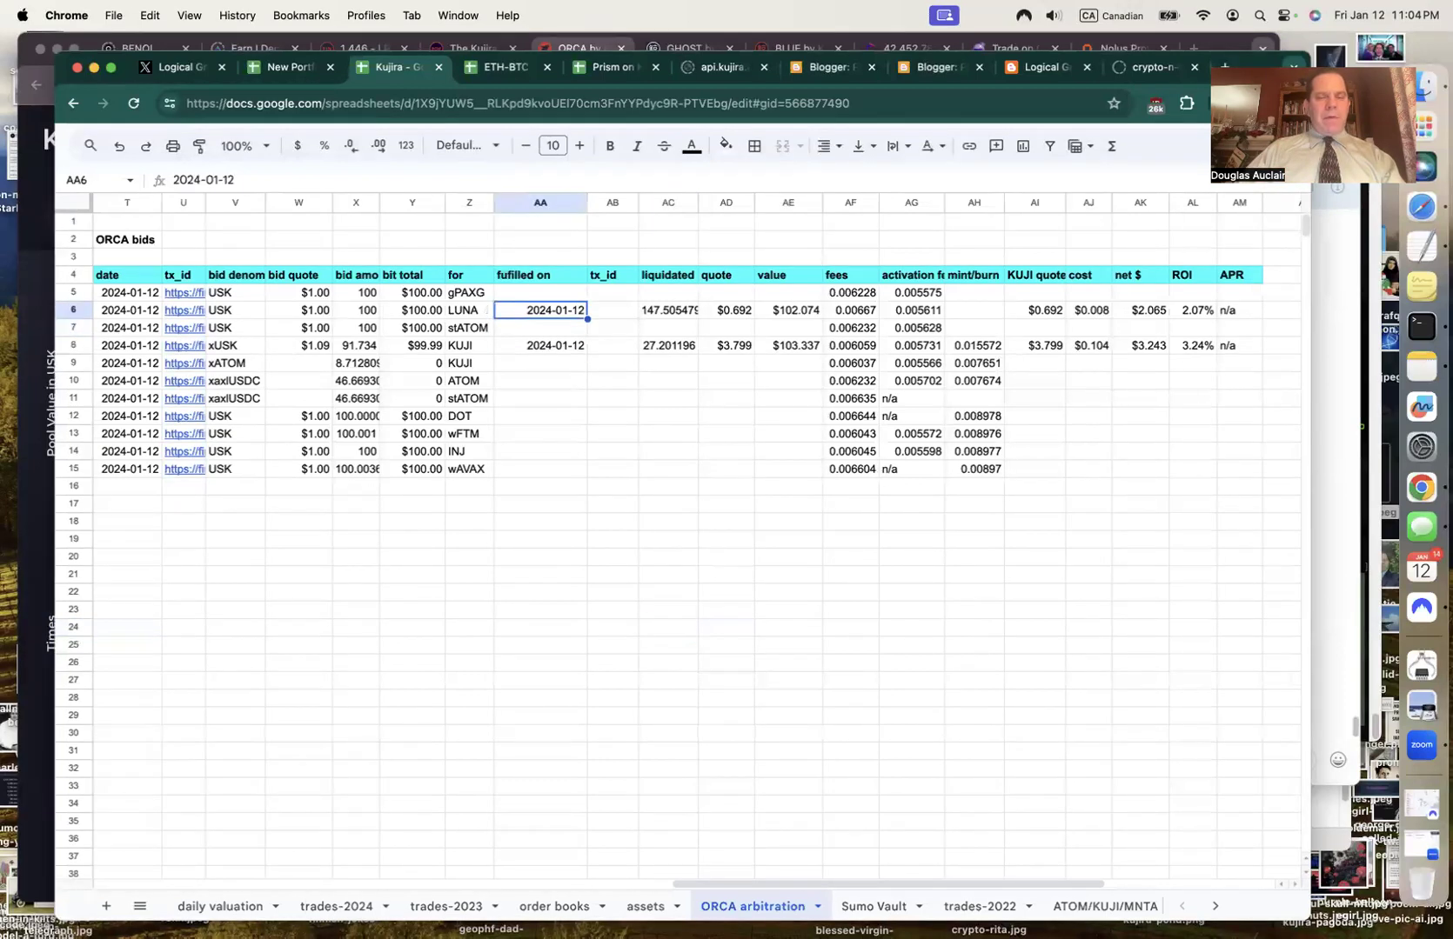
key(Right)
key(Right)
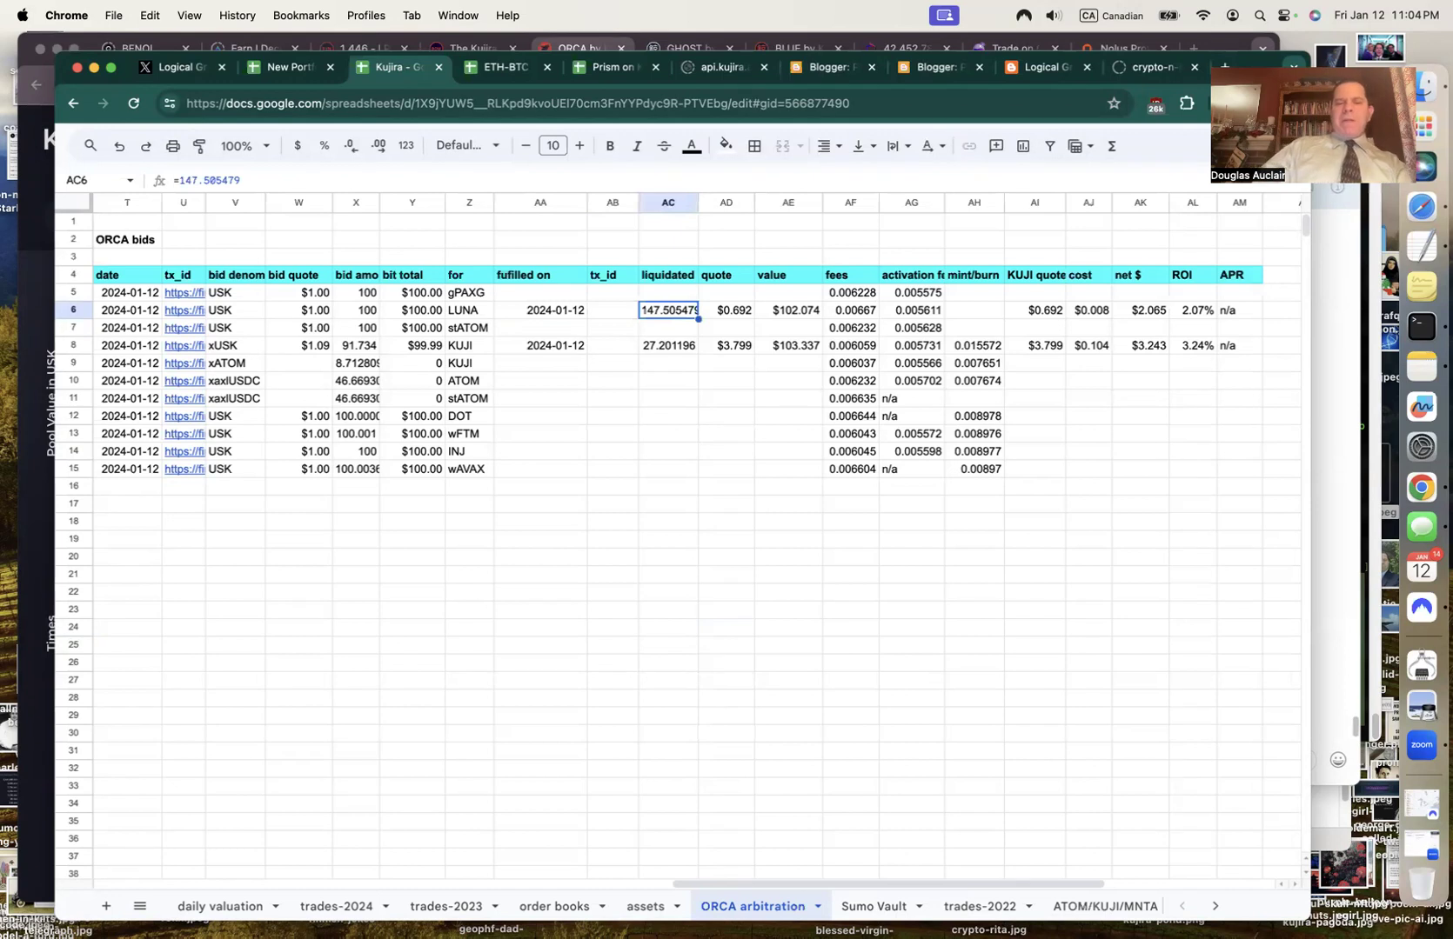
key(Right)
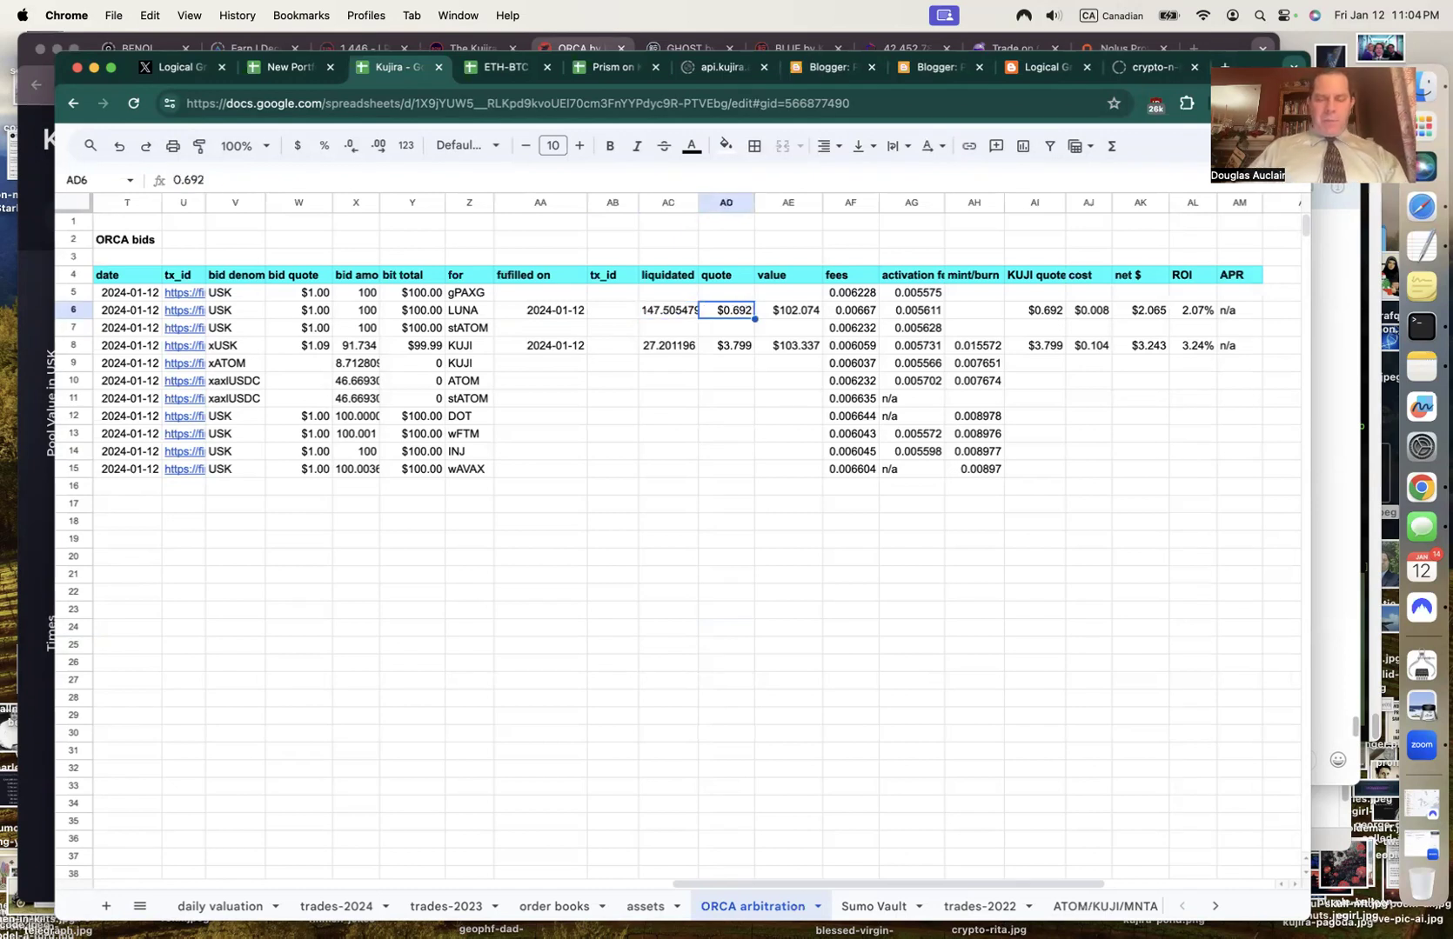
Check the BLUE wallet and the FIN trading page in the Kujira browser window, and return to the Kujira spreadsheet.
click(26, 516)
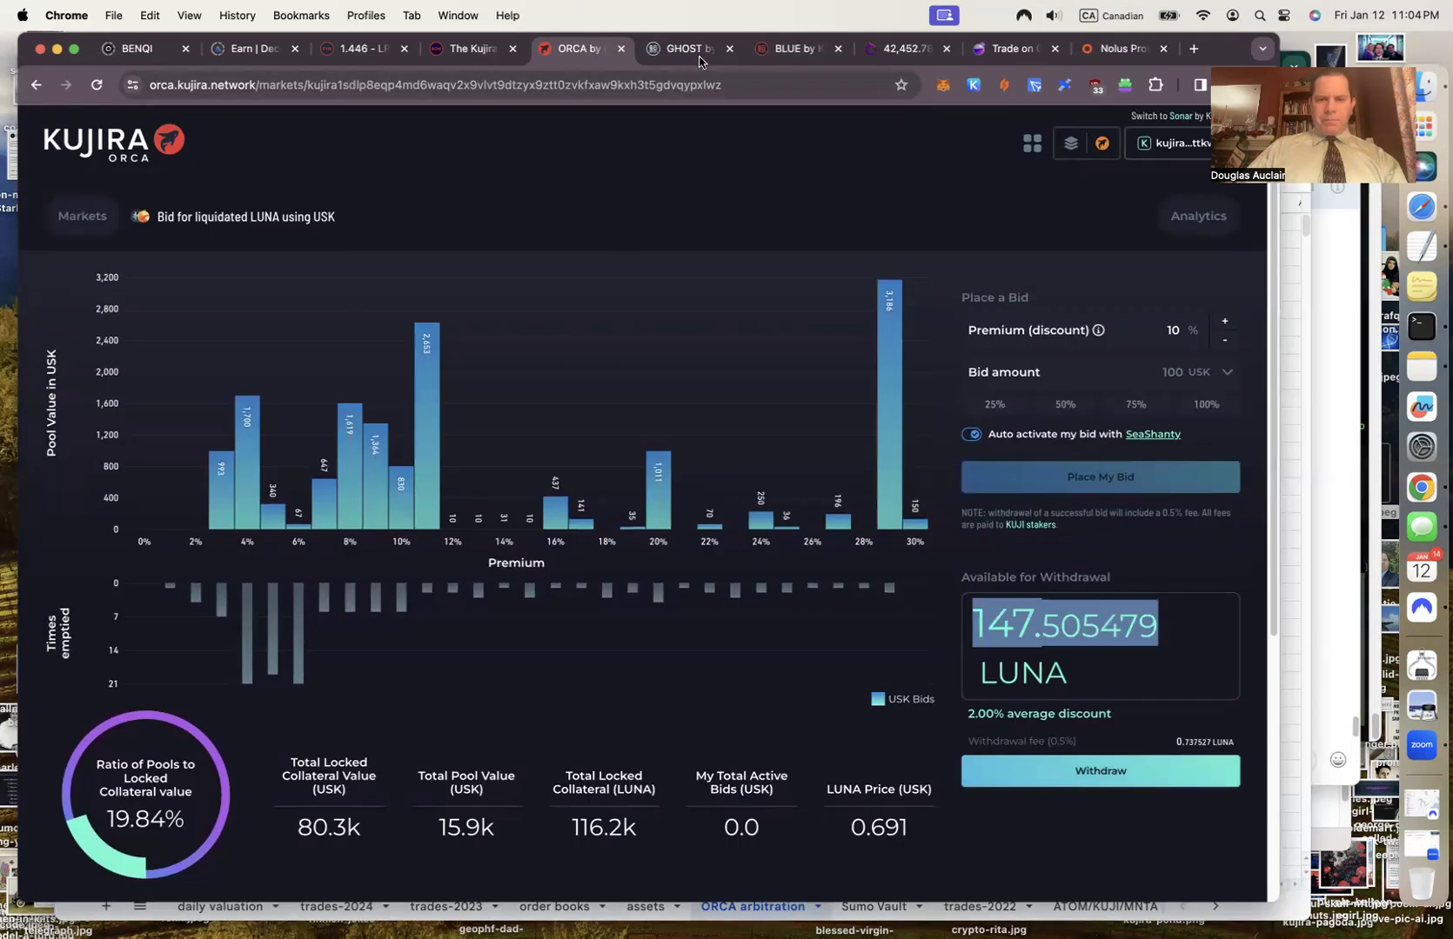
click(784, 50)
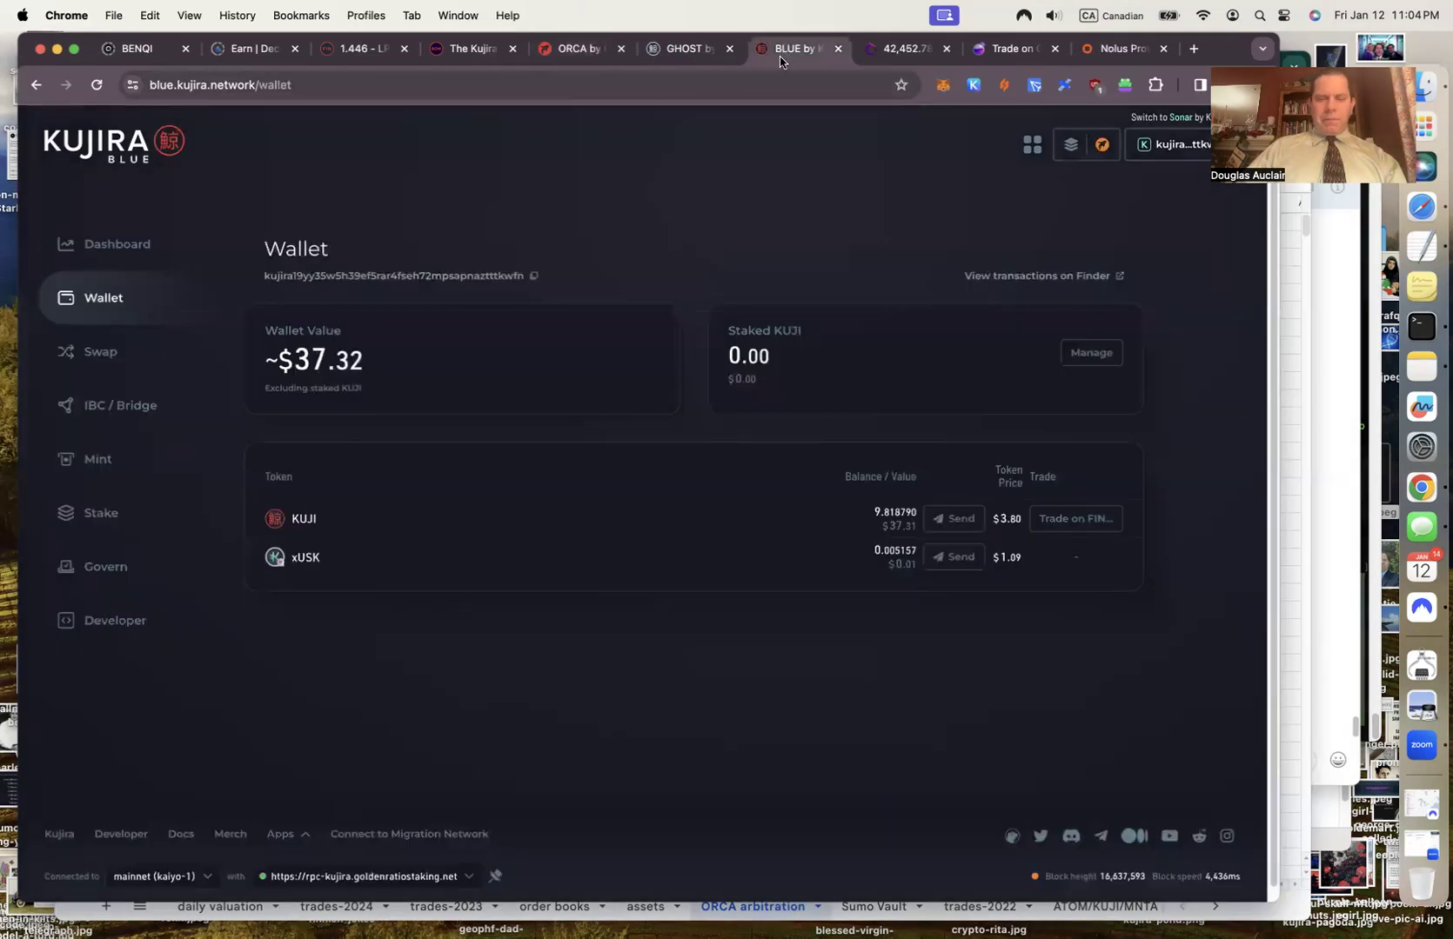
click(382, 51)
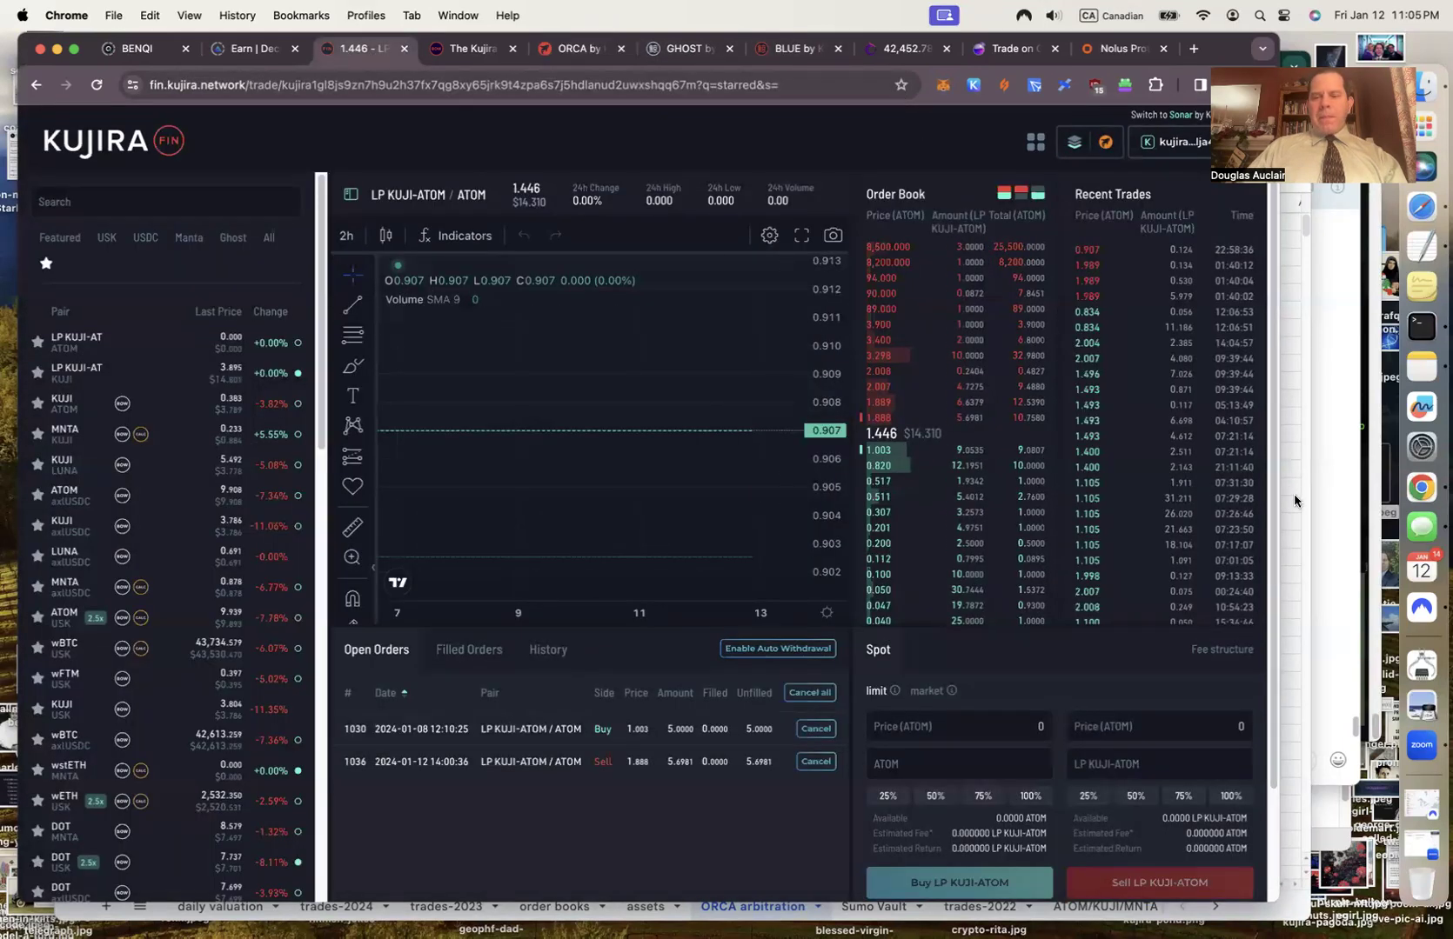
key(super+grave)
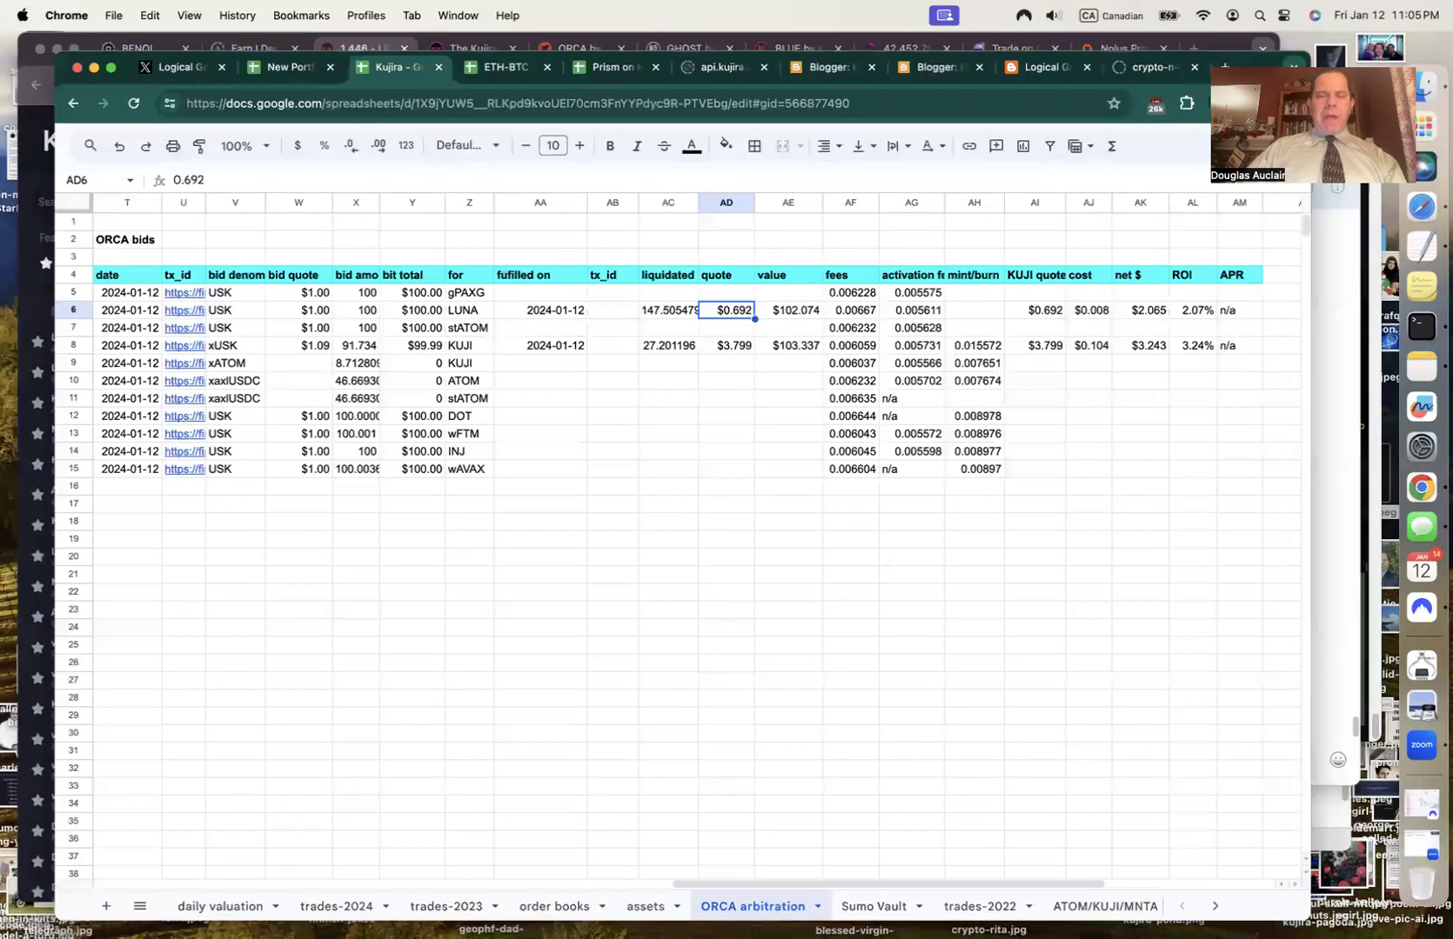
Review the LUNA bid in row 6 of the ORCA bids table, from fulfilment date and value across to fees, activation fee and mint/burn.
click(788, 310)
key(Left)
key(Left)
key(Left)
key(Left)
key(Left)
key(Left)
key(Left)
key(Right)
key(Right)
key(Right)
key(Right)
key(Right)
key(Right)
key(Right)
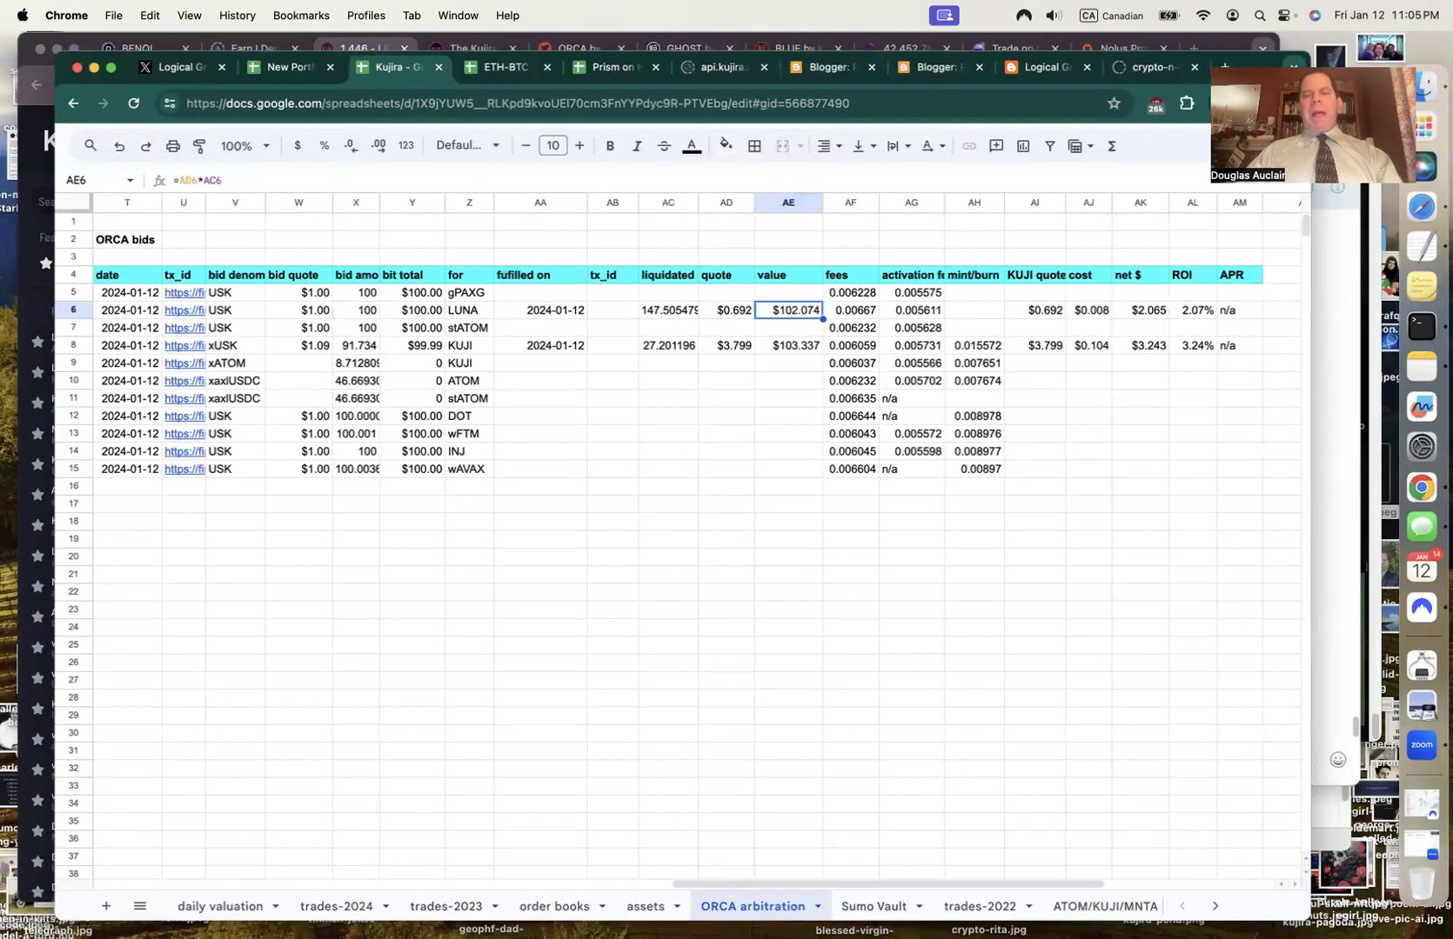
key(Right)
key(Right)
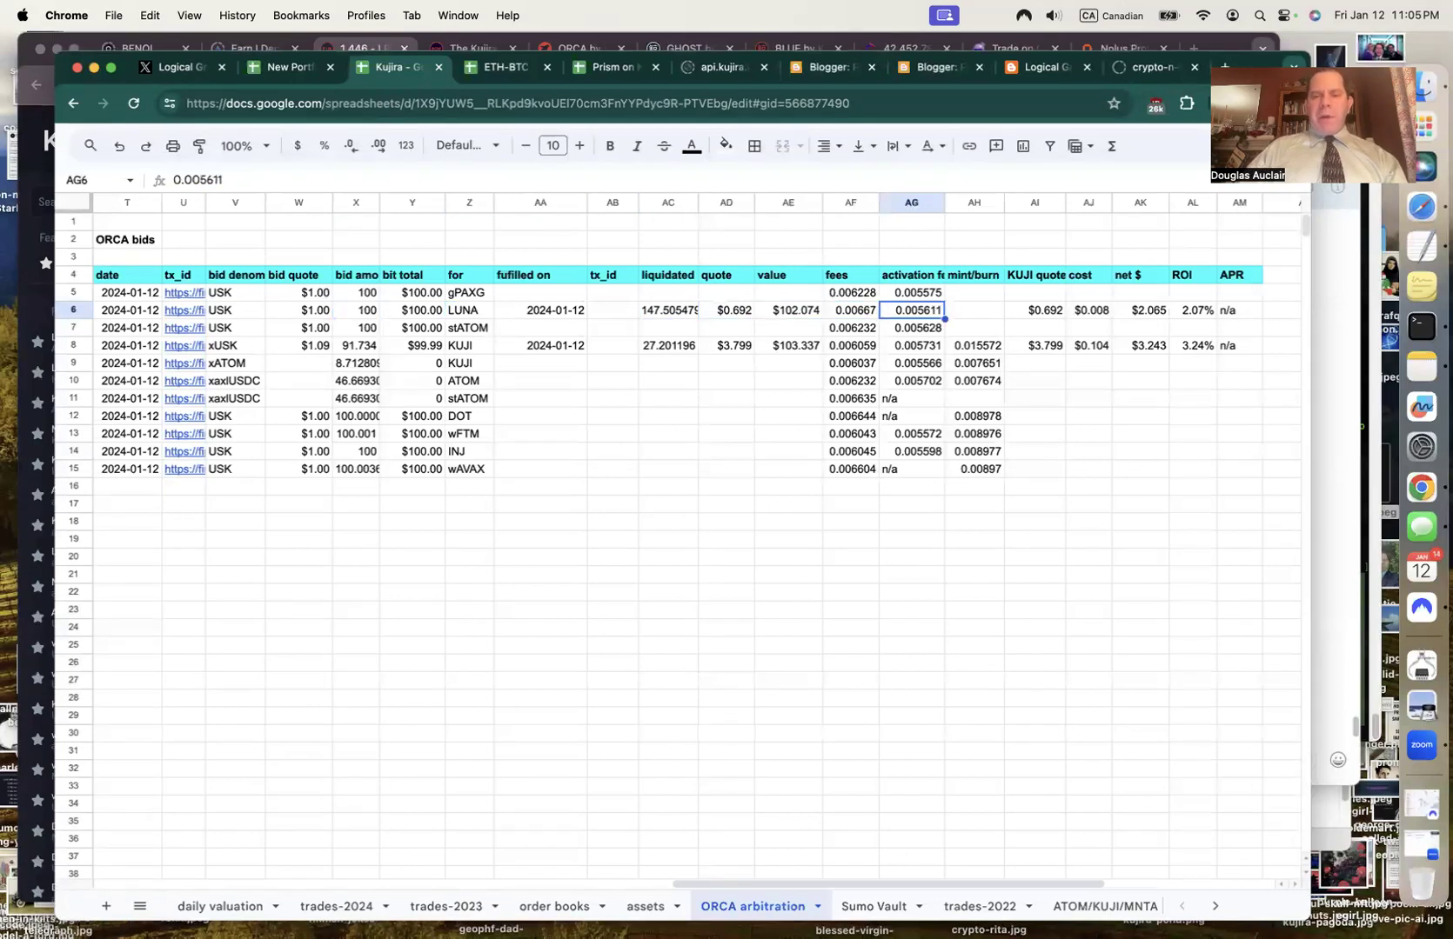
key(Right)
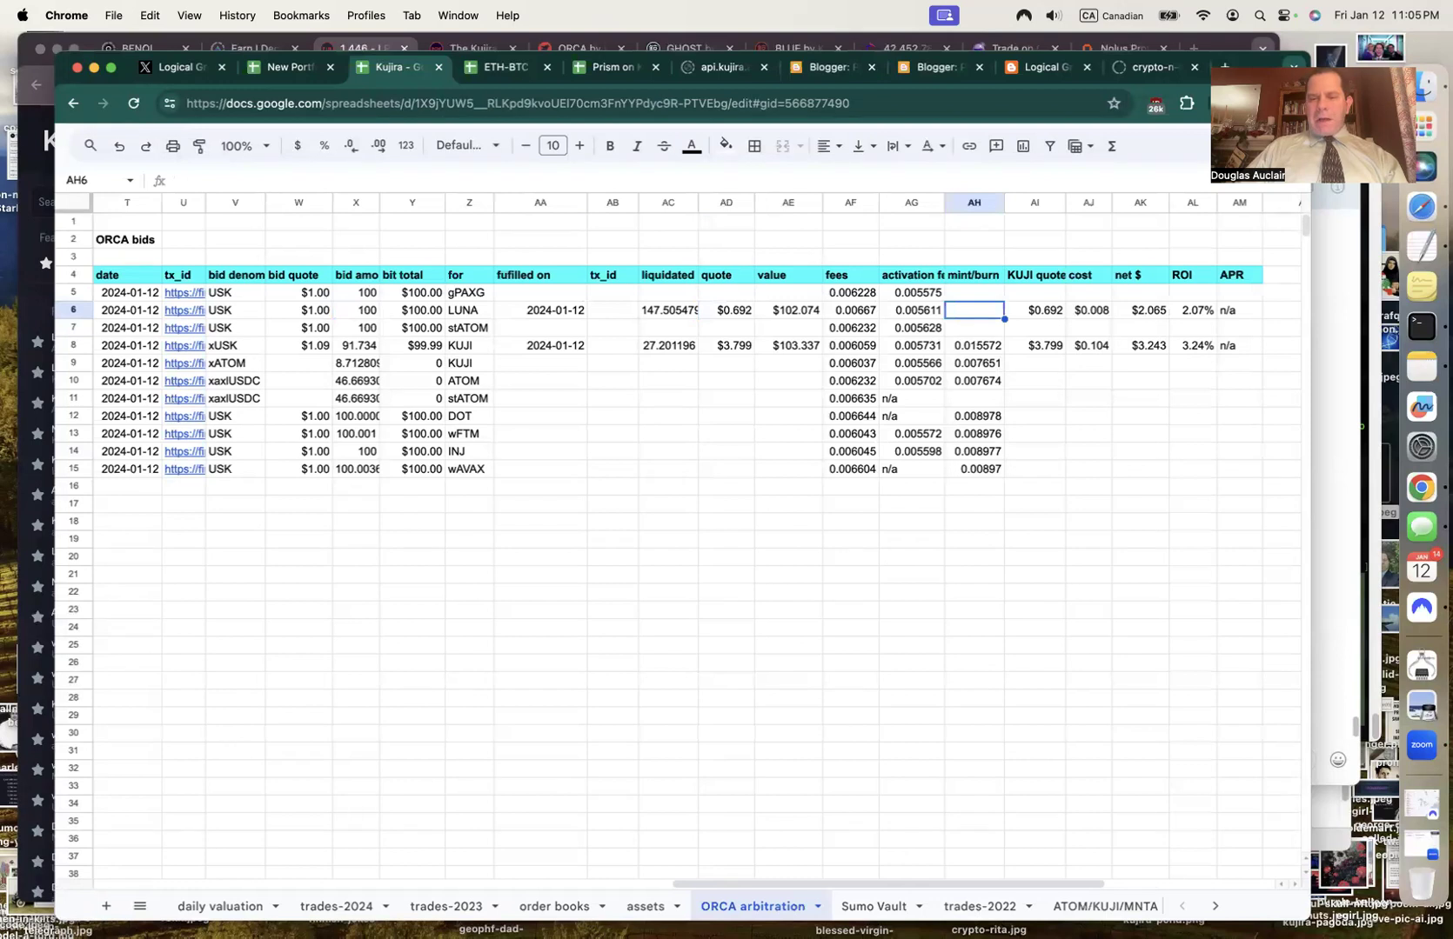
Replace the LUNA bid's KUJI quote in AI6 with the $3.799 quote from the KUJI bid in AI8, pasted as a value only.
click(1034, 309)
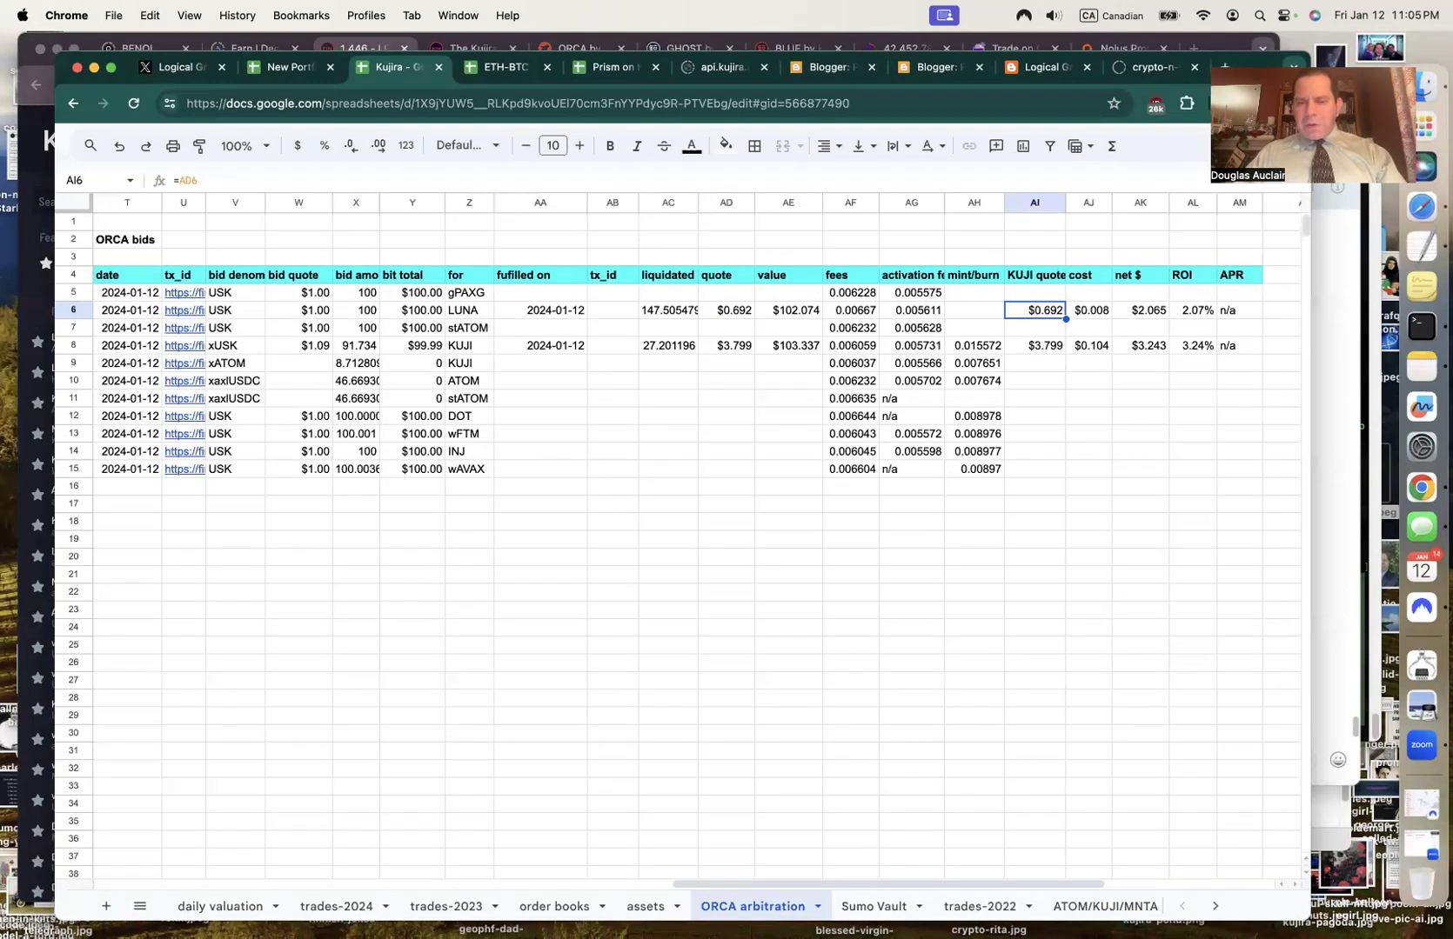
key(Down)
key(Down)
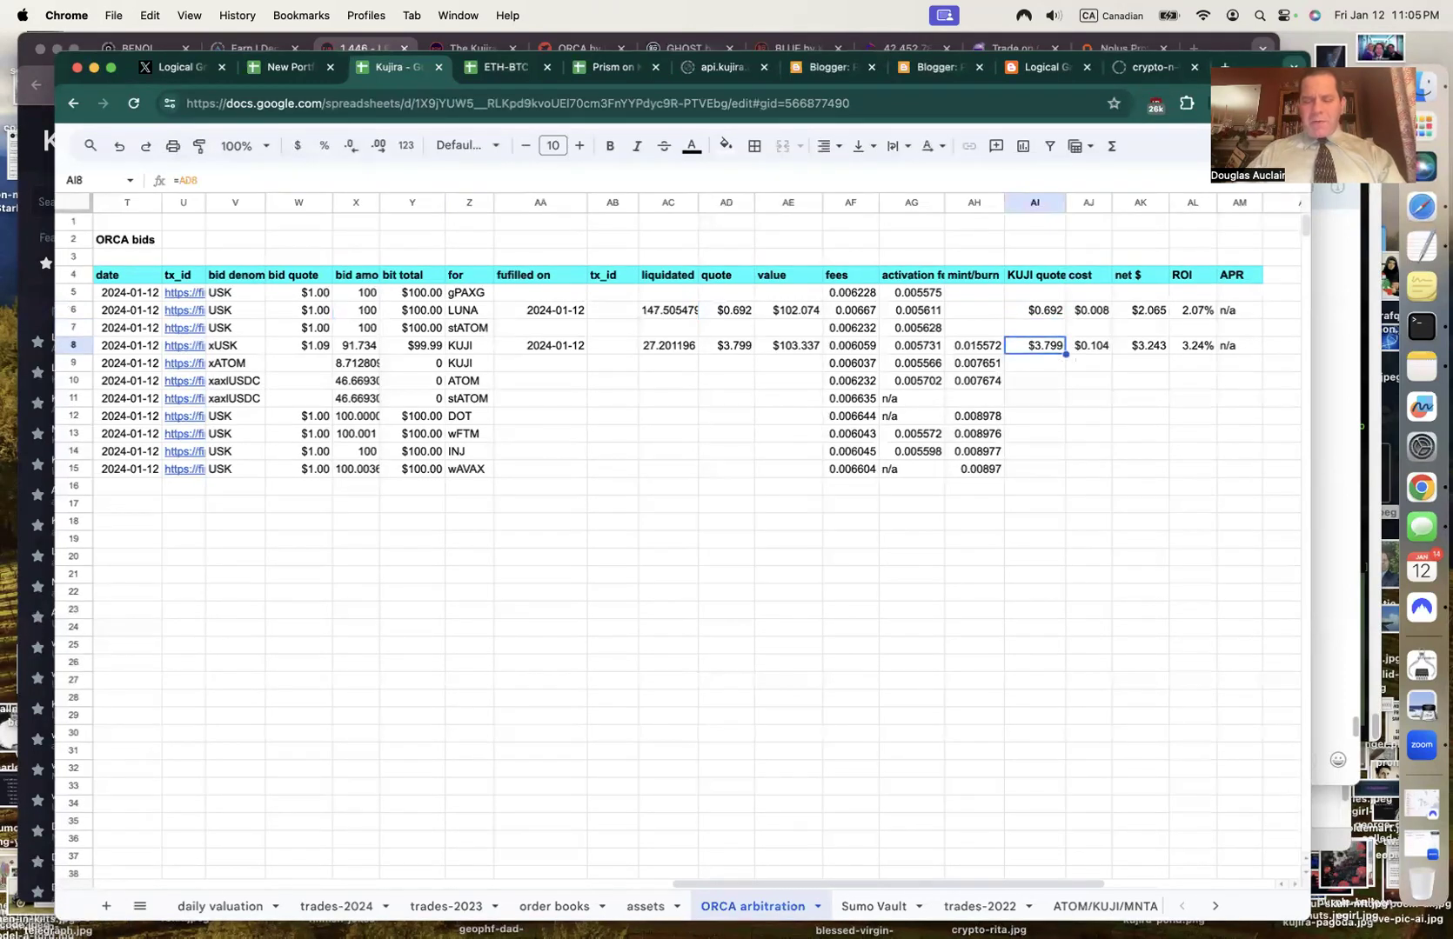
key(ctrl+c)
key(Up)
key(Up)
key(ctrl+shift+v)
key(Right)
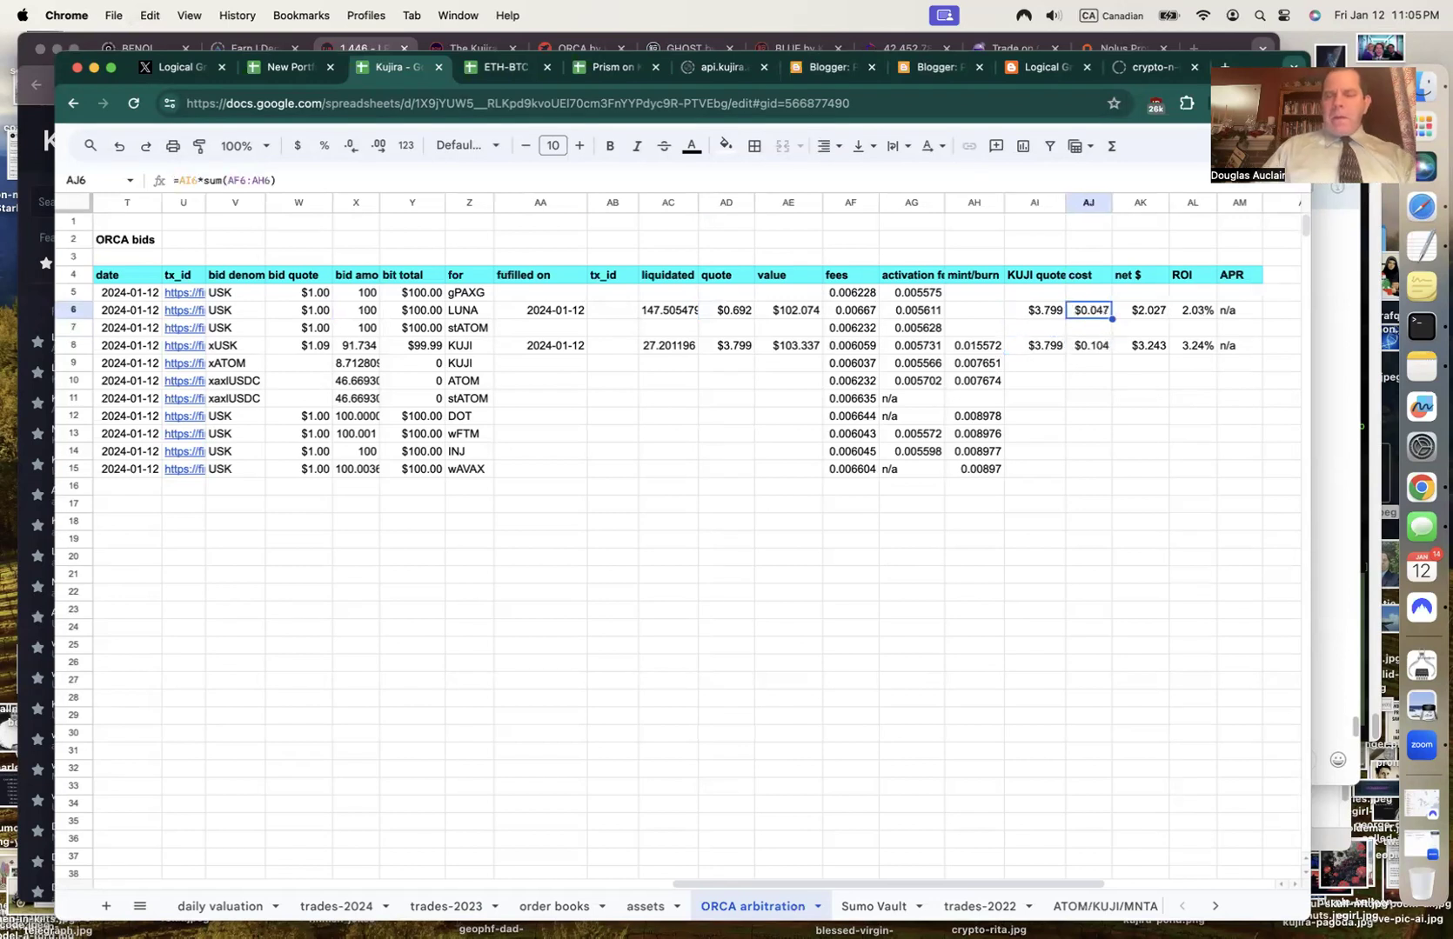
Check the recalculated net, ROI and APR of the LUNA bid in row 6.
key(Right)
key(Right)
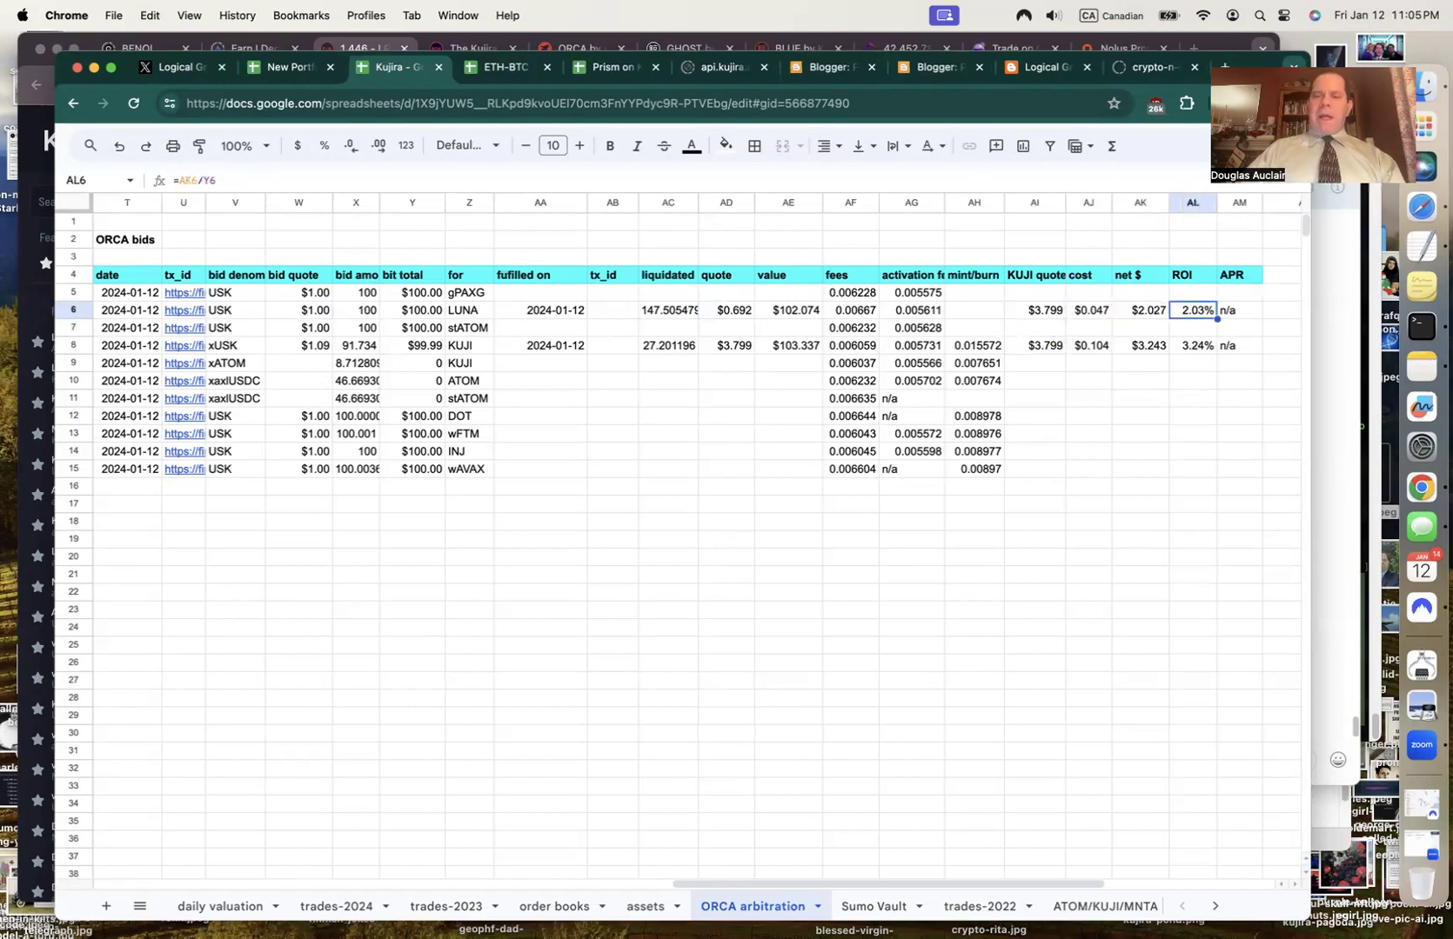
key(Left)
key(Right)
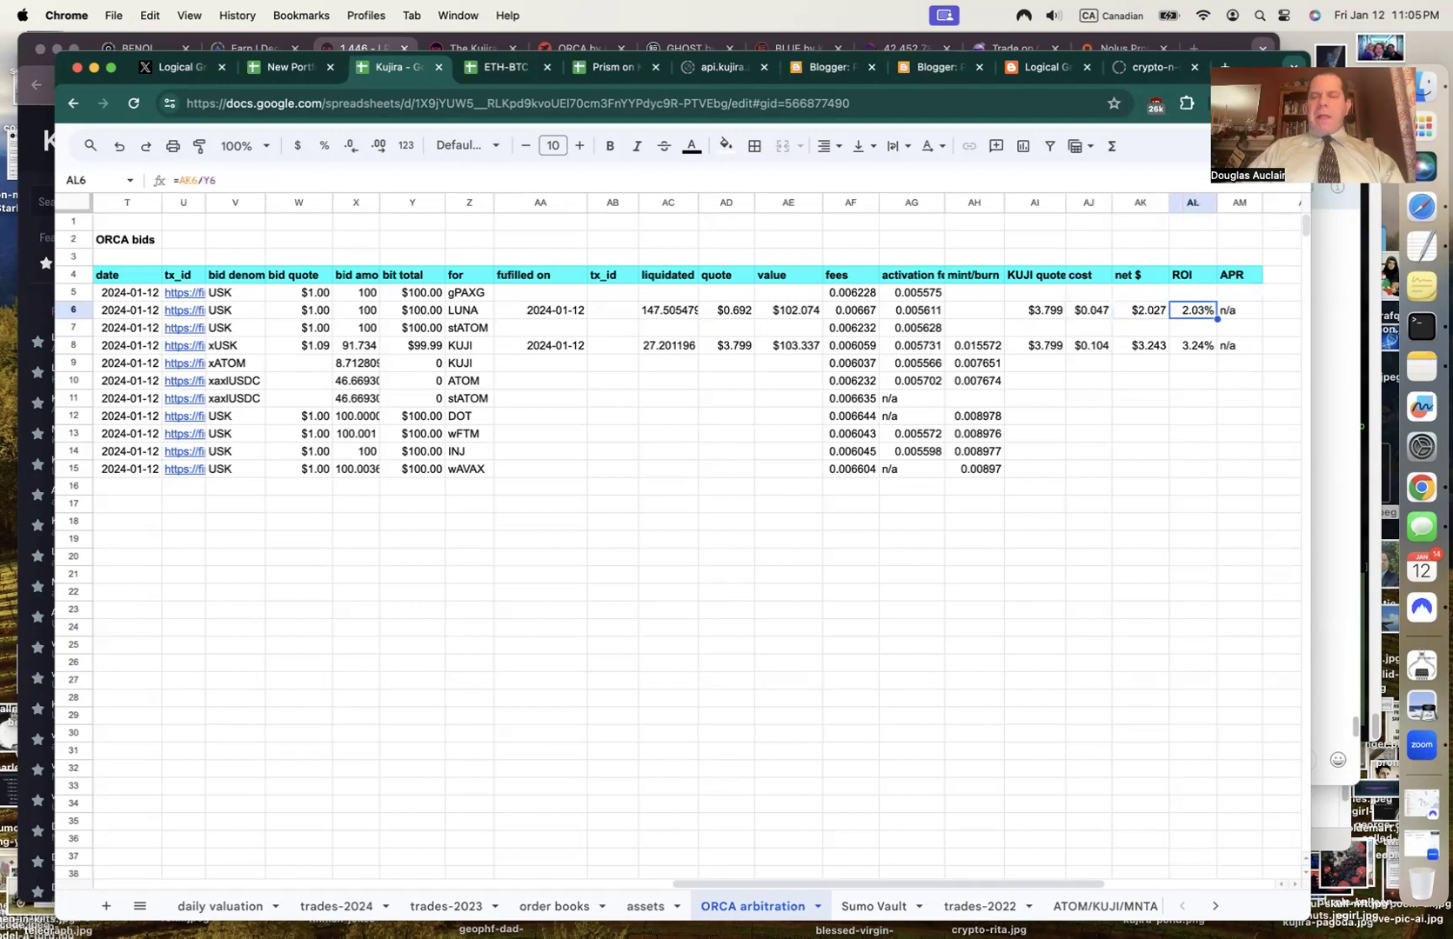
key(Right)
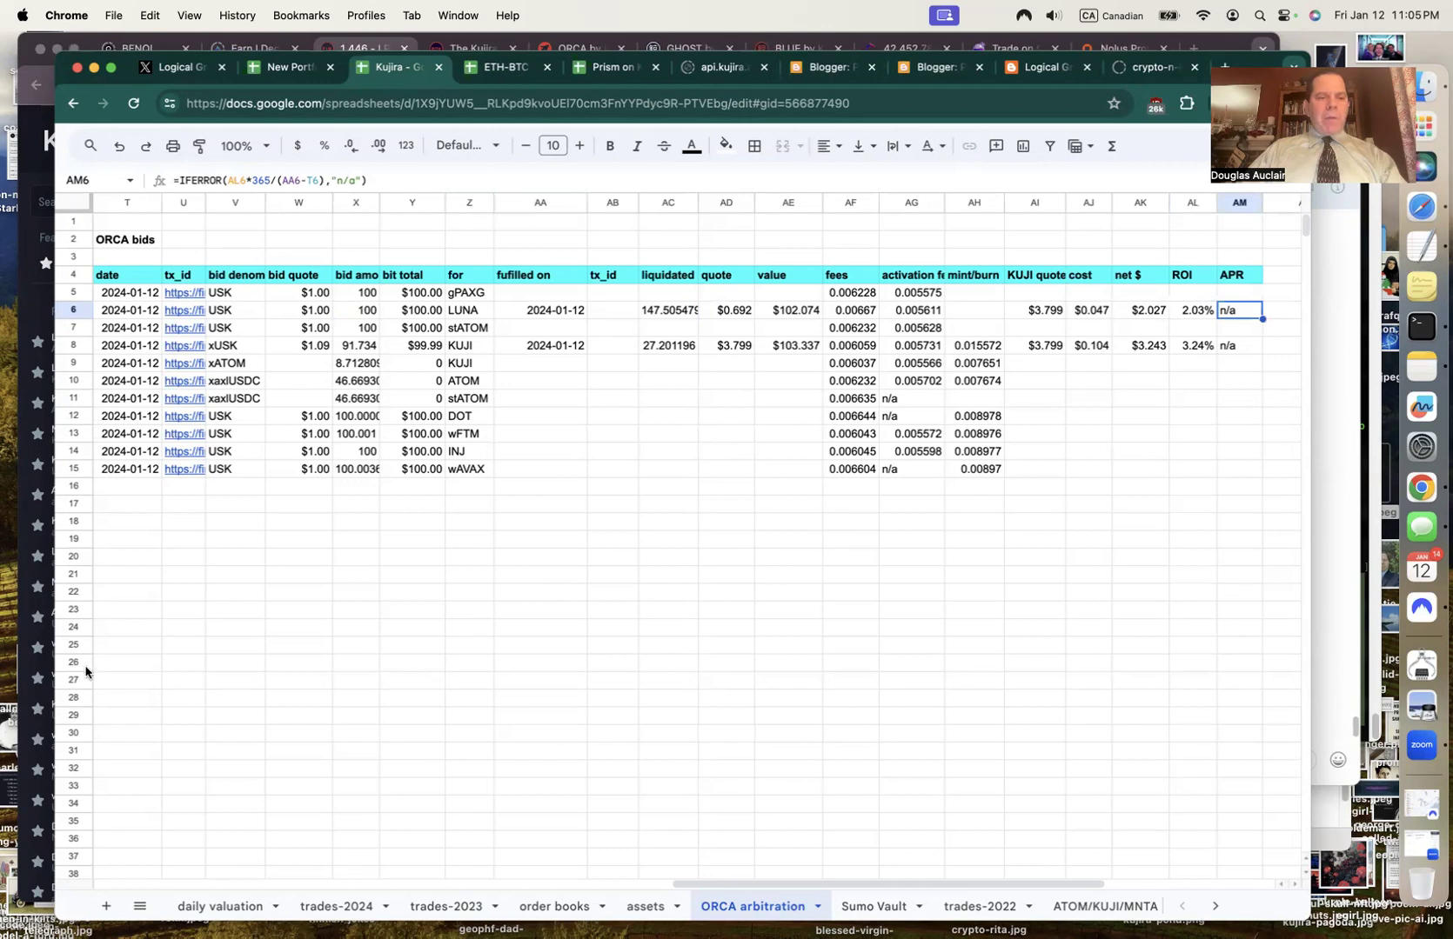
Switch to the LUNA market in Kujira ORCA and start withdrawing the 147.505479 LUNA available.
click(39, 798)
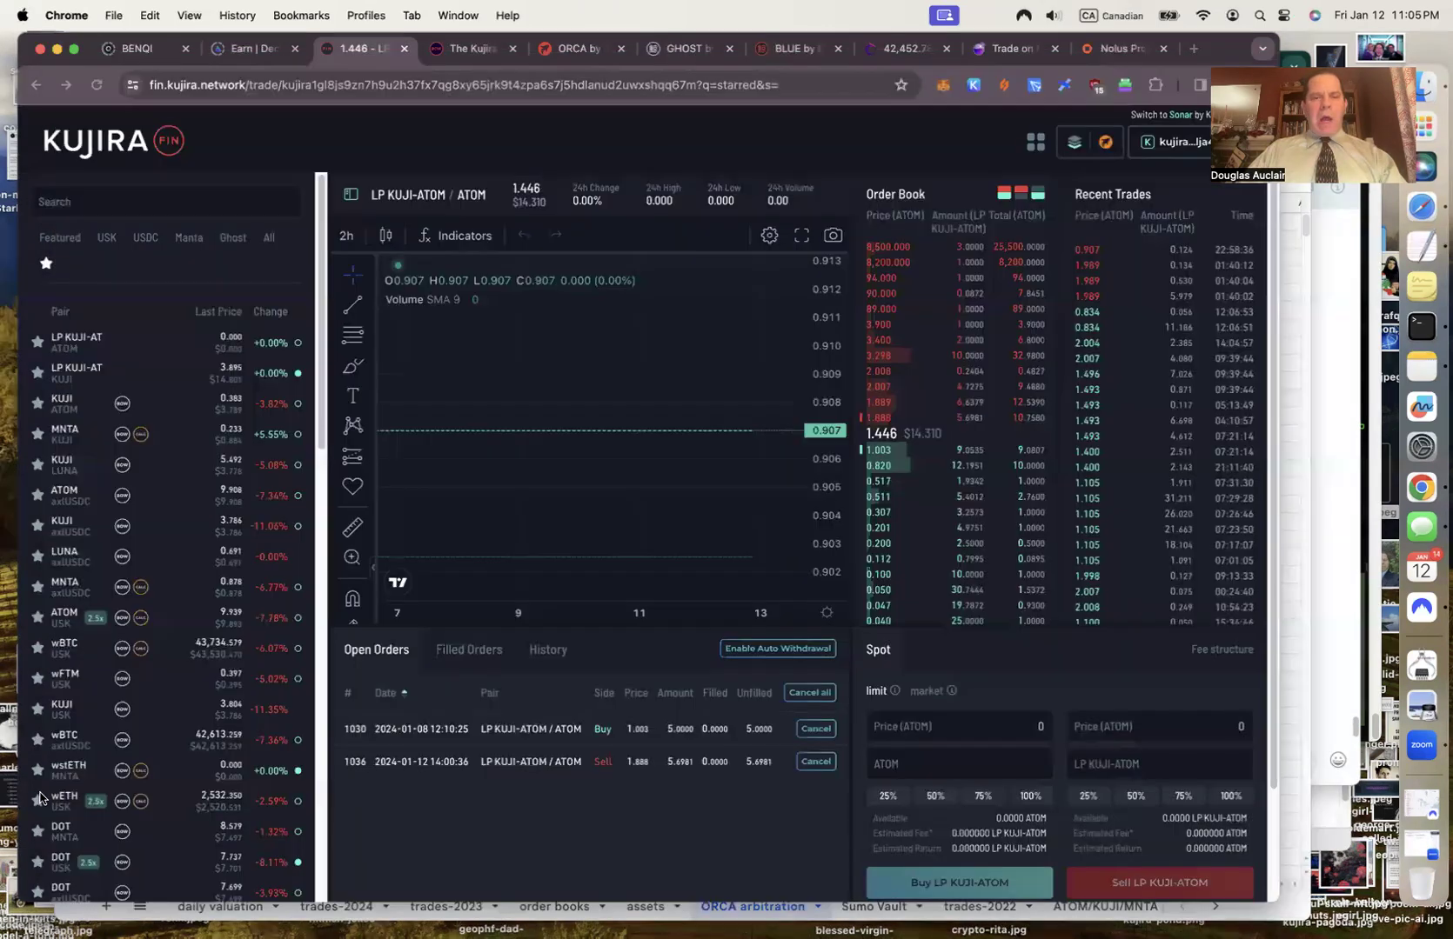
click(564, 52)
click(1214, 652)
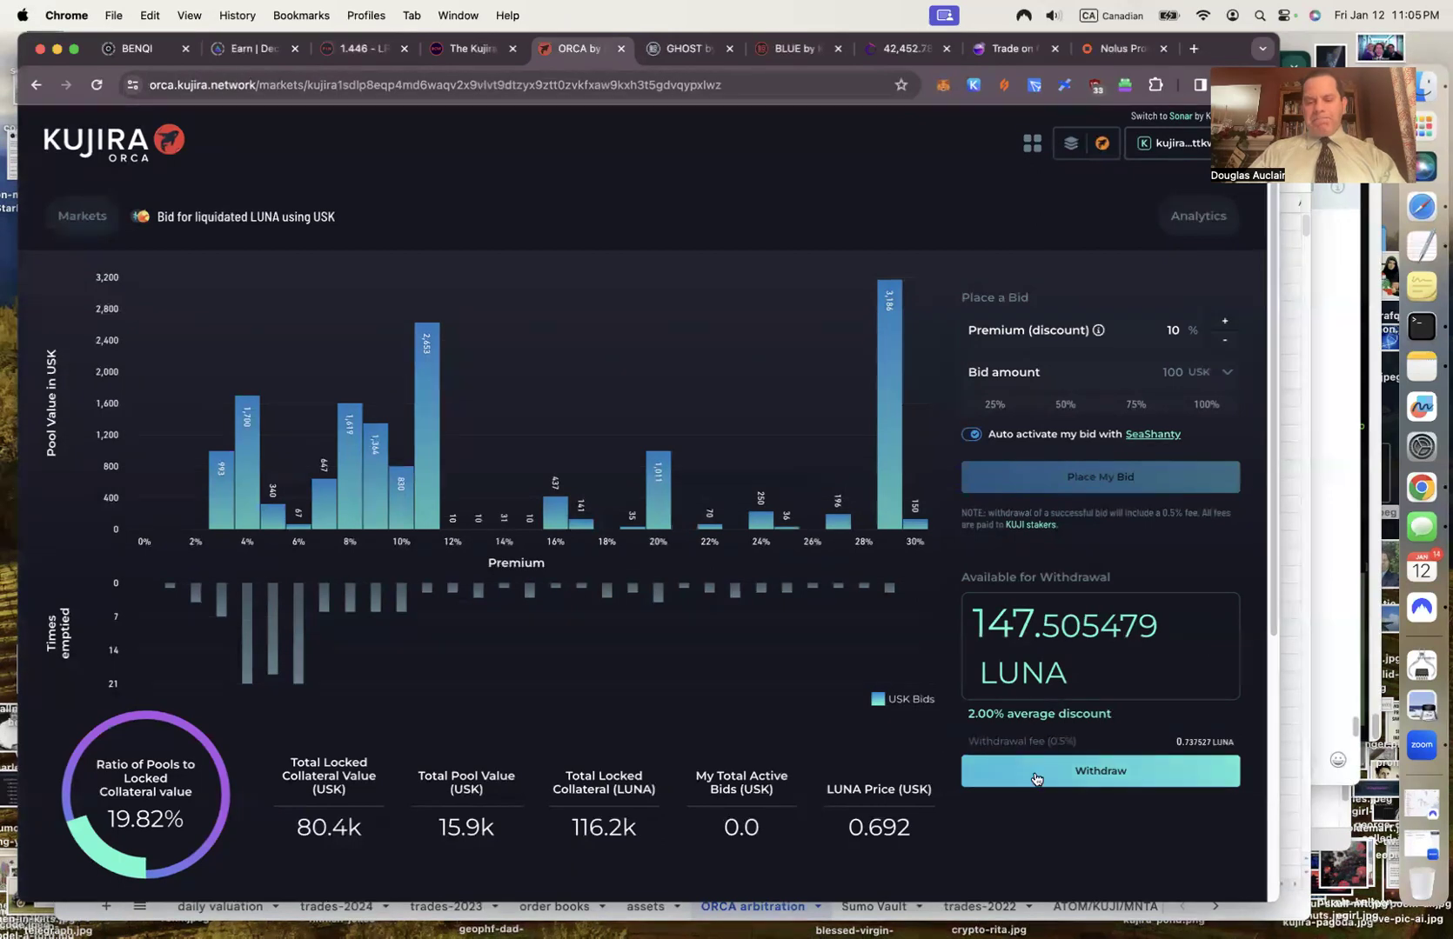
click(1035, 779)
click(1036, 778)
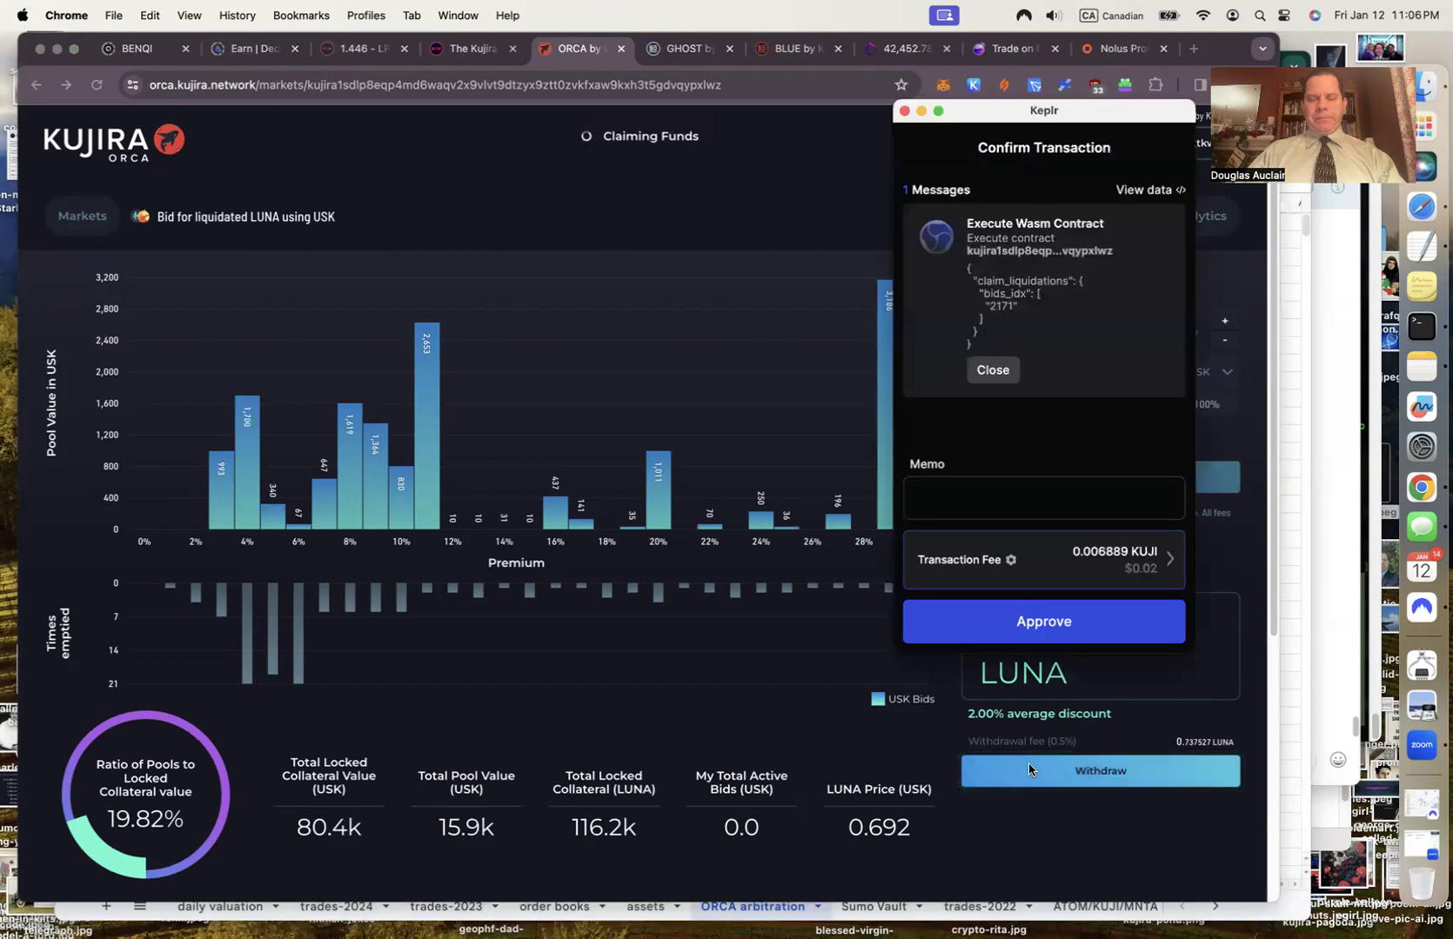
Add the memo "claim liquidated LUNA from 100 USK bid on ORCA" in the Keplr wallet and approve the transaction.
click(1018, 501)
text(claim liquidated LUNA)
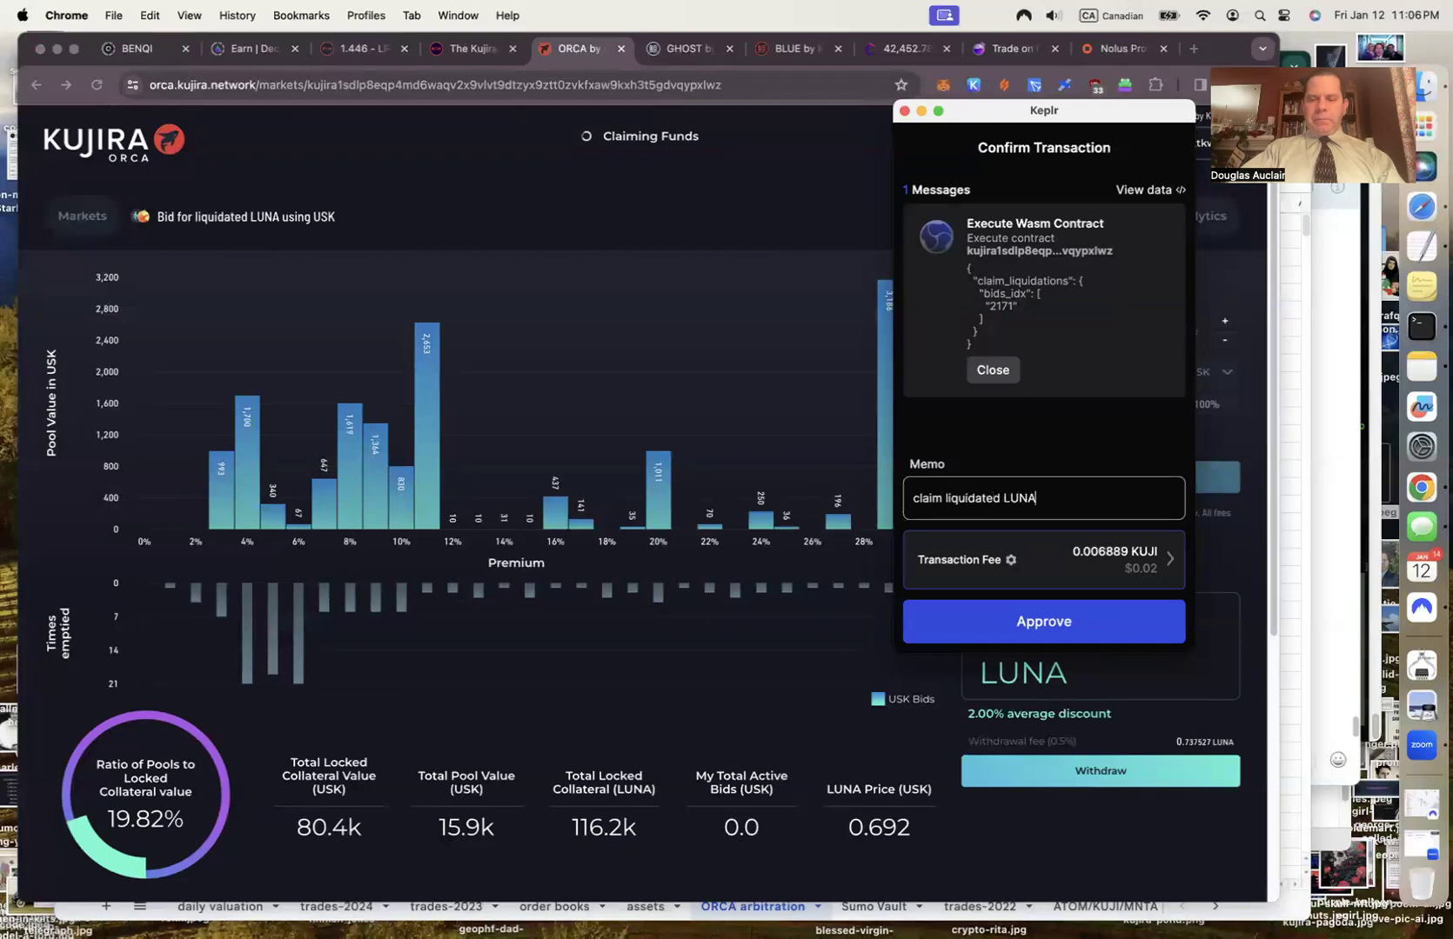
text( from 100 USK )
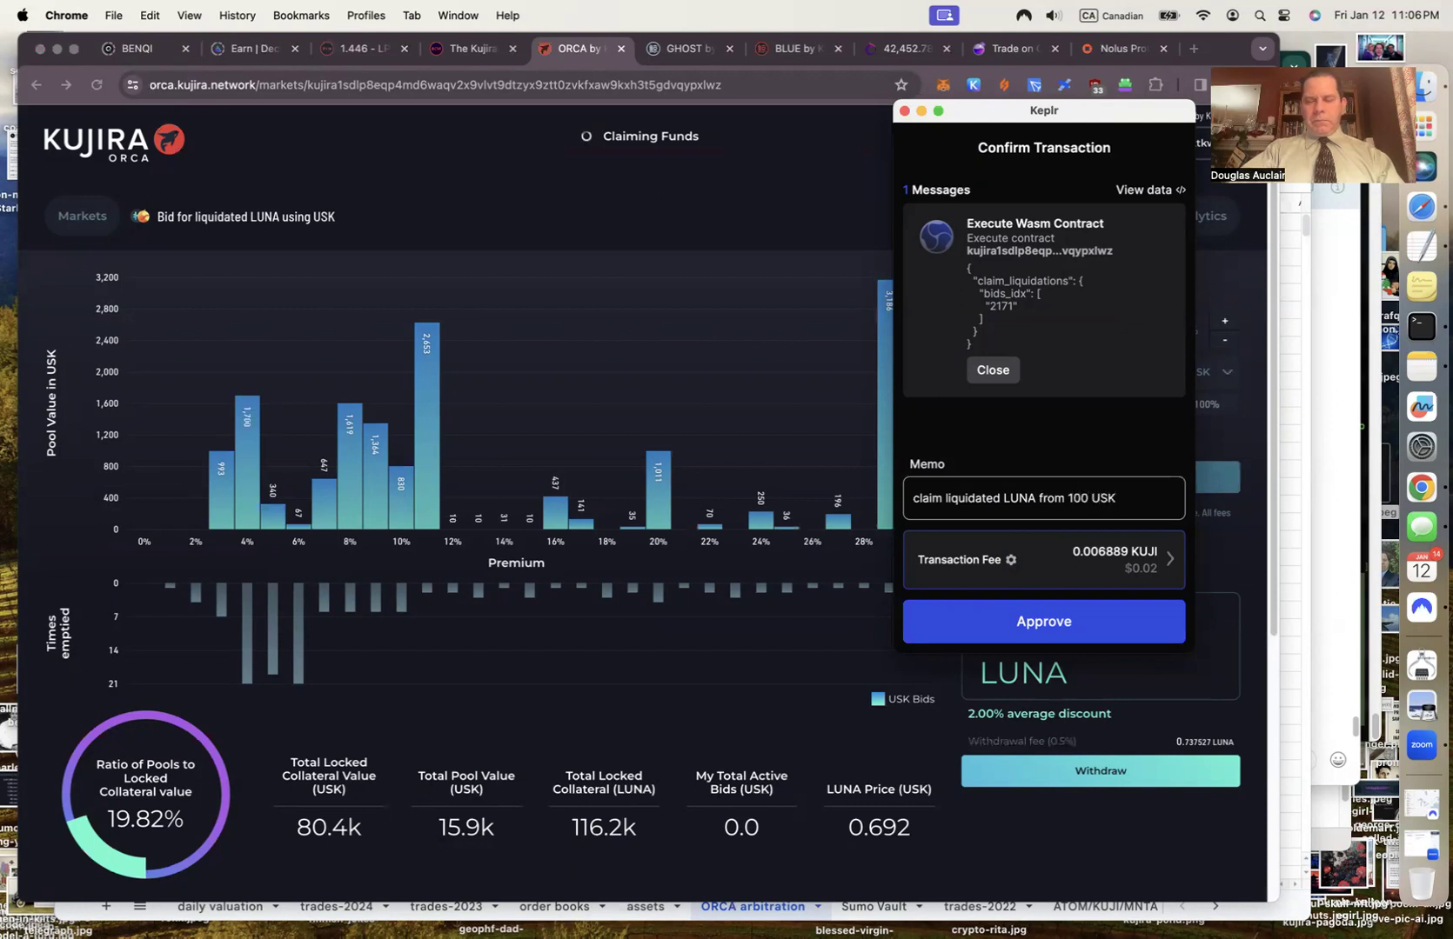
text(bid on ORCA)
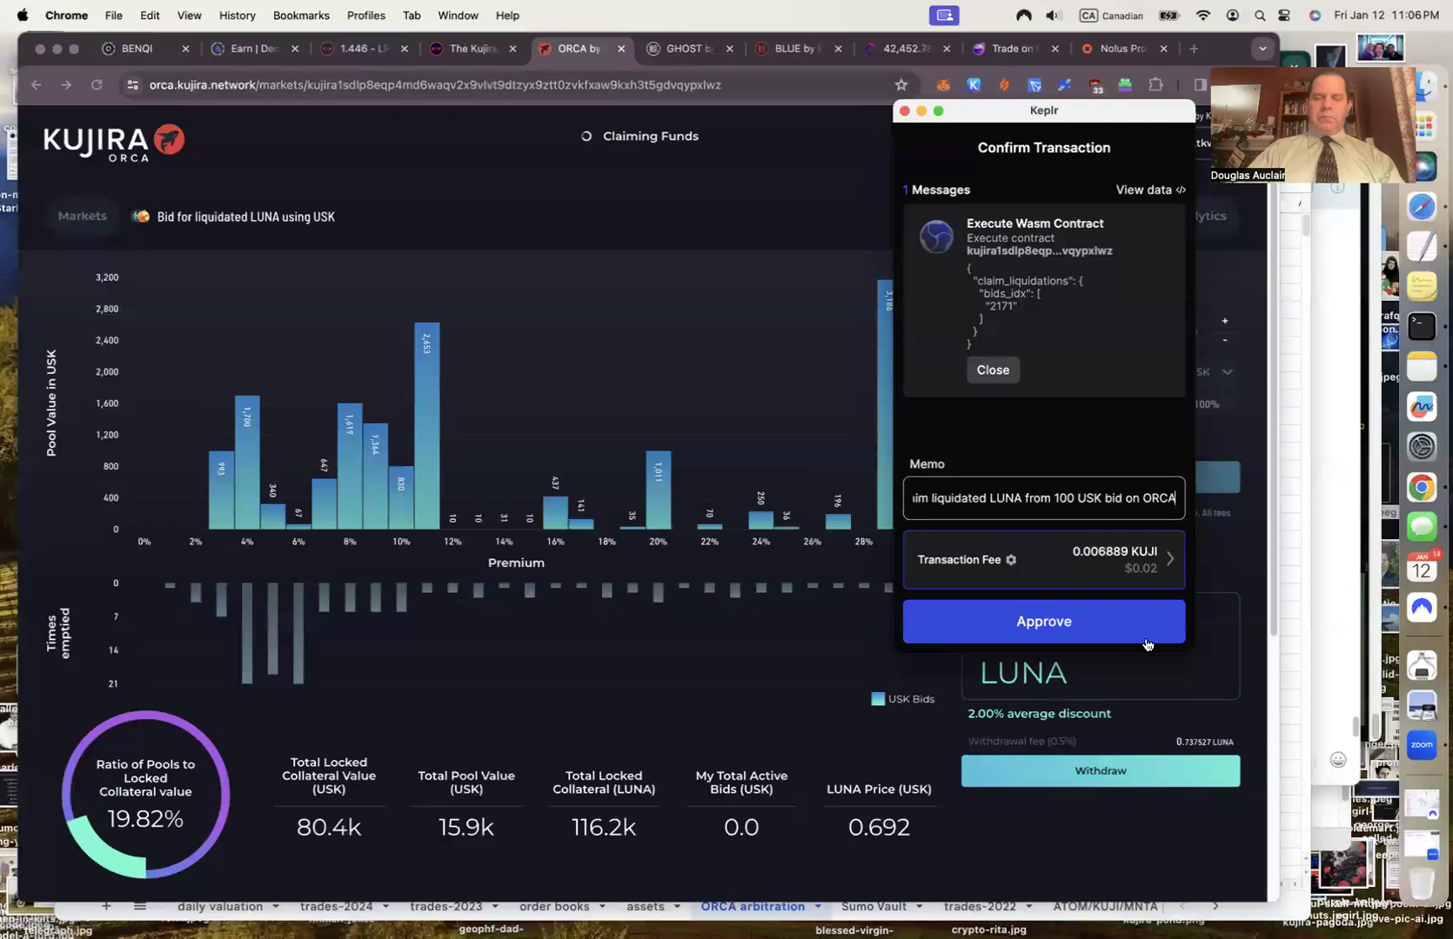
click(1068, 619)
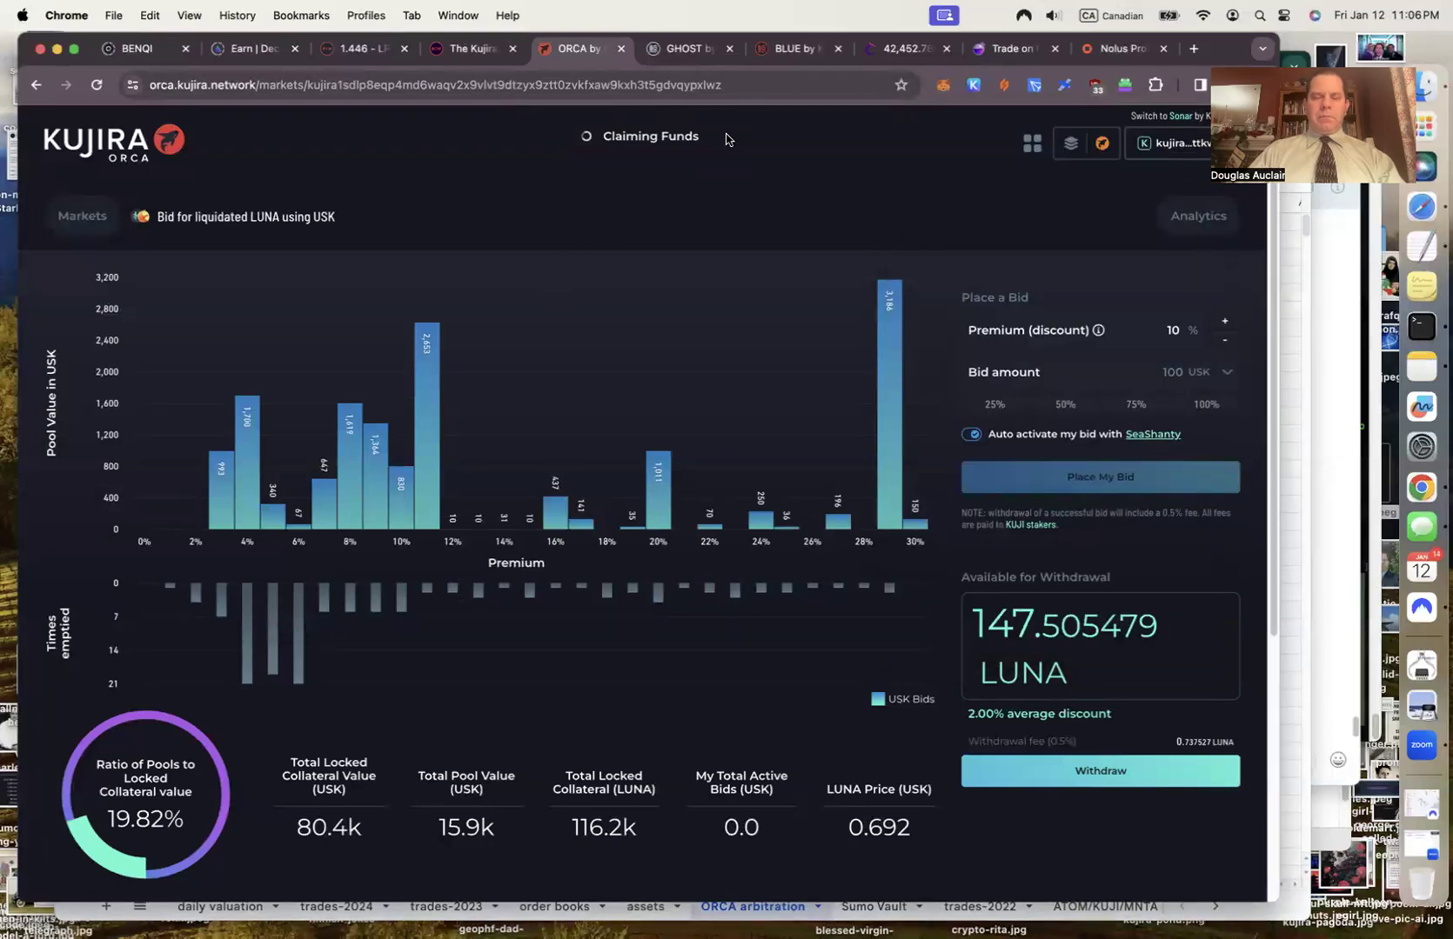
Open the claim transaction's details in Kujira Finder and paste its URL into the LUNA bid's fulfilment tx_id in AB6 of the spreadsheet.
click(726, 136)
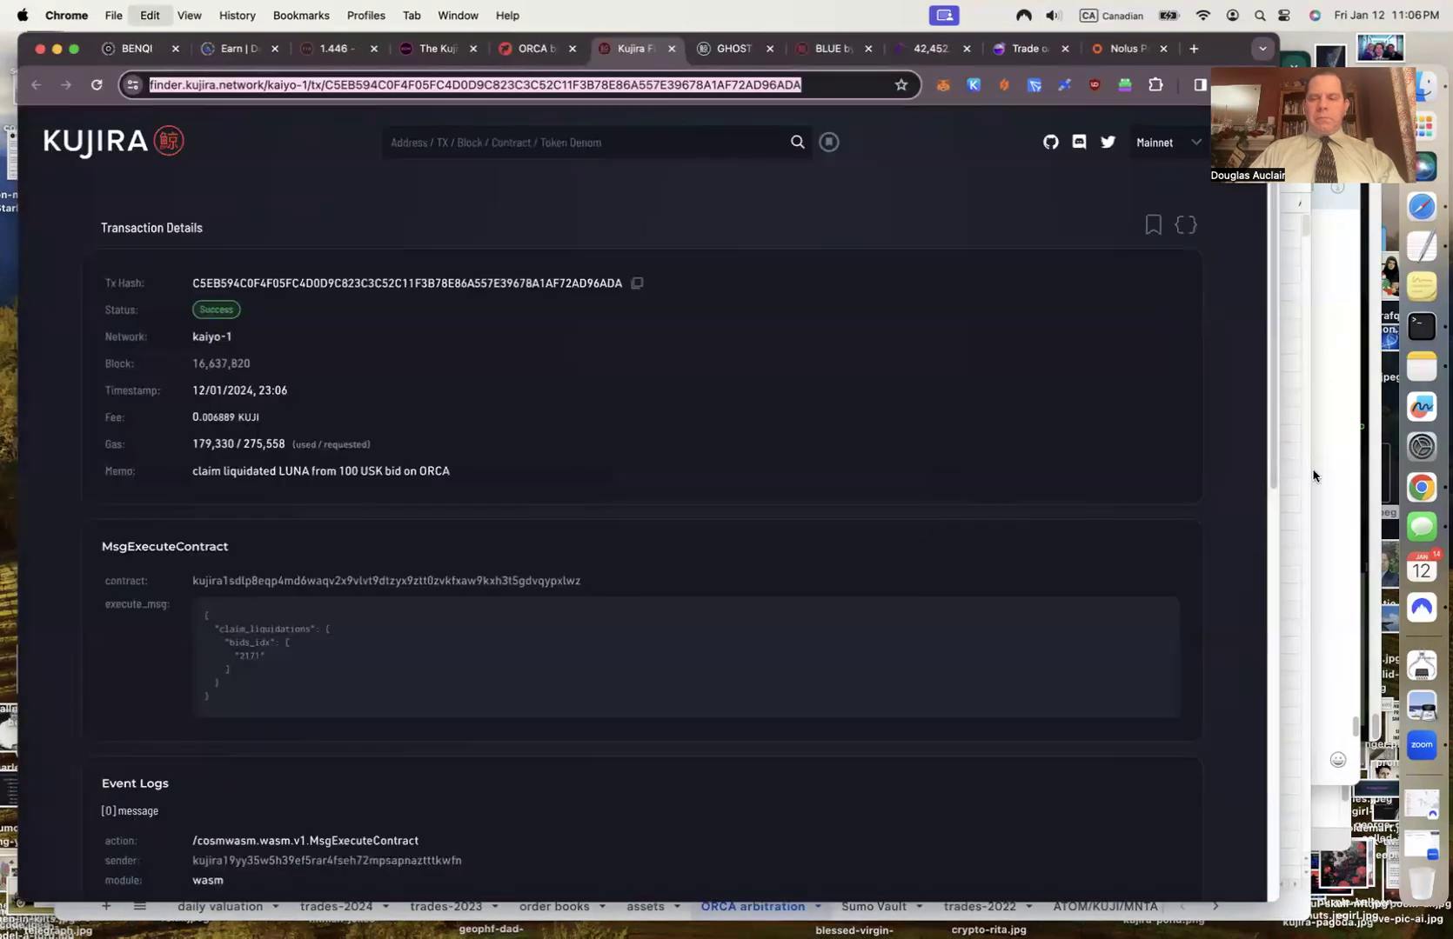
click(1282, 545)
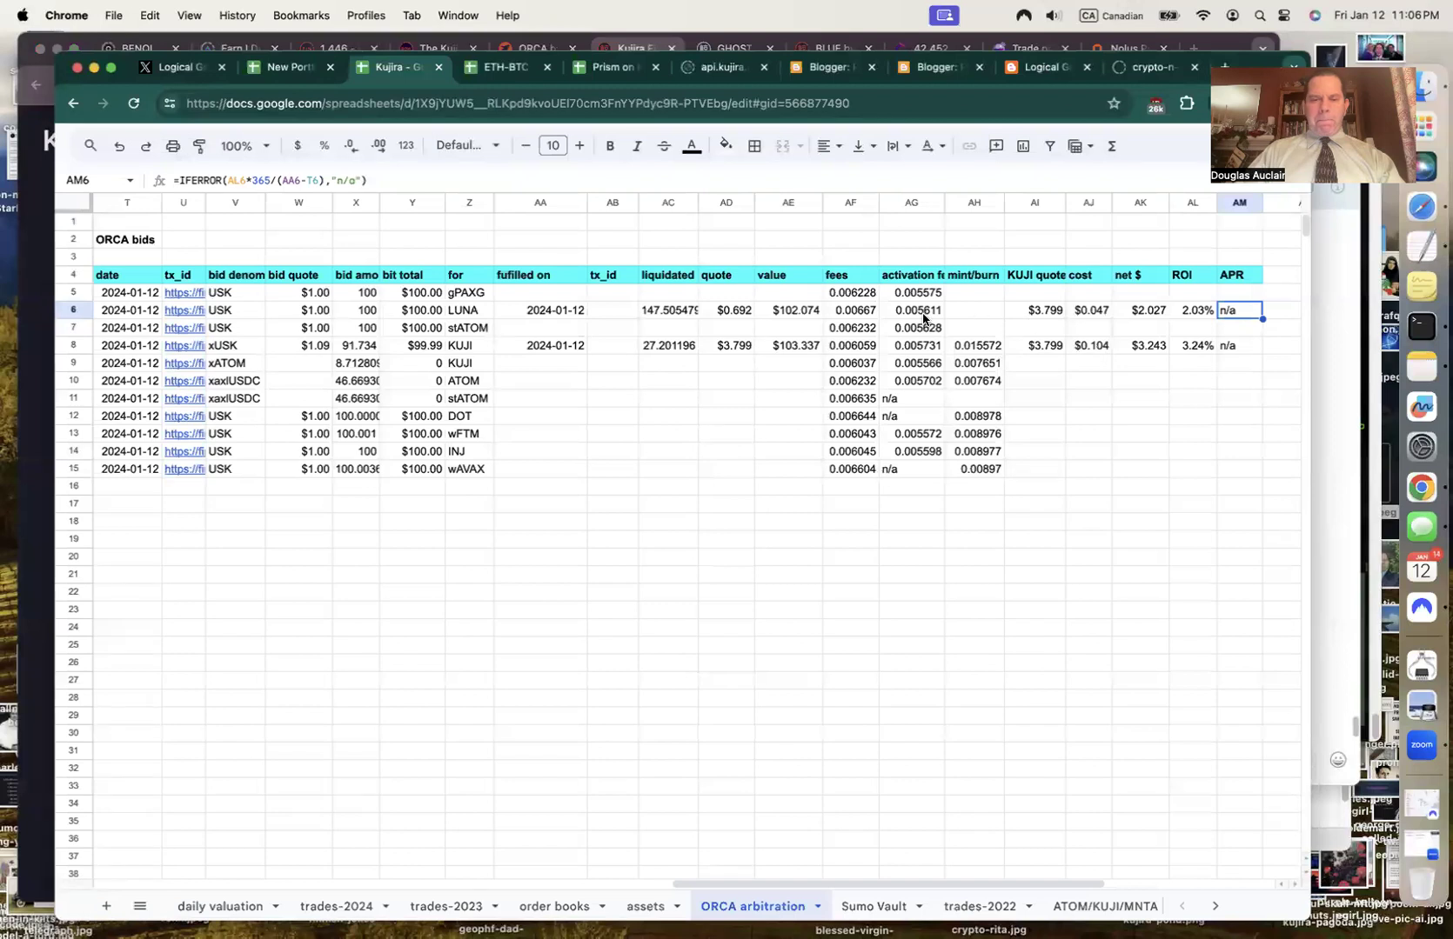
click(605, 313)
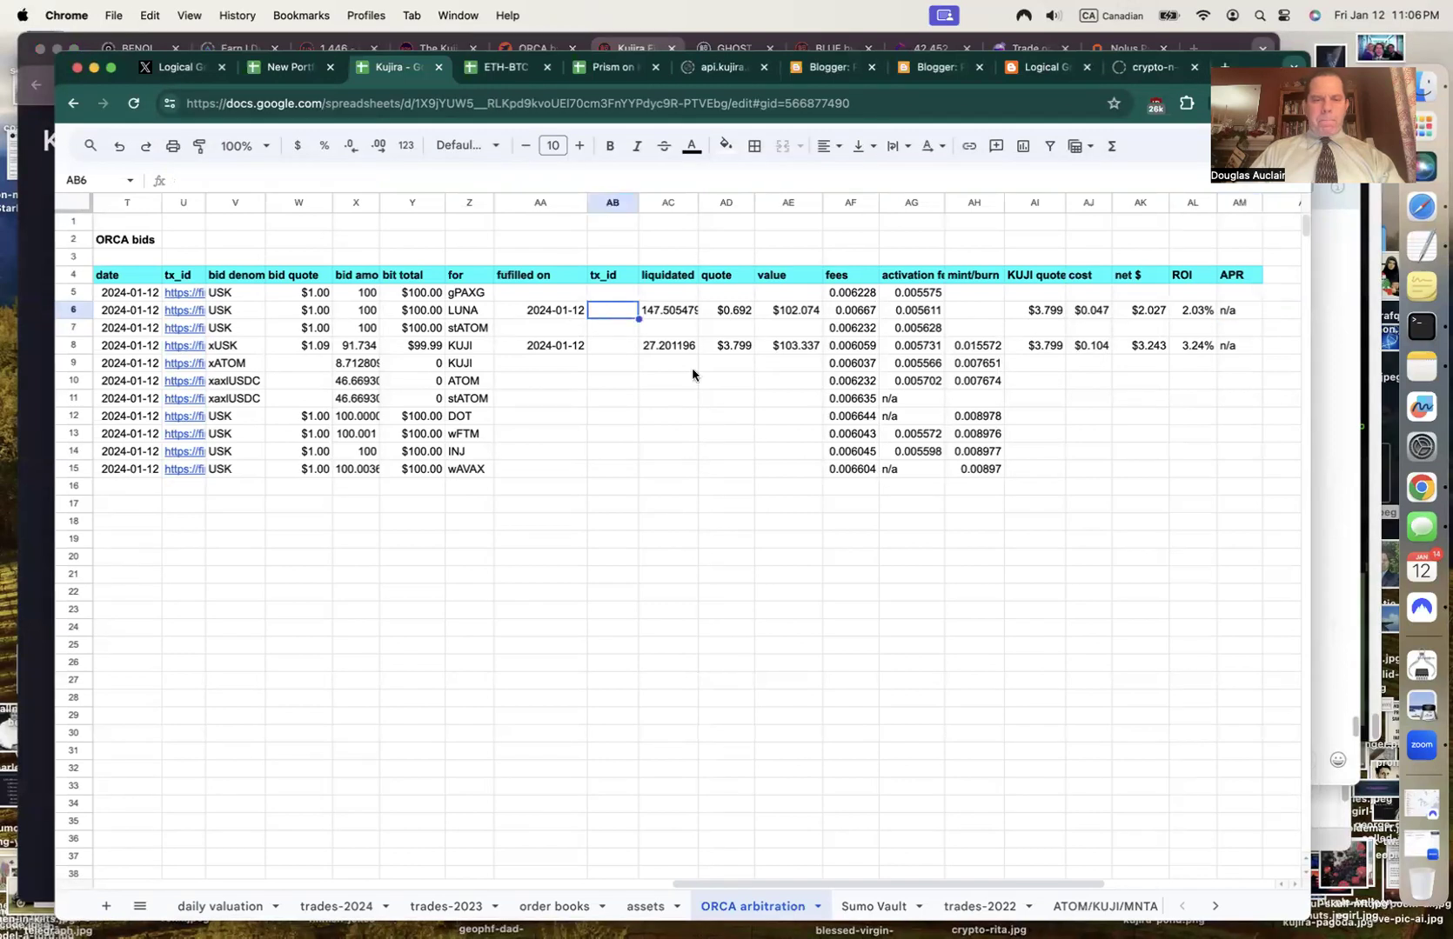
key(ctrl+v)
Select the LUNA bid's fees cell AF6, copy the 006889 decimals of the claim fee in Kujira Finder, and return to the spreadsheet.
key(Right)
key(Right)
key(Right)
key(Right)
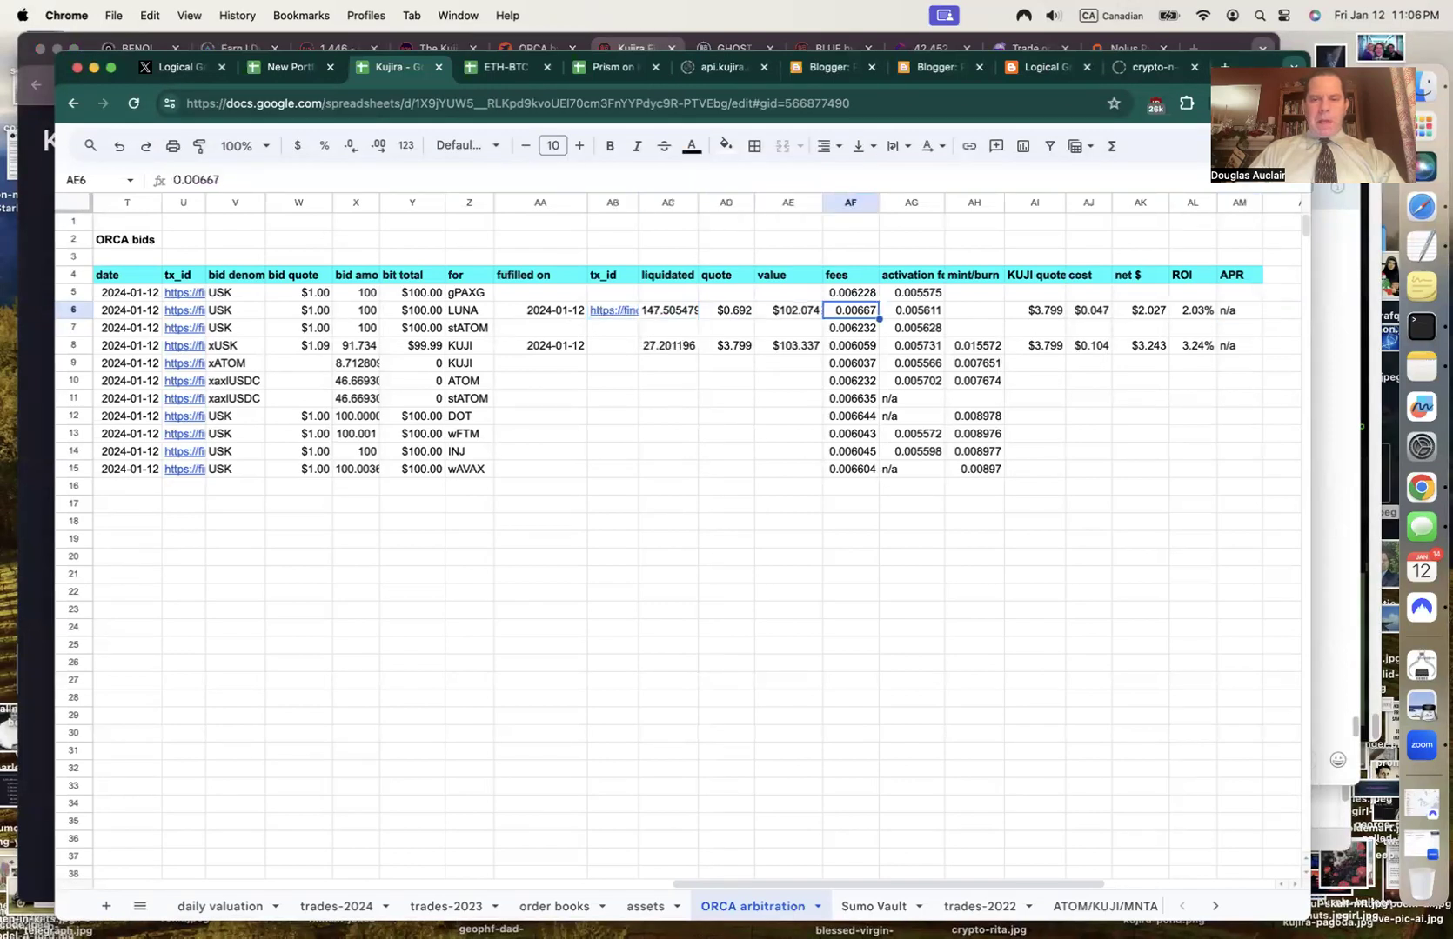
click(38, 515)
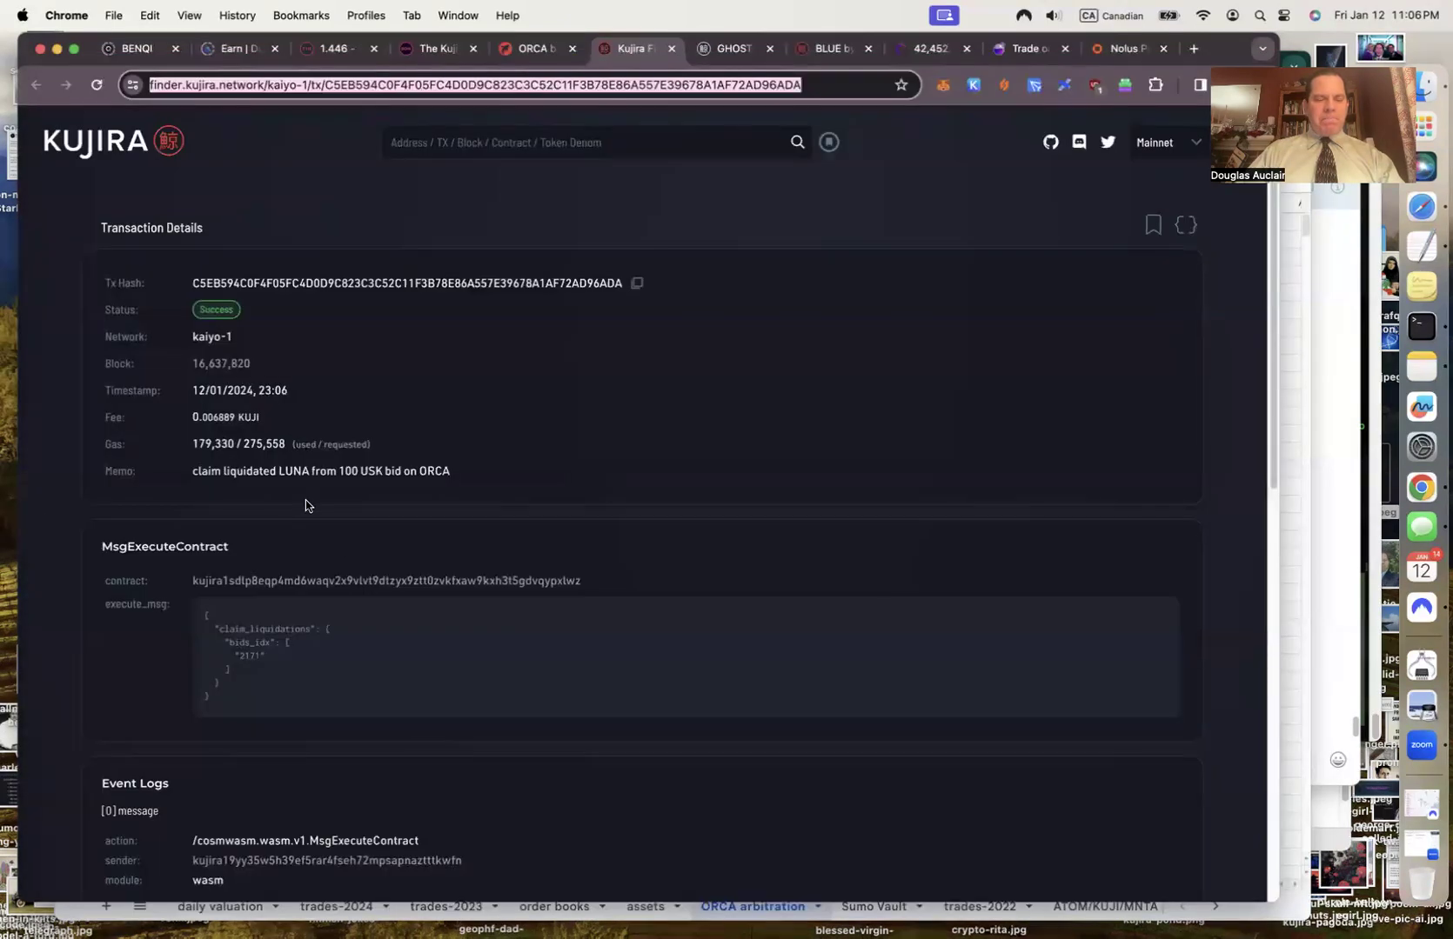
double_click(219, 415)
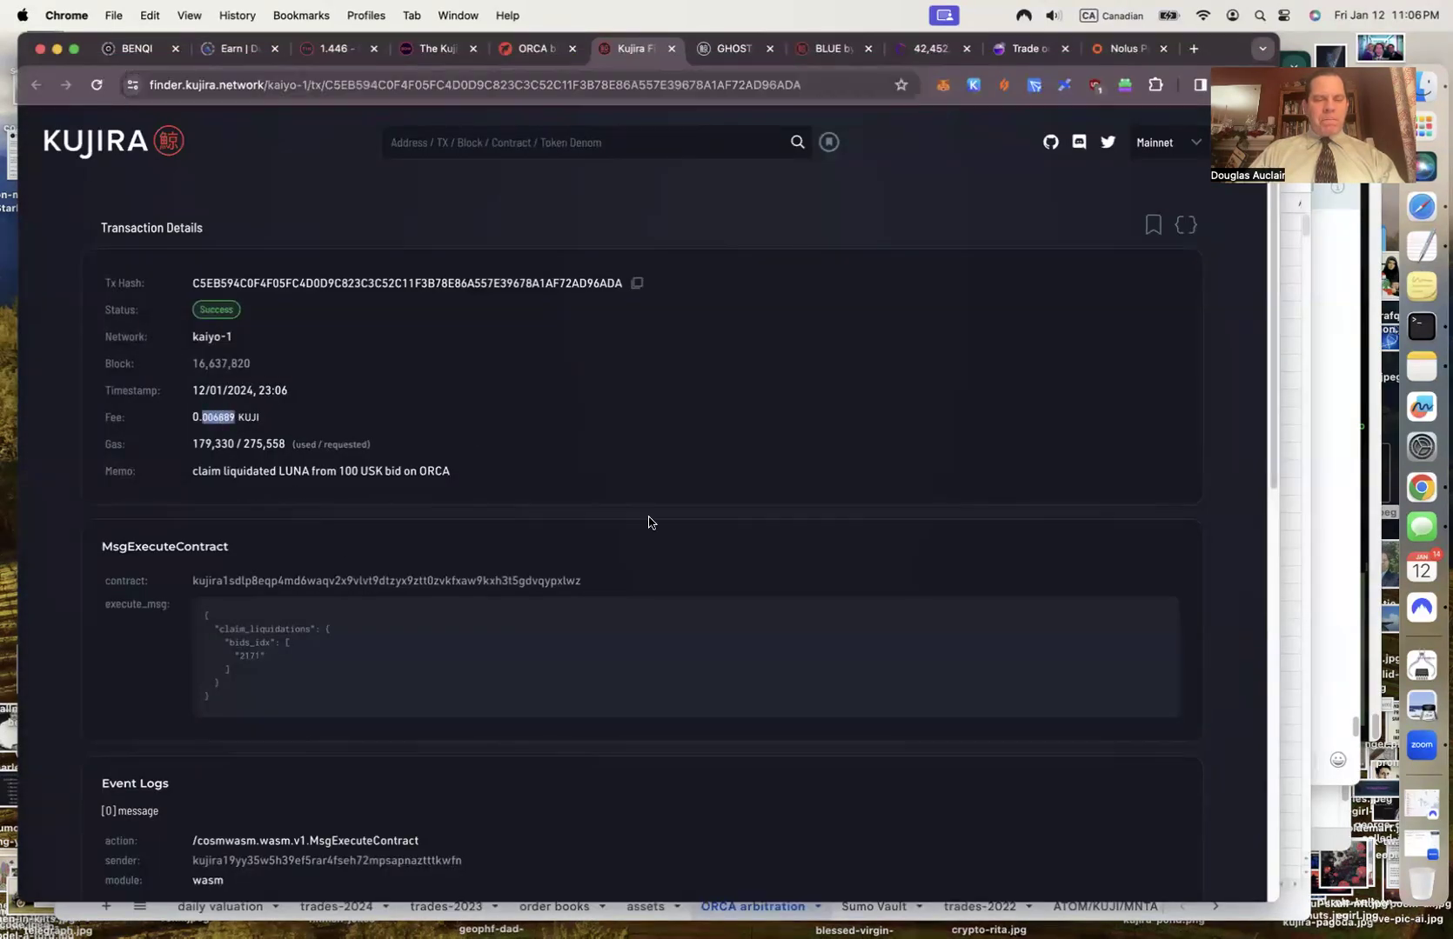
click(1287, 544)
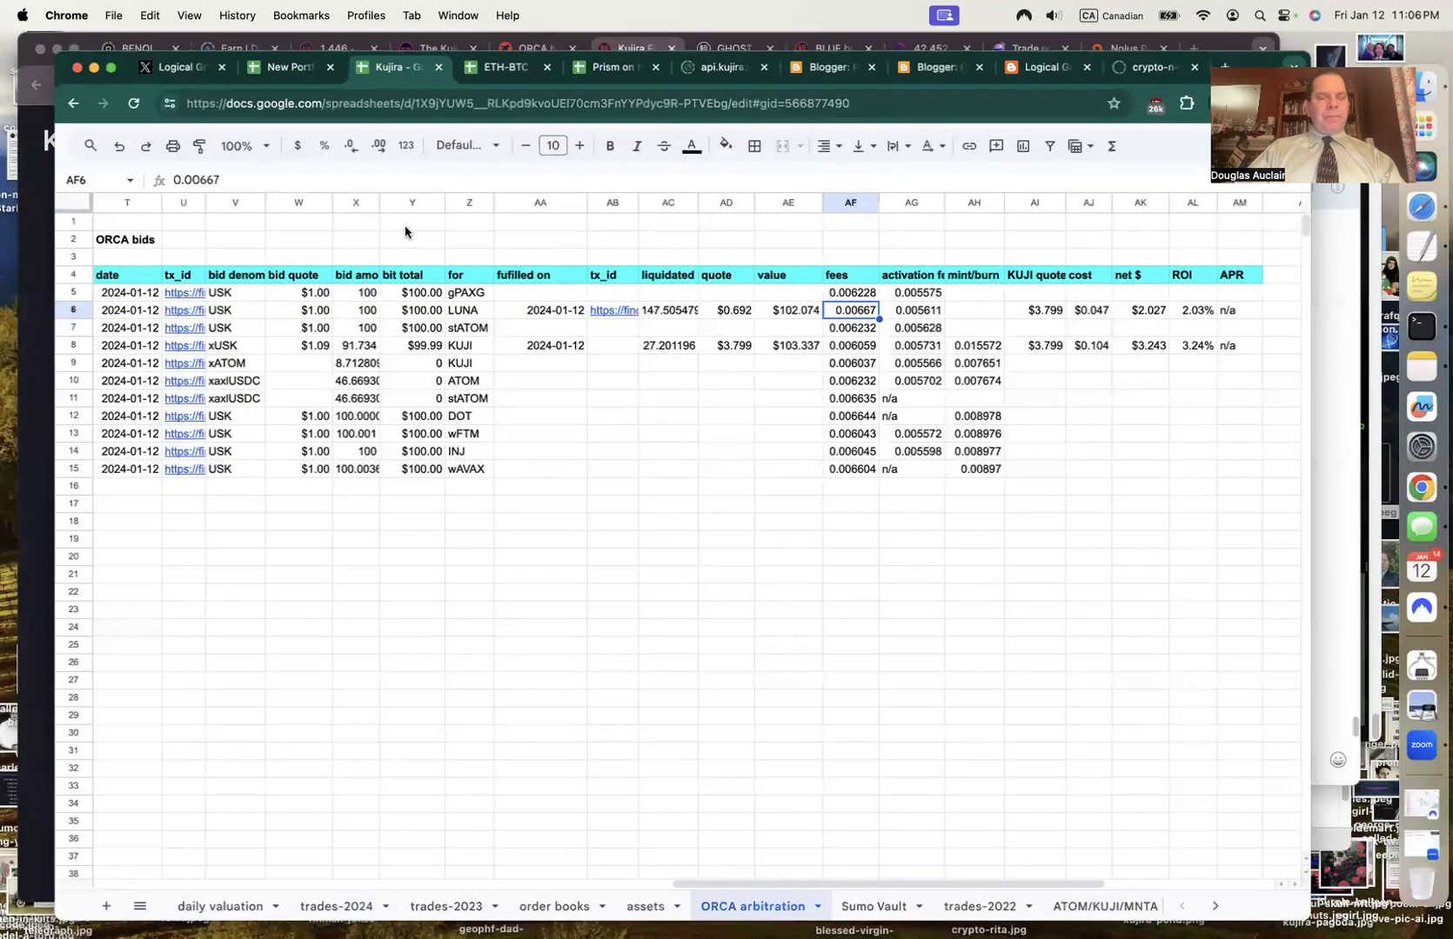
Add the claim fee to the LUNA bid's fees in AF6 with the formula = 0.006889 +0.00667.
click(292, 180)
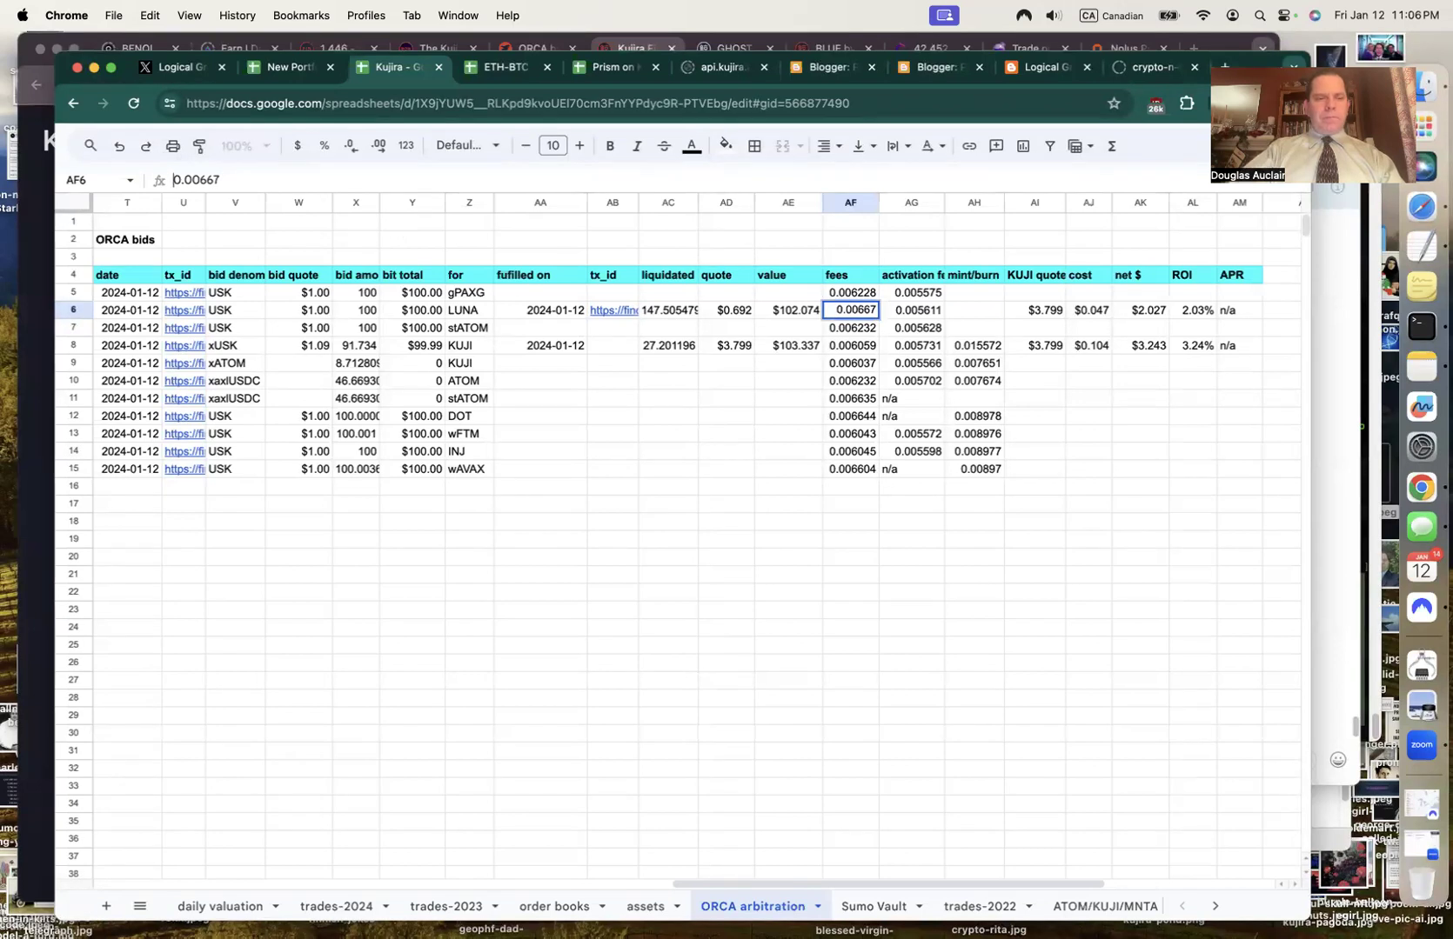
text(= 006889 +)
key(Return)
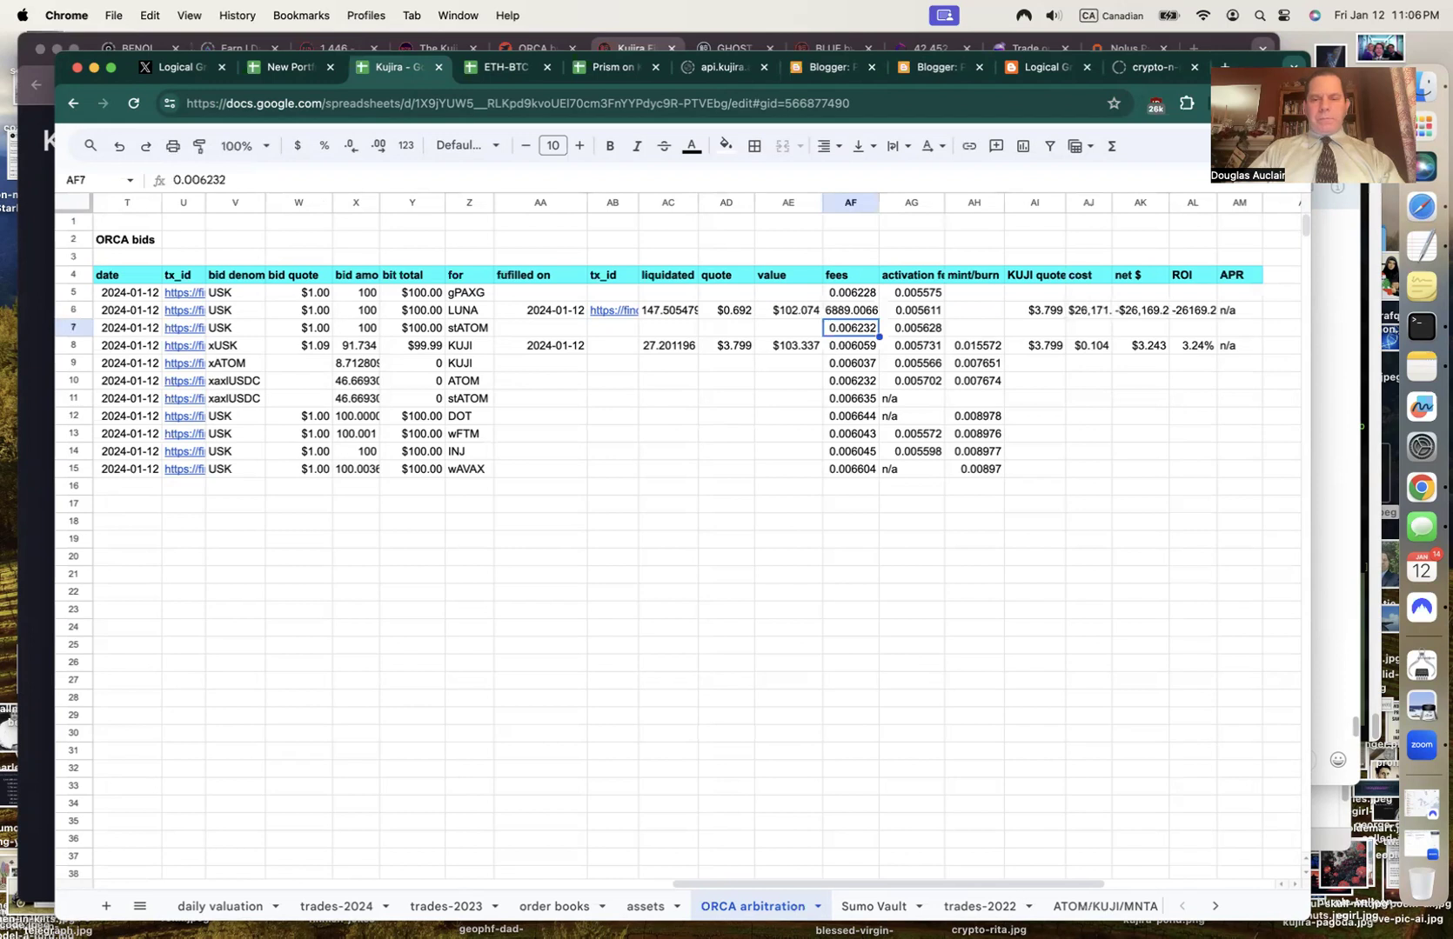
key(Up)
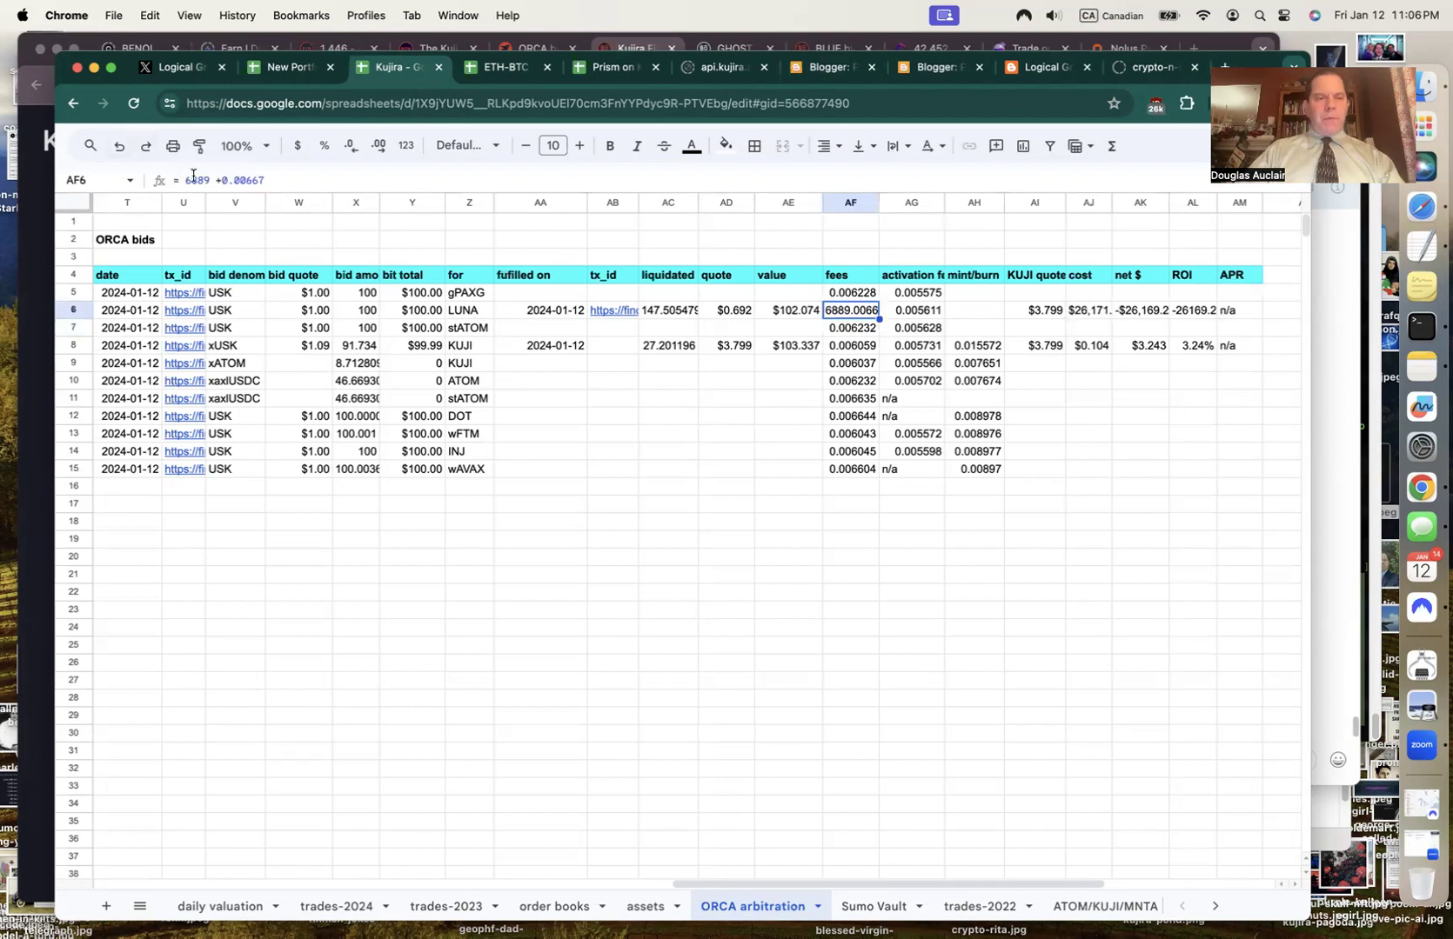
double_click(193, 175)
text(0. 006889)
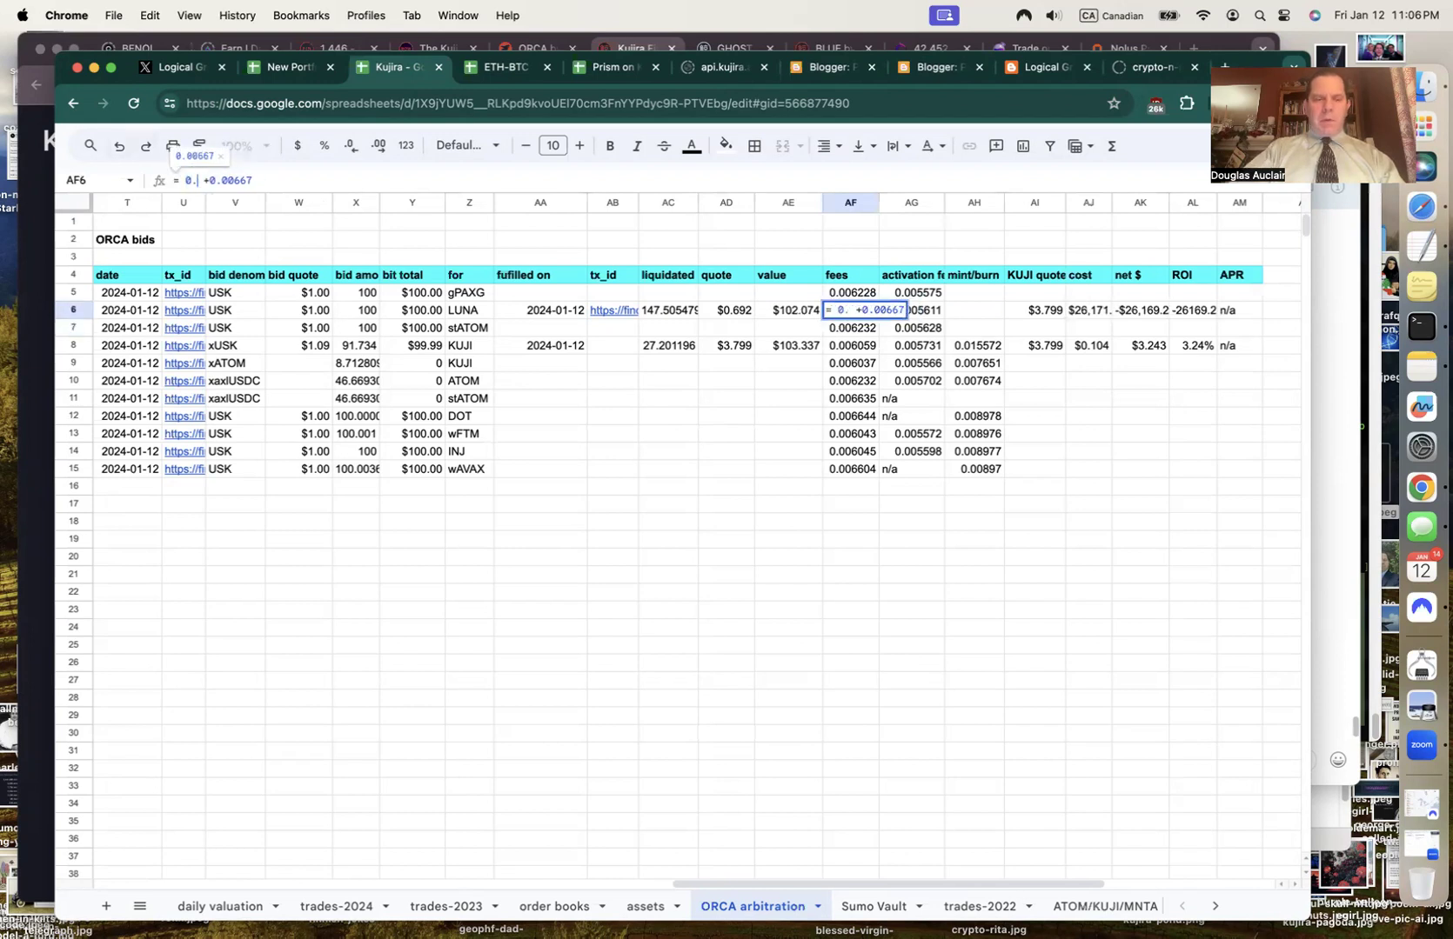
key(Return)
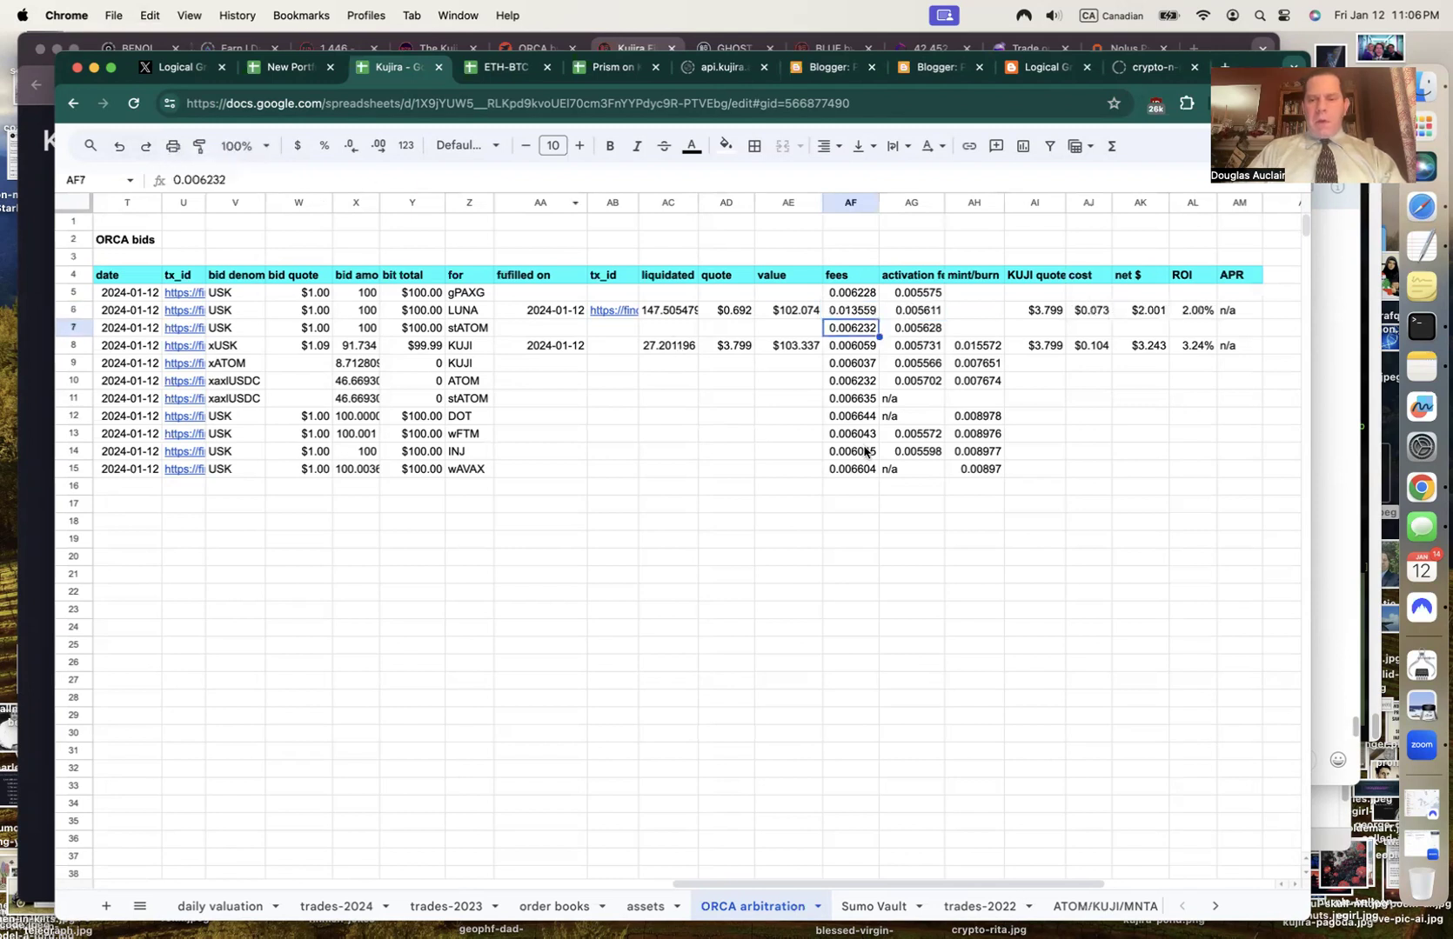
Check the cost, net and ROI of the LUNA bid in row 6 with the claim fee included.
click(1090, 315)
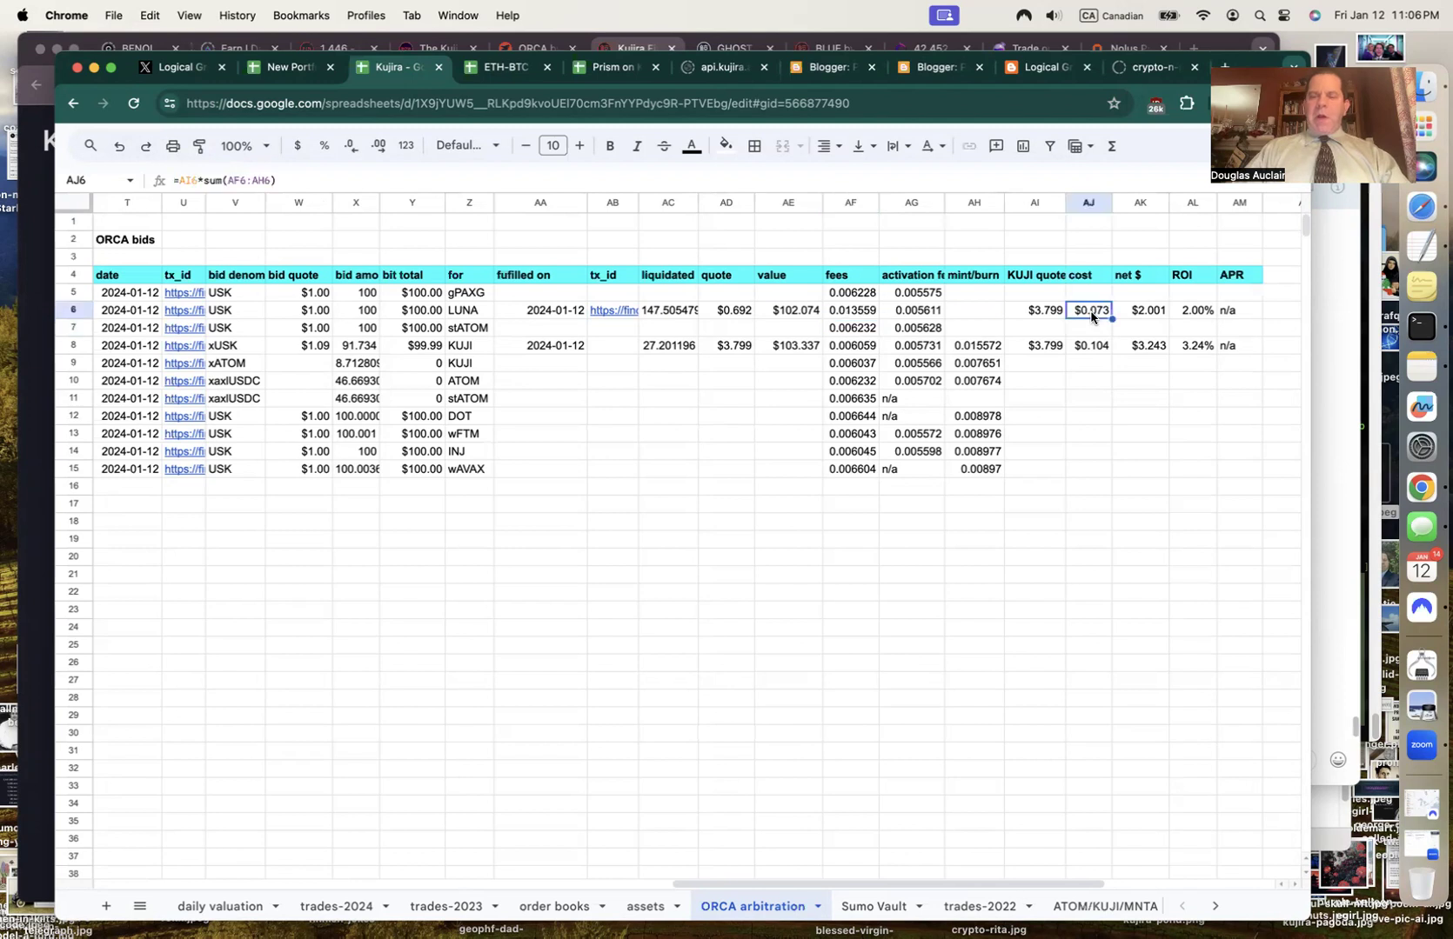
click(1127, 315)
click(1204, 315)
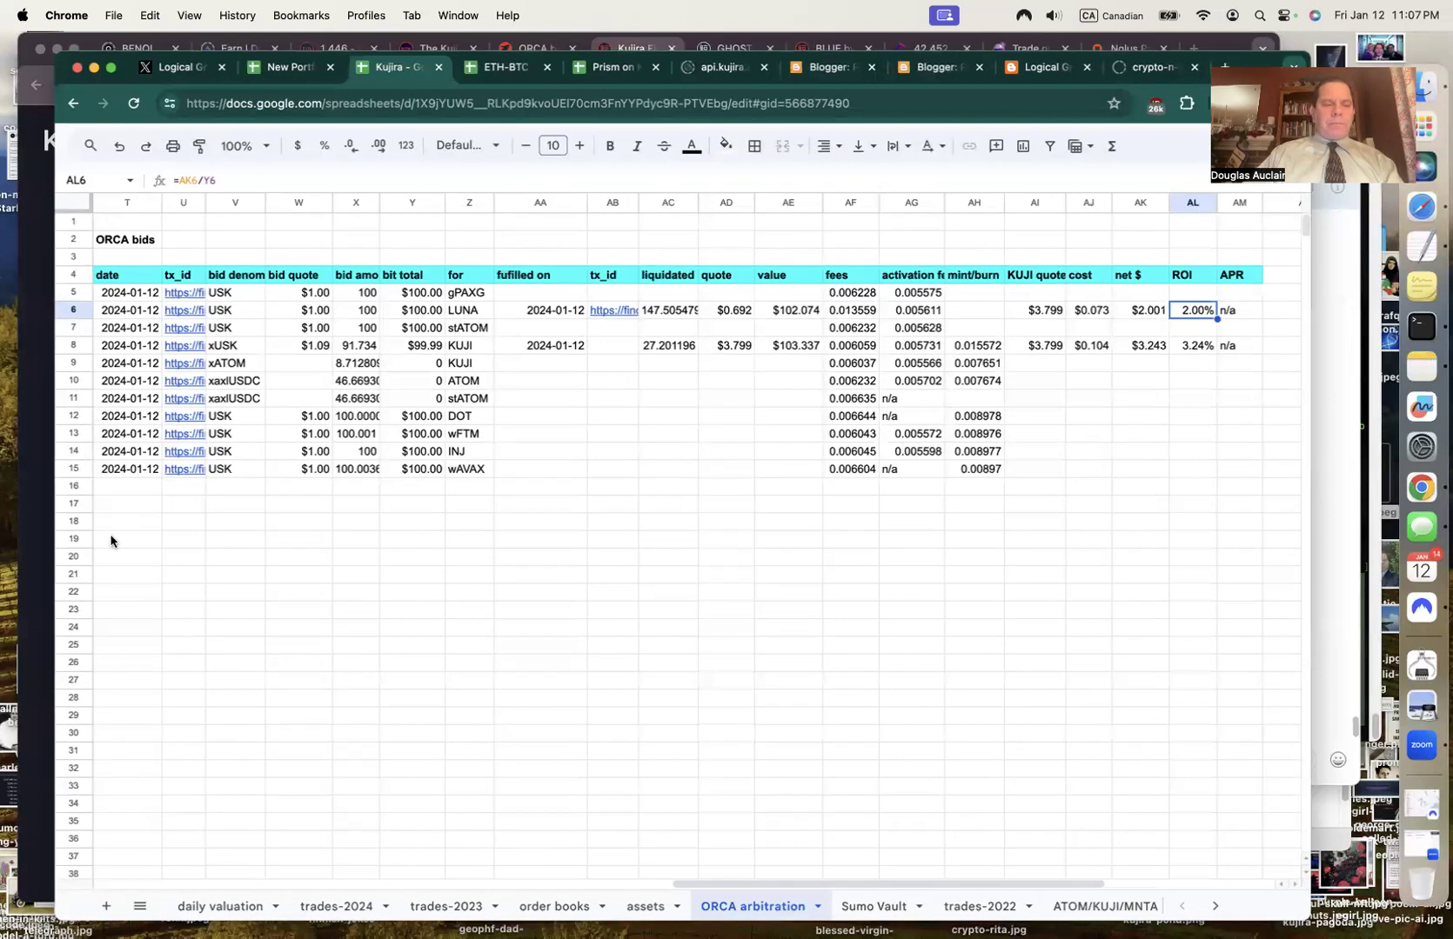
Switch back to Kujira Finder and close the claim transaction page to return to the ORCA LUNA market.
click(32, 646)
click(654, 684)
key(super+w)
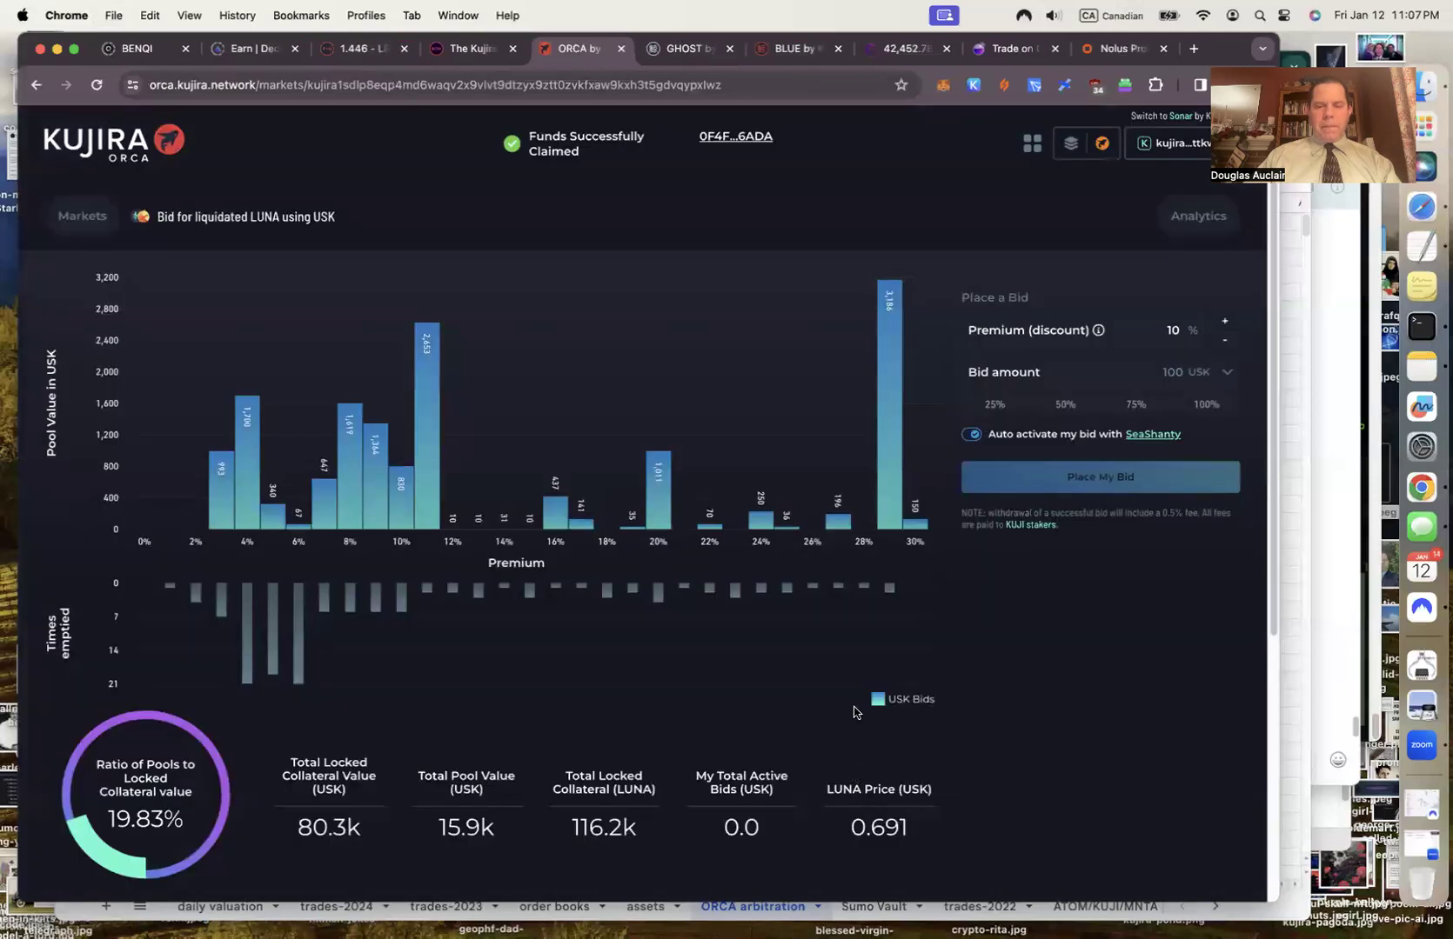
Switch to the Kujira BLUE wallet, refresh it and copy the decimals of the LUNA balance.
scroll(942, 700, down, 5)
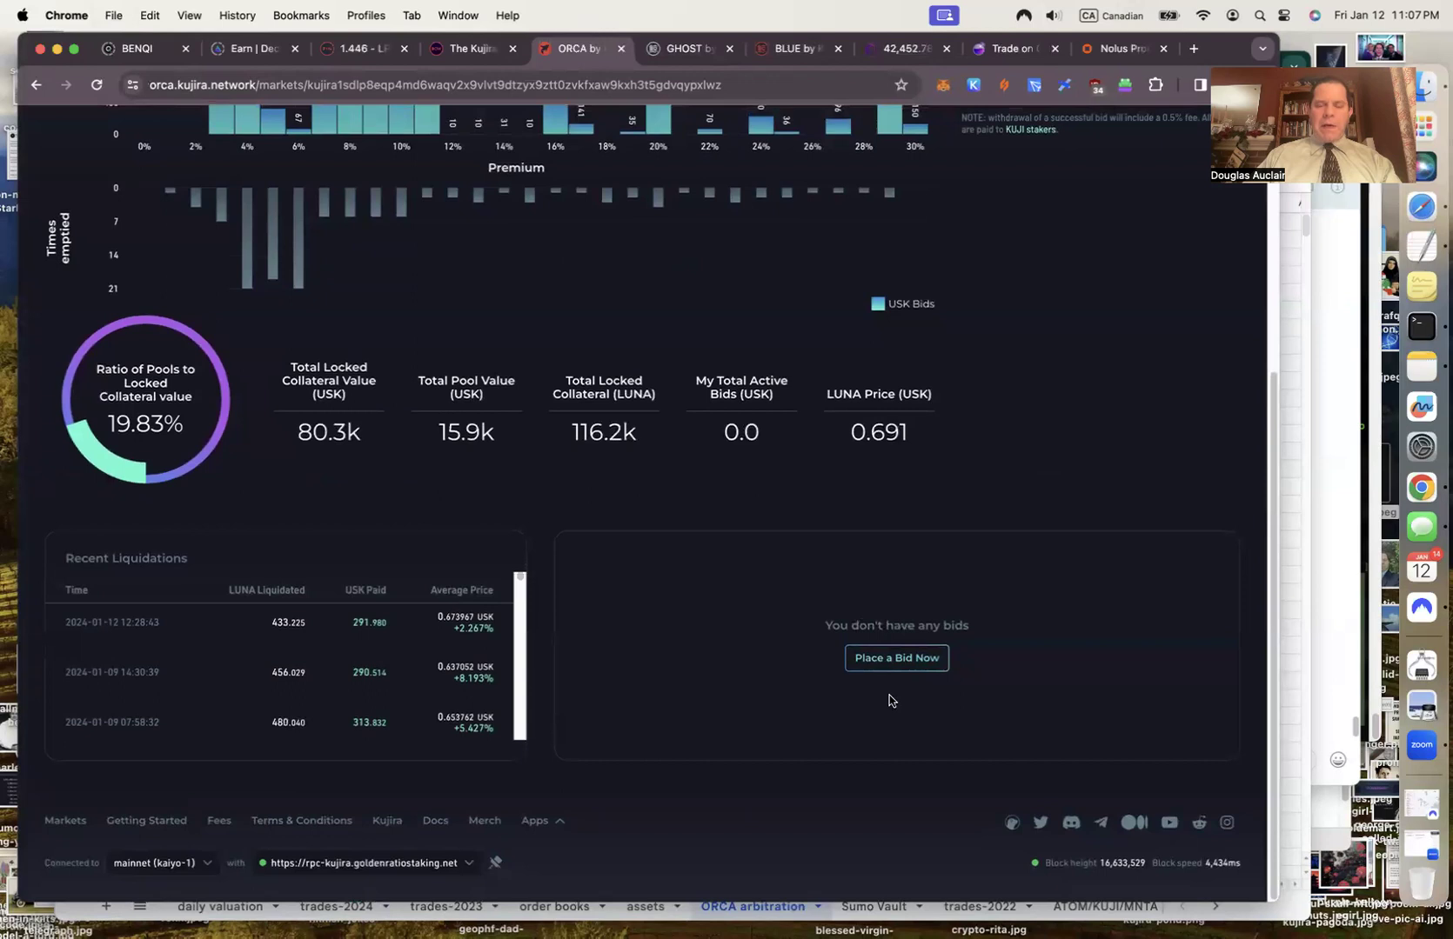
scroll(1022, 661, up, 5)
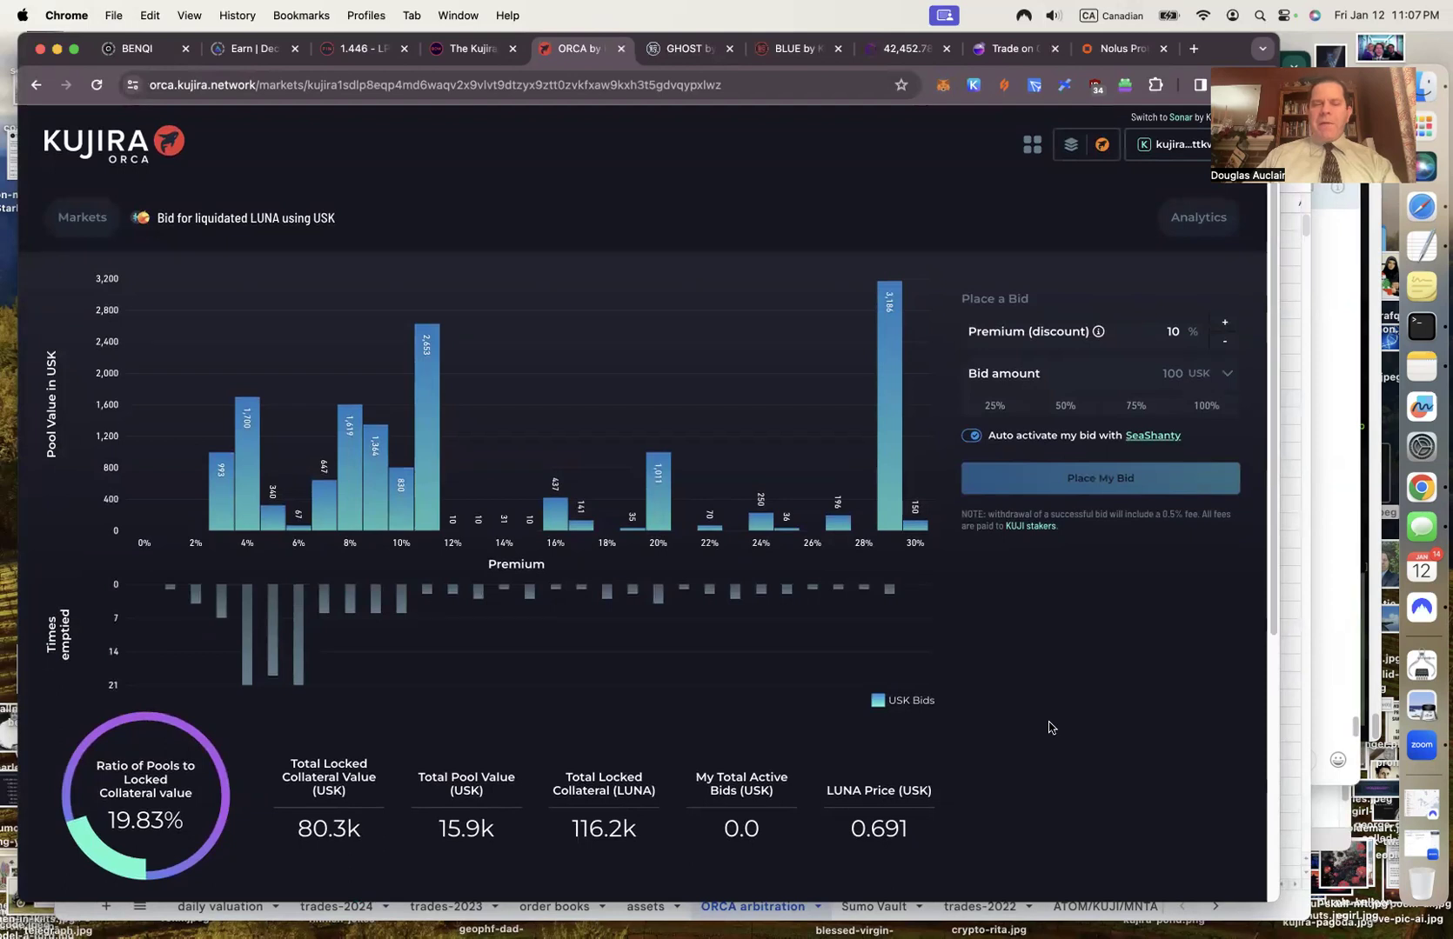
click(785, 48)
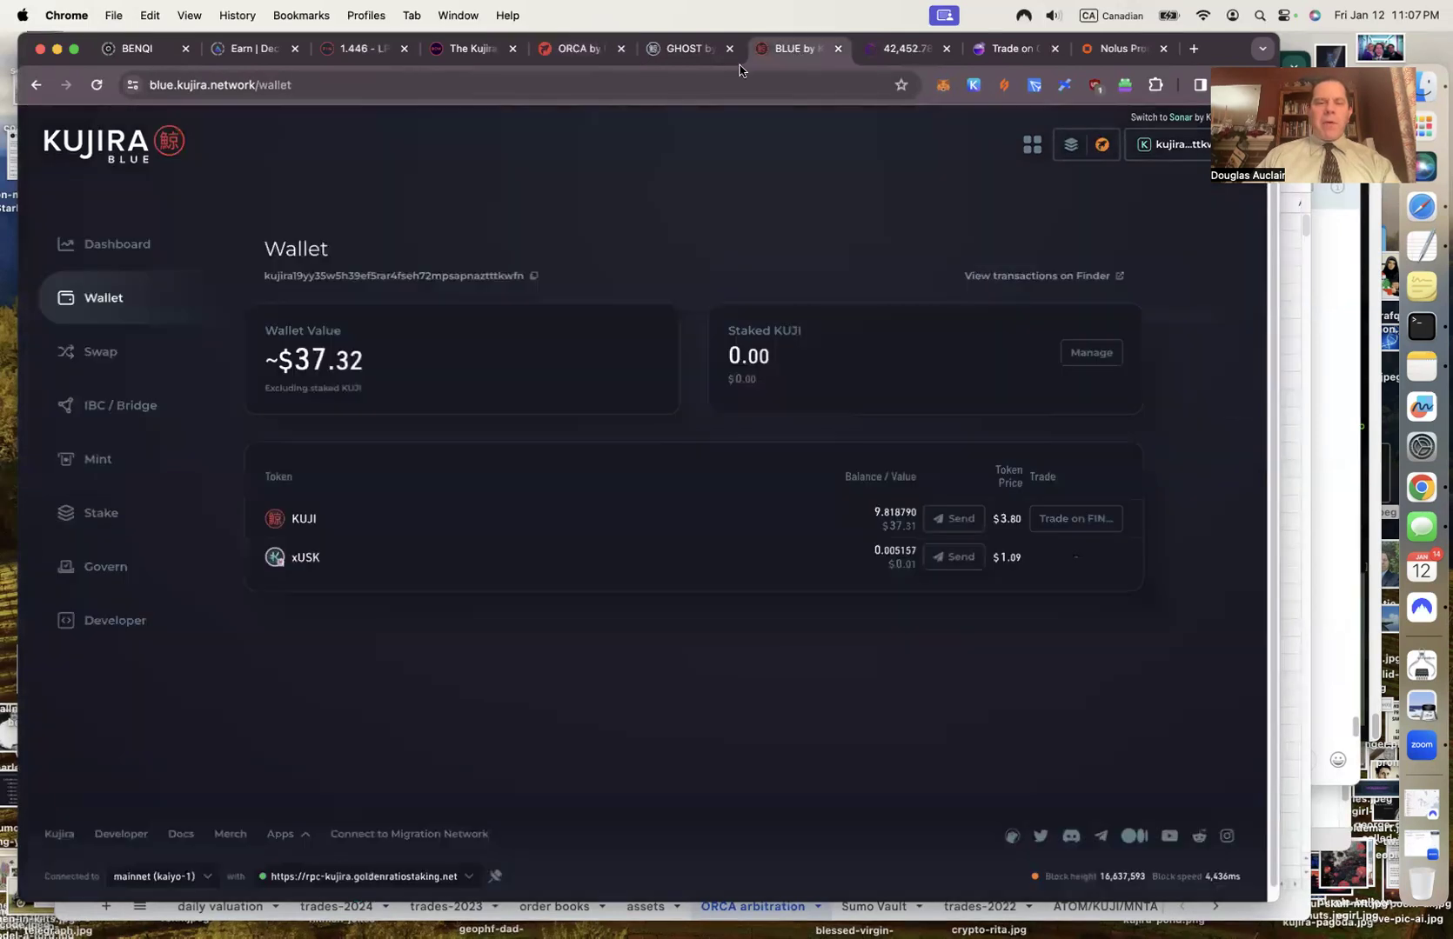
click(741, 80)
key(Return)
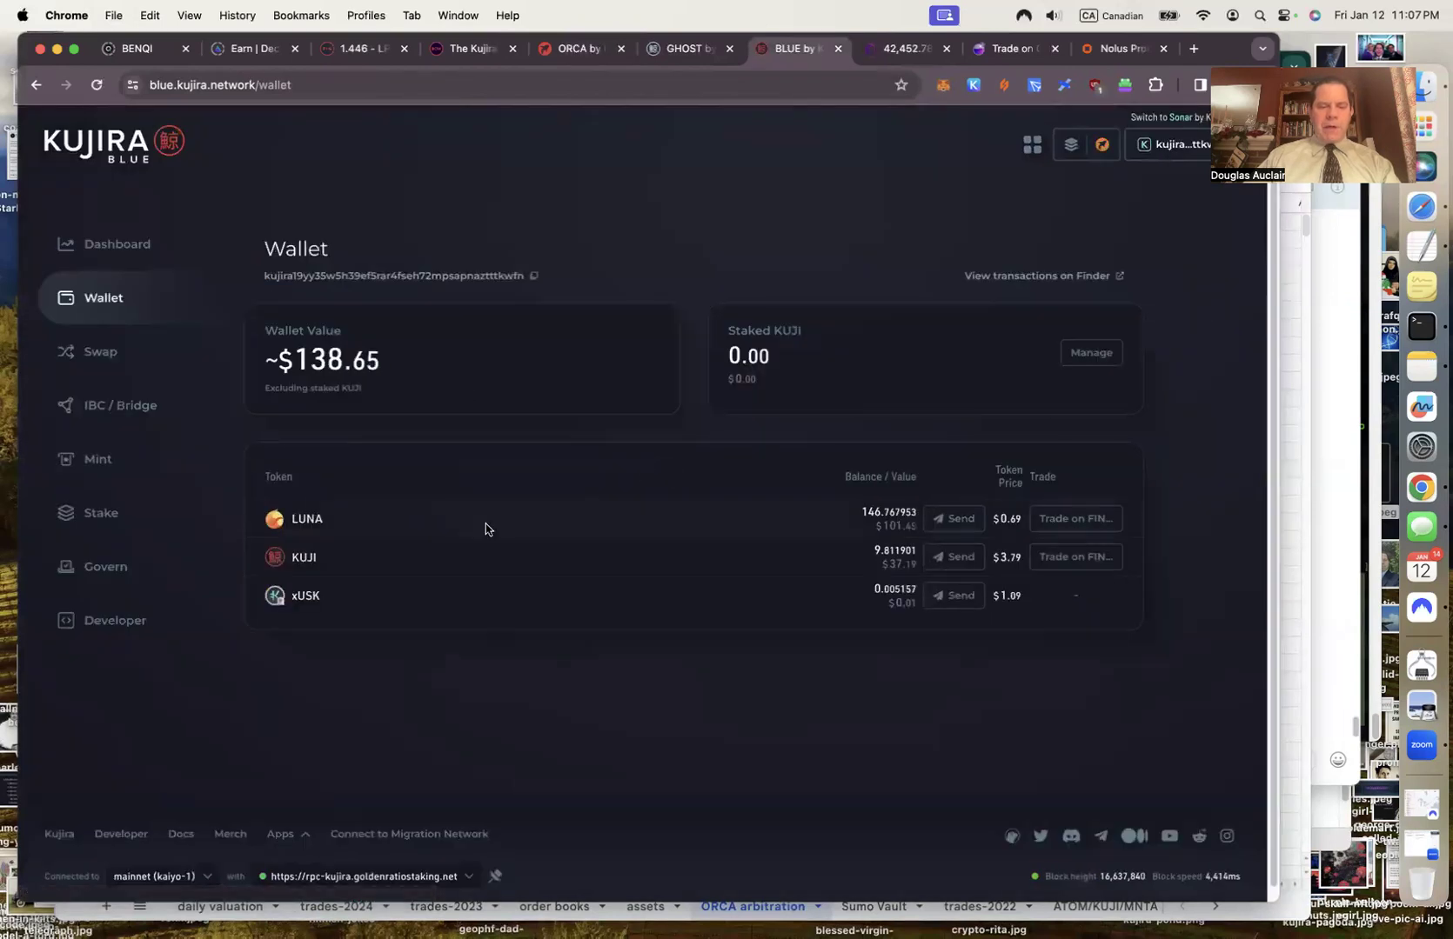
double_click(888, 512)
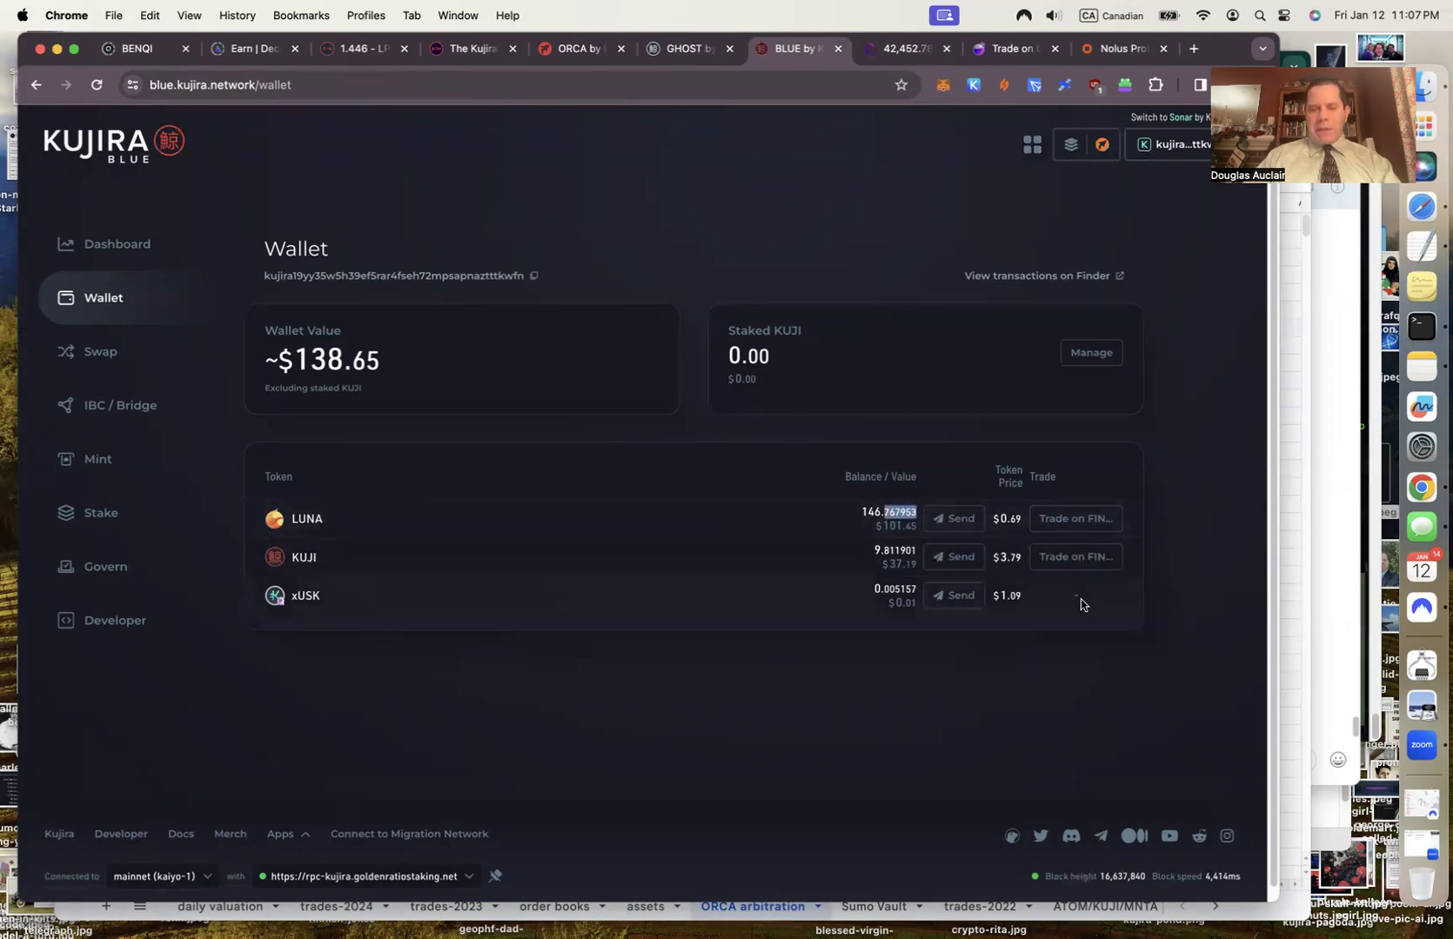
Return to the spreadsheet and move the fees-to-APR block AF4:AM15 one column to the right, starting at AG4.
click(1302, 586)
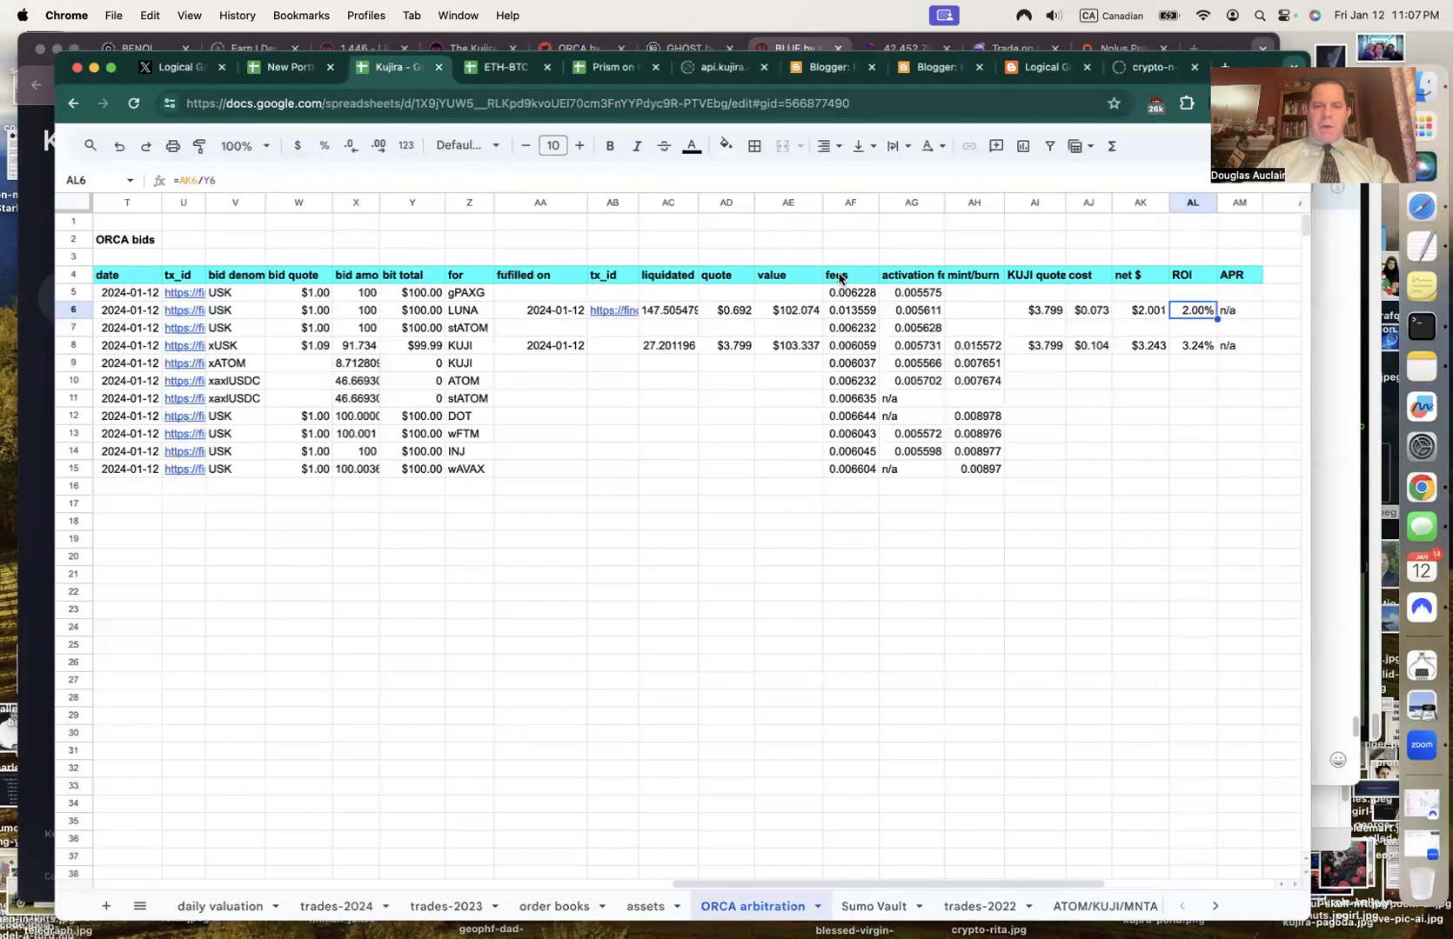
click(839, 278)
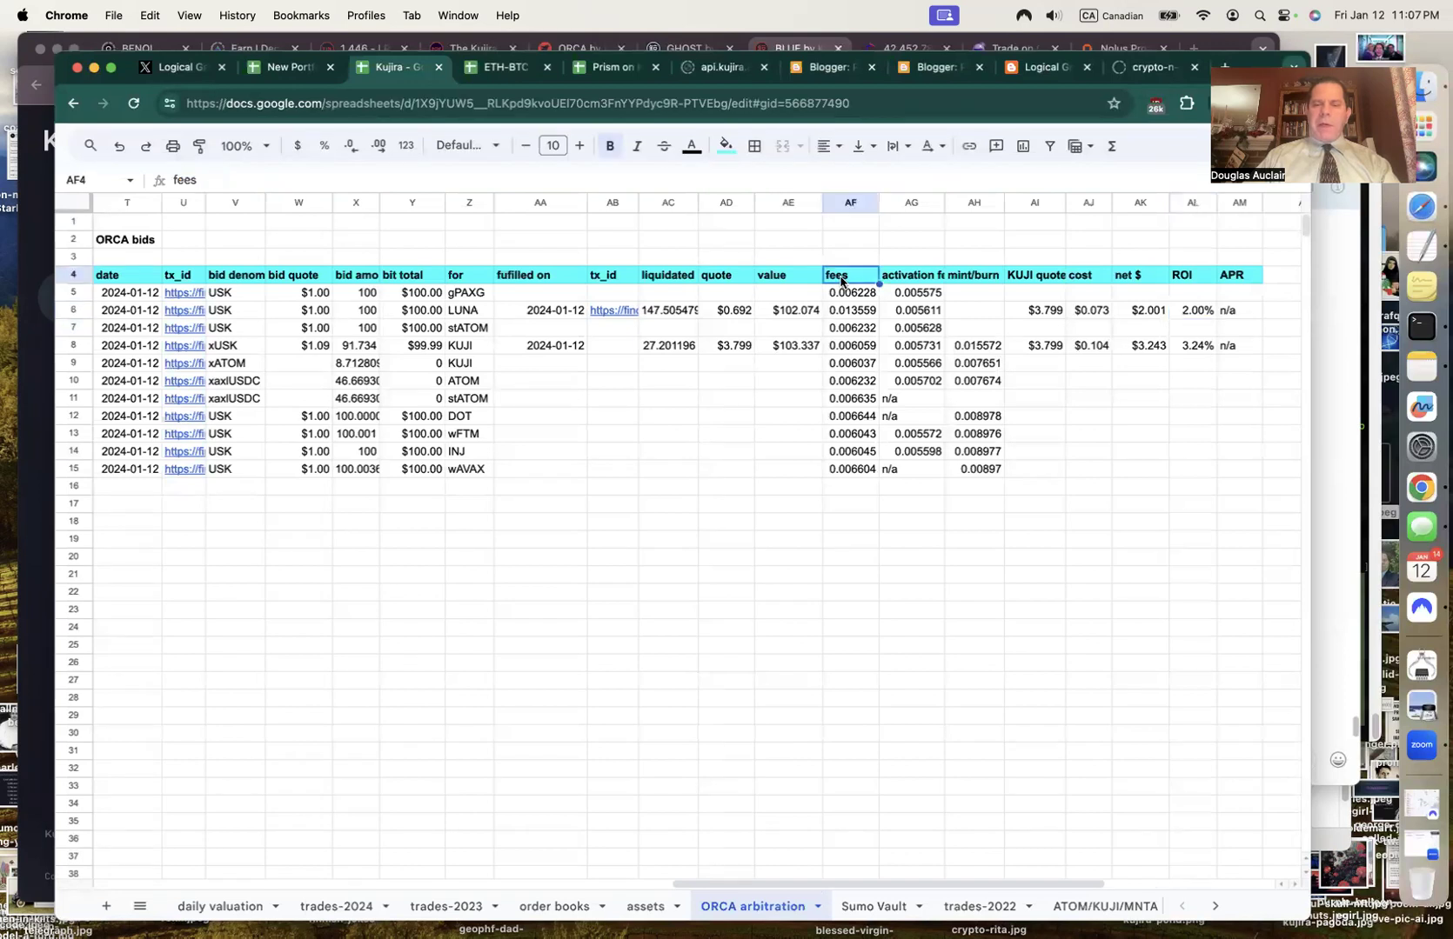
shift+click(1233, 475)
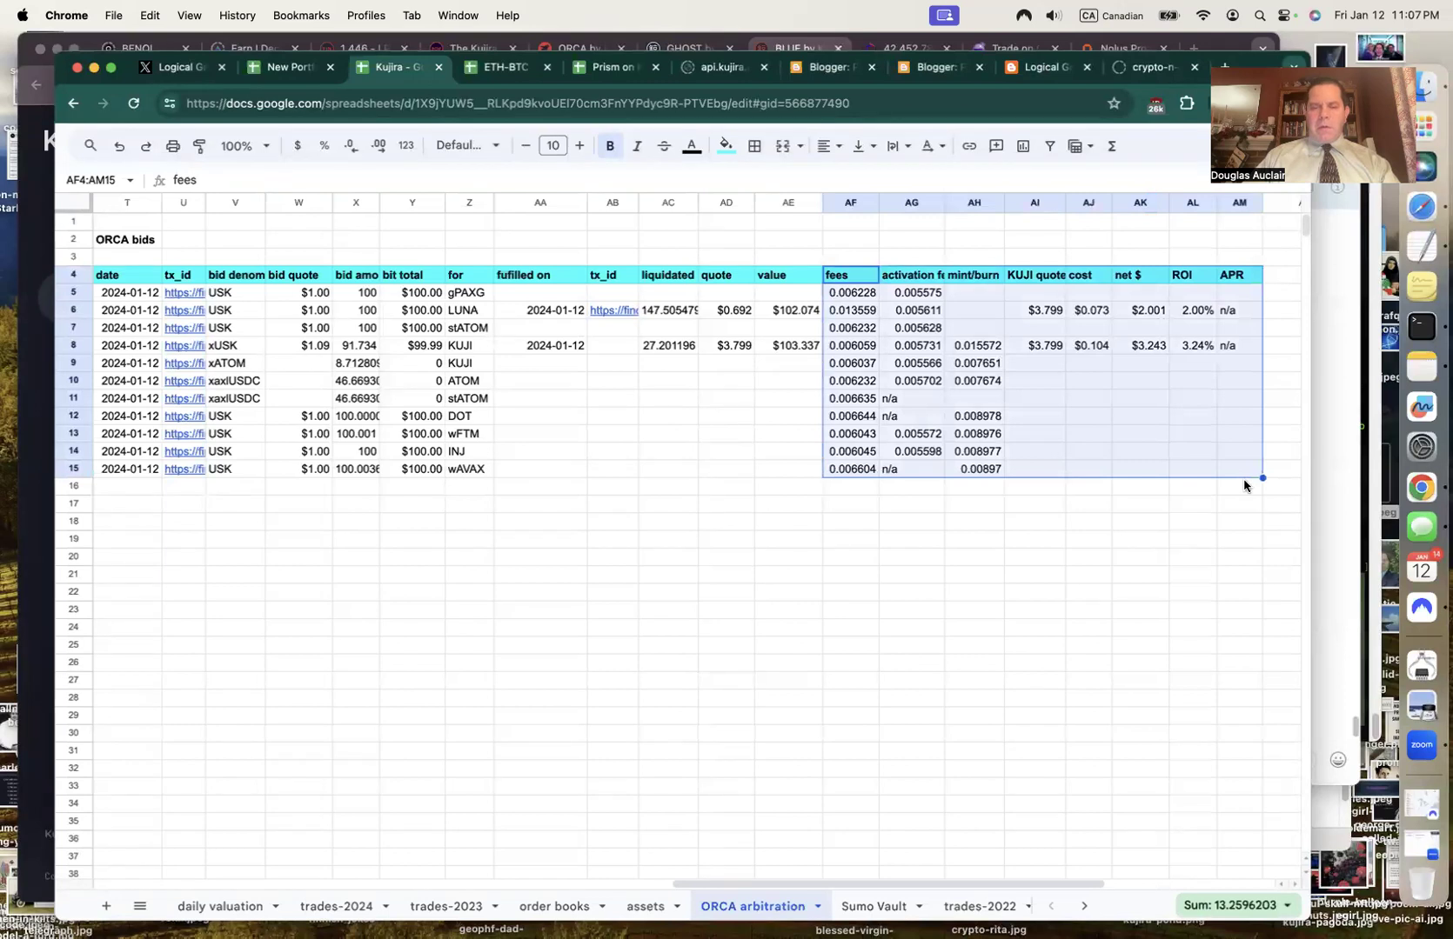
key(super+x)
key(Right)
key(super+v)
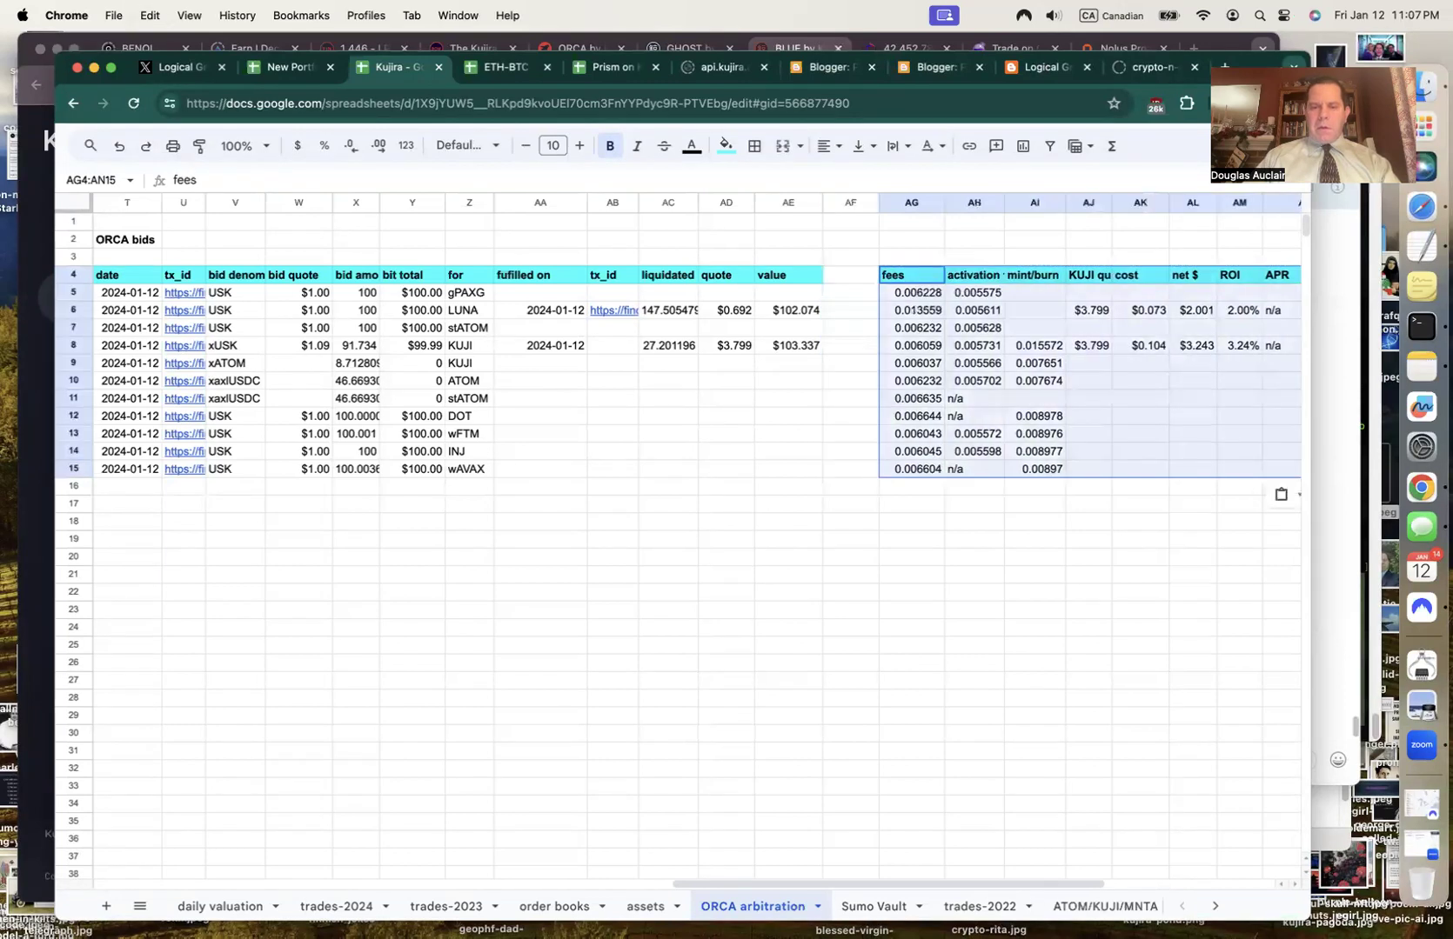
Enter the header commission in the emptied cell AF4, between value and fees.
key(Left)
key(Left)
key(super+c)
key(Right)
text(commission)
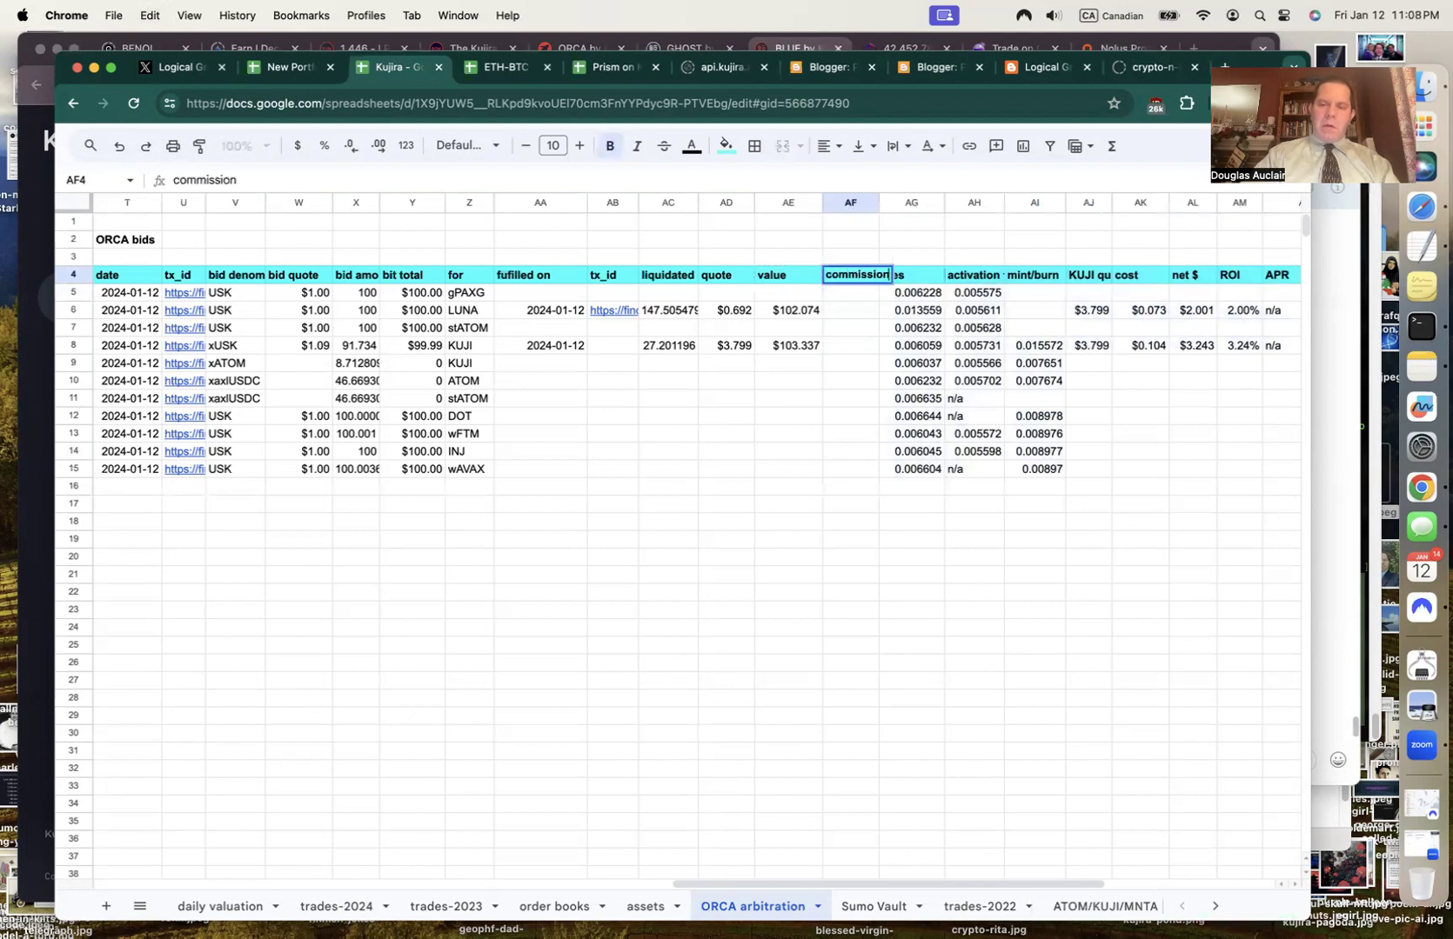
key(Return)
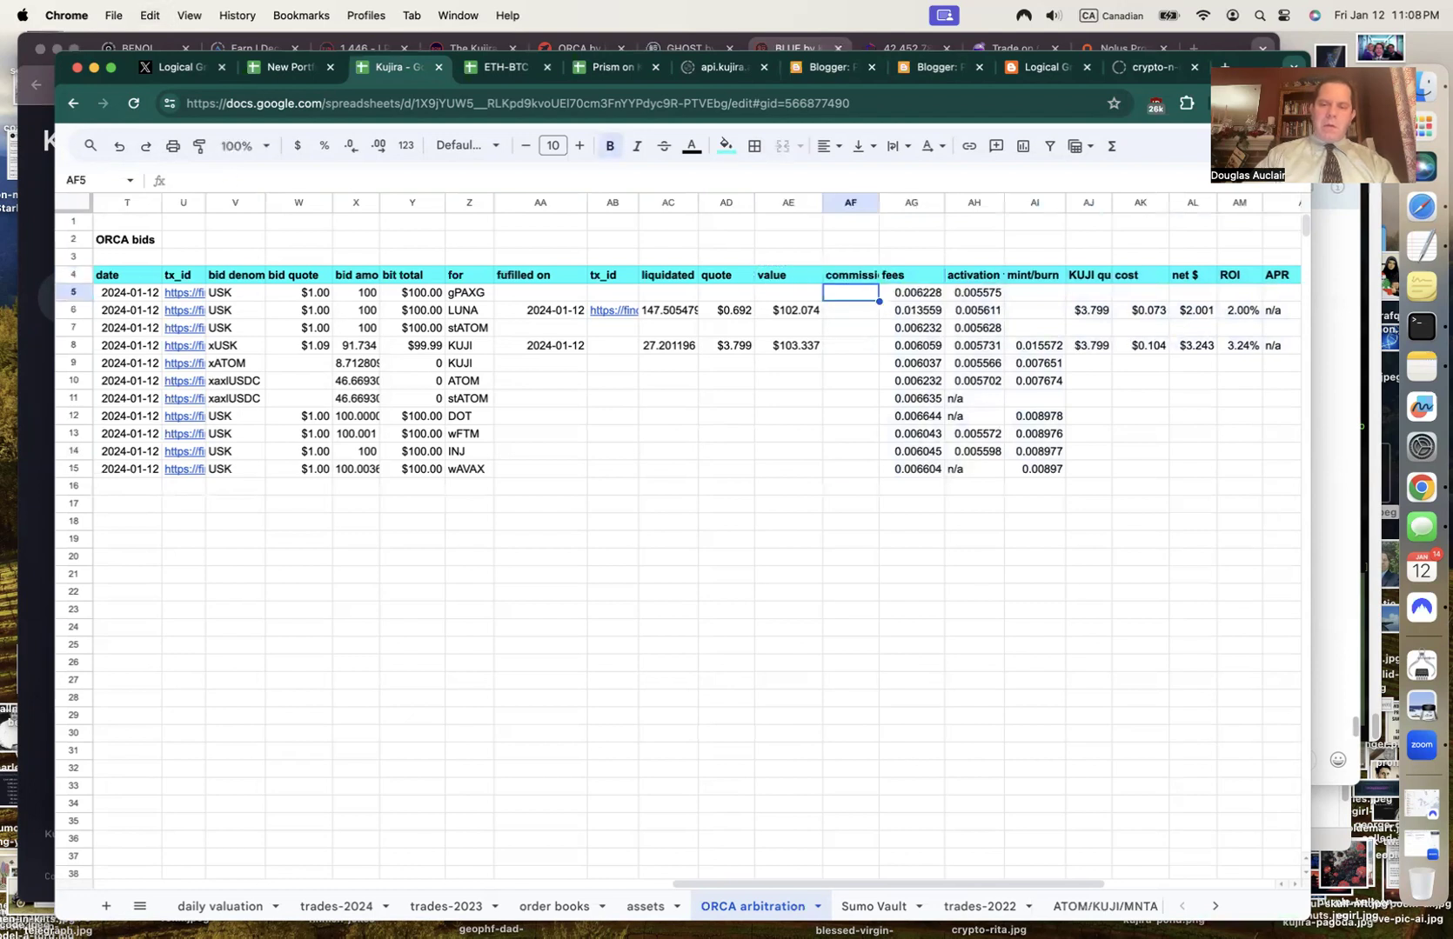
Calculate the LUNA bid's commission in AF6 from the liquidated amount and the wallet's LUNA balance with the formula =AC6-146.767953.
key(Down)
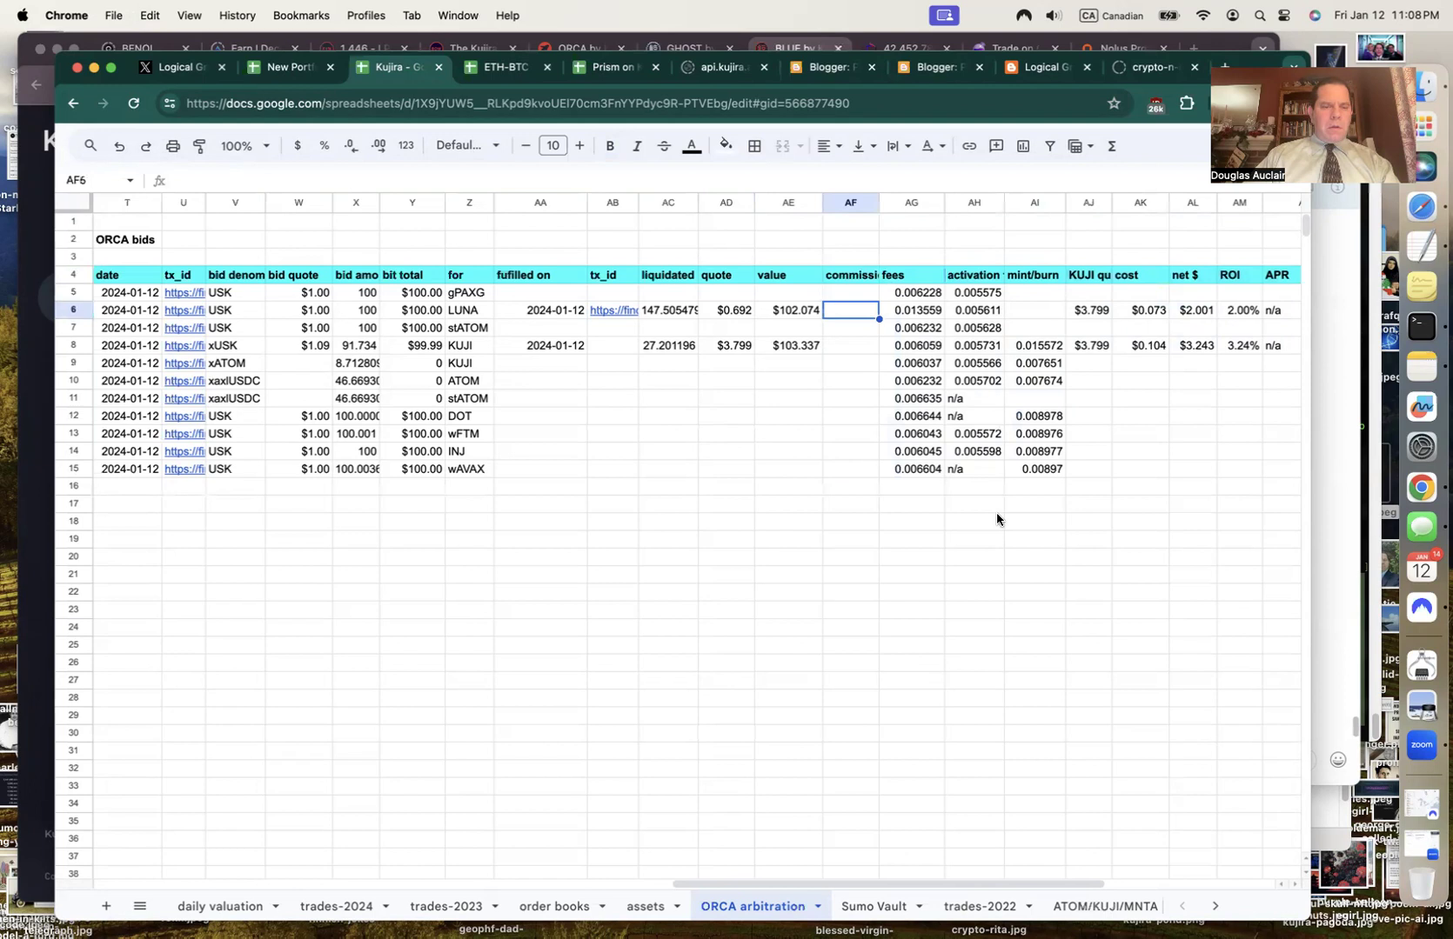
click(35, 668)
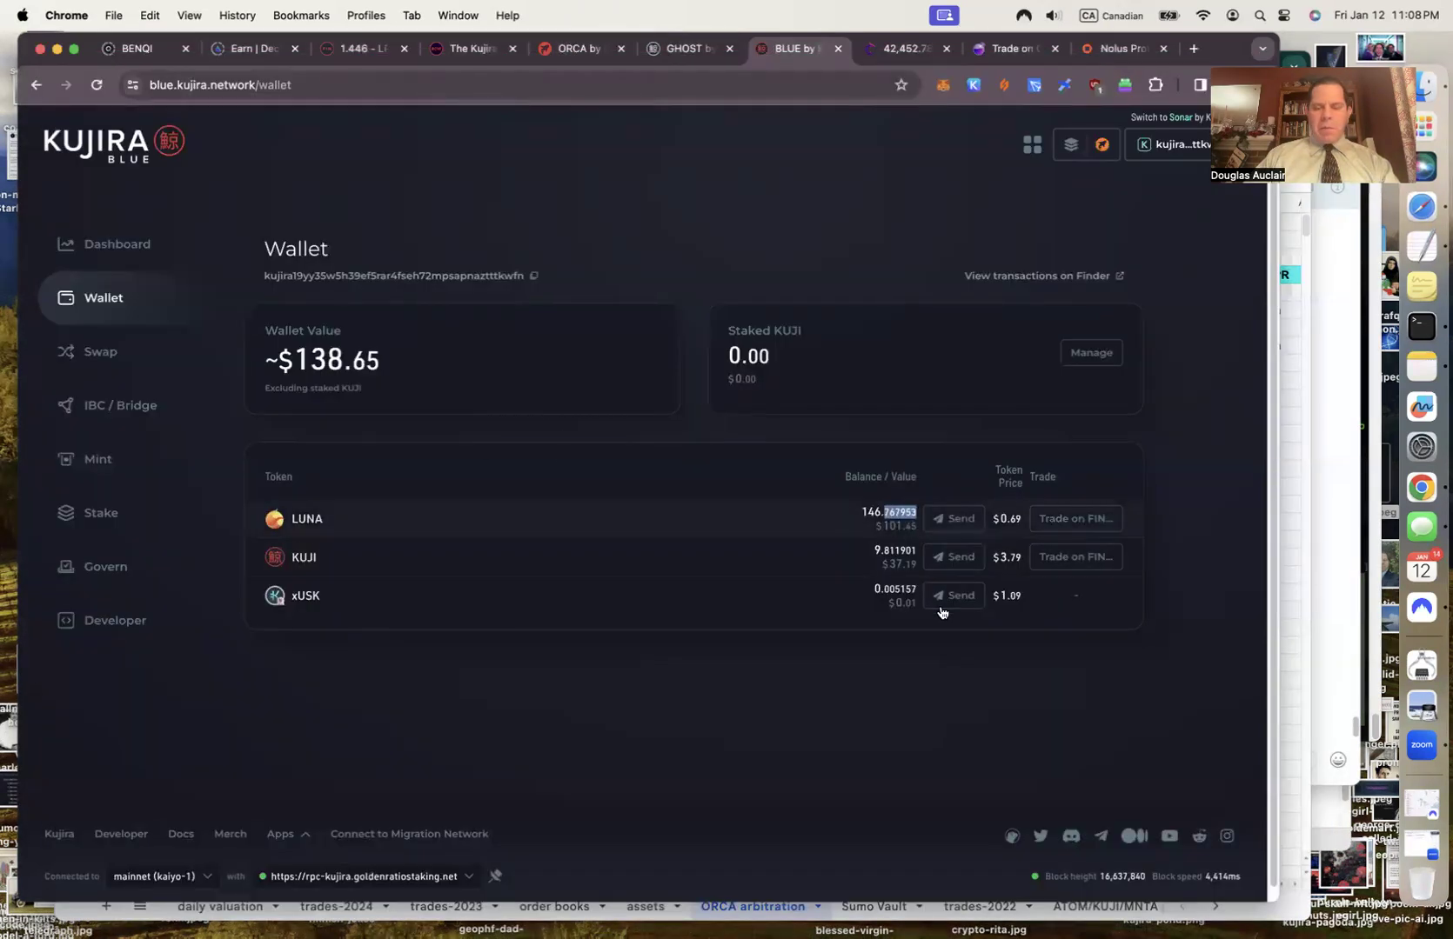
click(1298, 527)
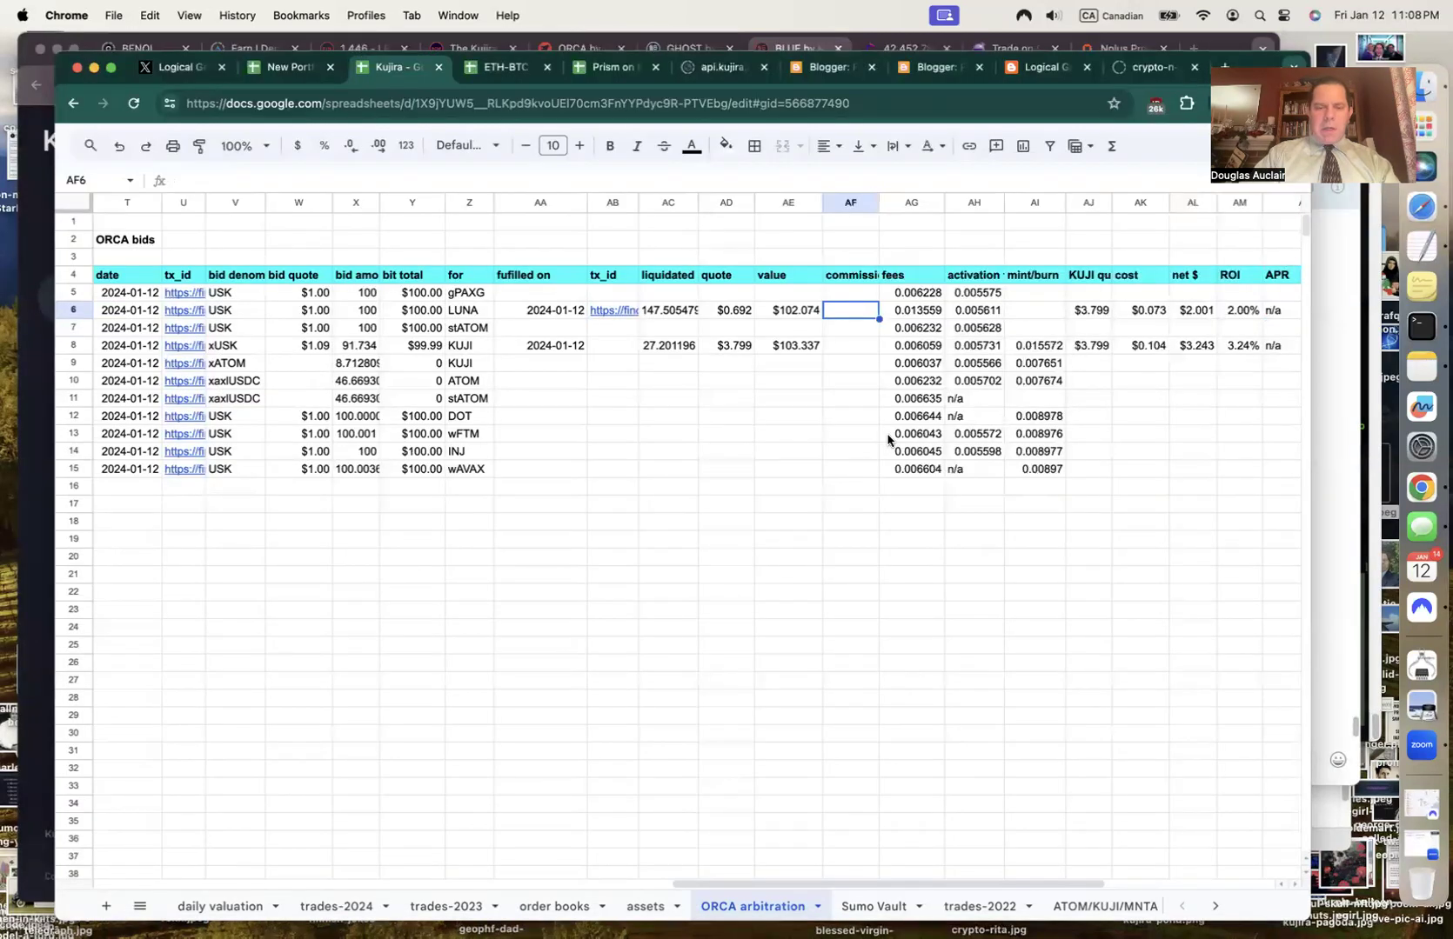
text(=)
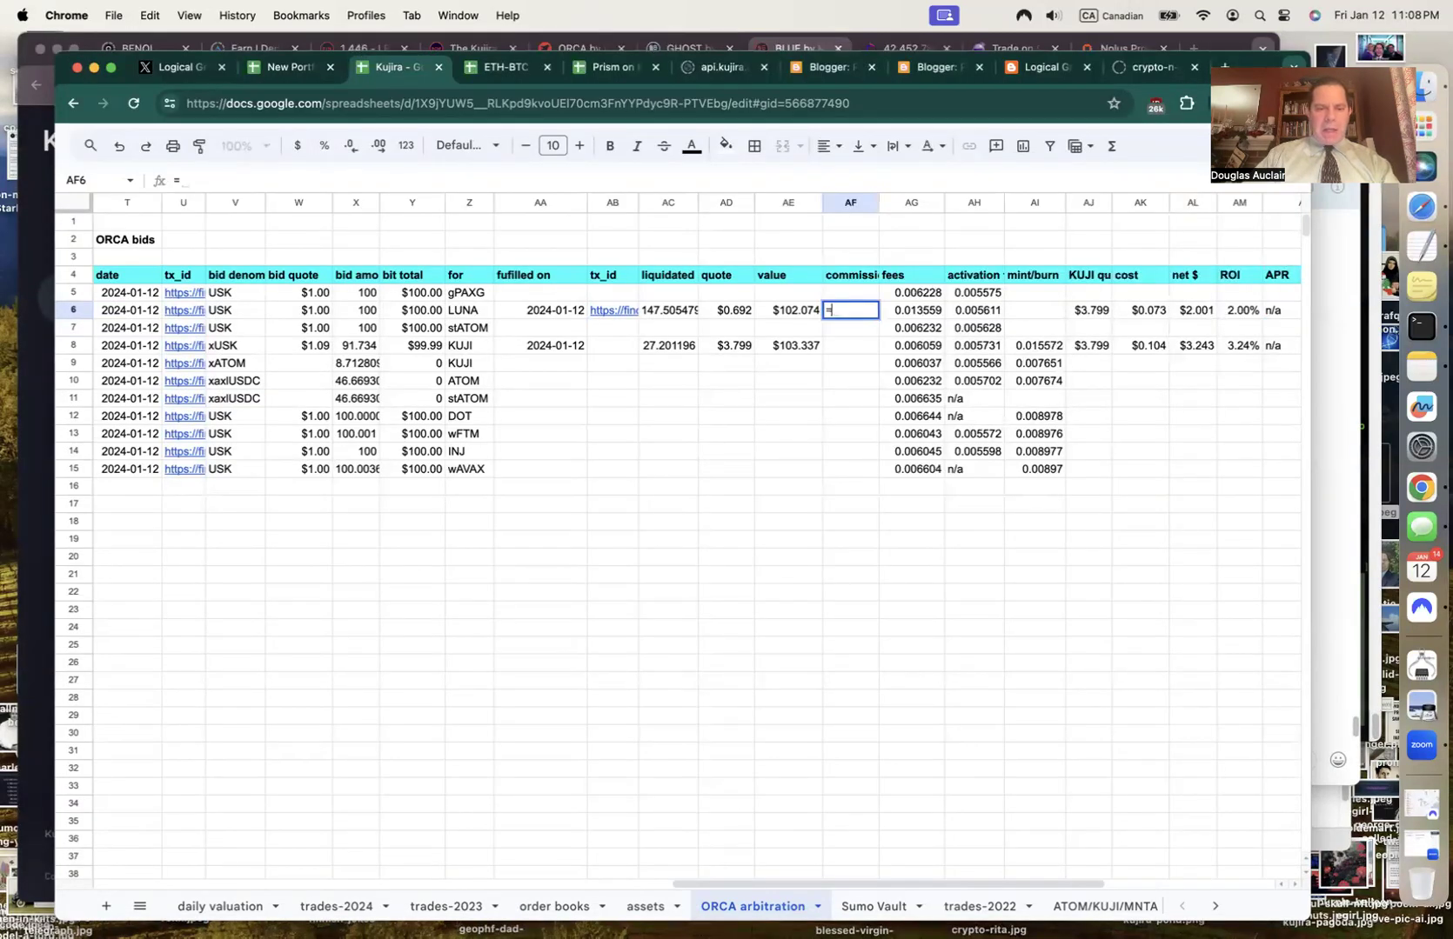
key(Left)
key(Left)
key(Left)
text(-)
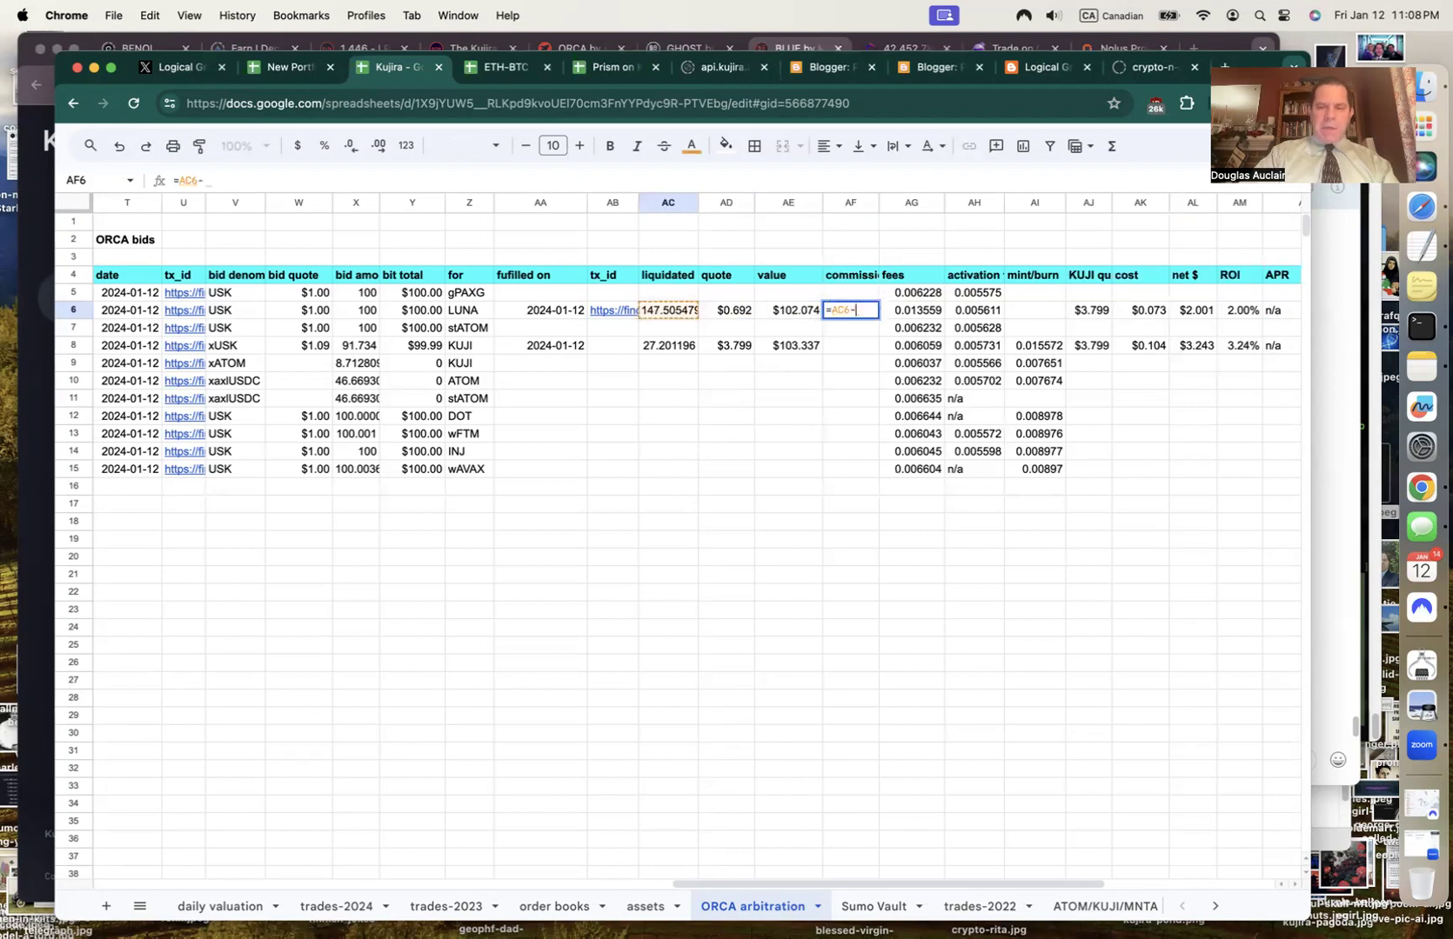
text(1)
key(BackSpace)
key(BackSpace)
text(*0.5%)
key(Tab)
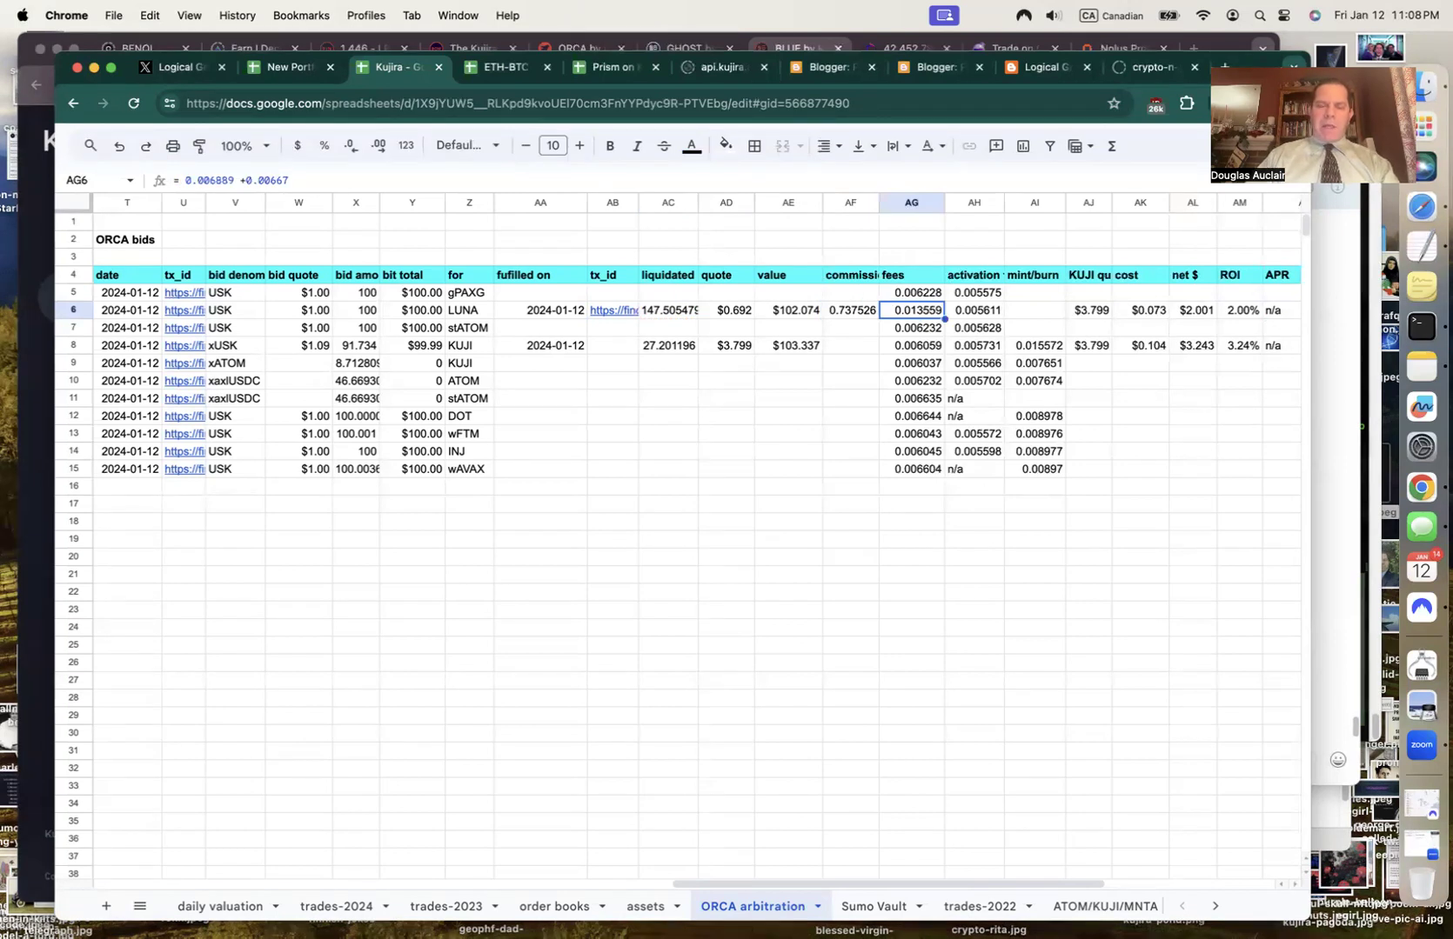
Add the commission's dollar value to the LUNA bid's cost in AK6 with the formula =AJ6*sum(AG6:AI6)+AF6*AD6.
click(850, 309)
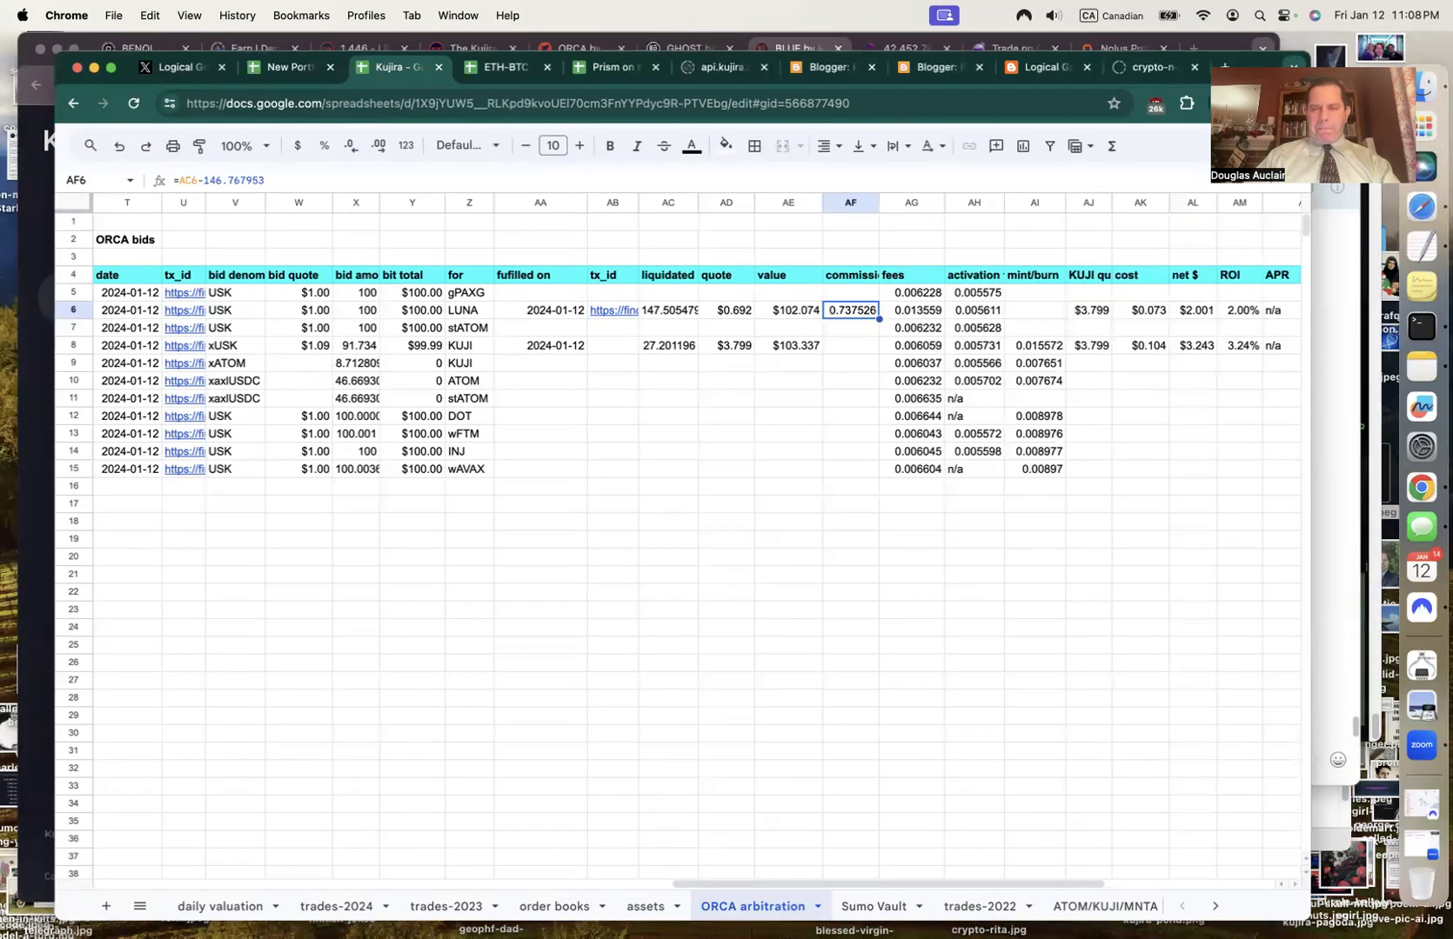
key(Right)
key(Right)
key(Right)
key(Right)
key(Right)
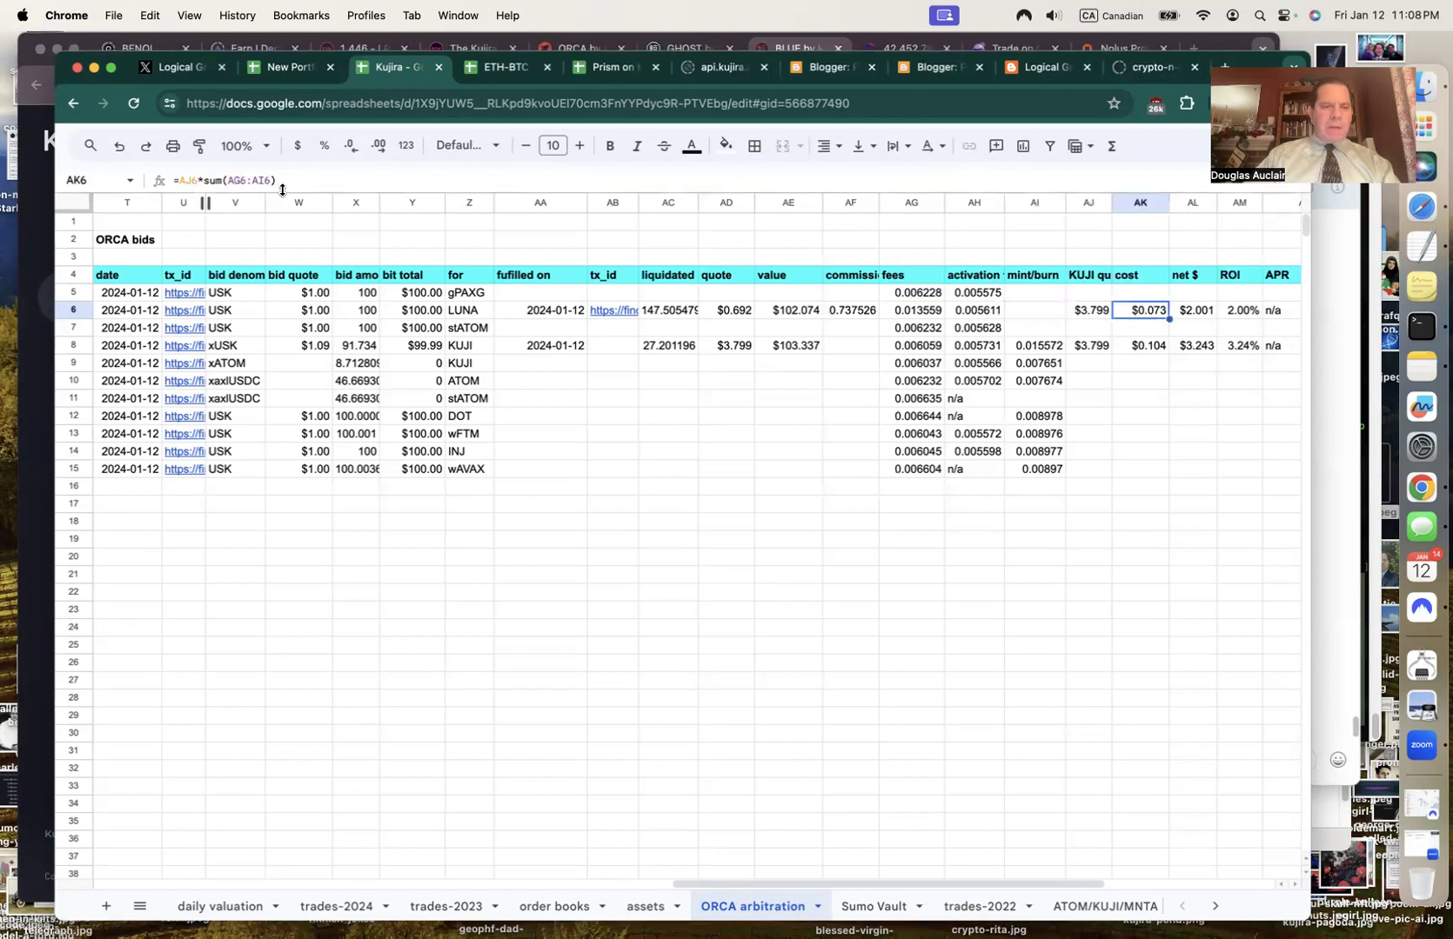
click(291, 182)
text(+)
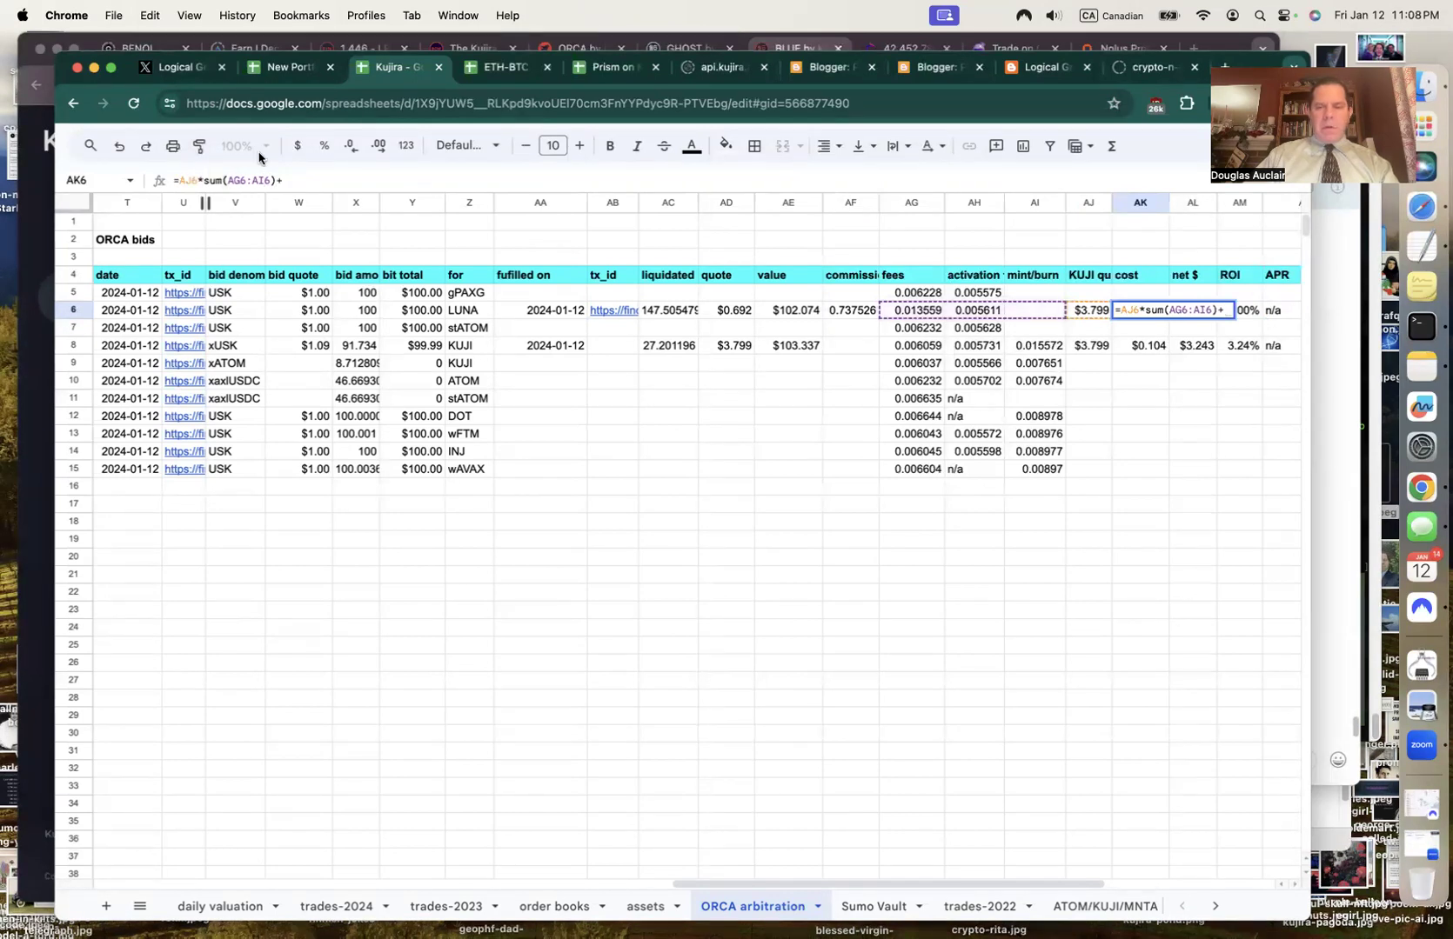
click(852, 315)
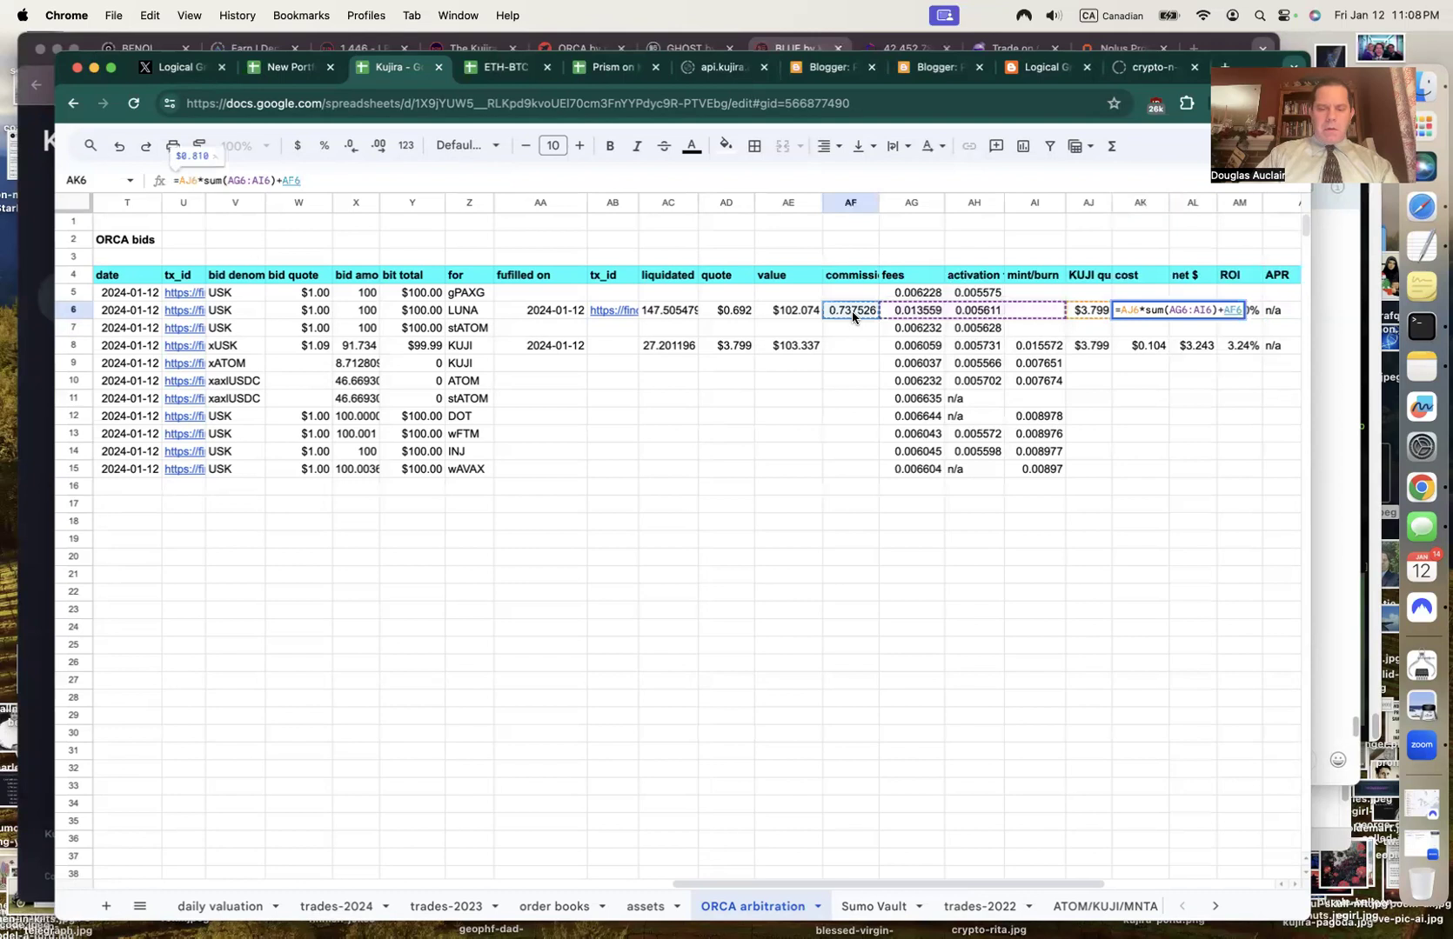
text(*)
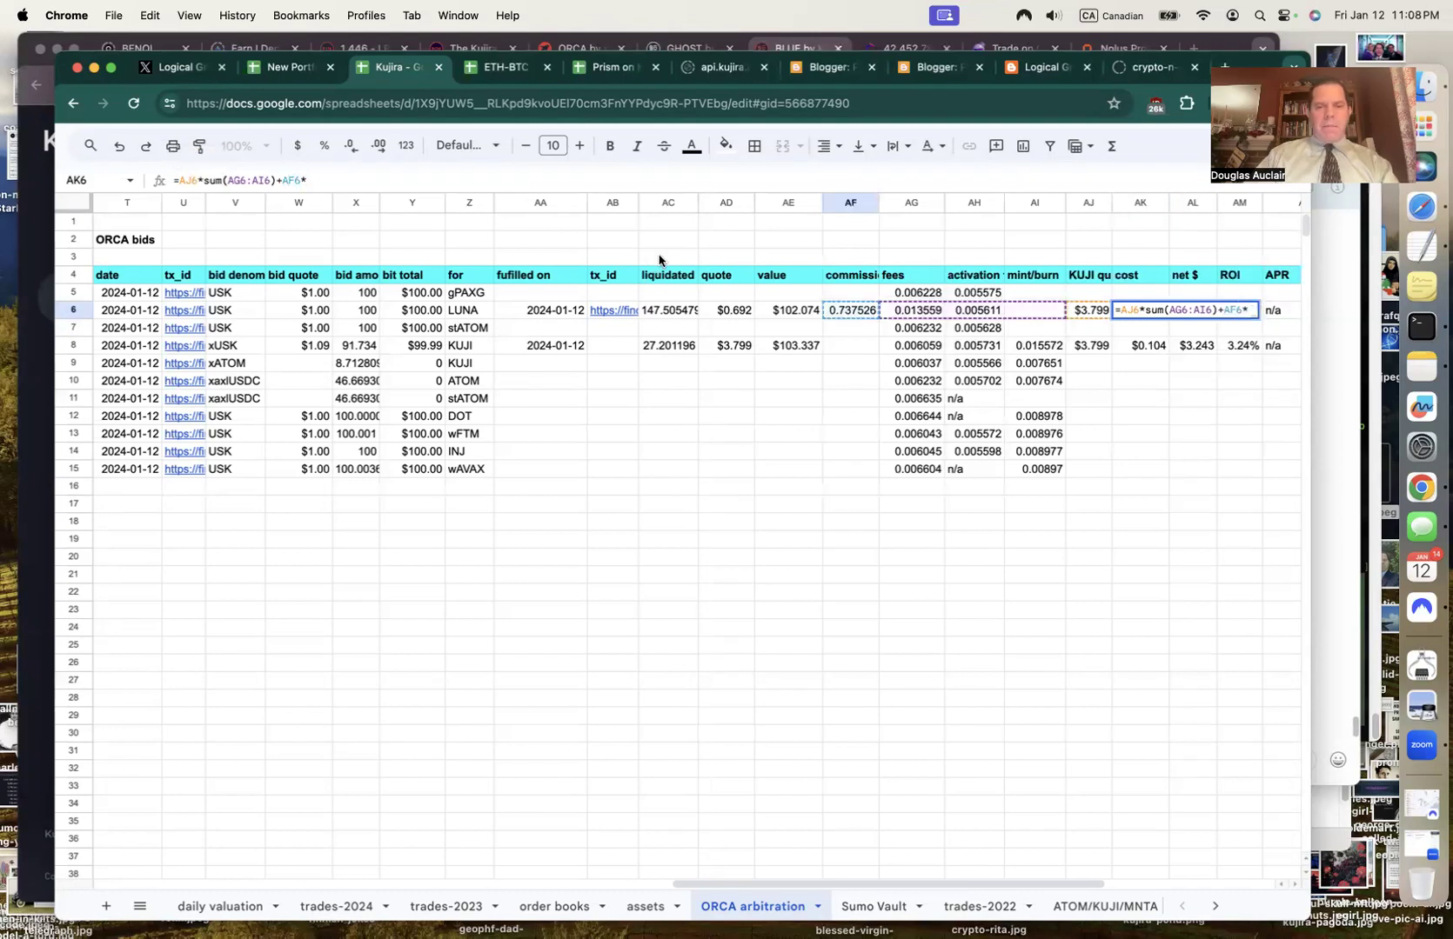
click(731, 311)
key(Tab)
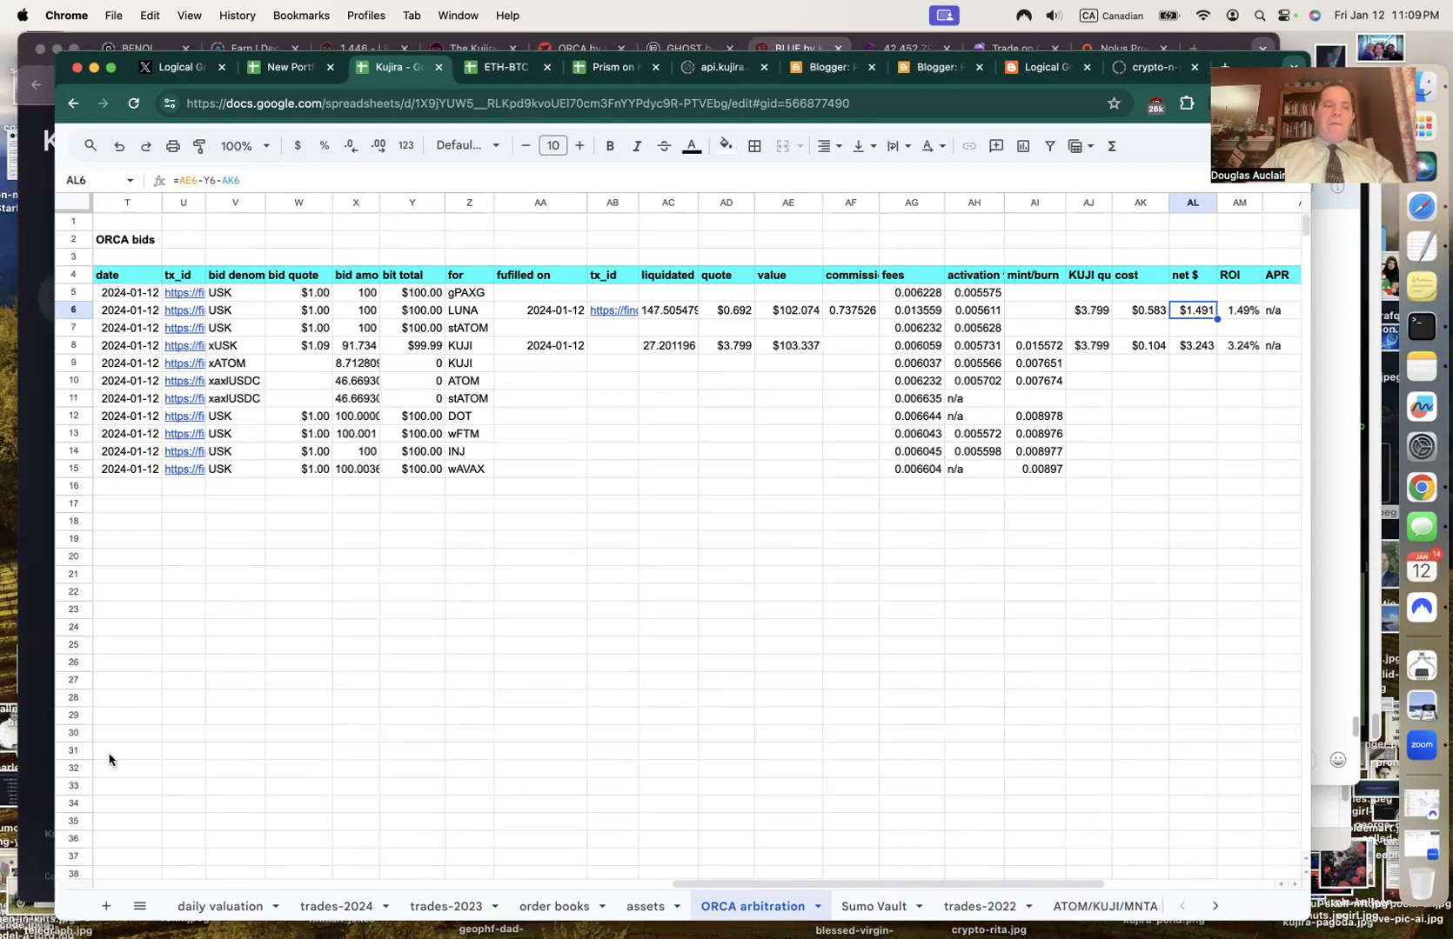
Switch to the Kujira GHOST dashboard and review the borrow positions and lending positions.
click(26, 693)
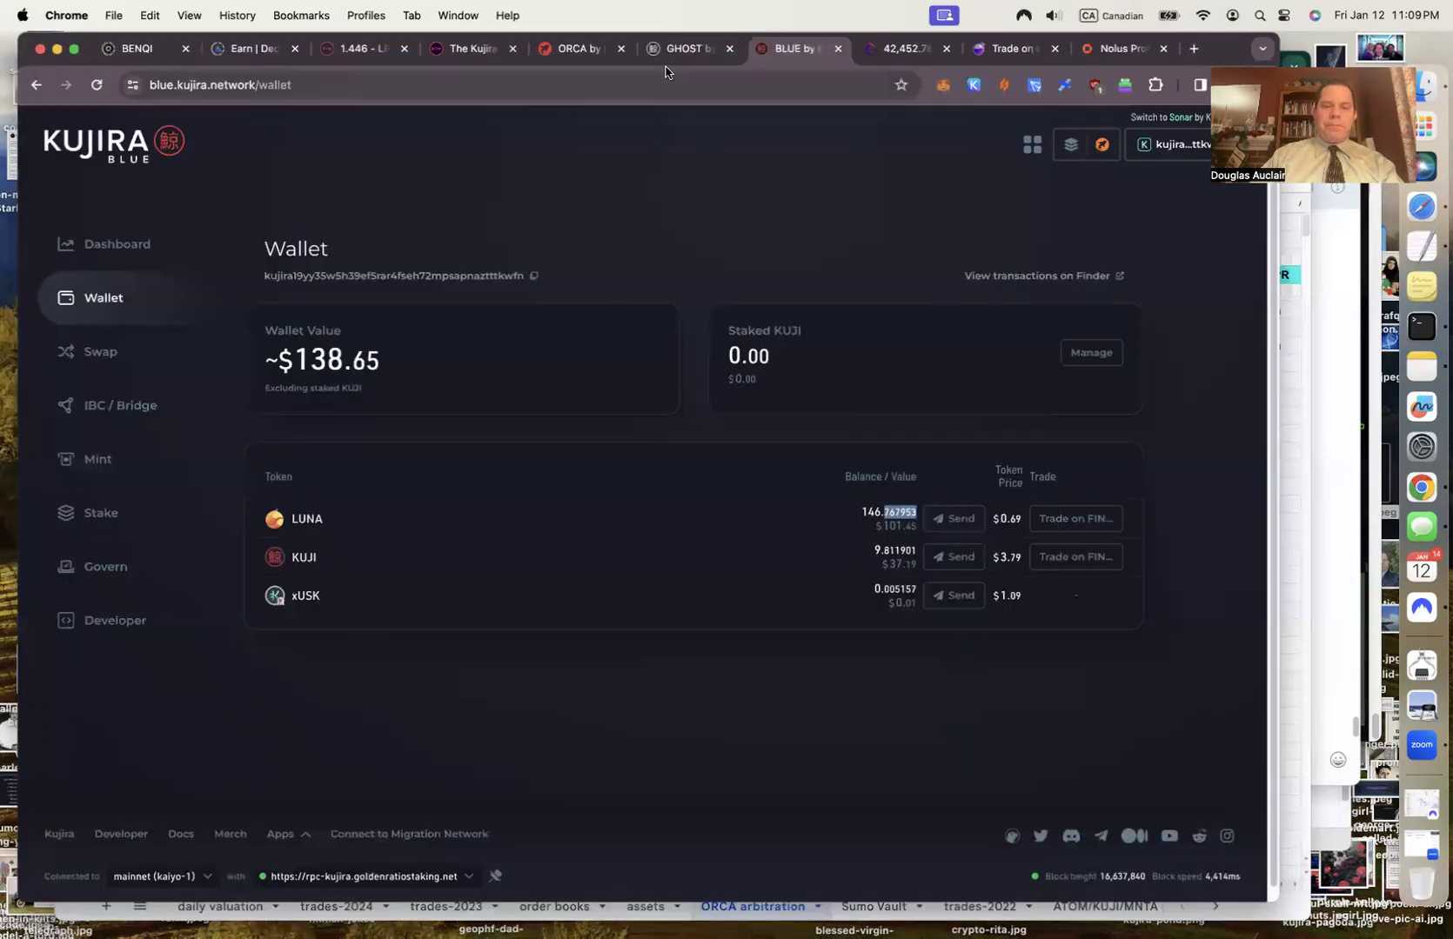
click(689, 53)
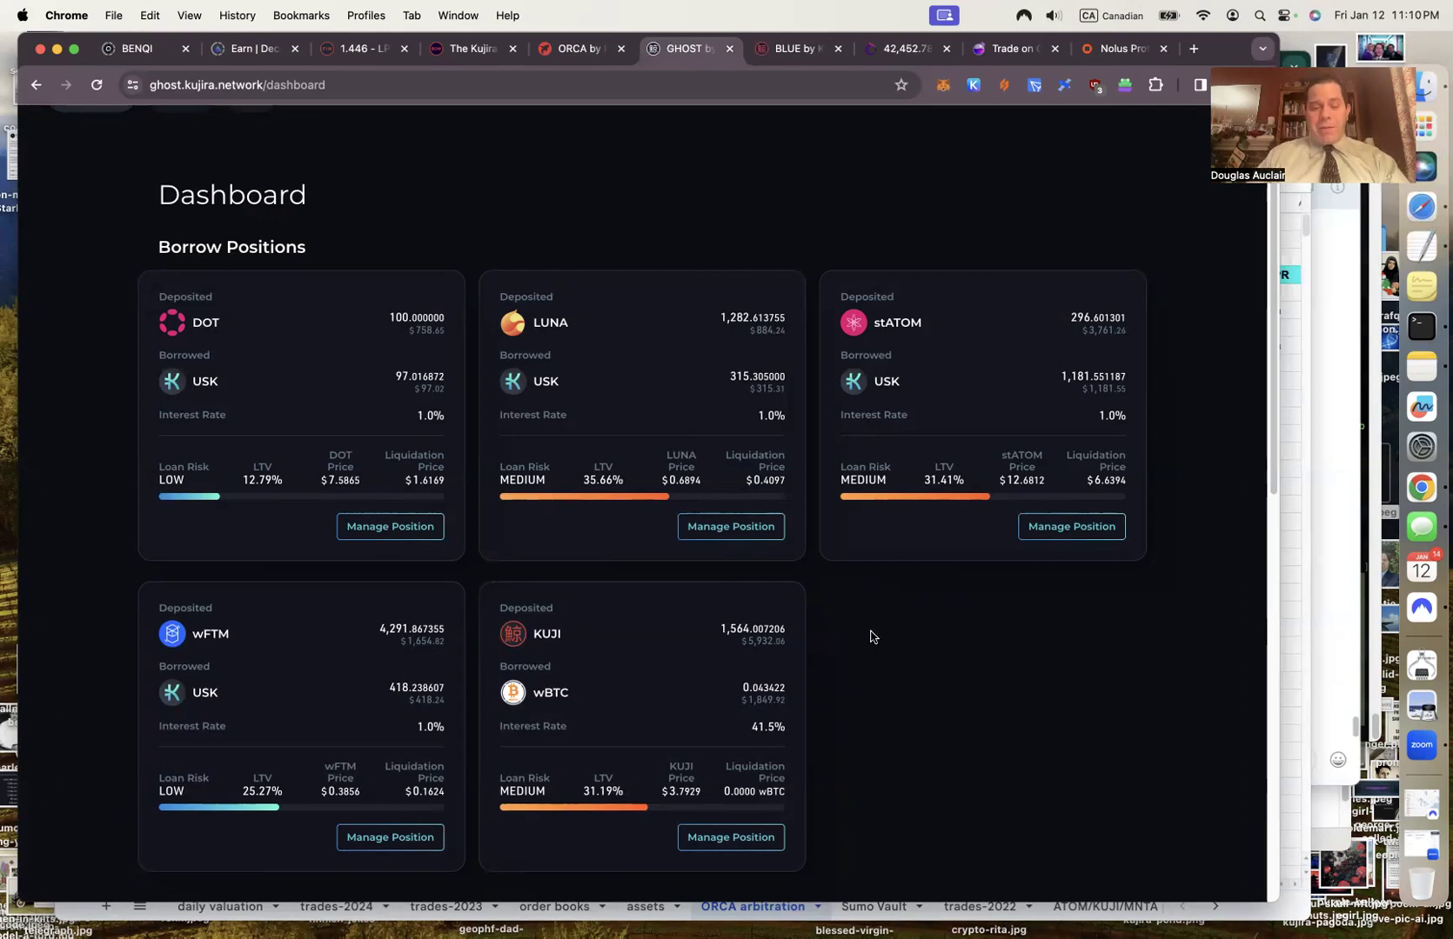
scroll(933, 694, down, 5)
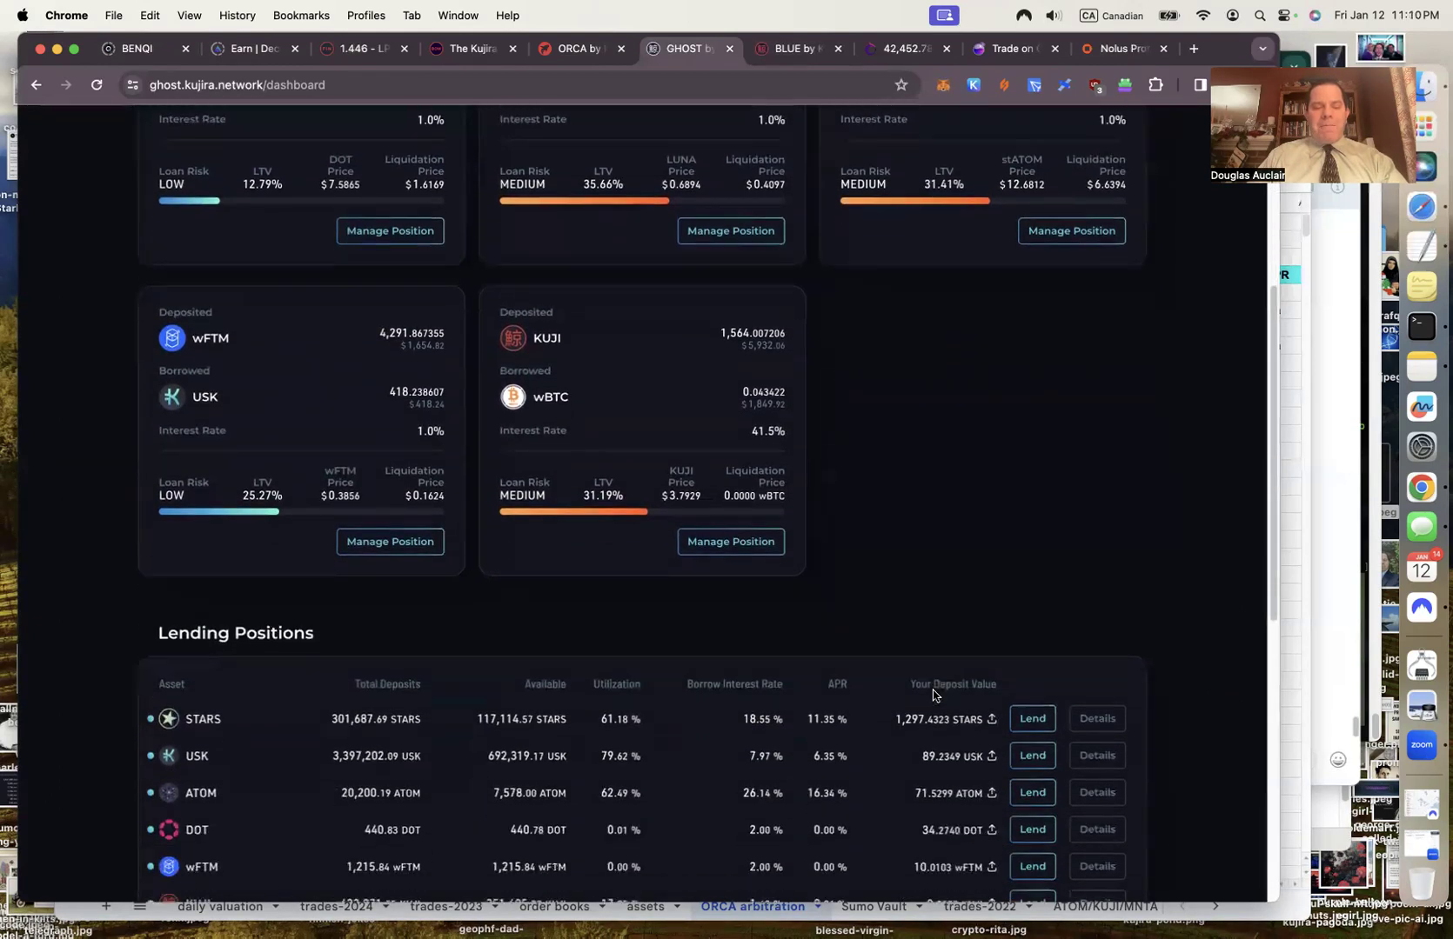
scroll(932, 694, down, 5)
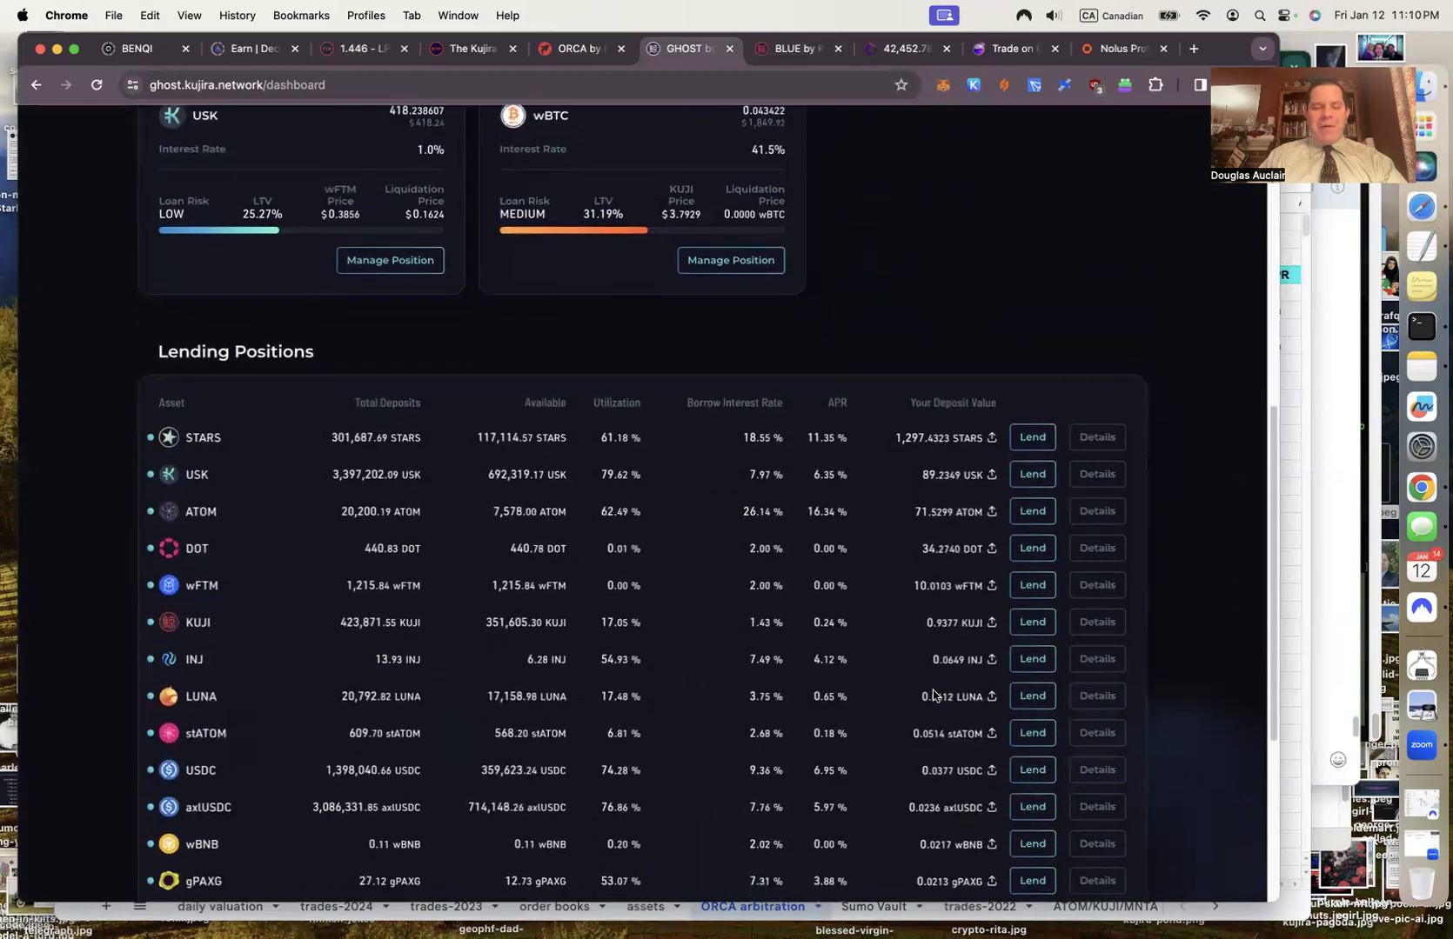
scroll(932, 695, down, 2)
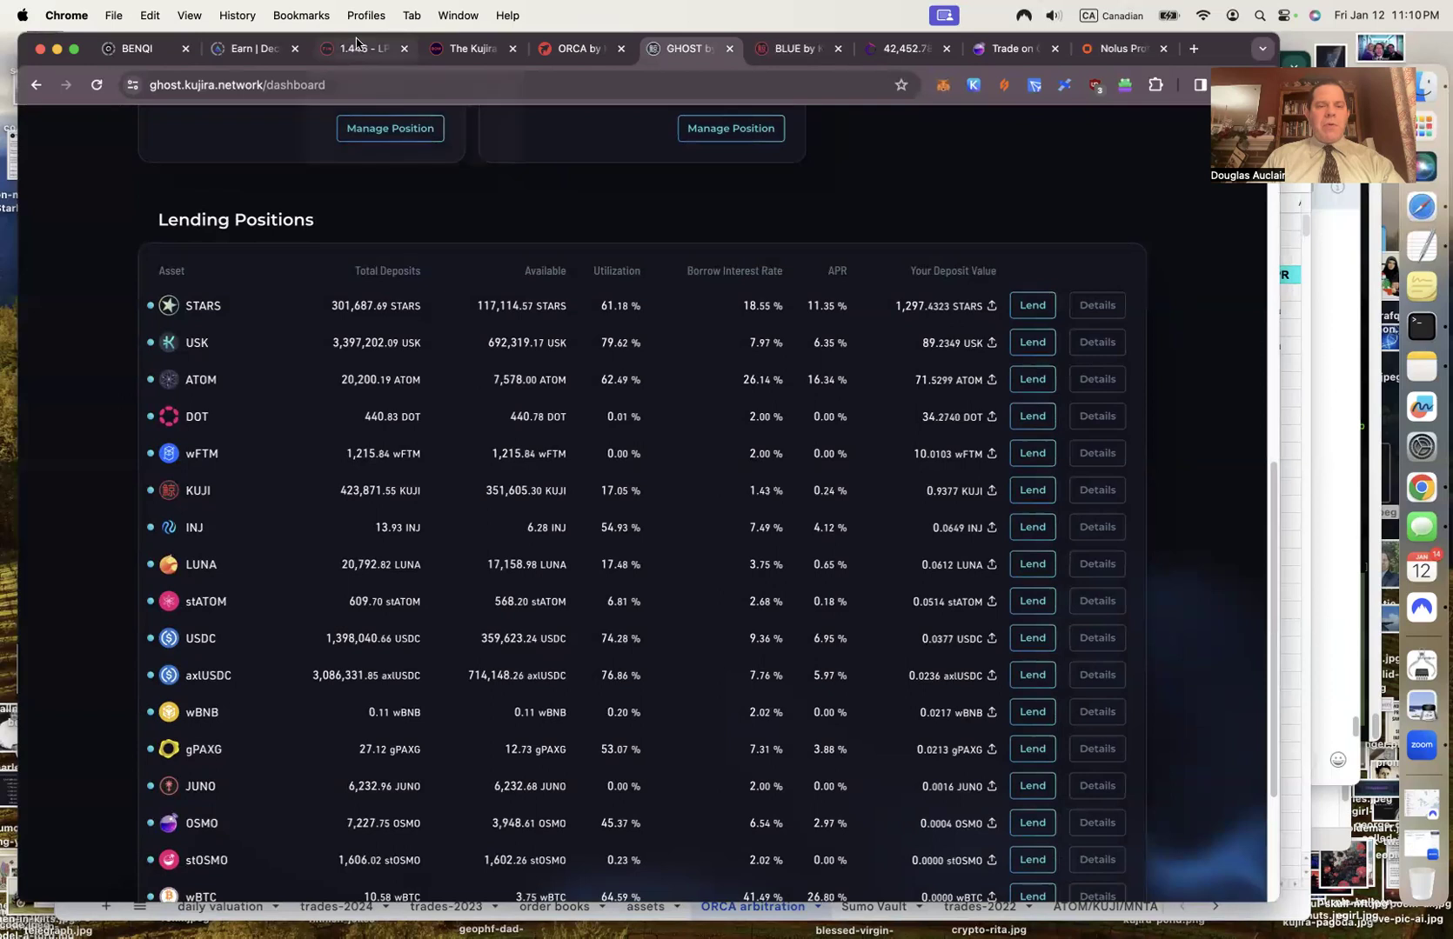
Switch to Kujira FIN, search the trading pairs for luna and open the LUNA/USK market.
click(358, 54)
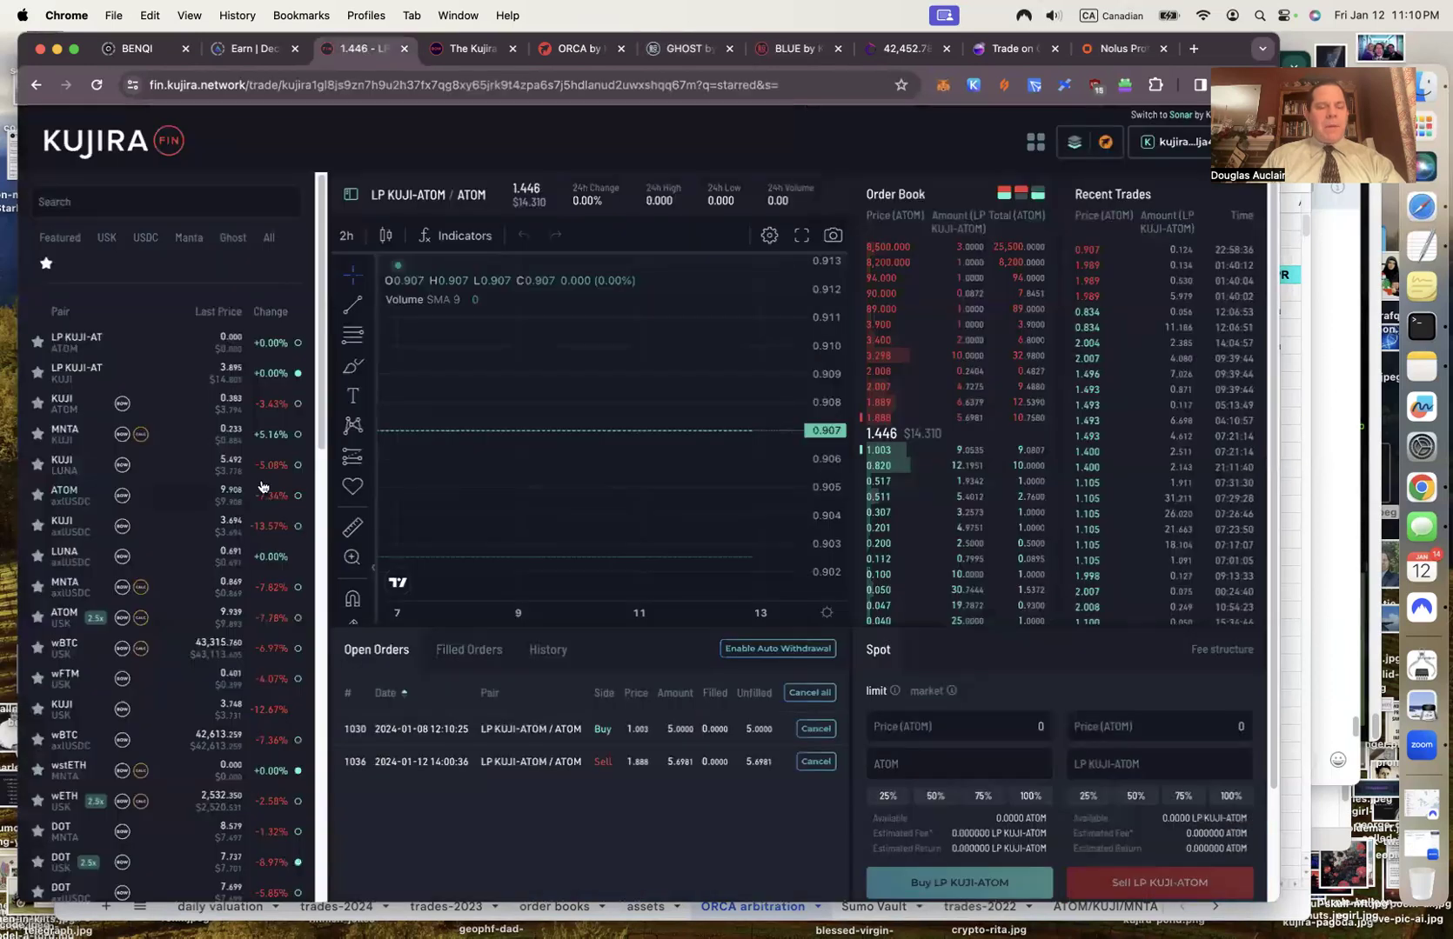
click(239, 201)
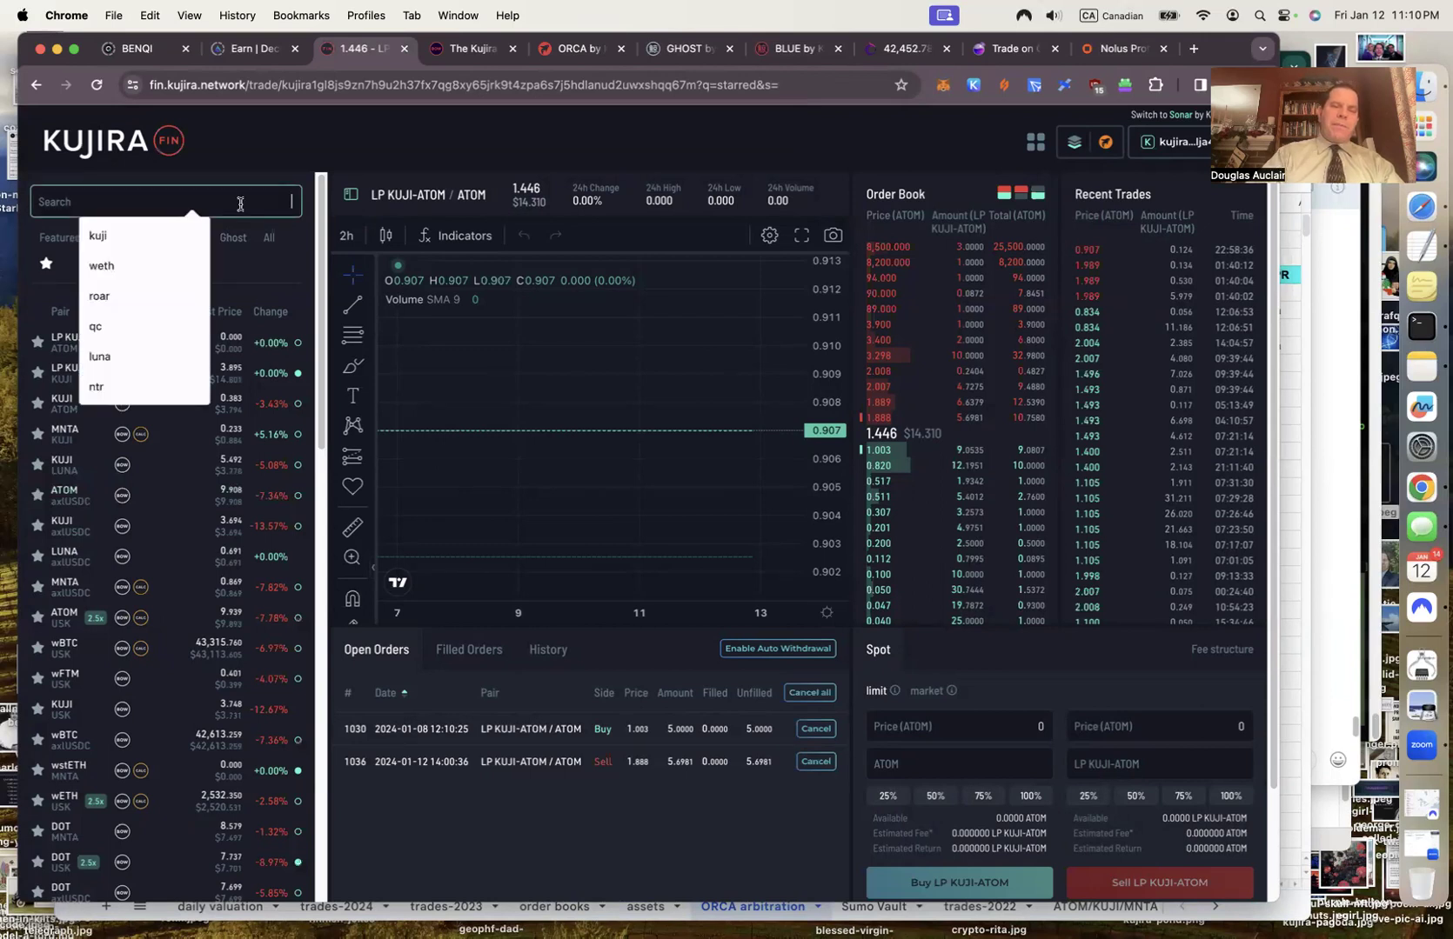
text(luna)
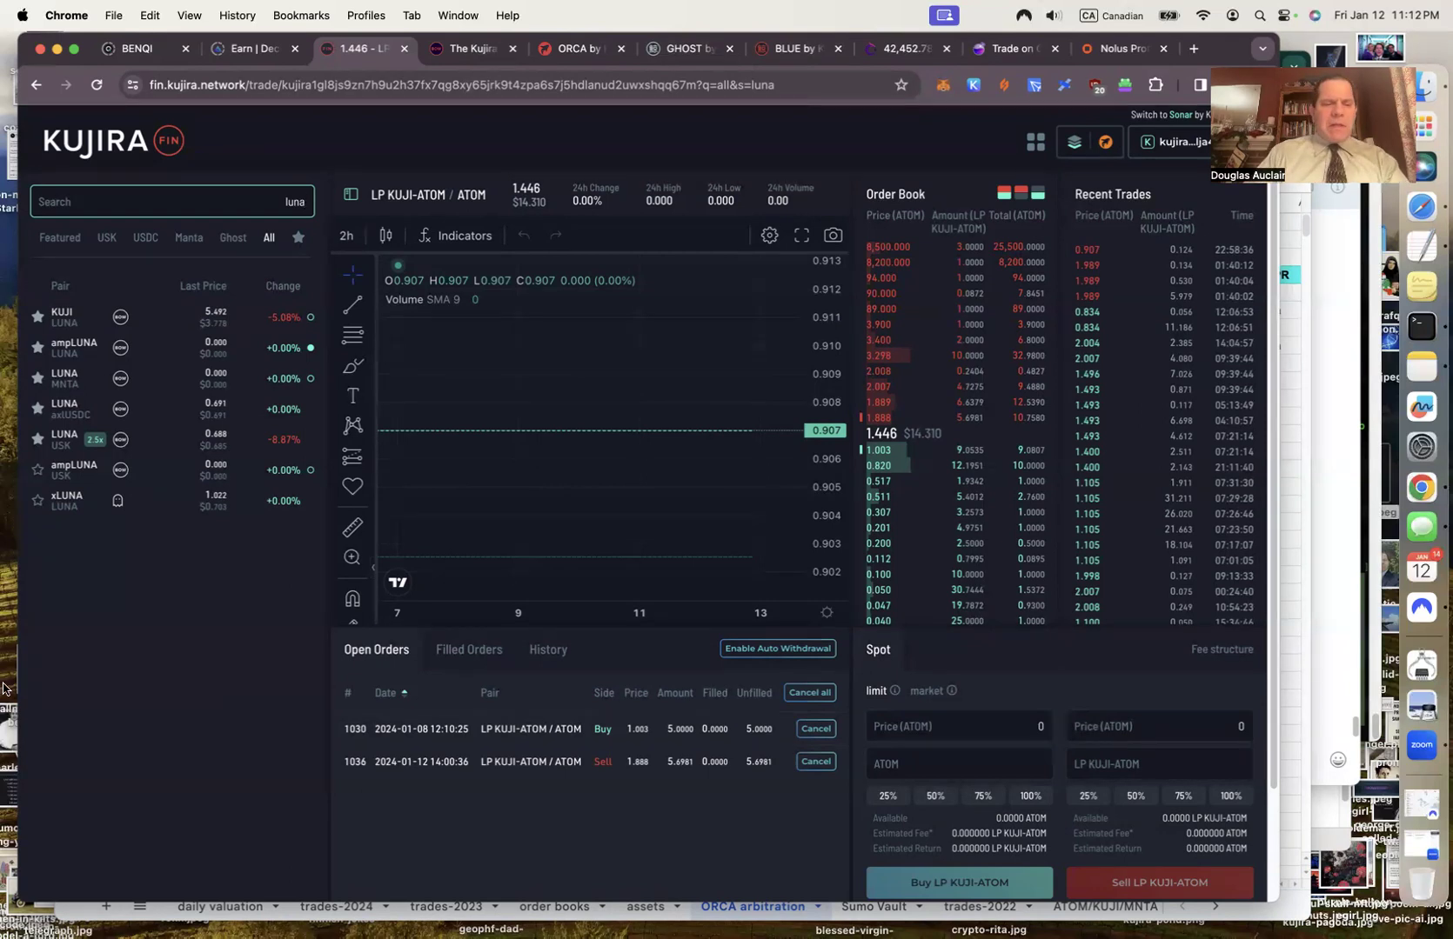
click(70, 443)
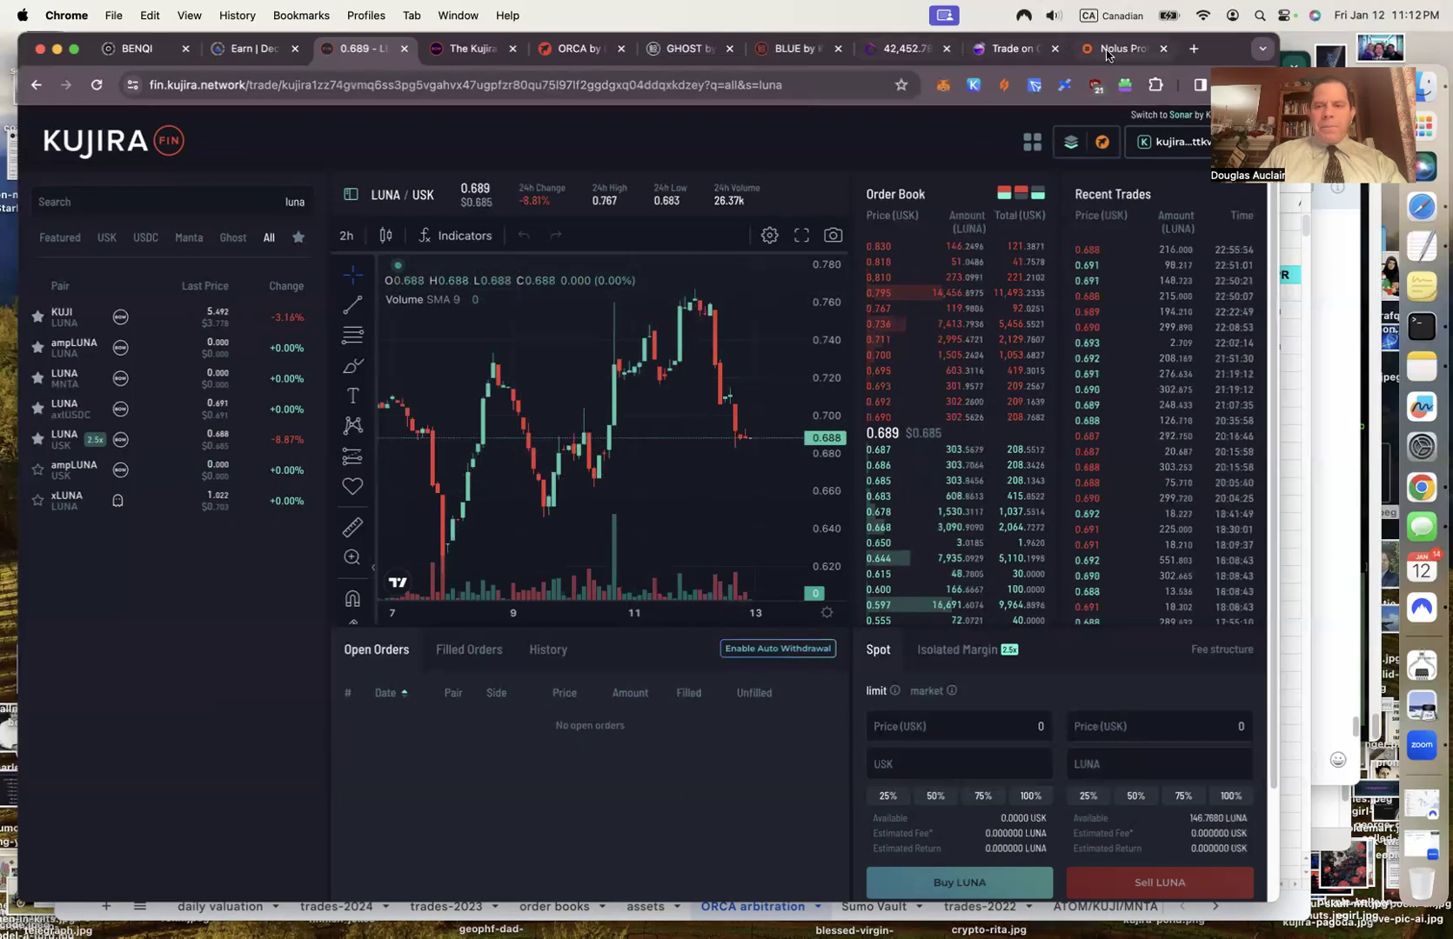
Set the LUNA limit sell price to 0.735 USK, starting from the 0.736 ask in the order book.
mouse_move(1216, 57)
mouse_down()
mouse_move(1214, 94)
mouse_move(1212, 64)
mouse_up()
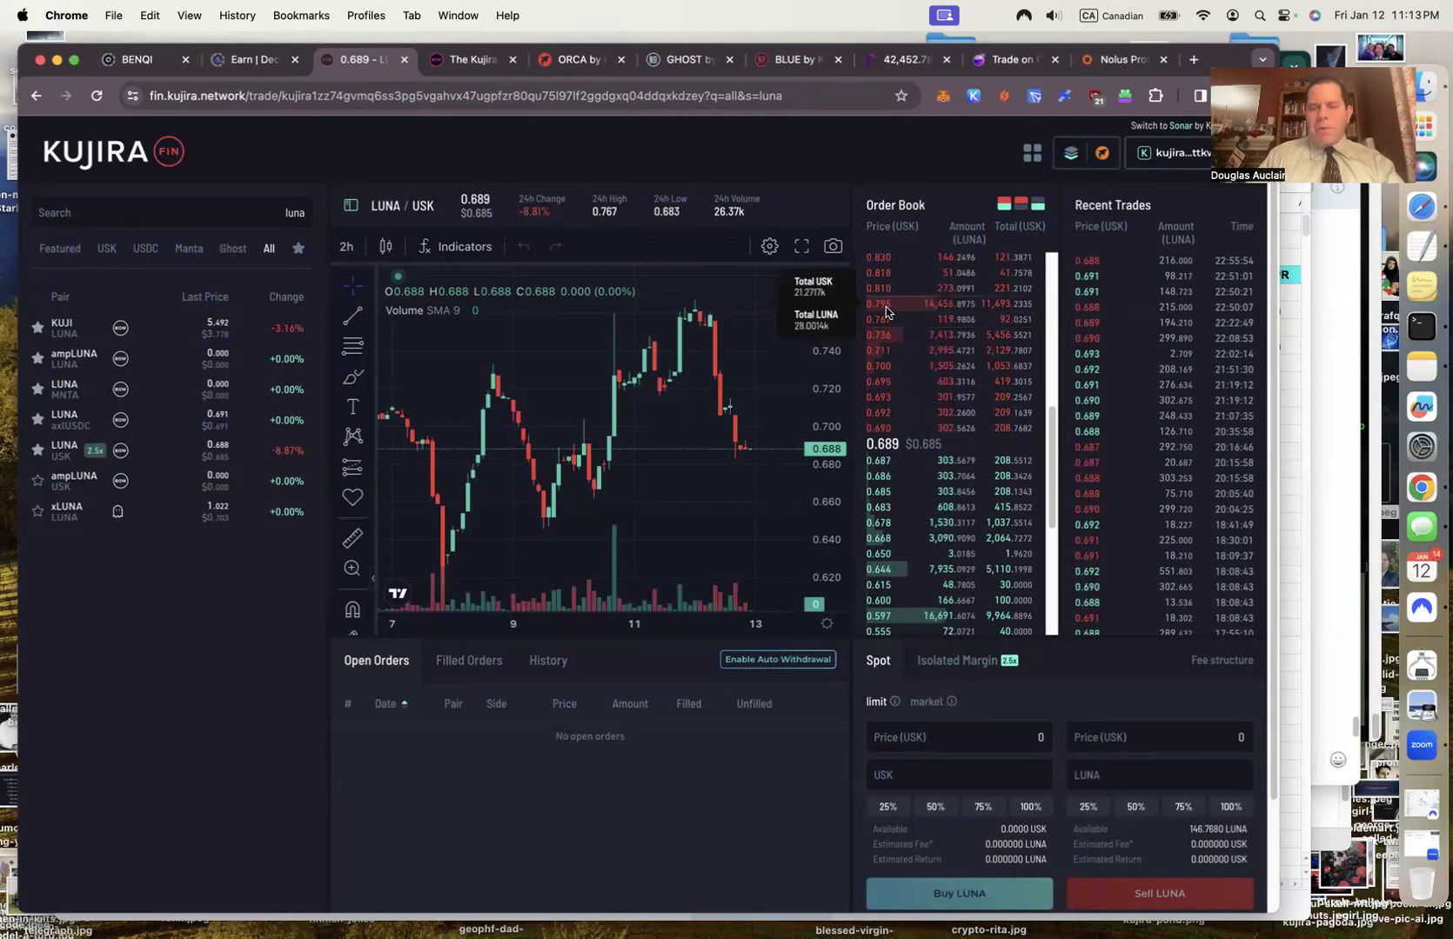
click(884, 336)
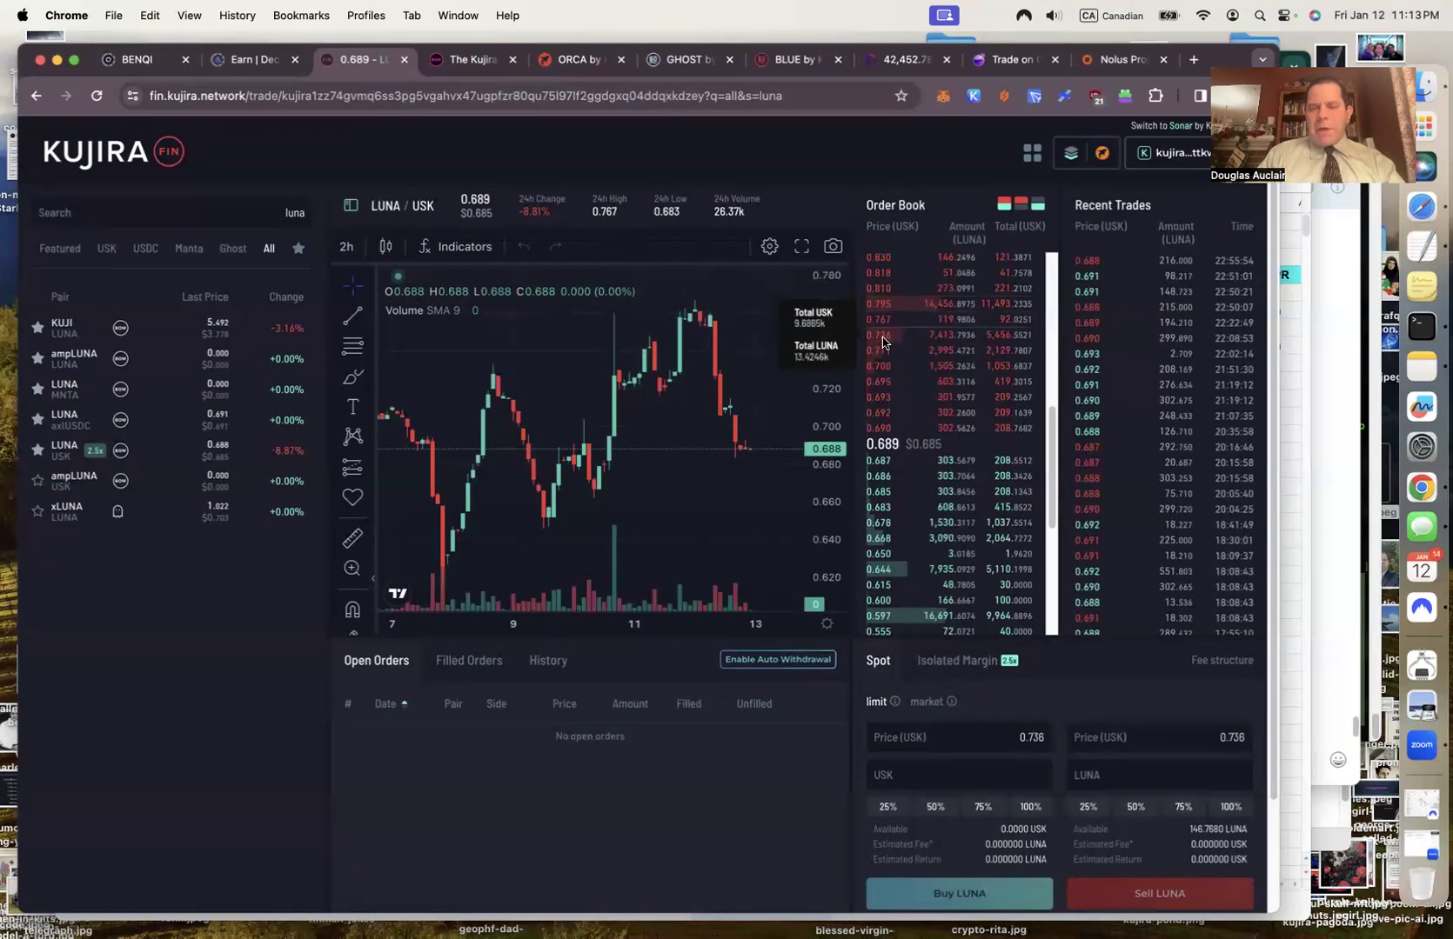
click(1246, 738)
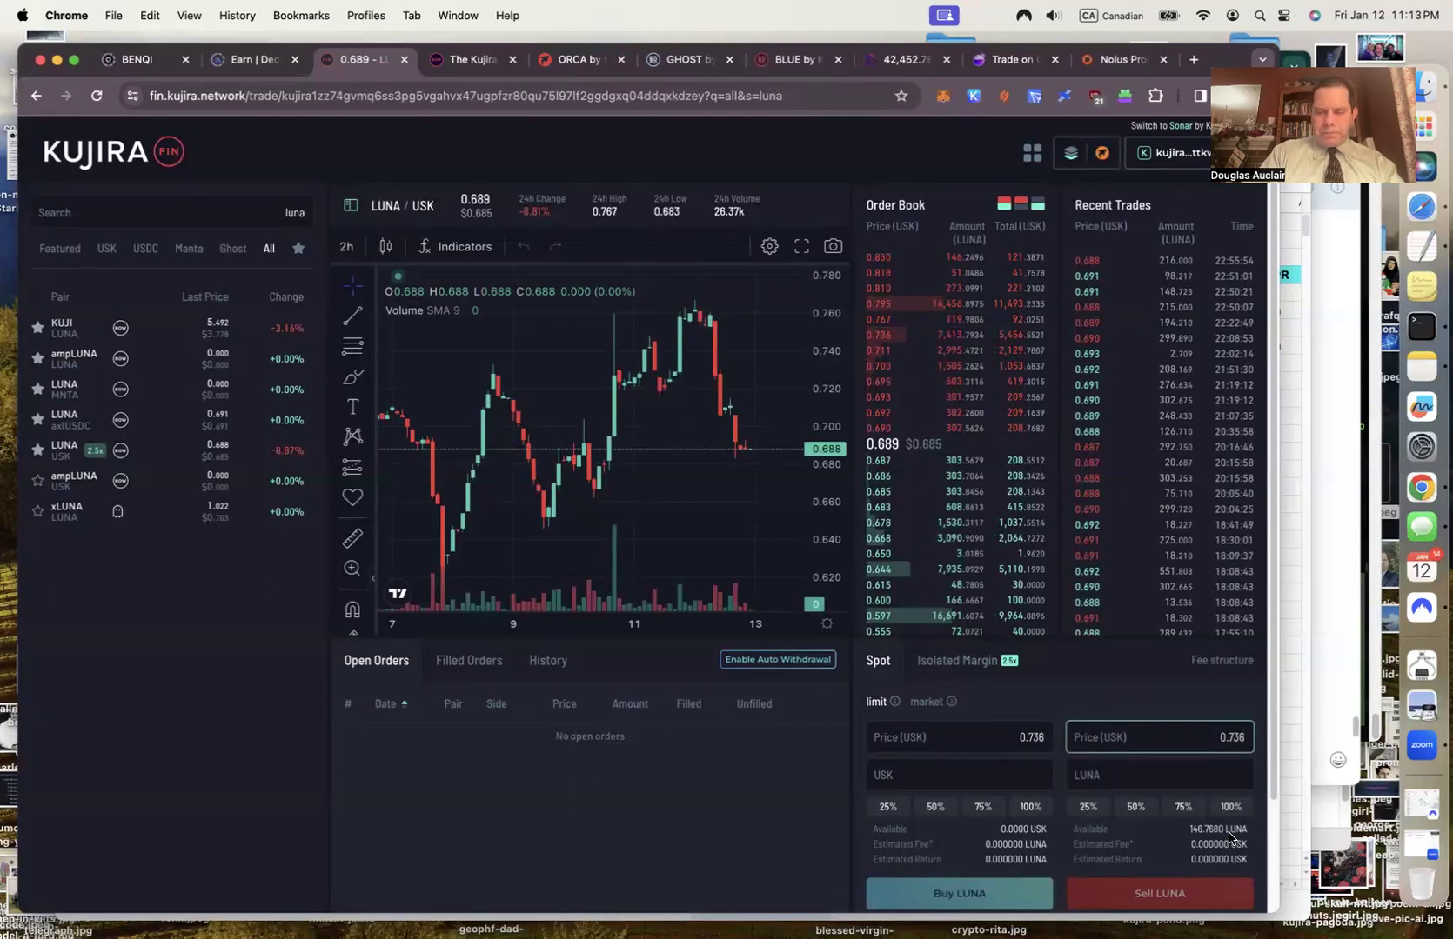
key(BackSpace)
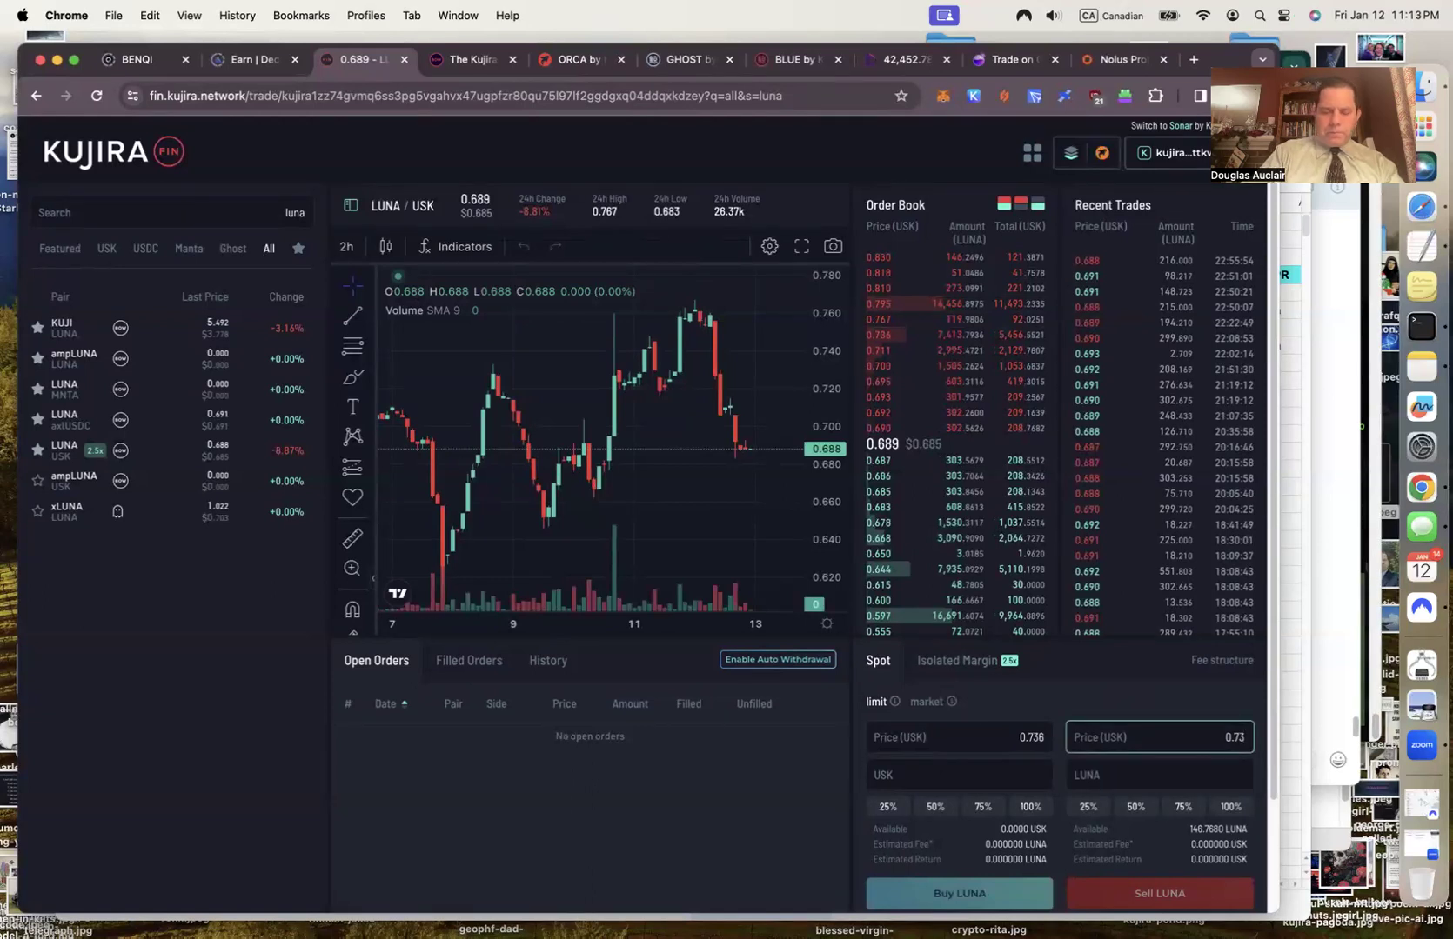
text(5)
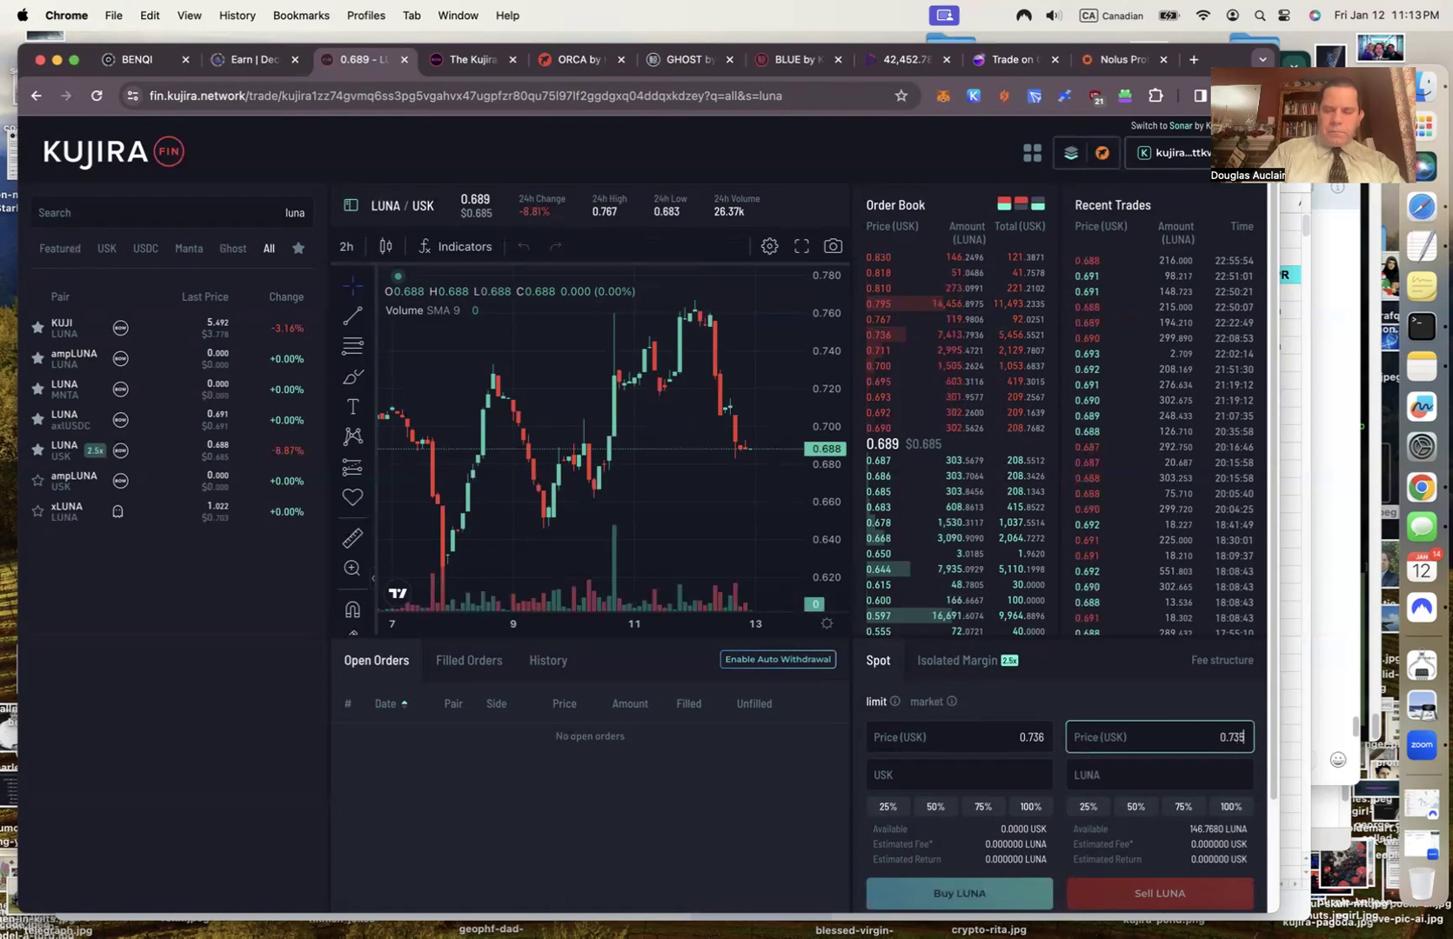
Fill the sell amount with the full LUNA balance, and try replacing it with 137 LUNA.
click(1229, 806)
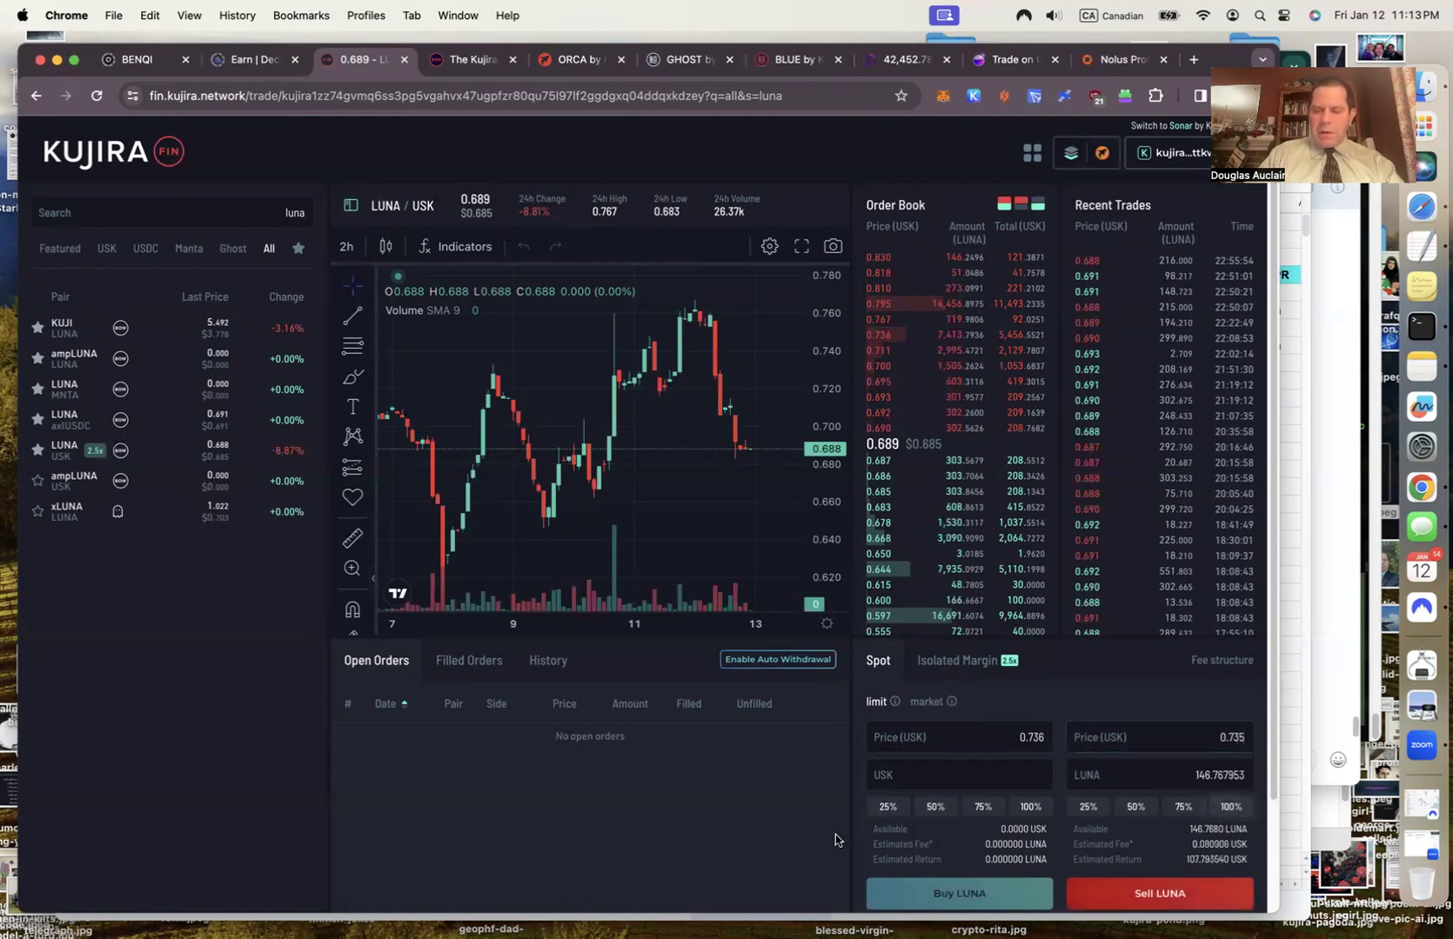
scroll(796, 840, down, 1)
scroll(792, 842, down, 1)
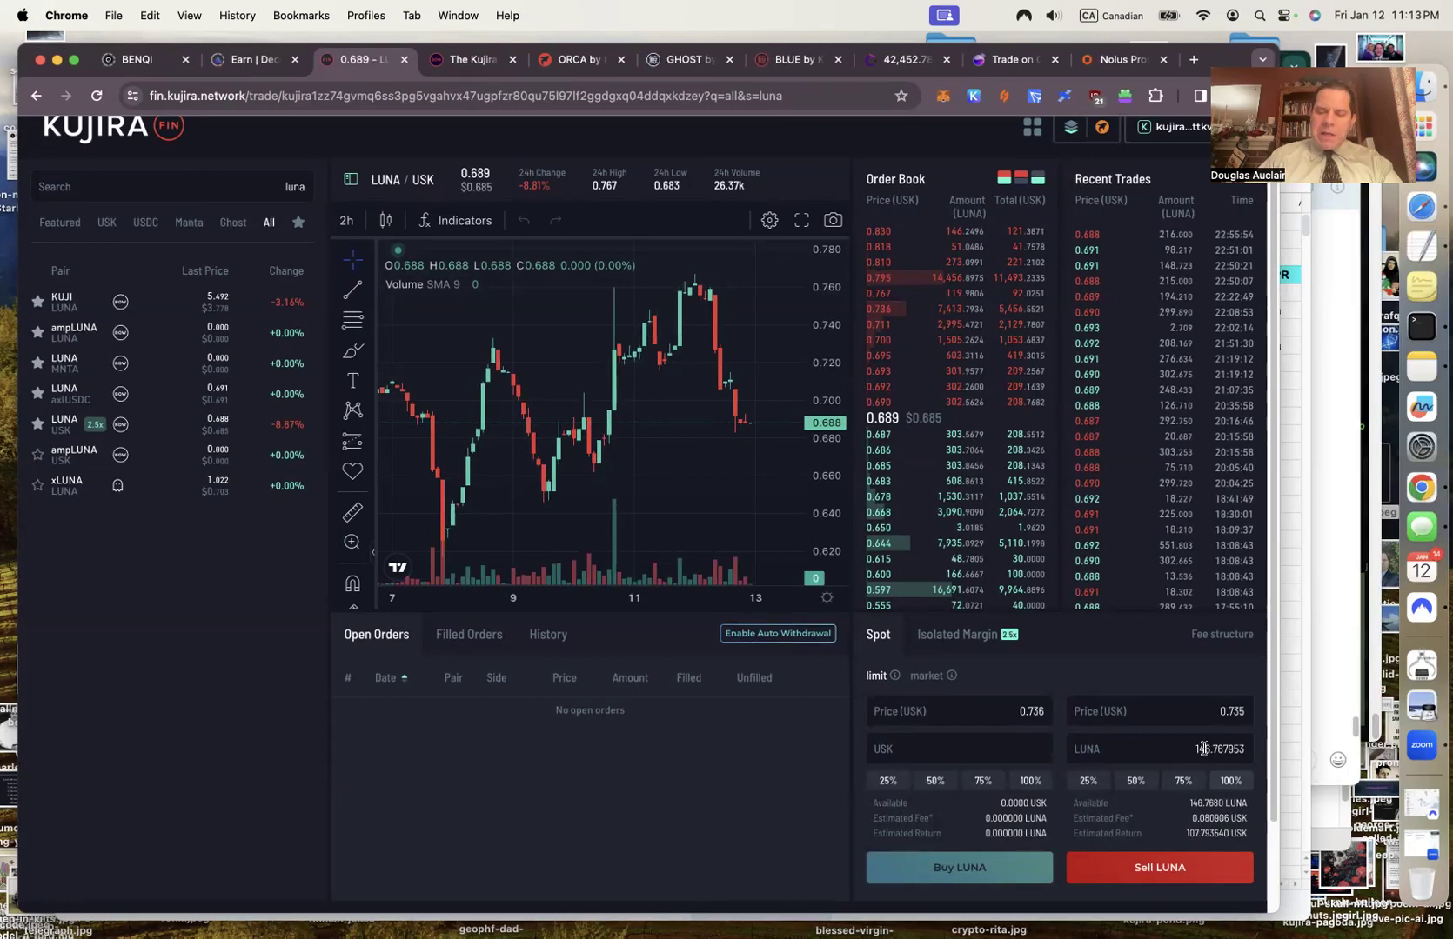
drag(1199, 746, 1225, 769)
text(130.)
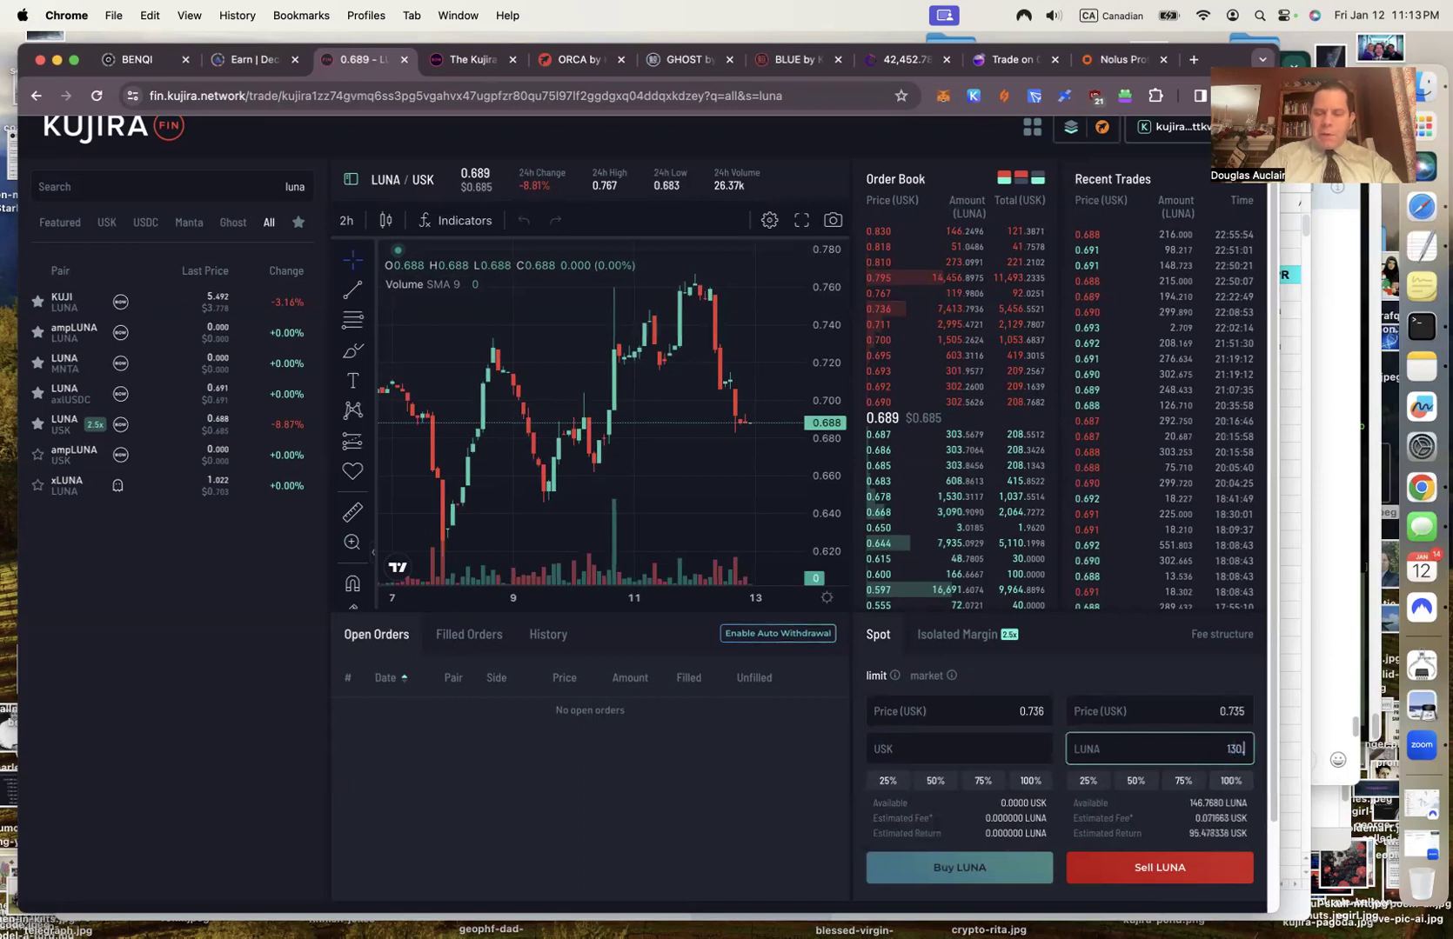
key(BackSpace)
text(5)
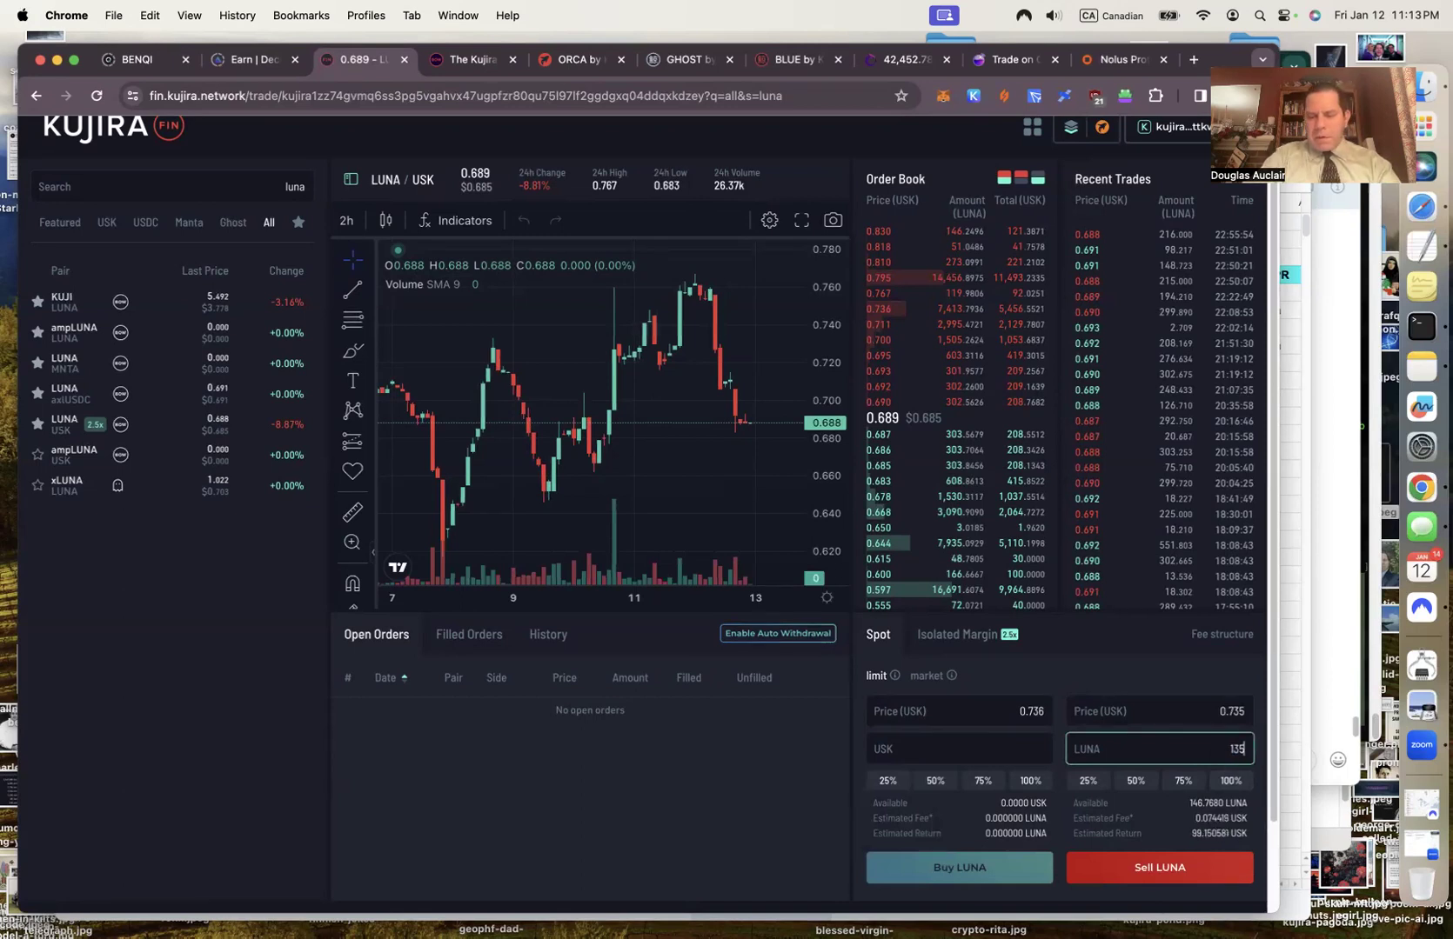
key(BackSpace)
text(8)
key(BackSpace)
text(7)
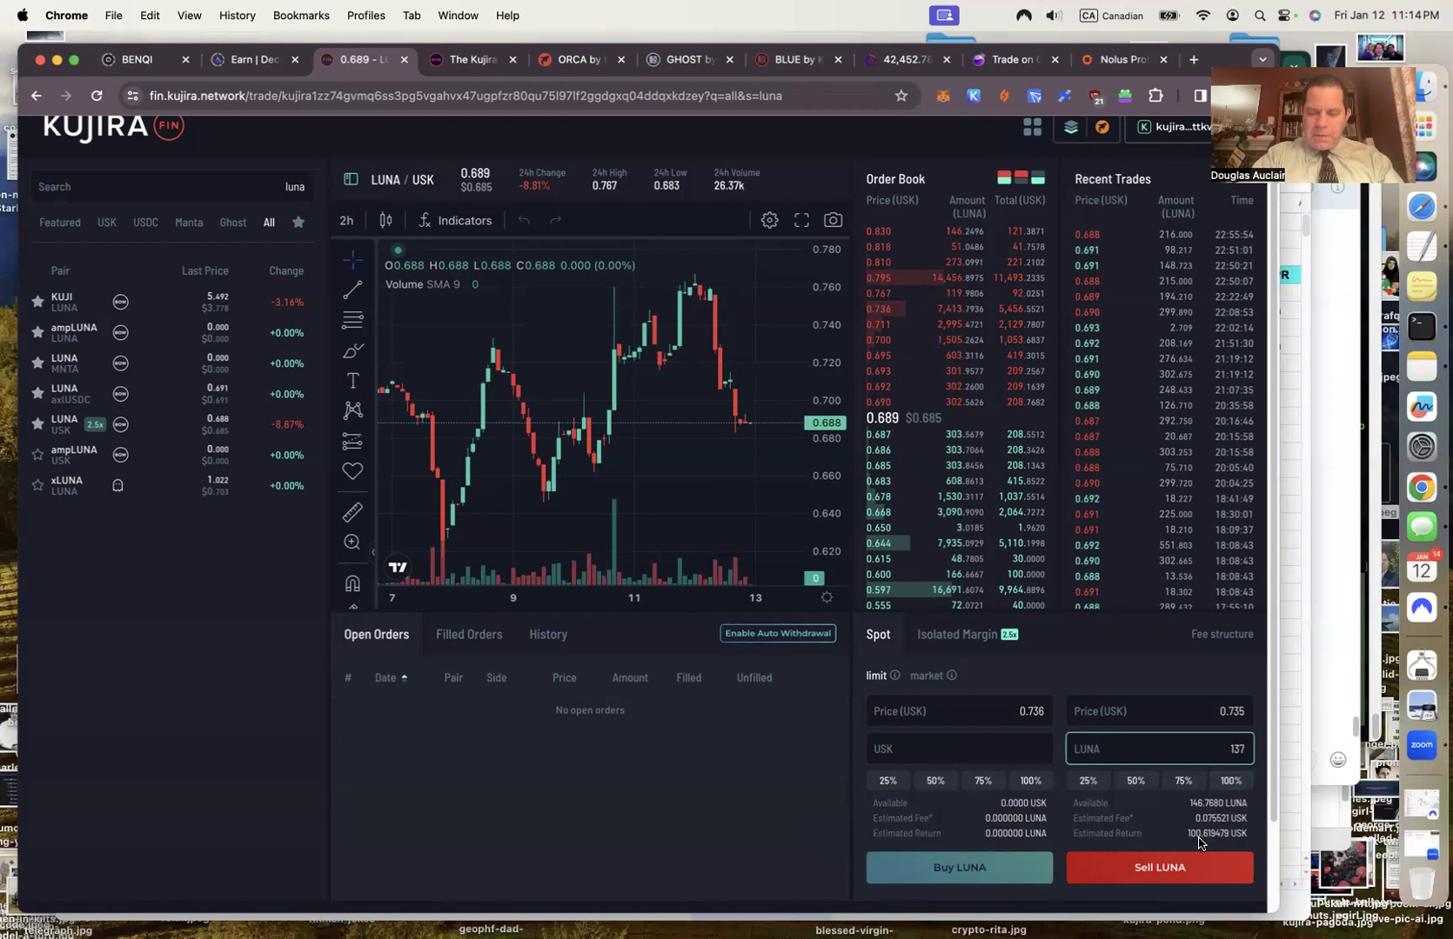
Set the sell order's amount to 142 LUNA and check its estimated return in USK.
key(BackSpace)
key(BackSpace)
text(42)
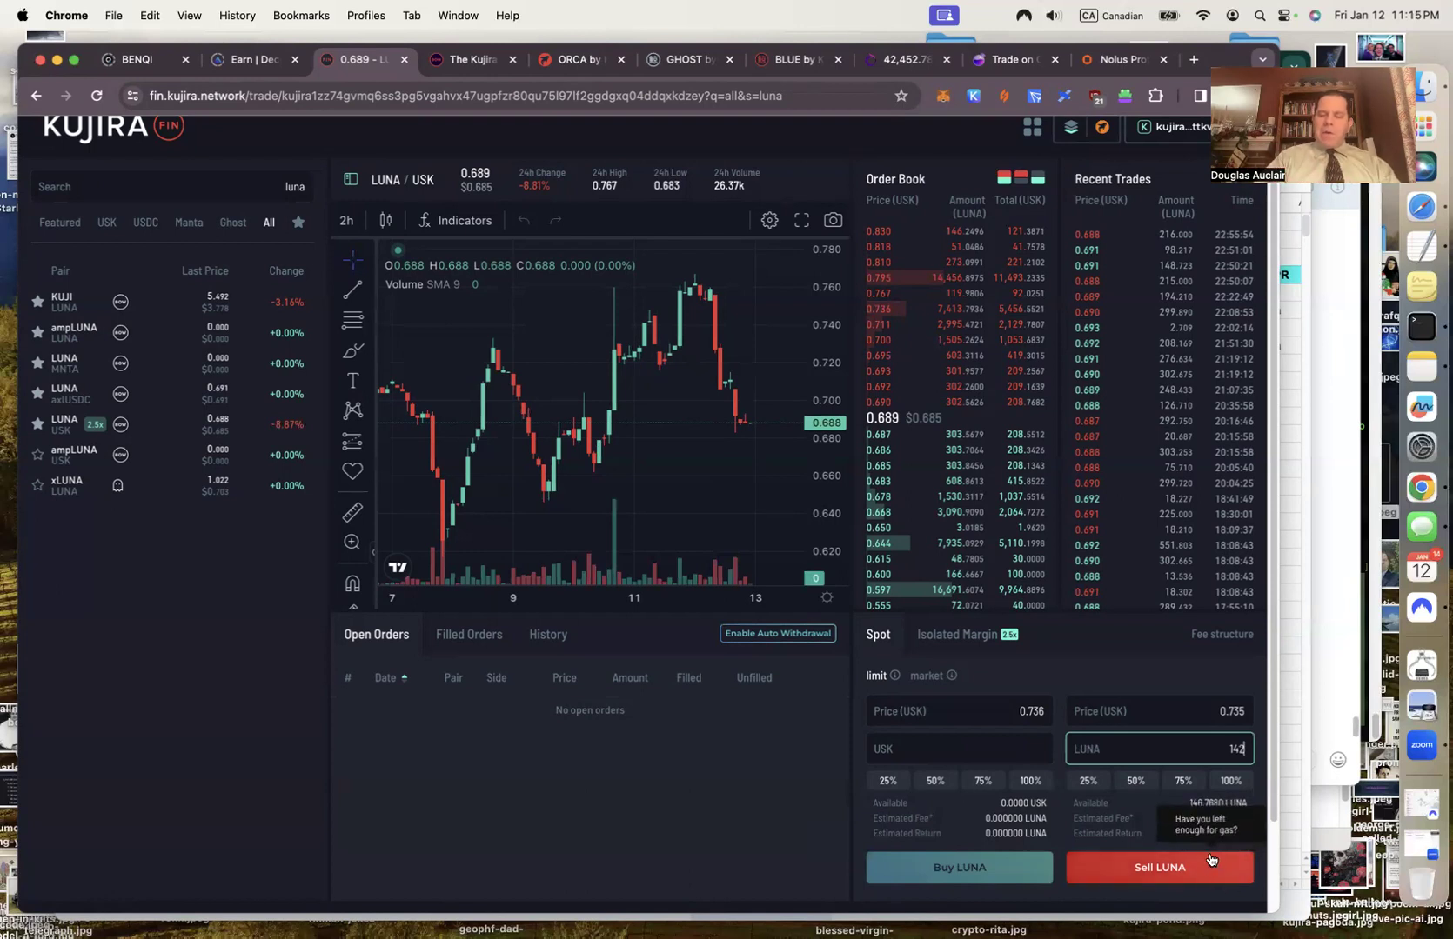
drag(1185, 837, 1242, 837)
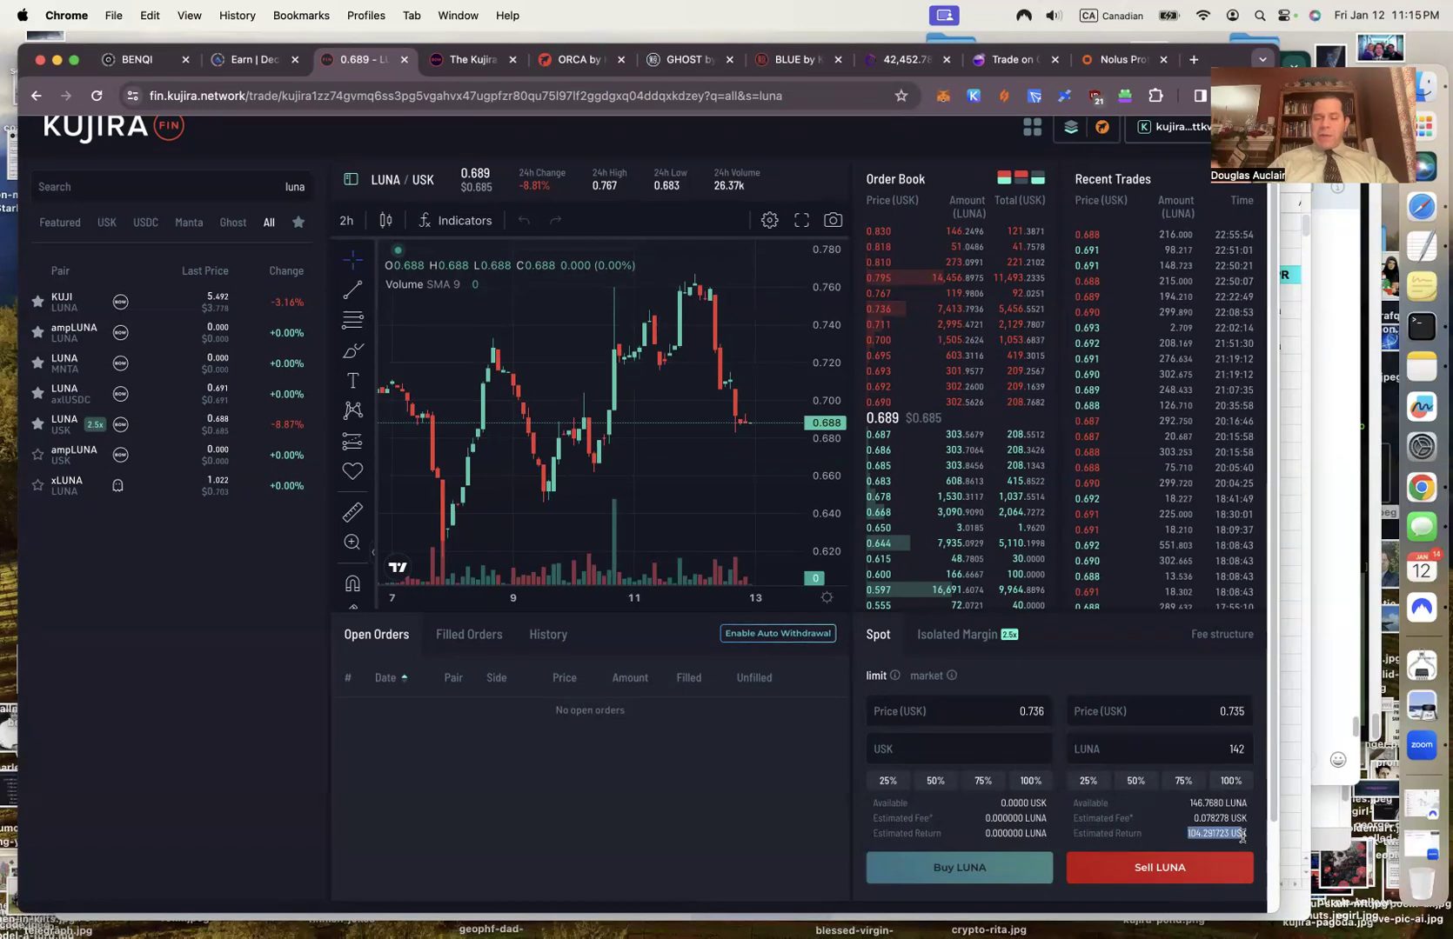
drag(1217, 750, 1250, 752)
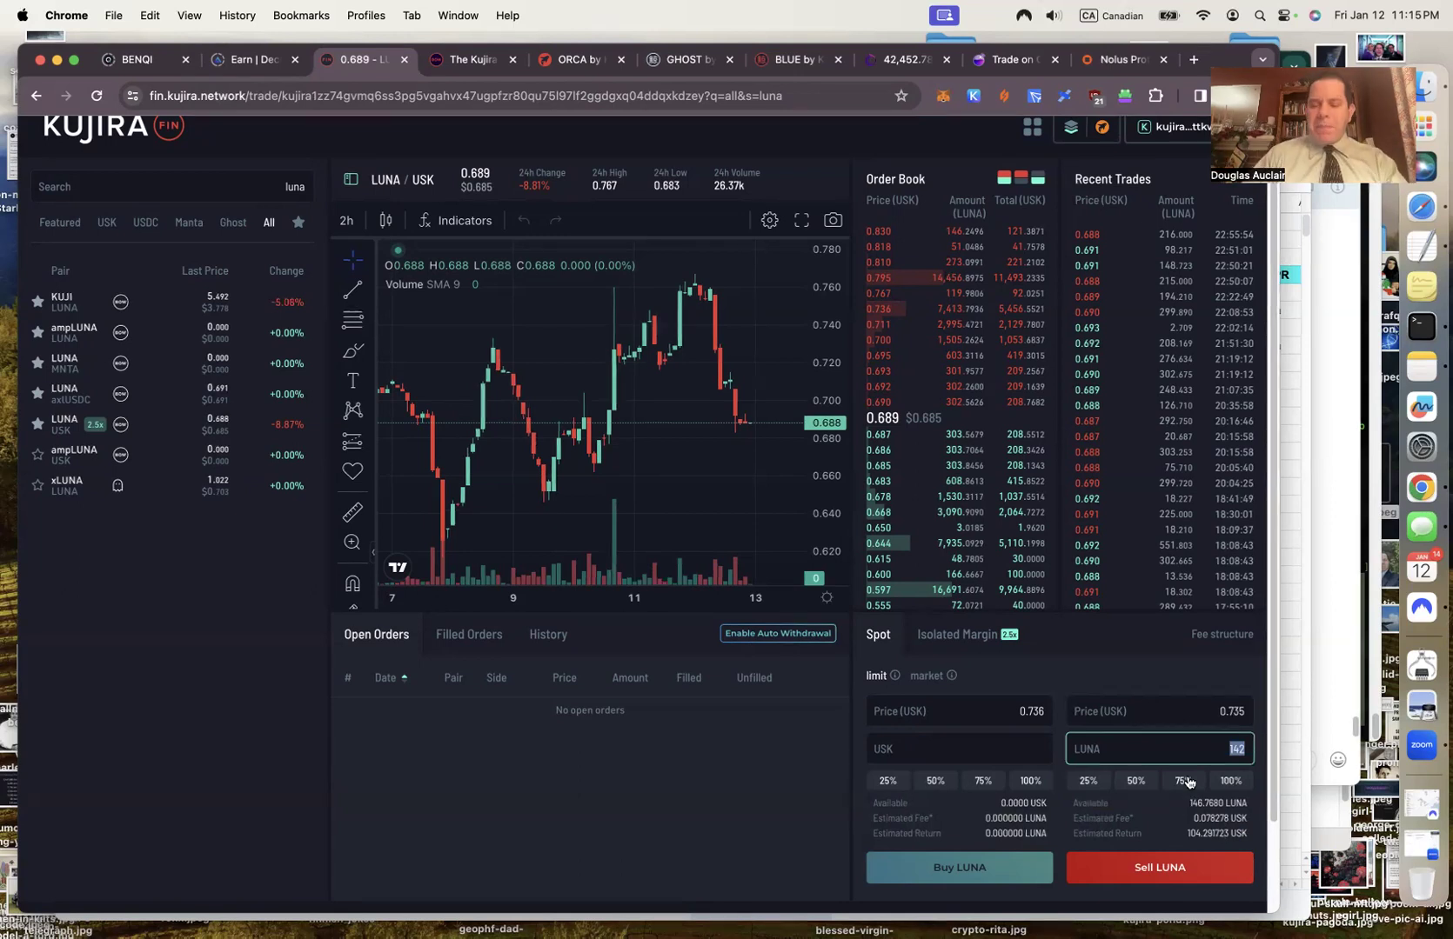
scroll(1218, 777, up, 1)
click(1210, 758)
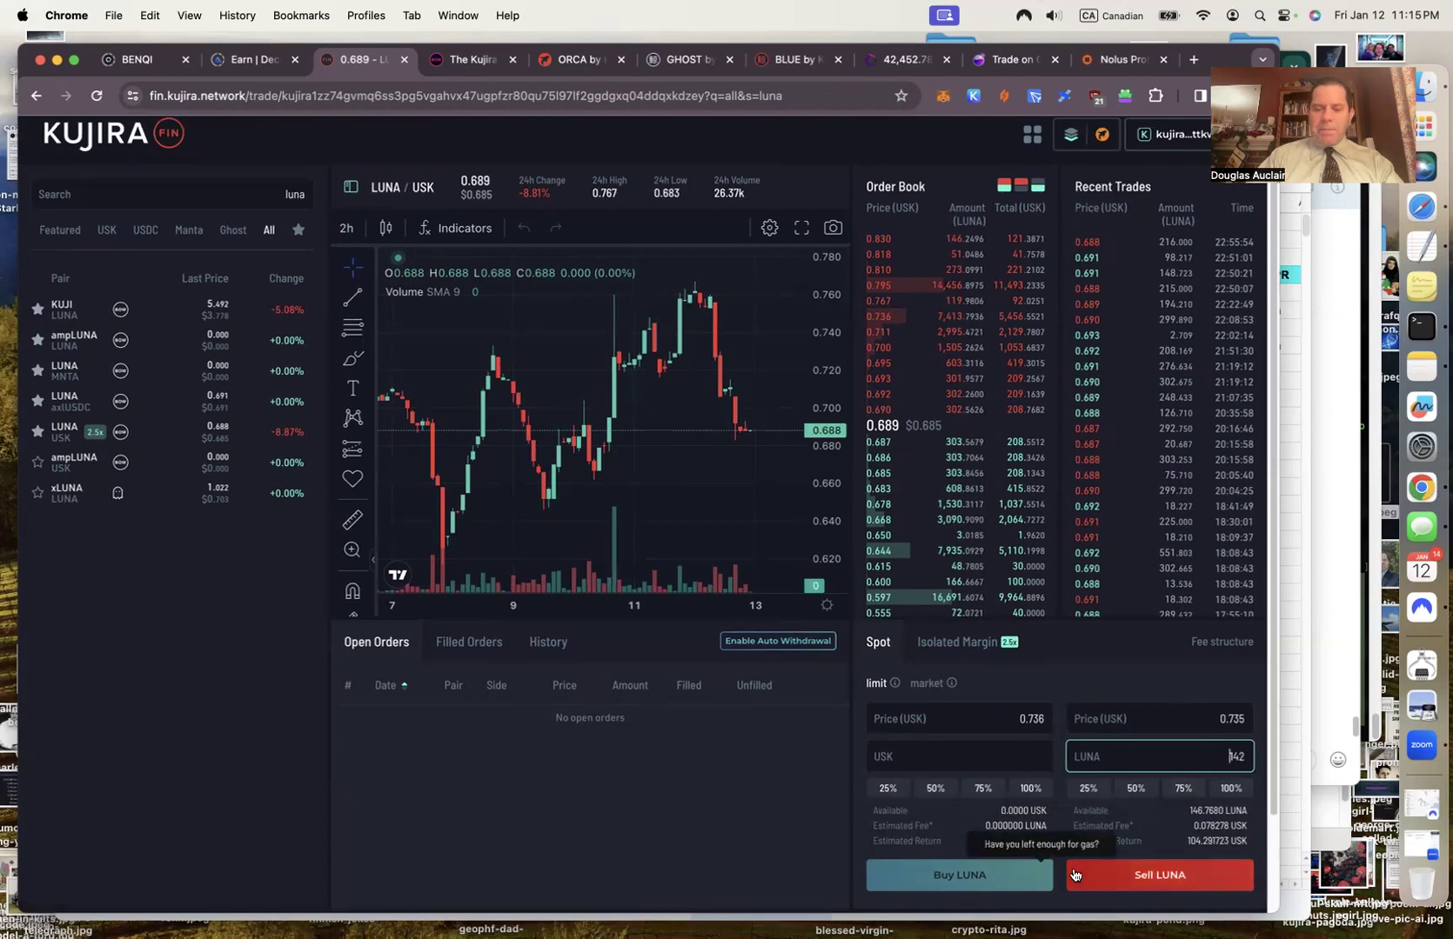
Submit the LUNA sell order and approve it in Keplr with the memo "sell LUNA for USK".
click(1162, 875)
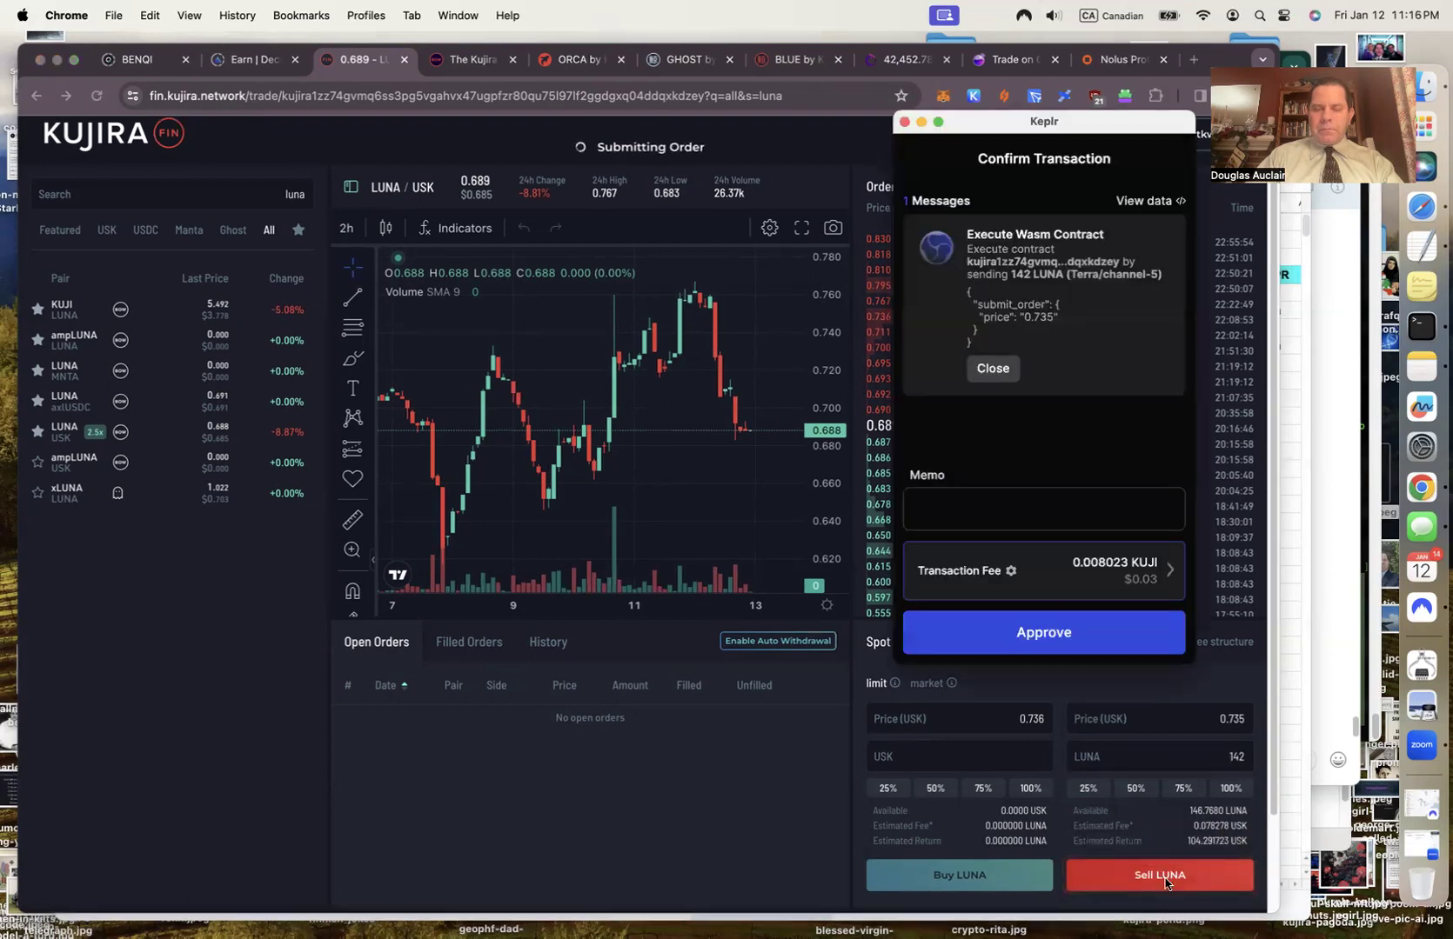
click(1014, 518)
text(sell LUNA for USK)
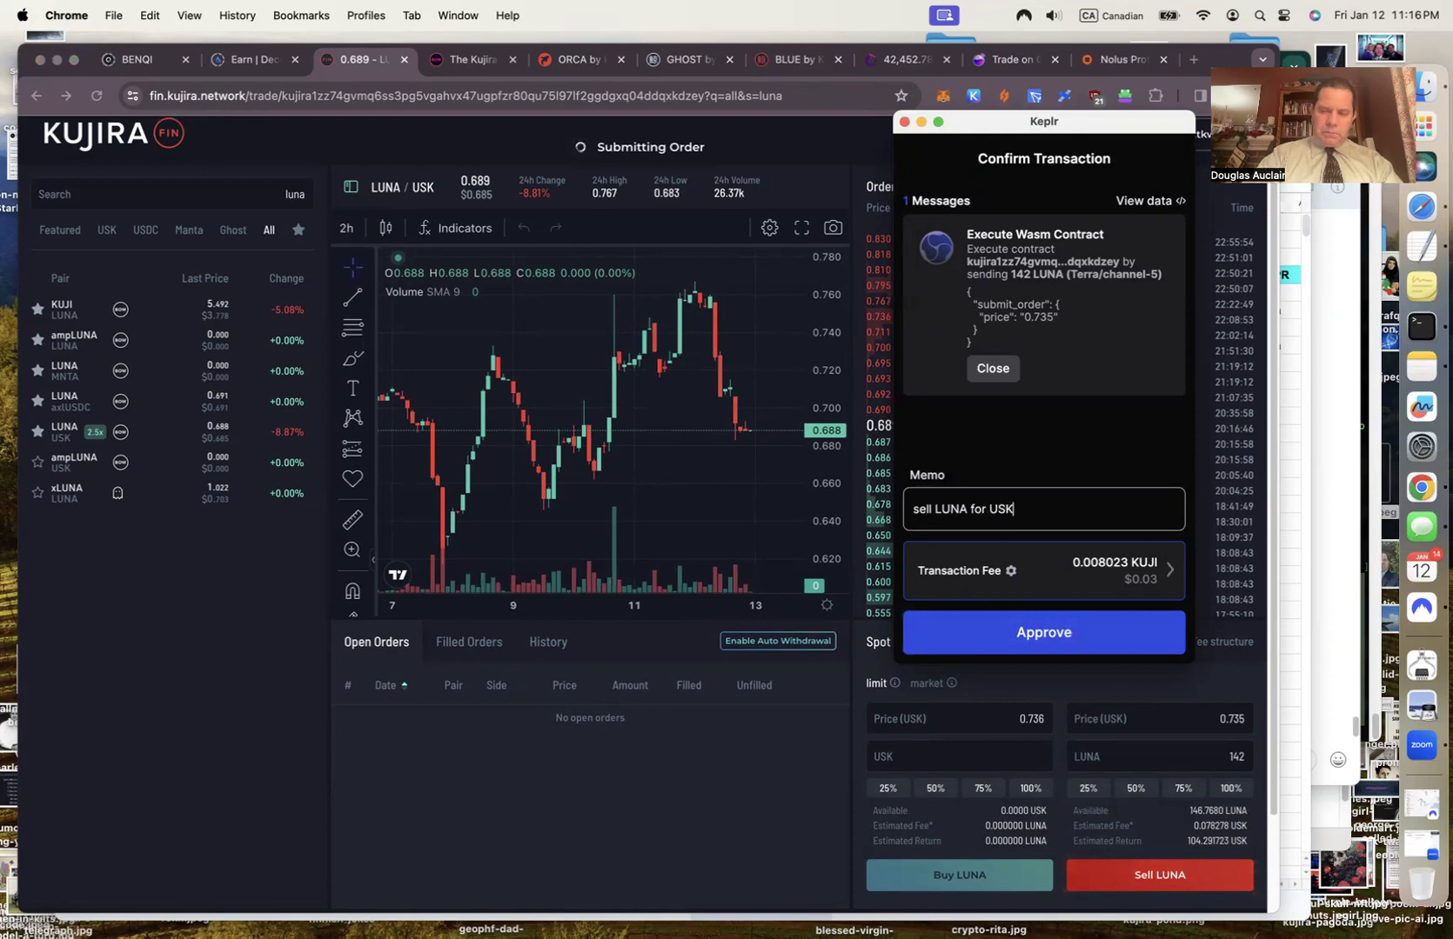
click(1021, 631)
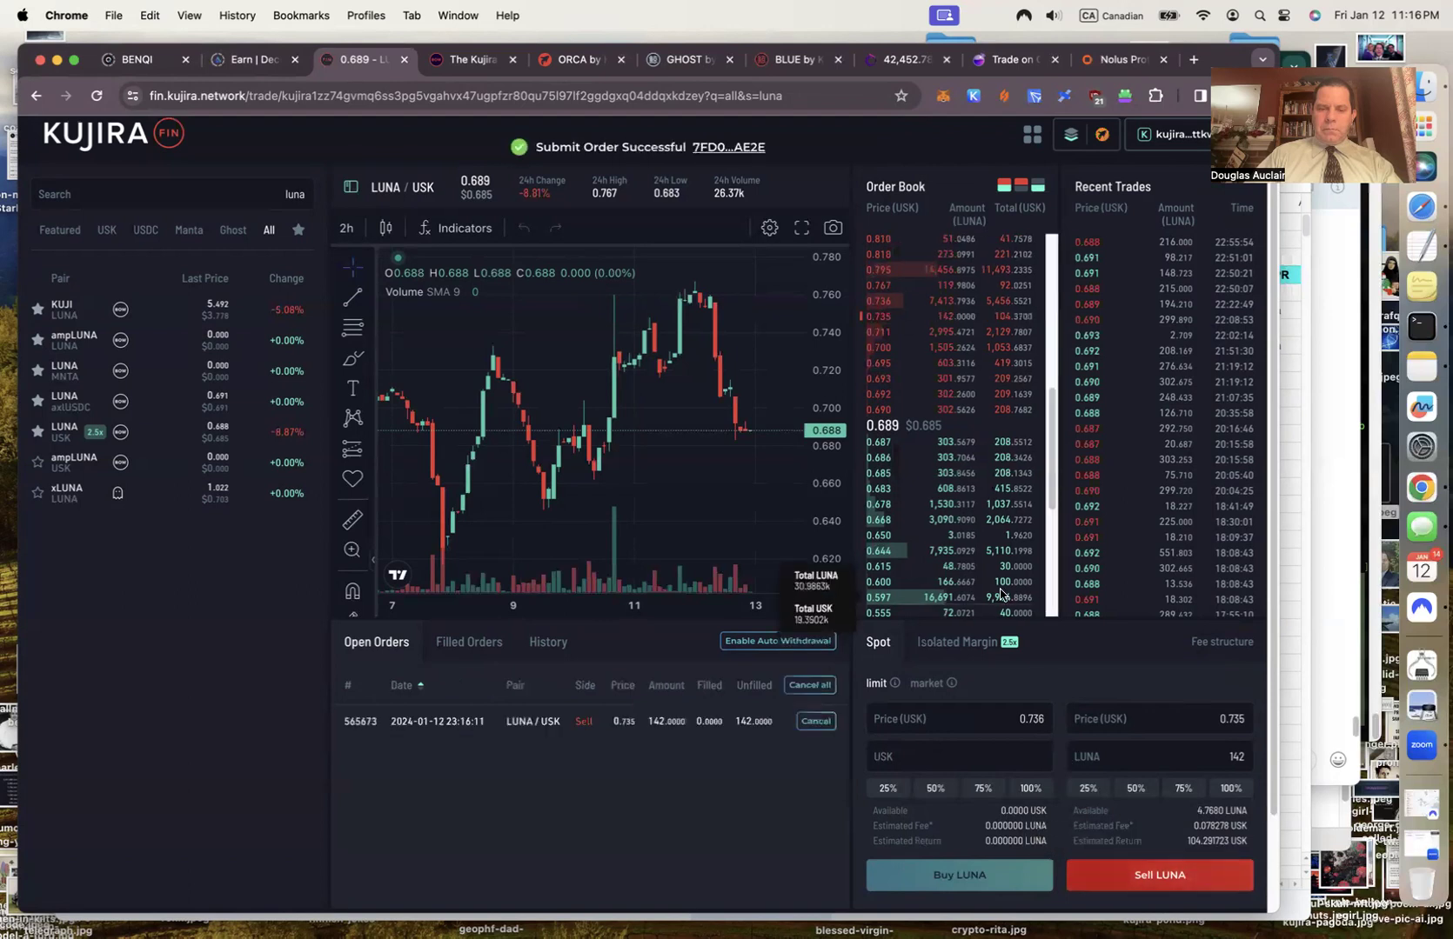
Open the submitted order's transaction details in Kujira Finder, and return to the LUNA/USK market to check the open order.
click(743, 148)
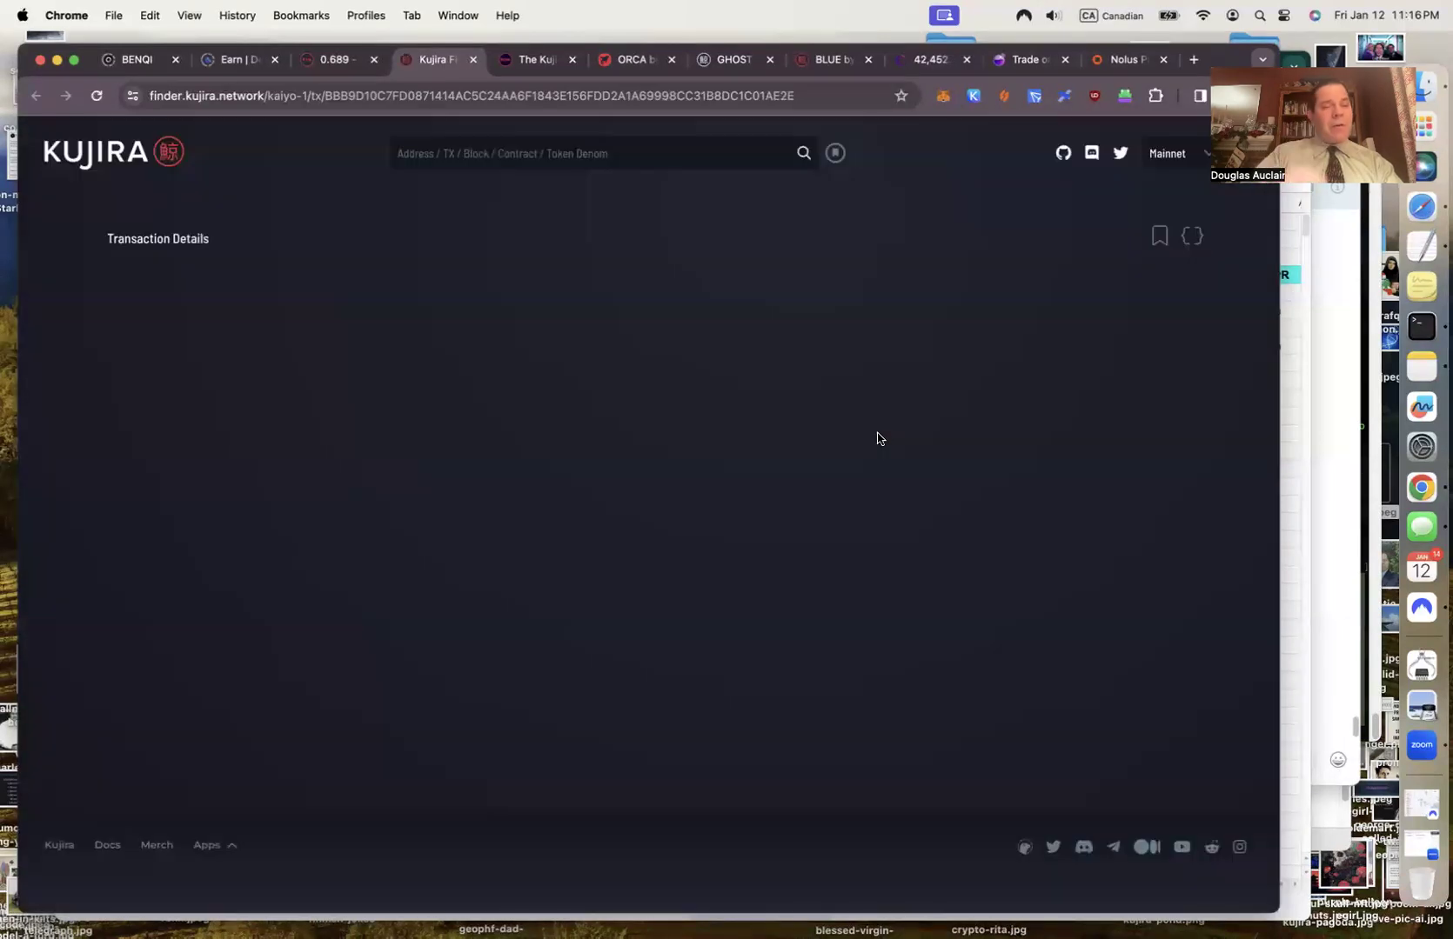
click(329, 72)
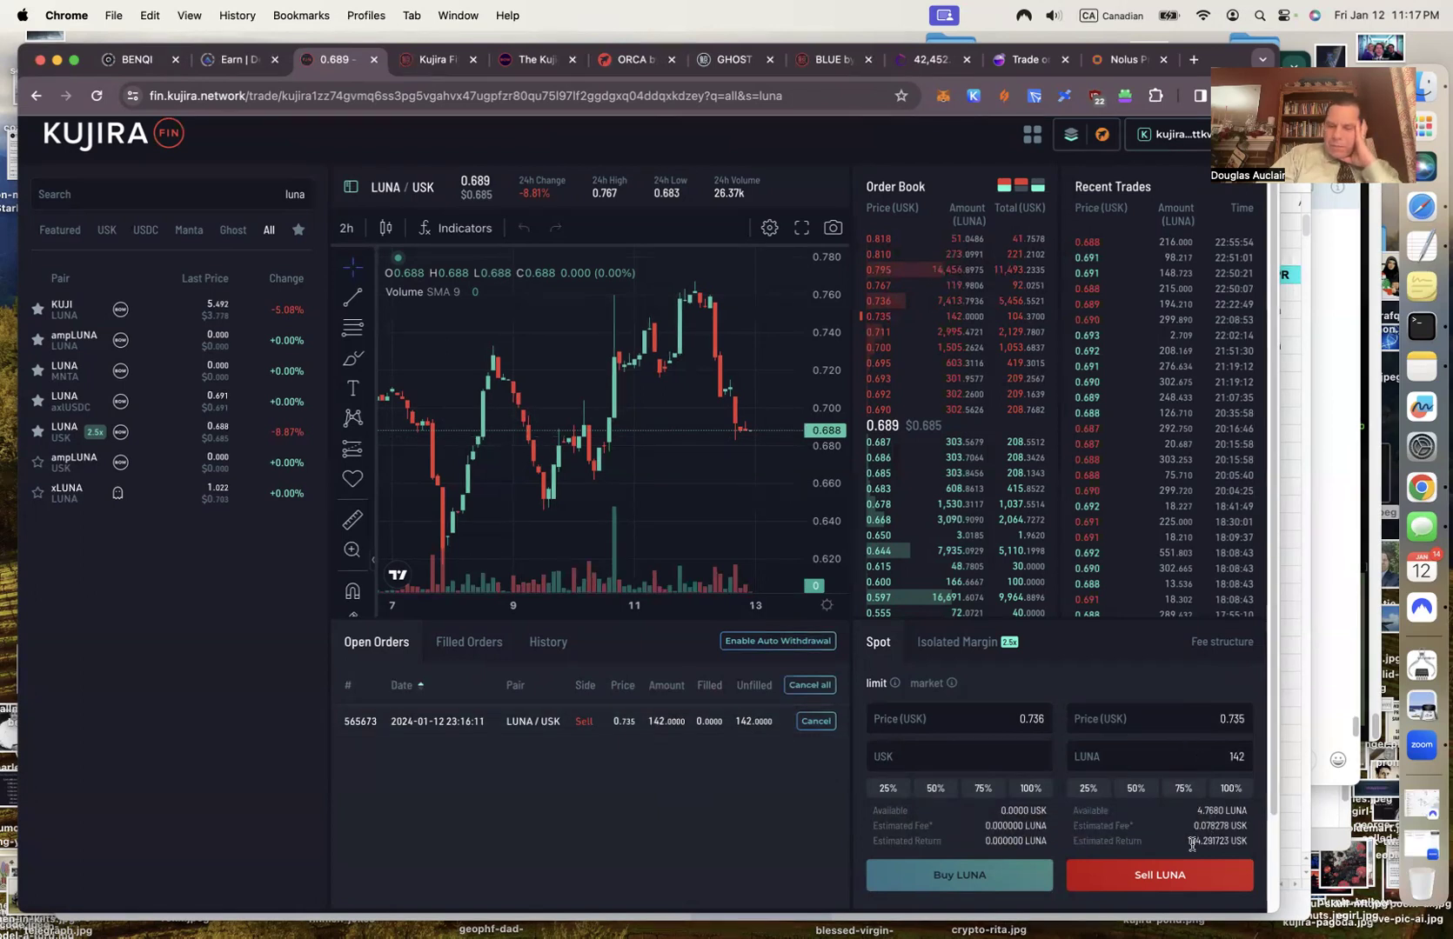
mouse_move(1227, 818)
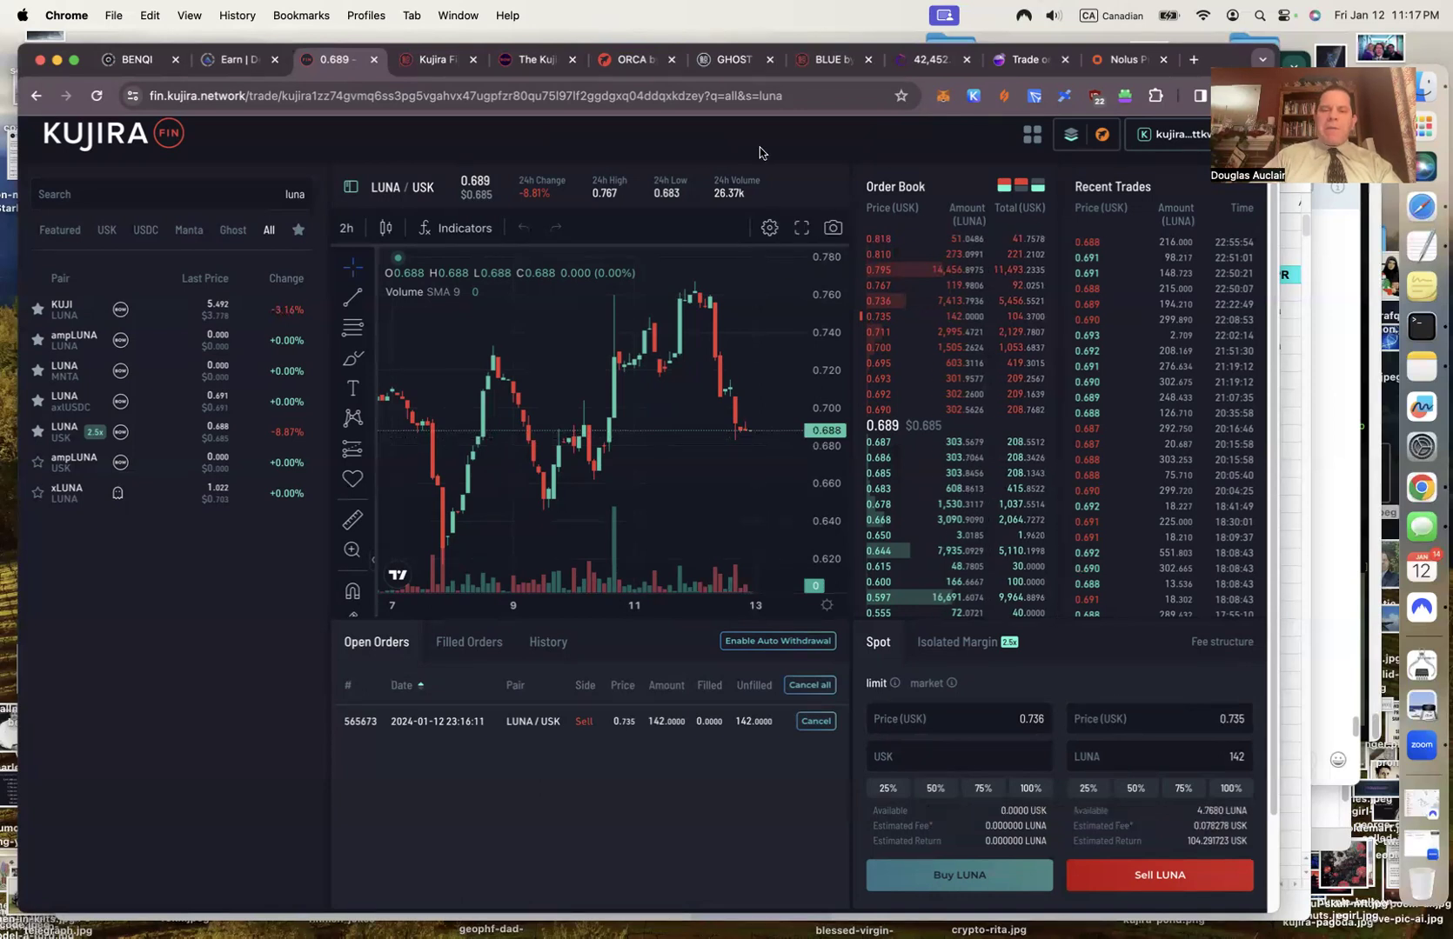
Switch to Kujira GHOST, reload the dashboard and review the lending vaults and their APRs.
click(722, 60)
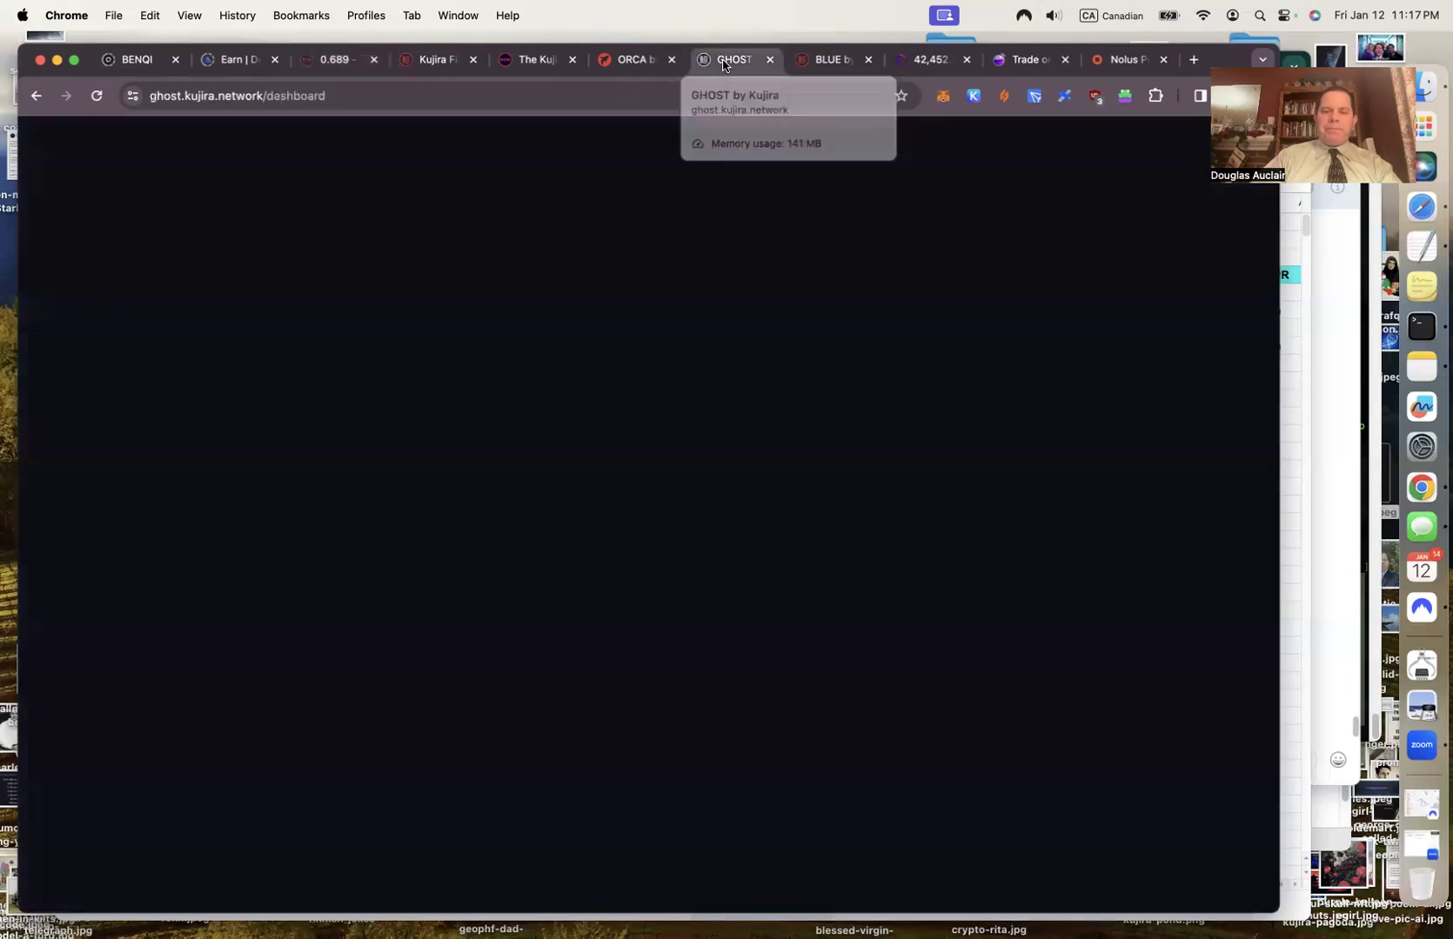
click(315, 91)
key(Return)
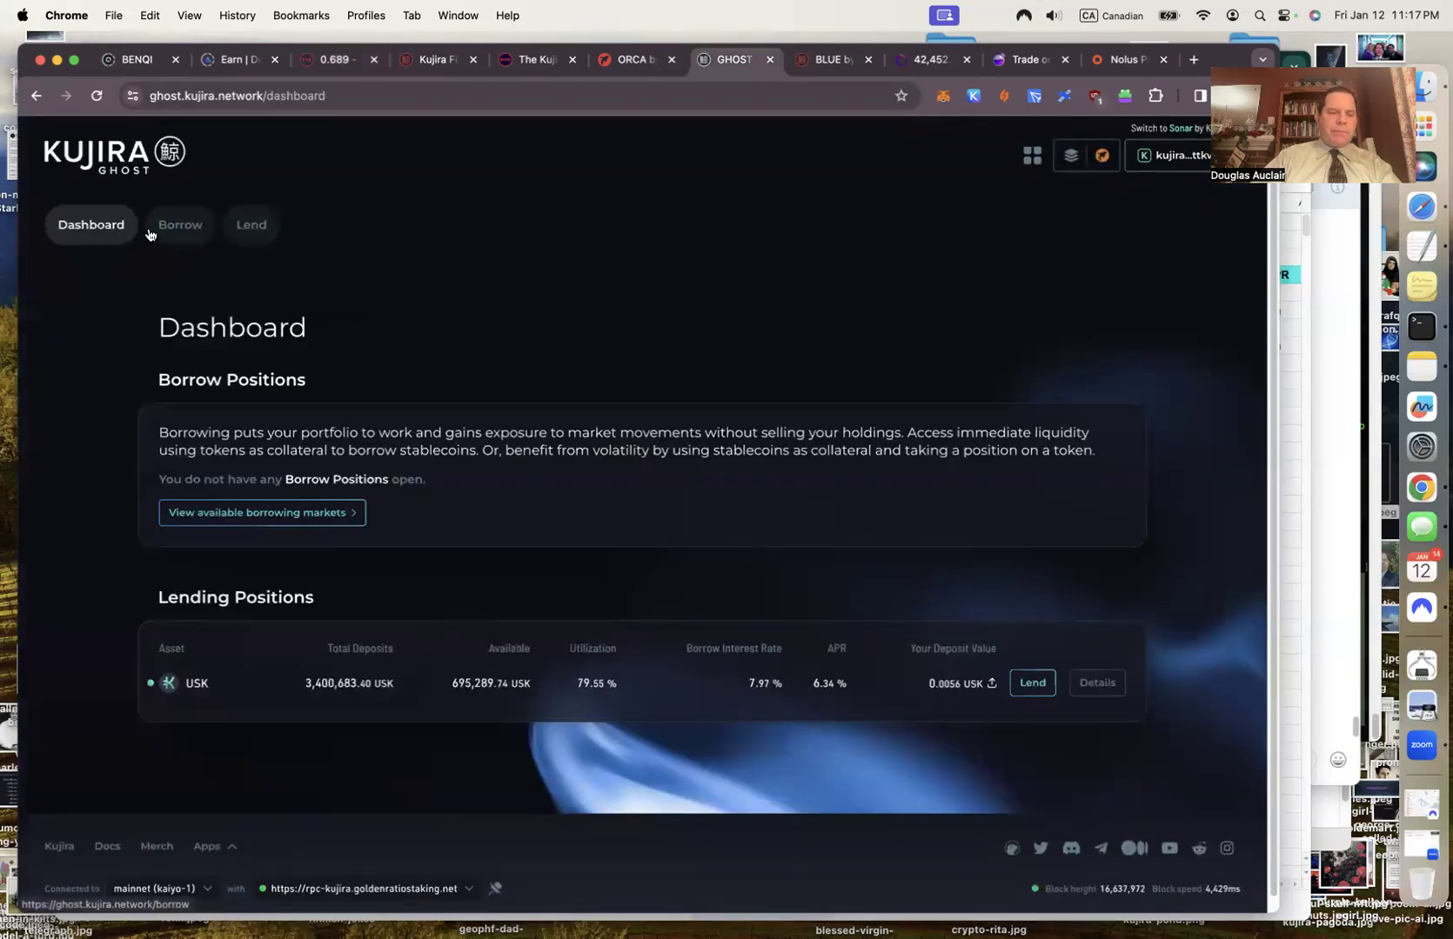
click(257, 235)
scroll(551, 478, down, 5)
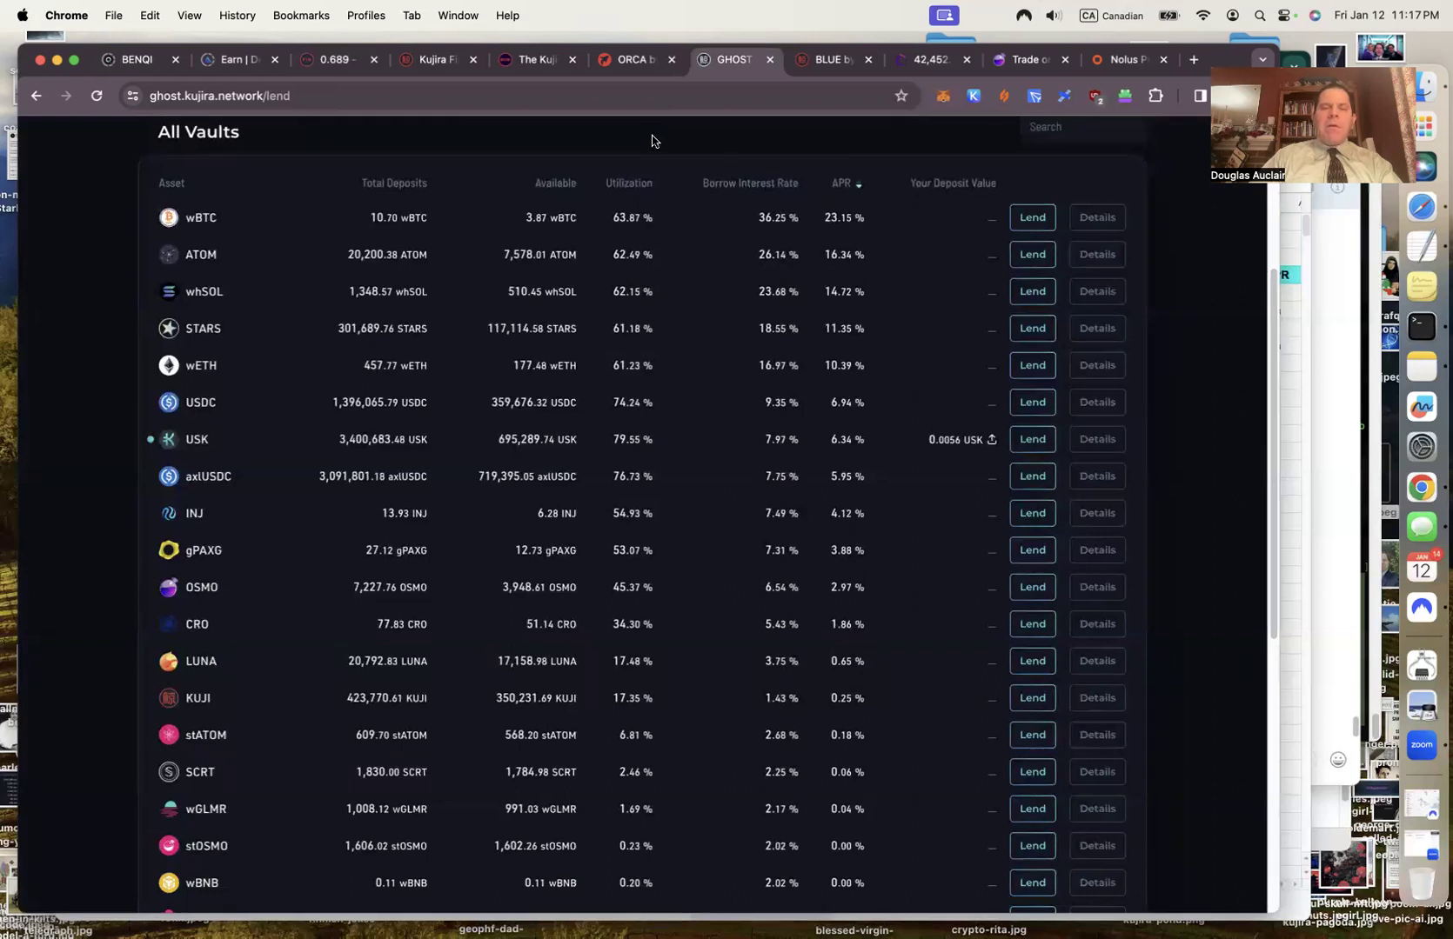
Open the ampLUNA/LUNA market on Kujira FIN, and load Eris Protocol's LUNA Amplifier in a new tab.
click(335, 61)
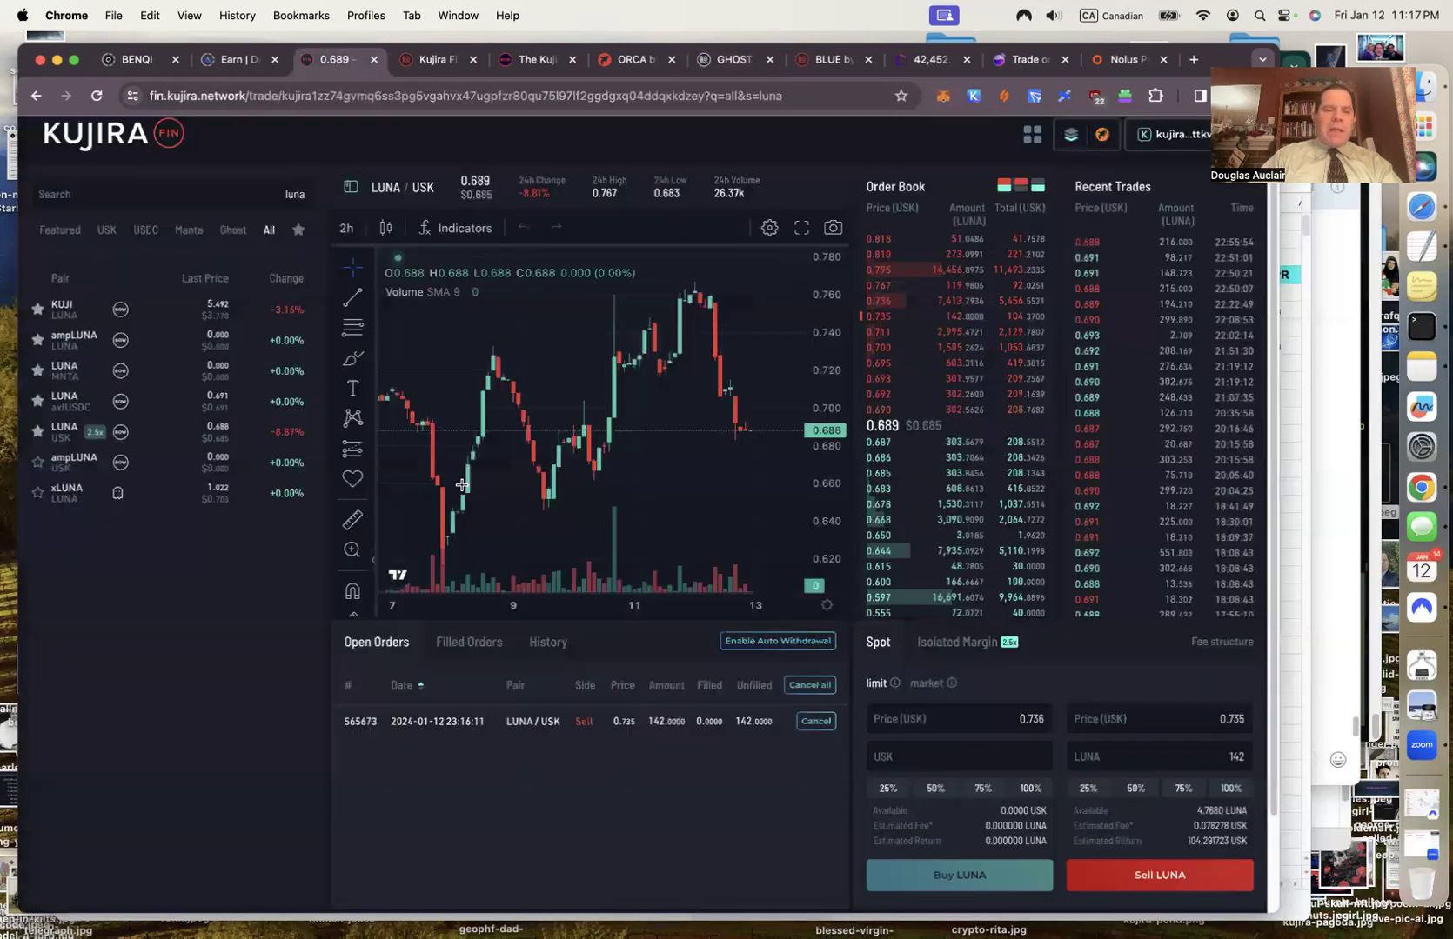
click(63, 342)
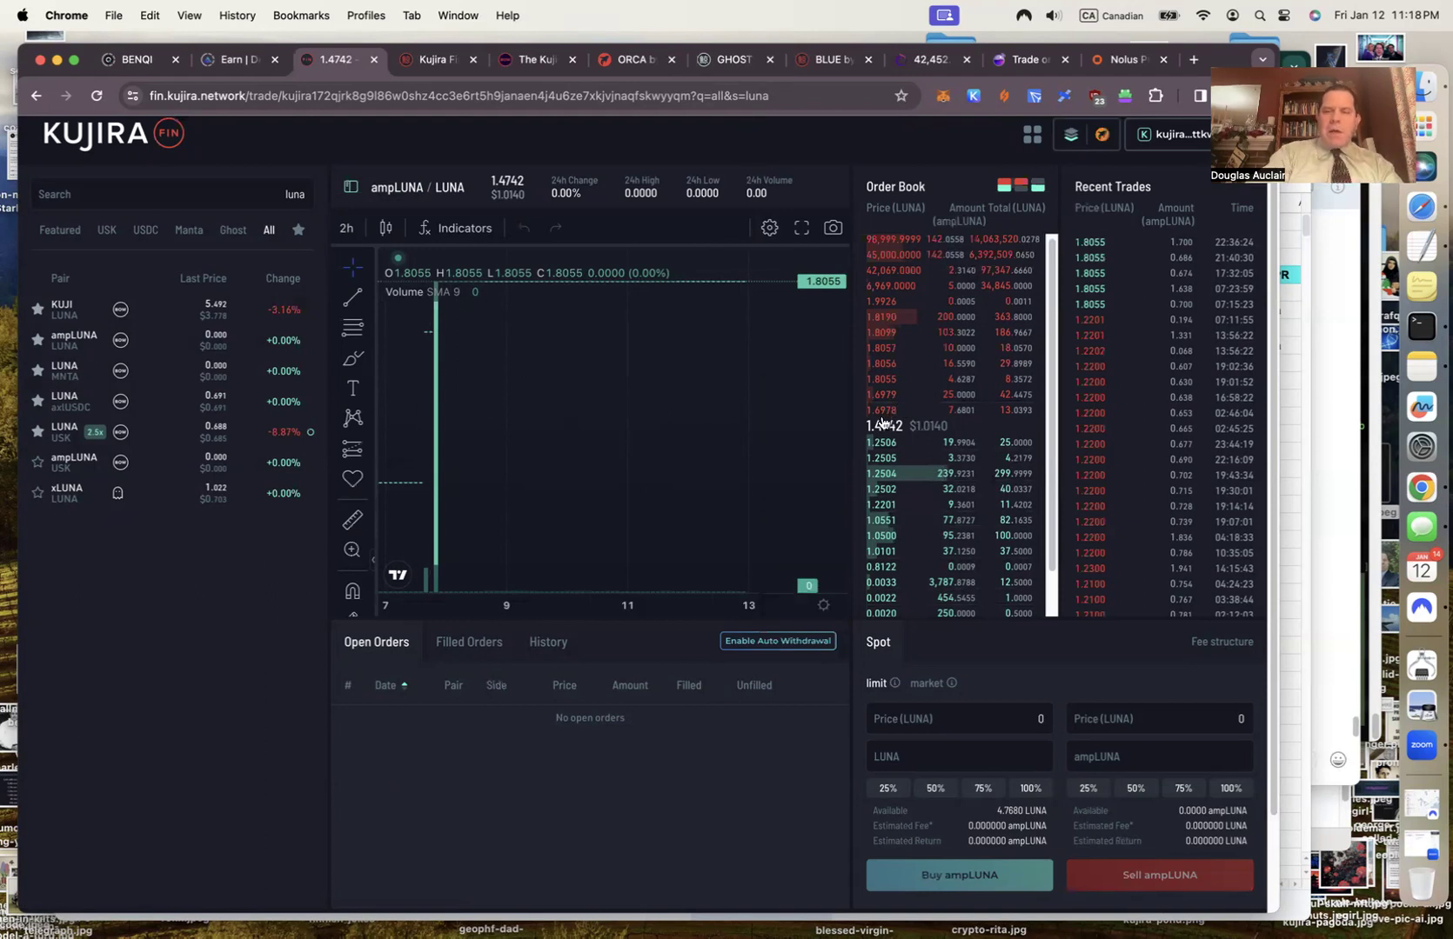
key(super+t)
text(e)
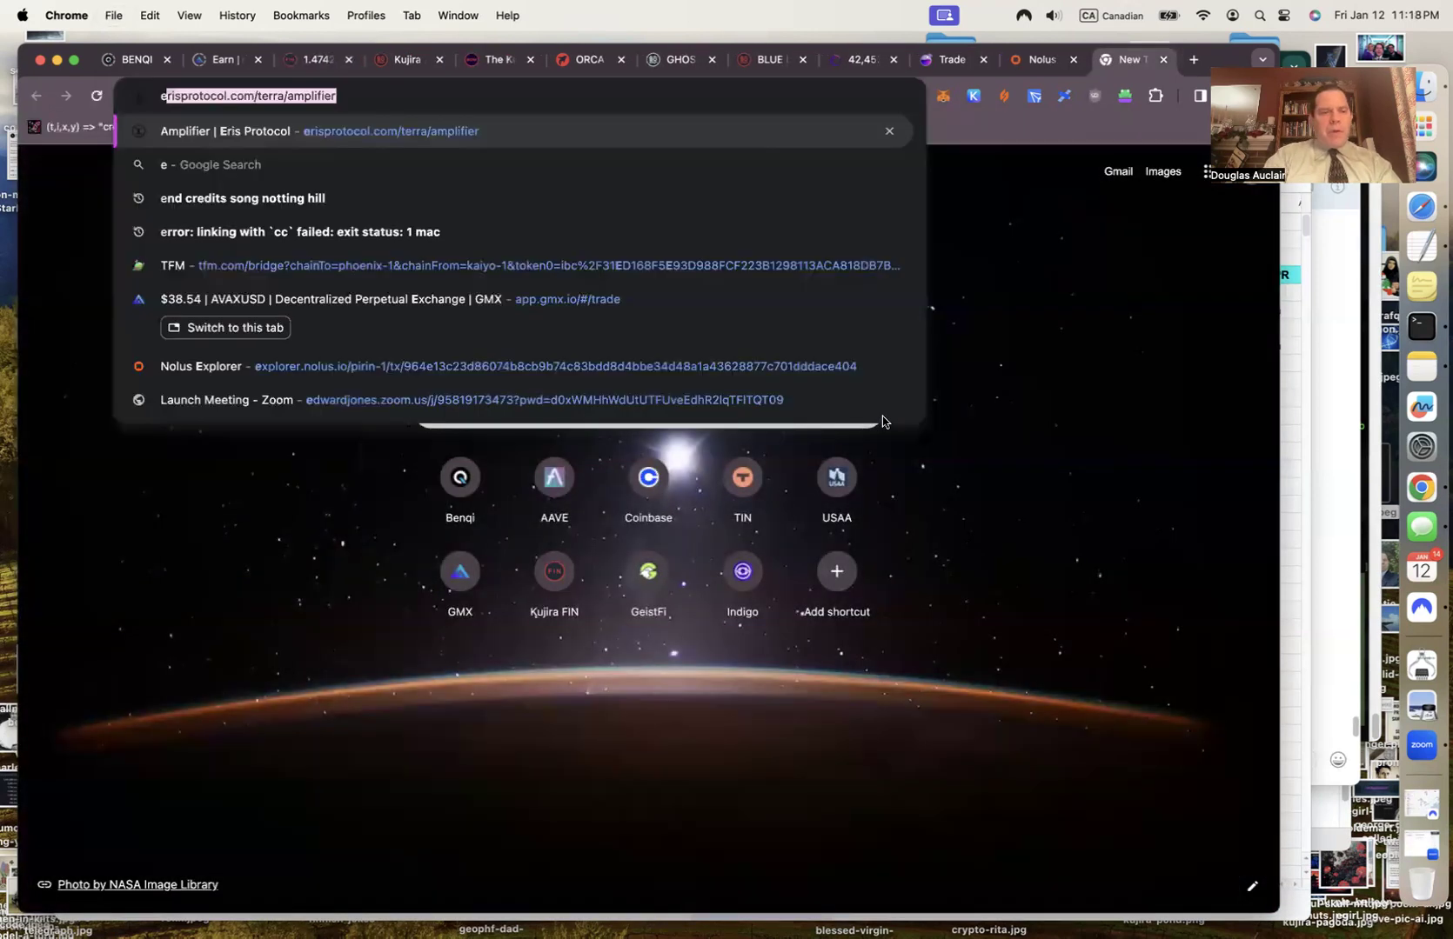
text(r)
key(Return)
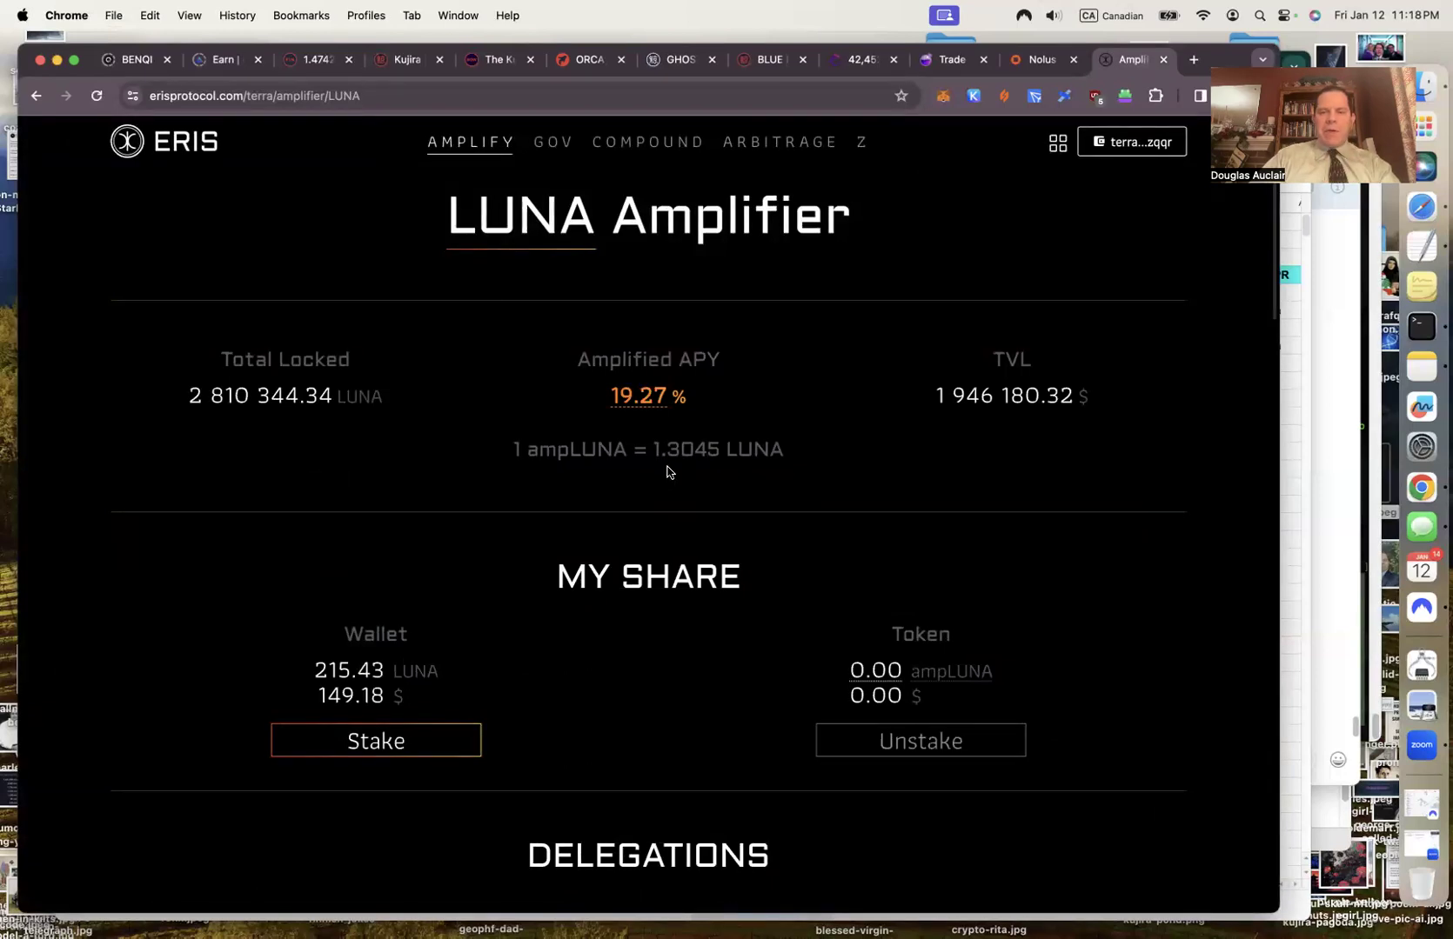
Compare the ampLUNA/LUNA order book on FIN with the ampLUNA exchange rate on Eris Protocol.
click(318, 60)
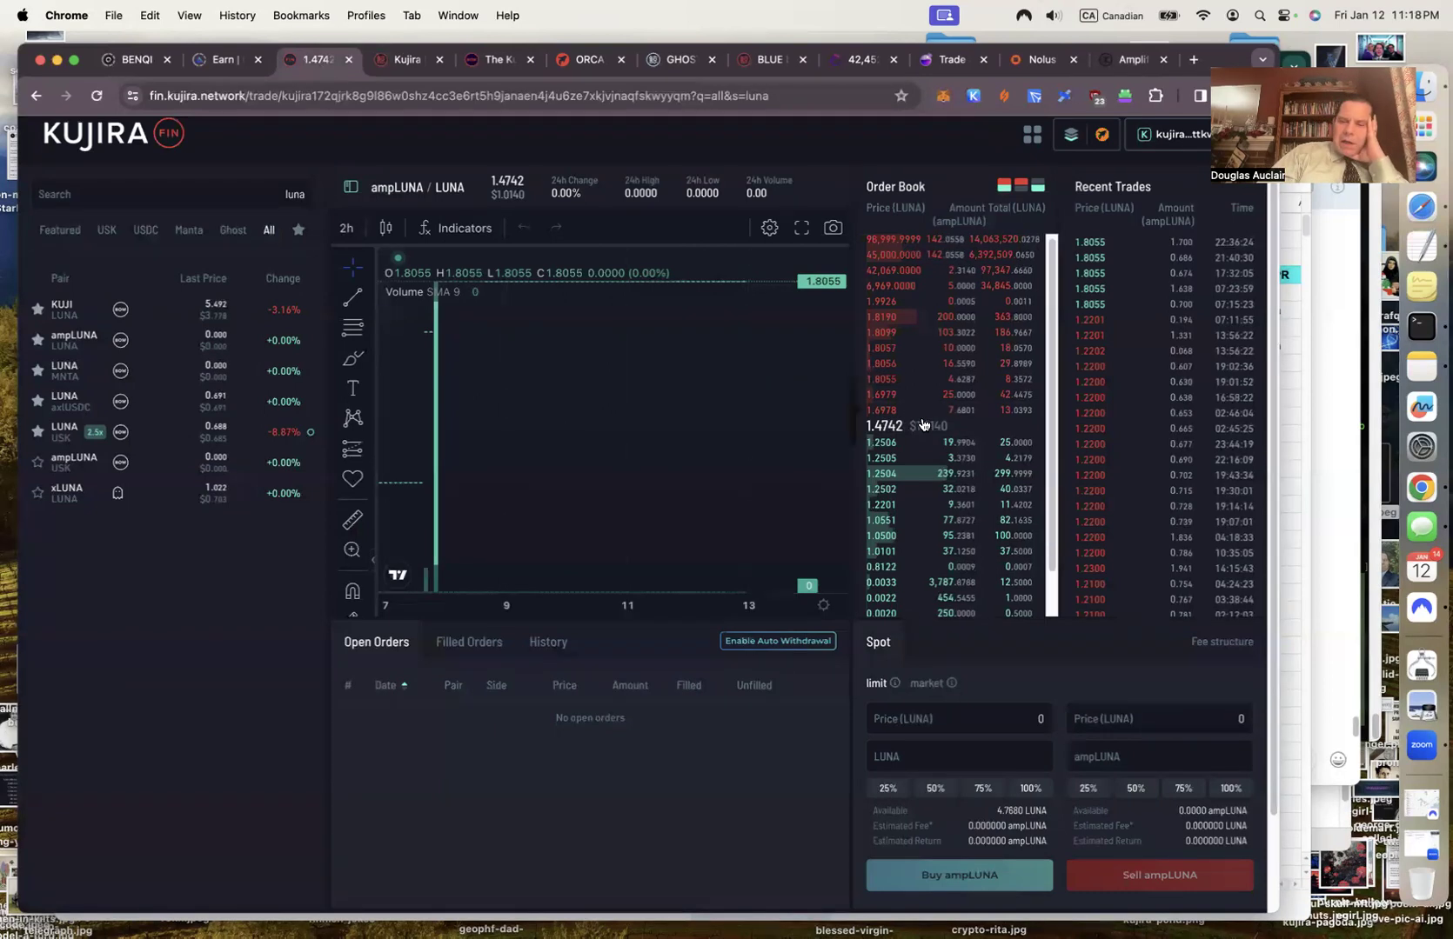
mouse_move(909, 443)
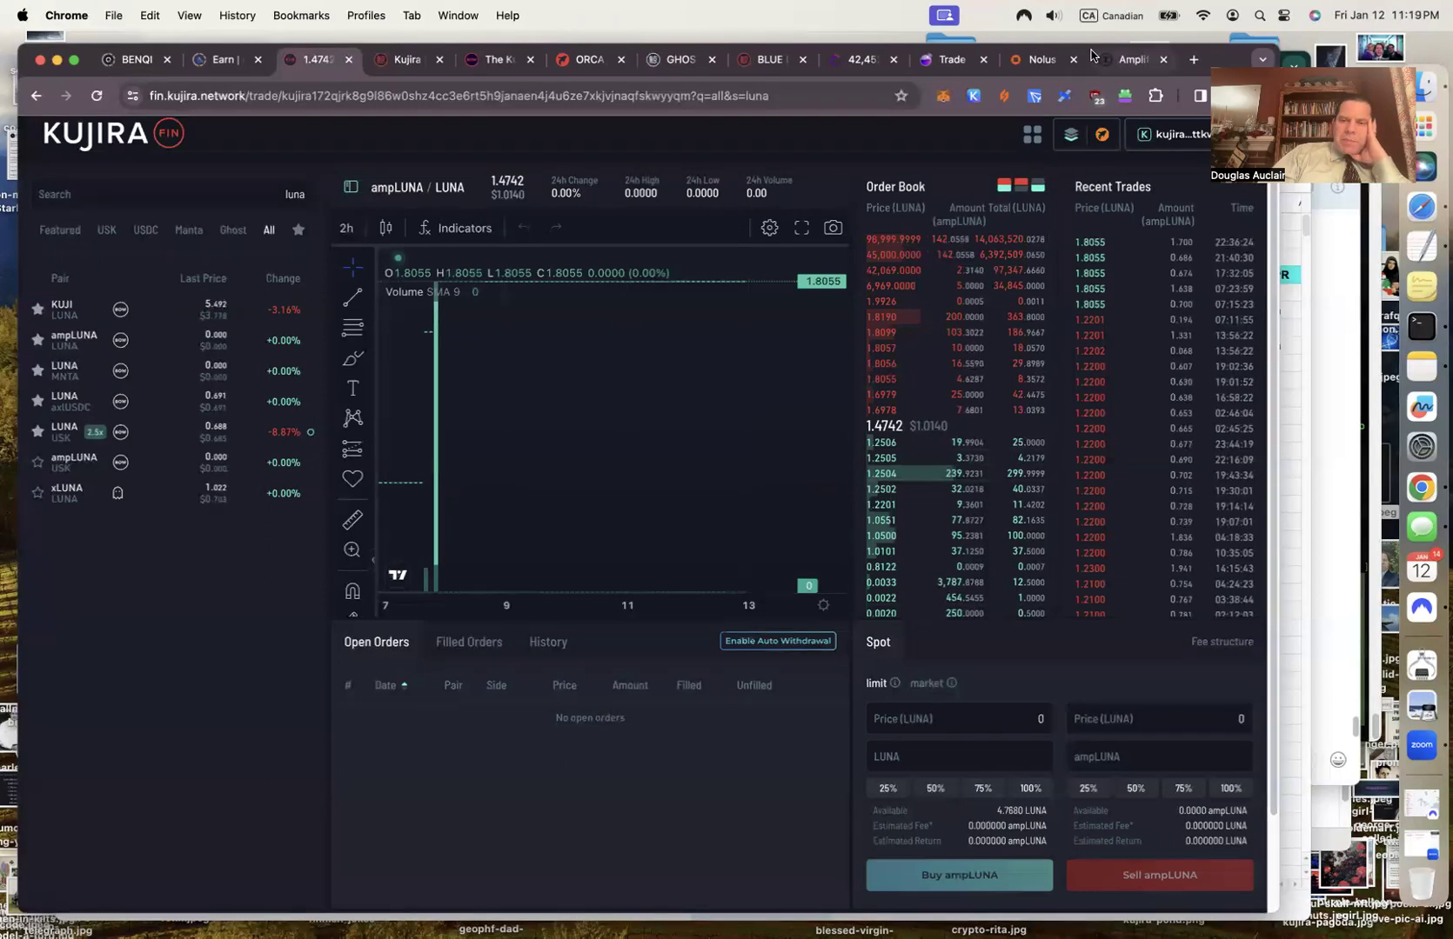
click(1133, 61)
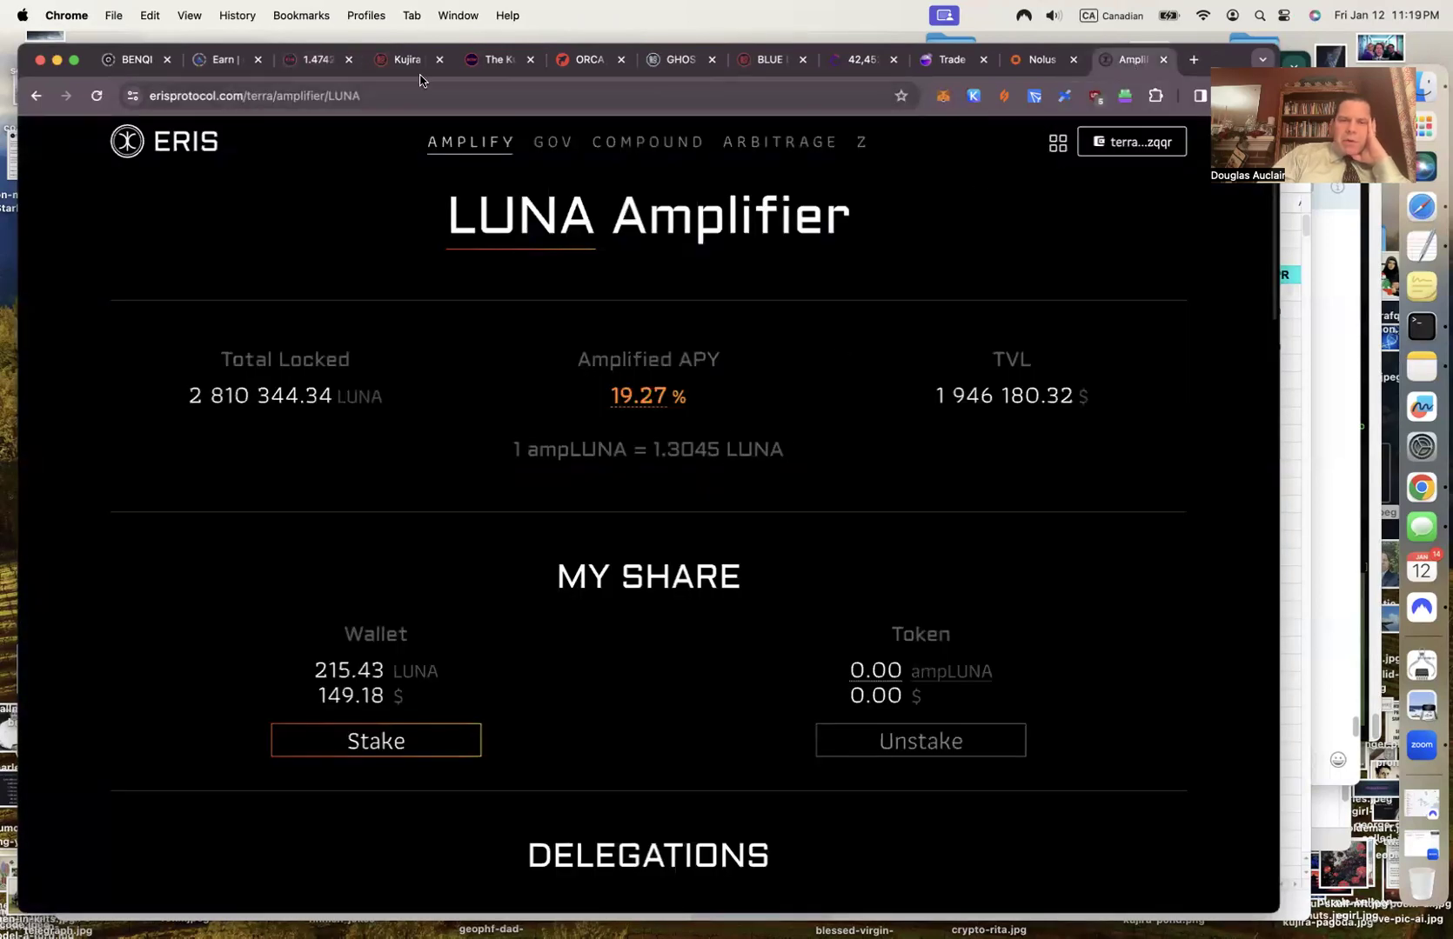
click(299, 61)
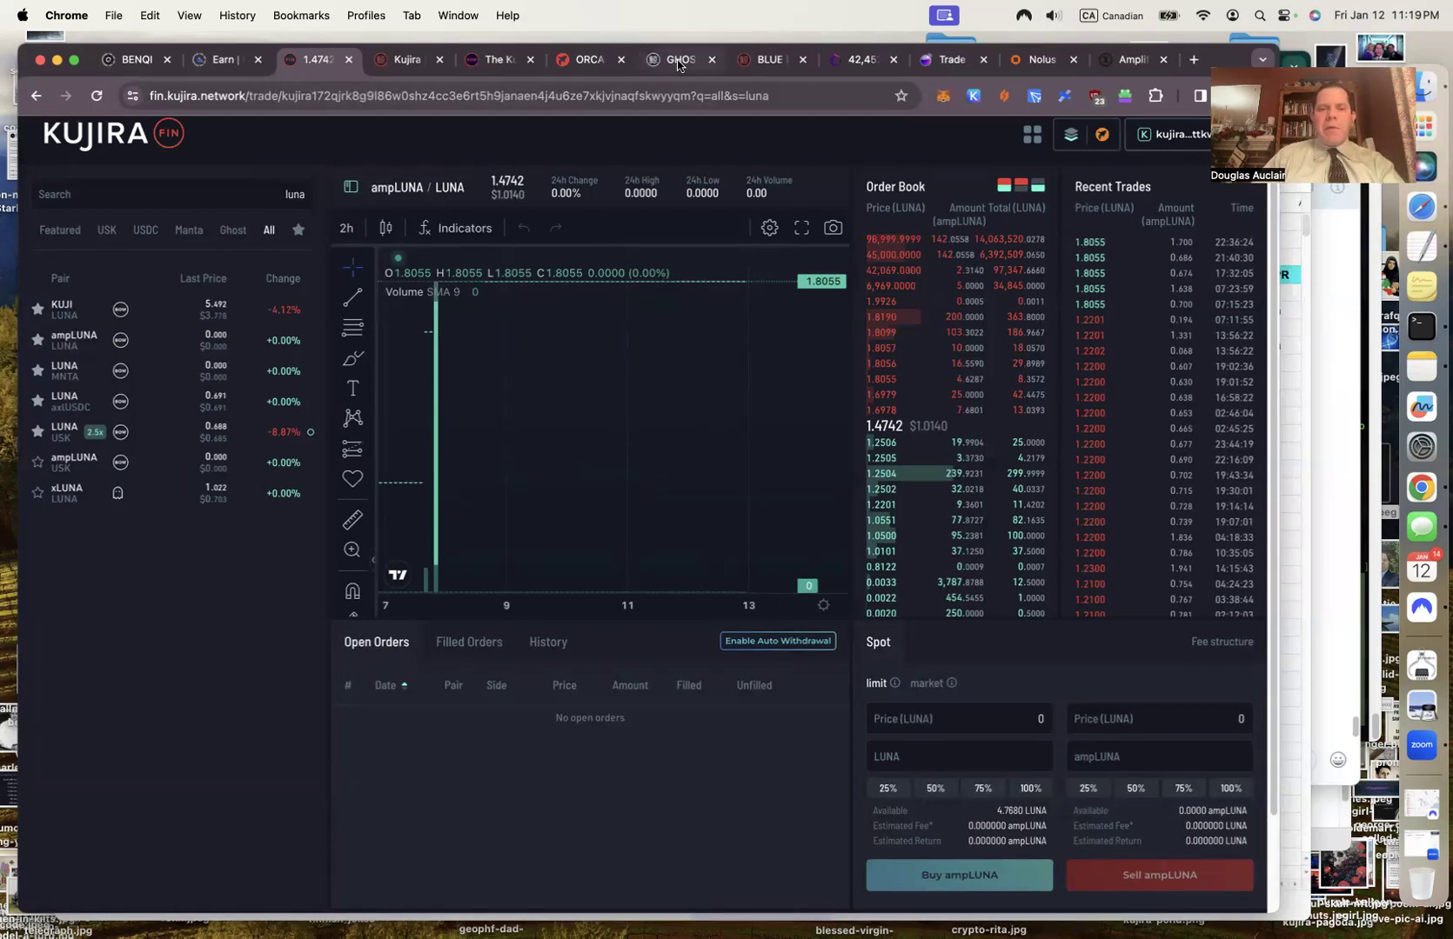
Switch to Kujira GHOST and submit a LUNA vault deposit for the maximum 4.767953 LUNA.
click(681, 59)
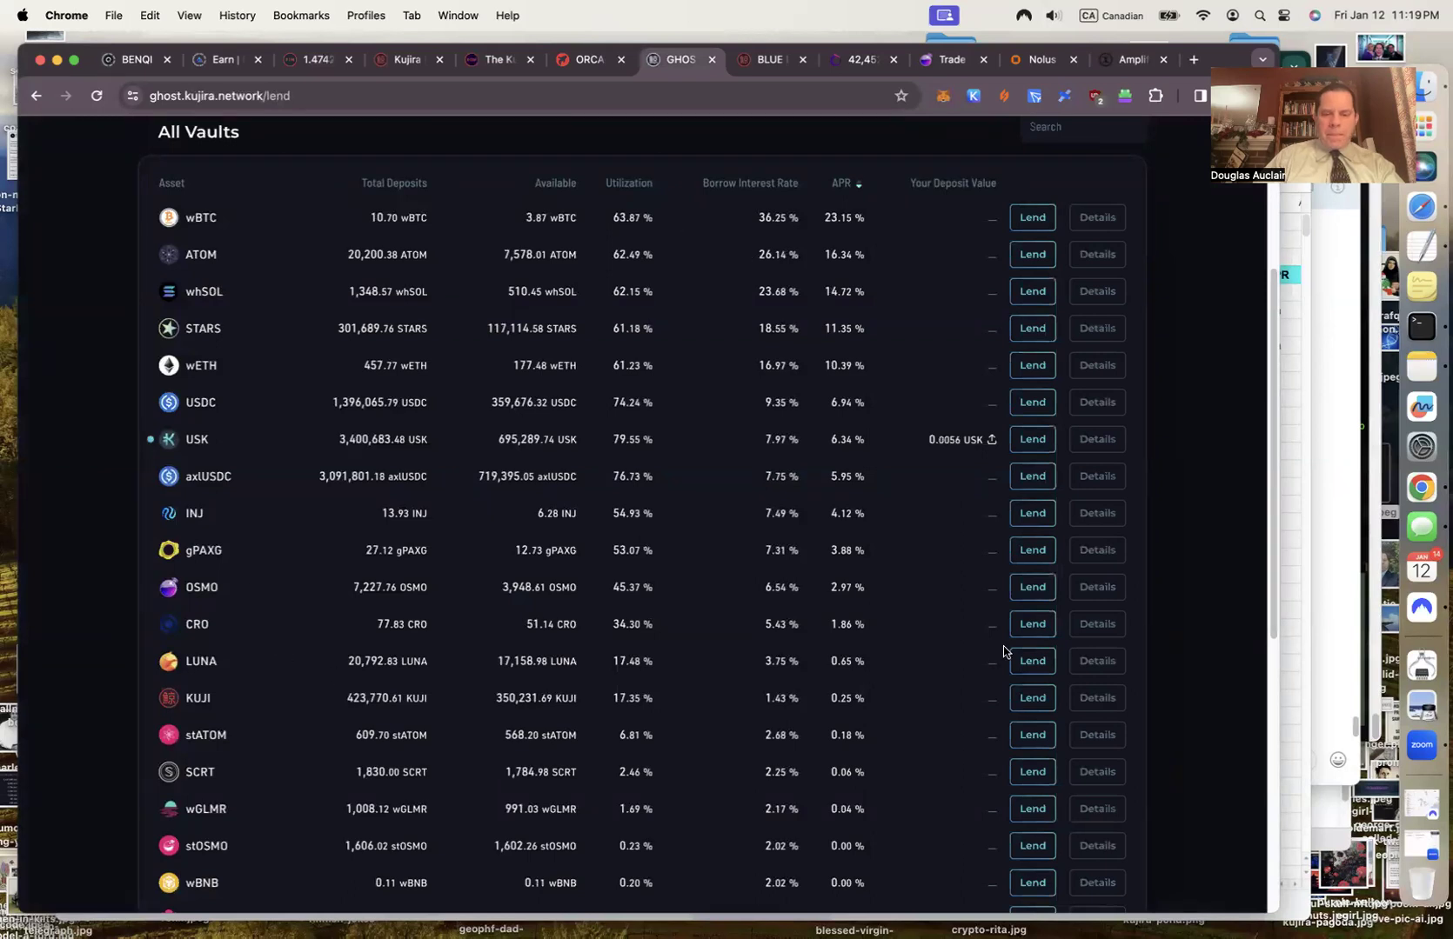
click(1046, 663)
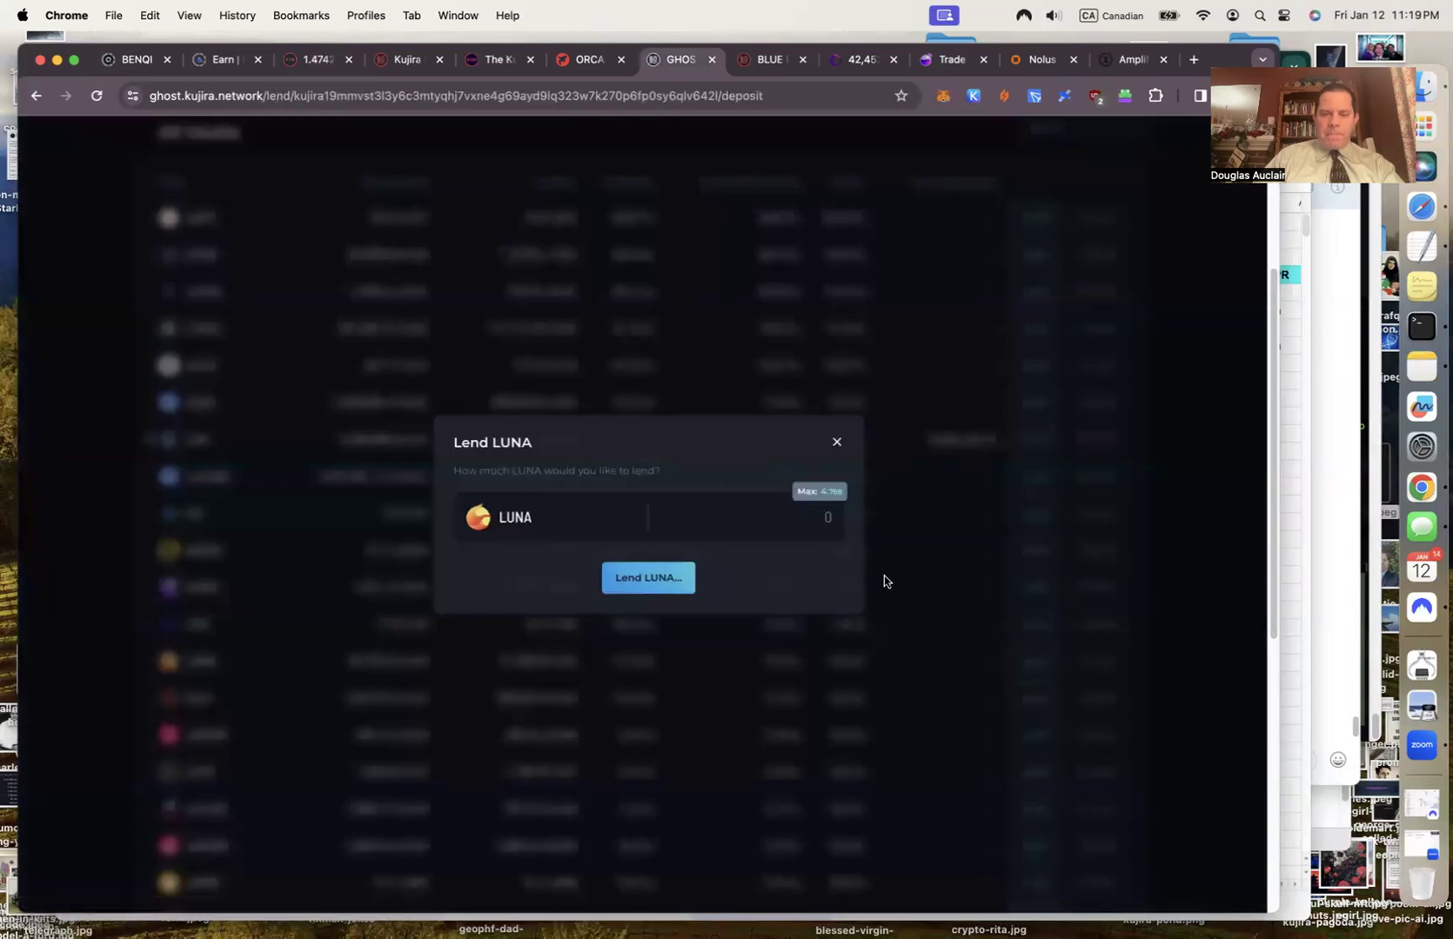
click(824, 490)
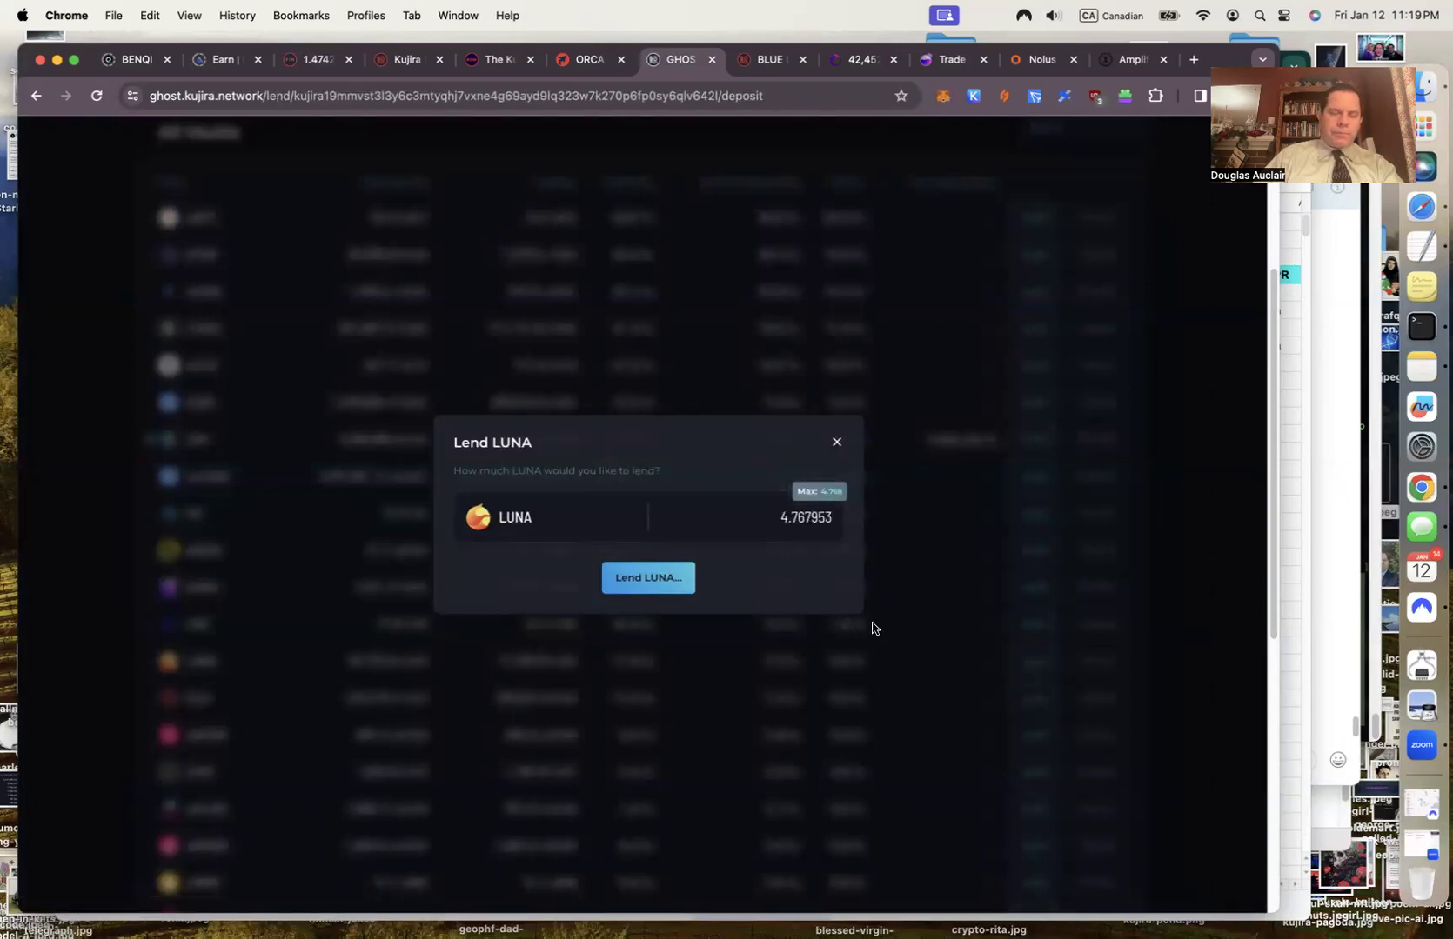
click(661, 588)
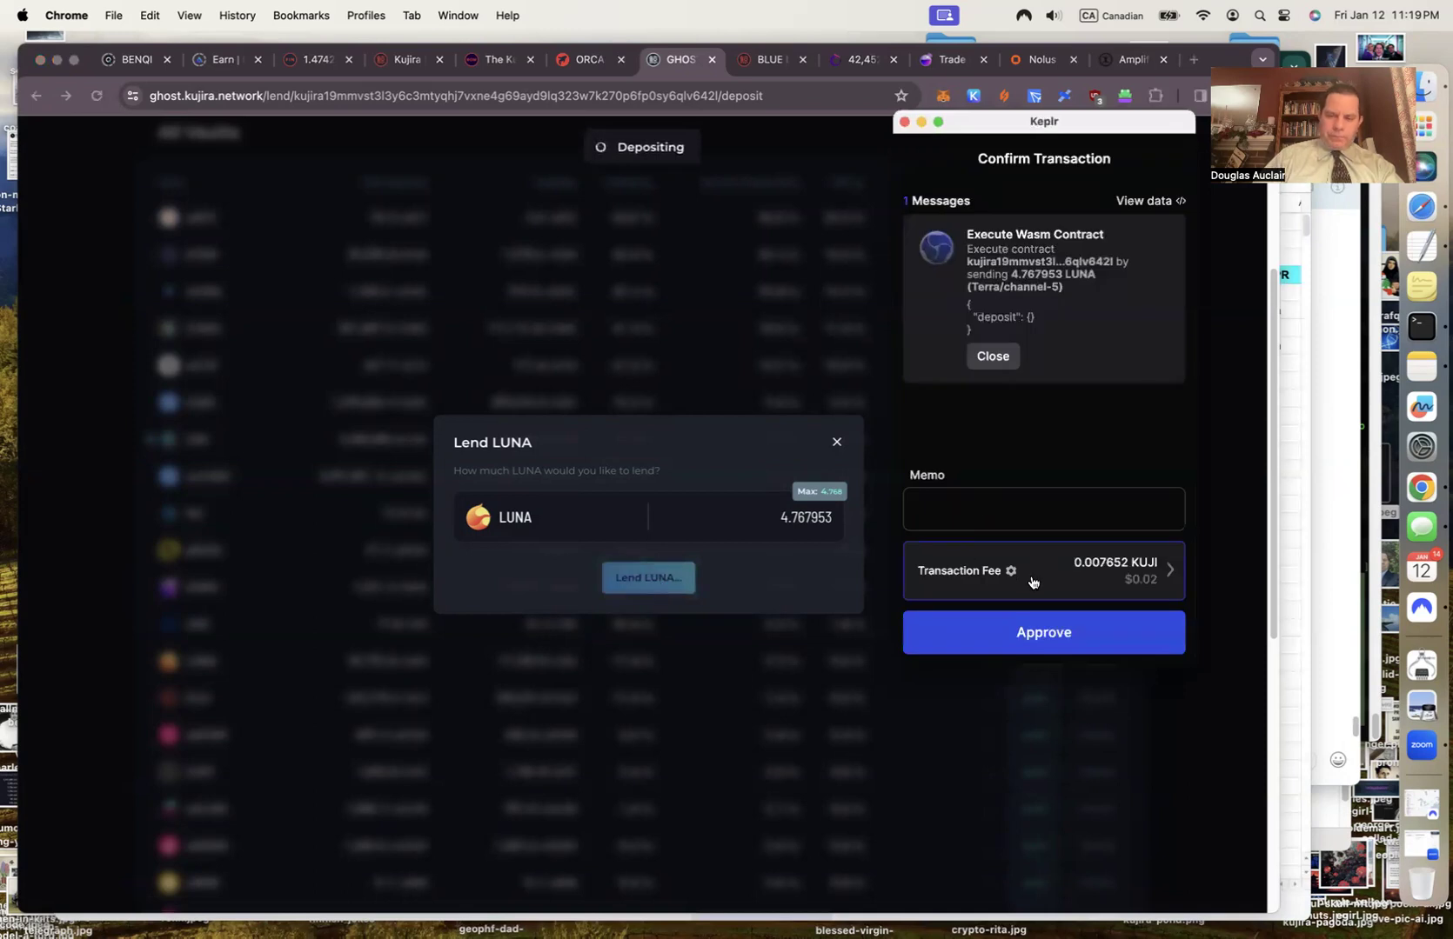
Add the memo "Lend liquidated LUNA on Ghost" to the deposit transaction in Keplr and approve it.
click(981, 507)
text(Len)
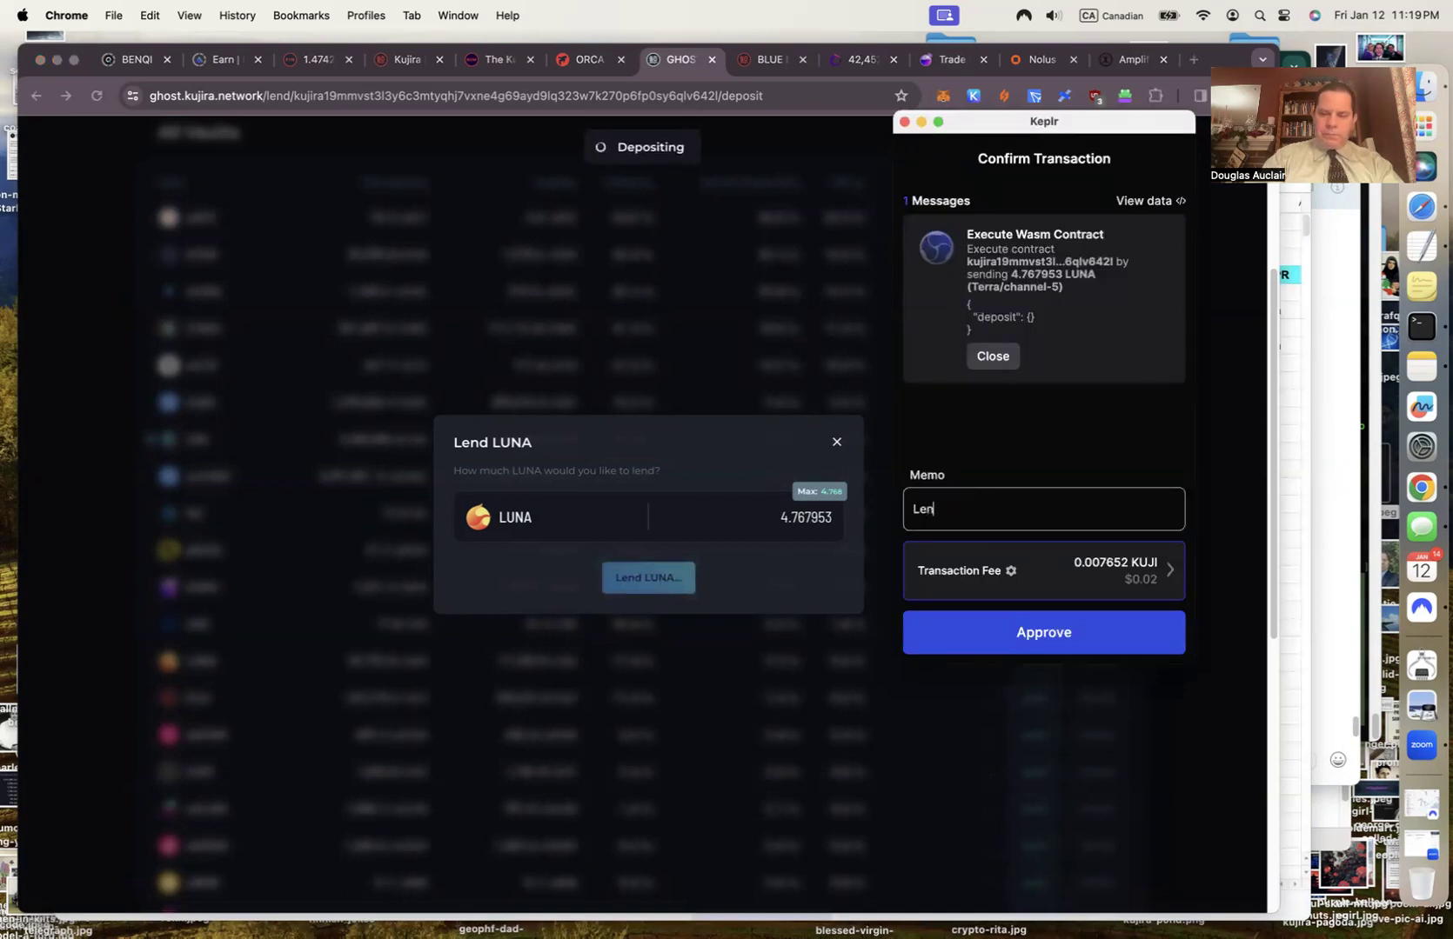
text(d arb'd LUNA)
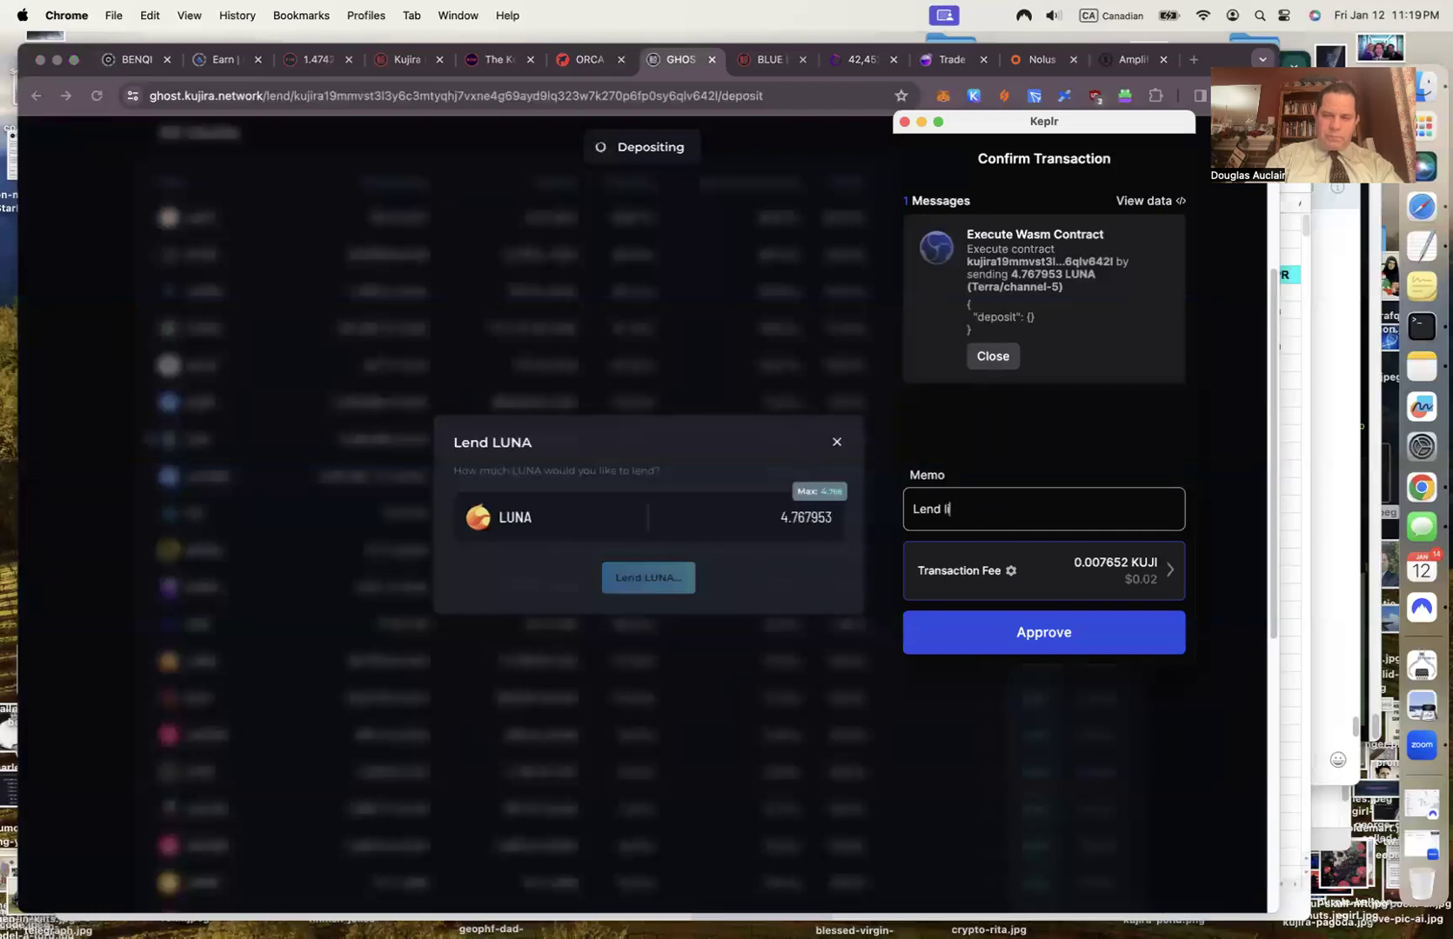
text(ated LUNA)
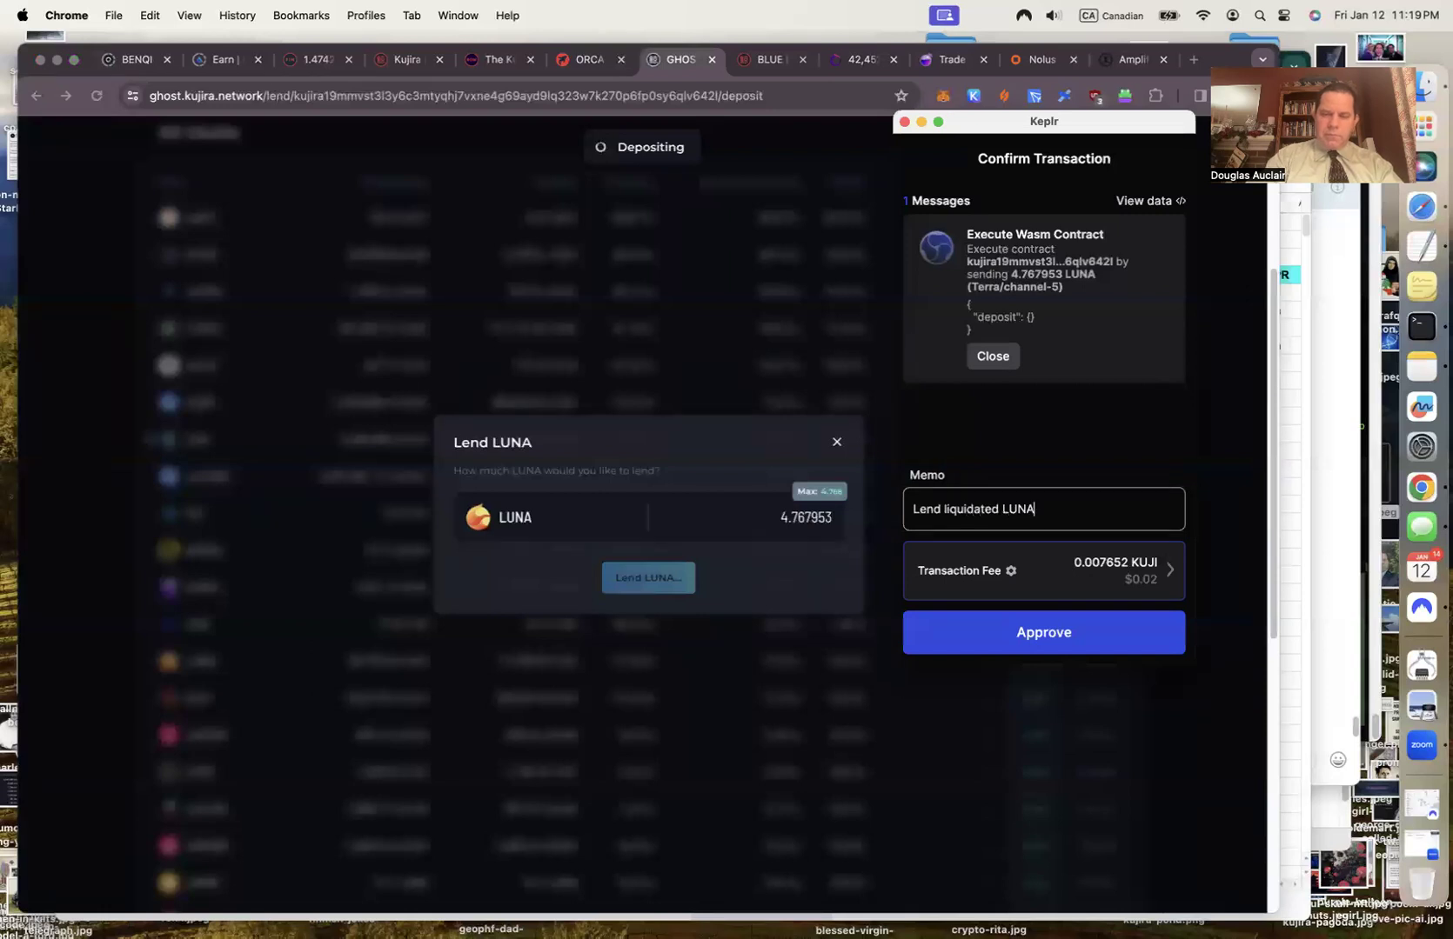
text( on Ghost)
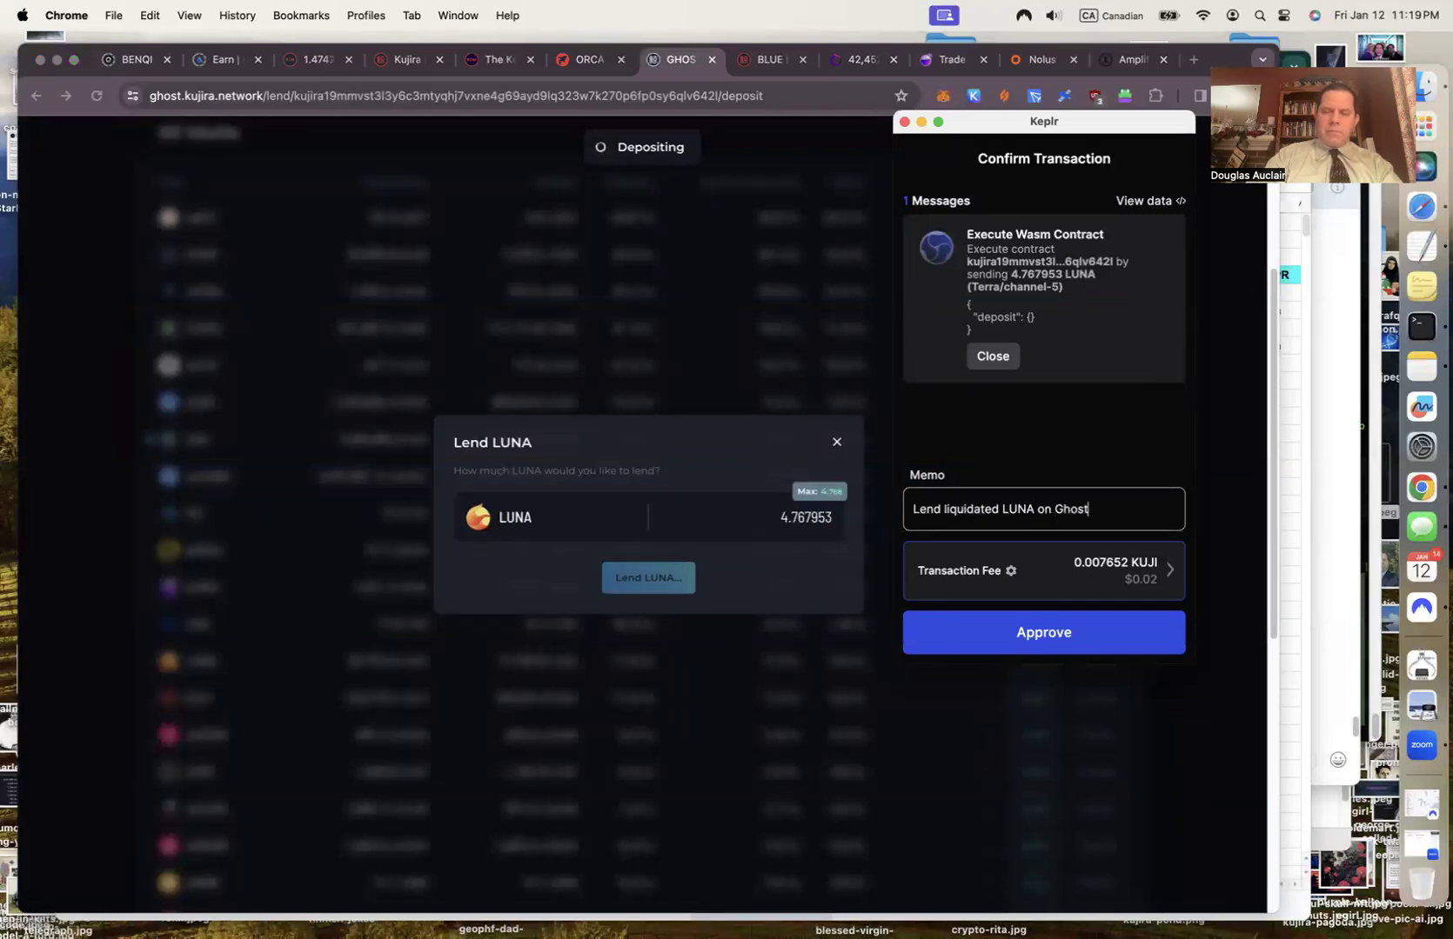
click(1049, 644)
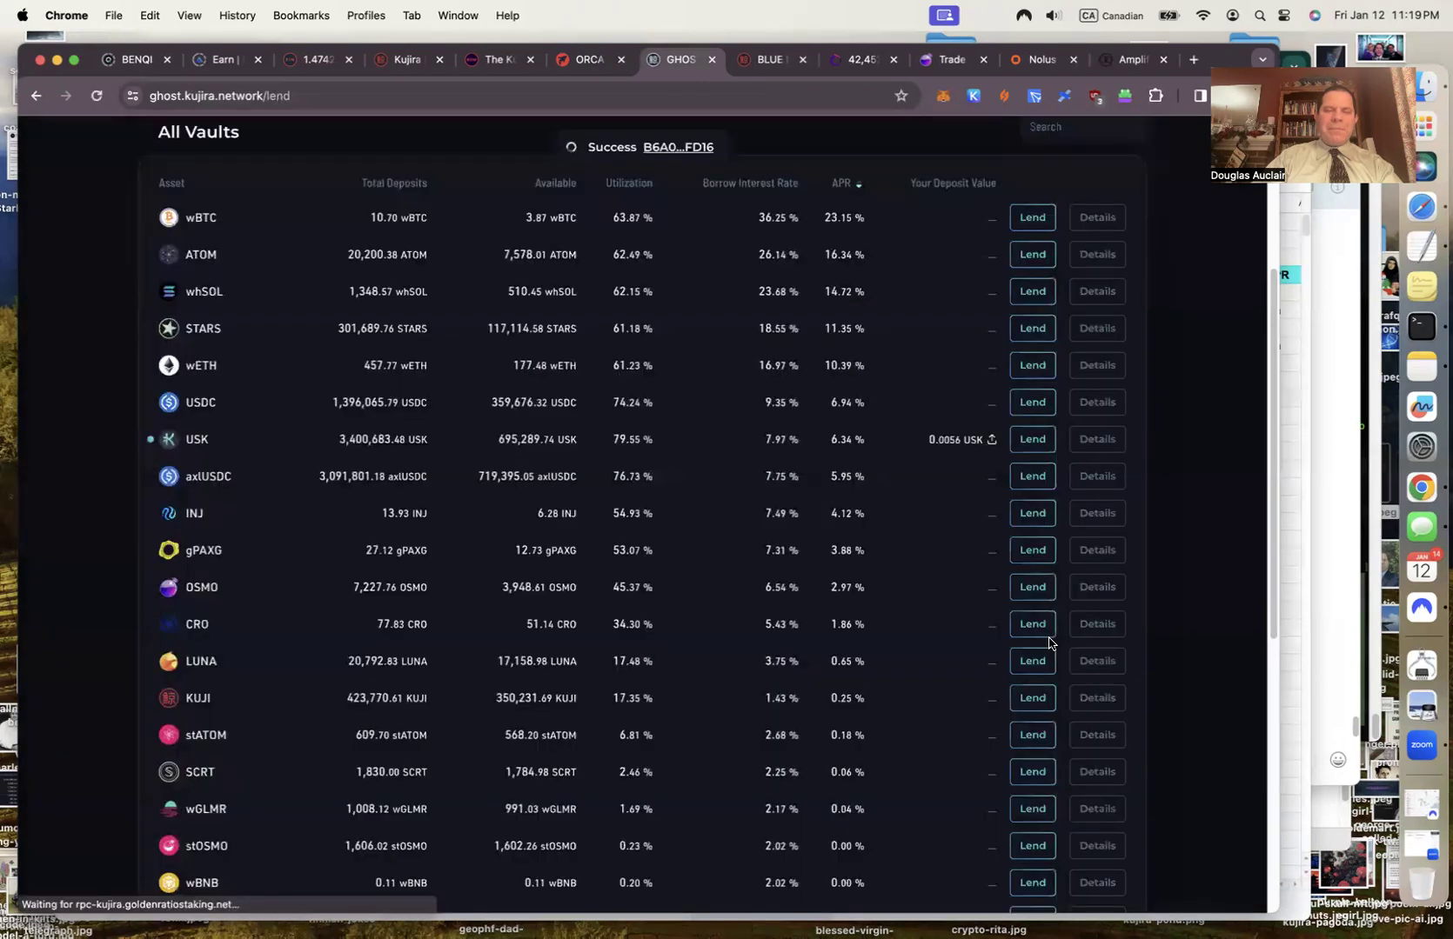
View the deposit's transaction details in Kujira Finder, review the GHOST vaults, and check the open order in FIN's LUNA/USK market.
click(699, 147)
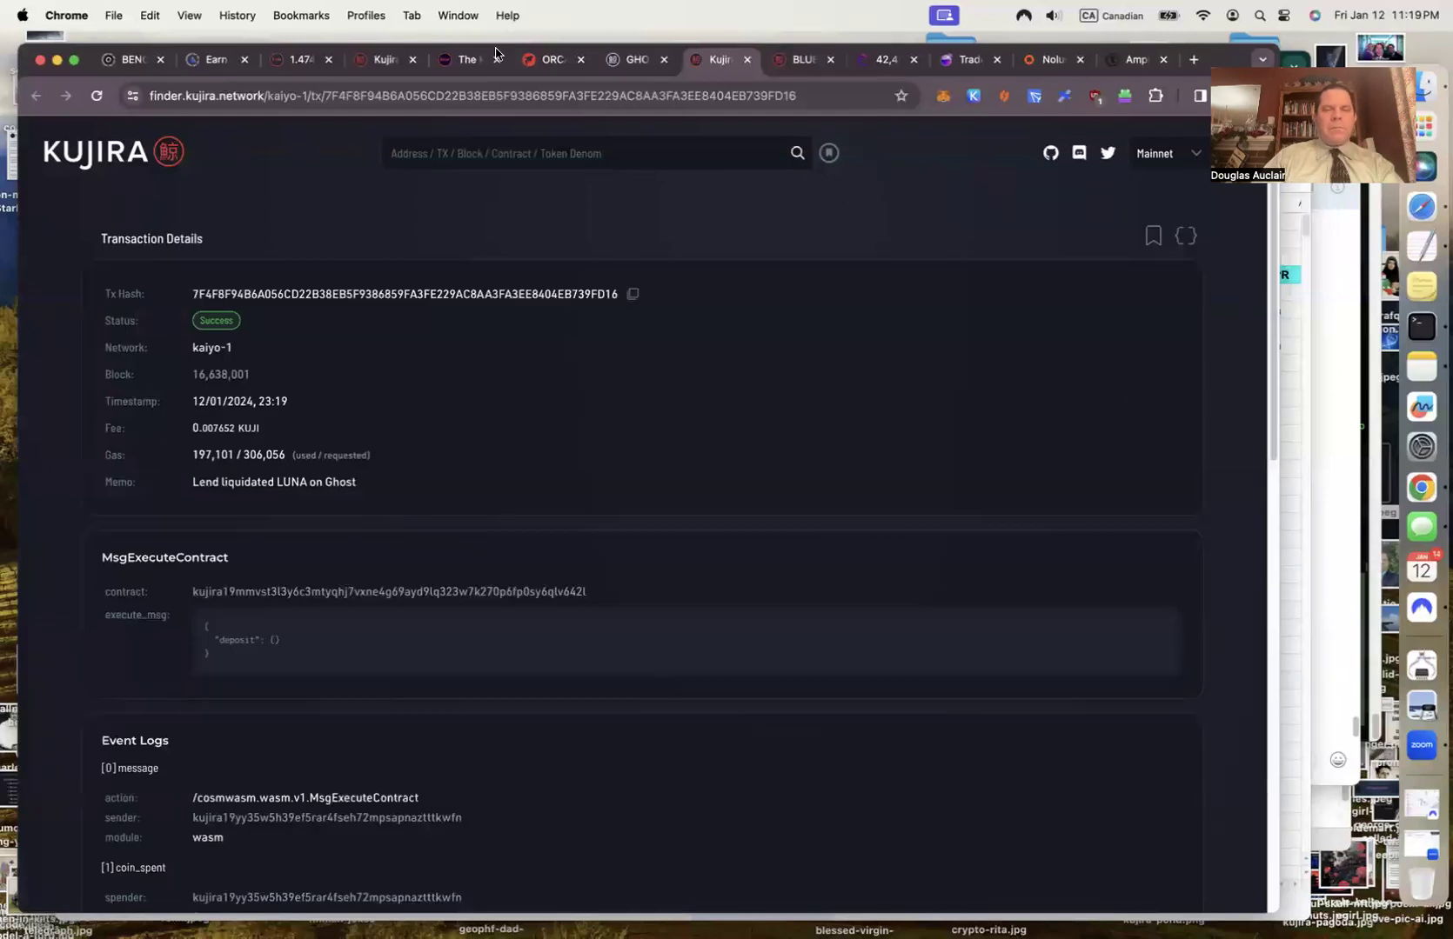
click(630, 63)
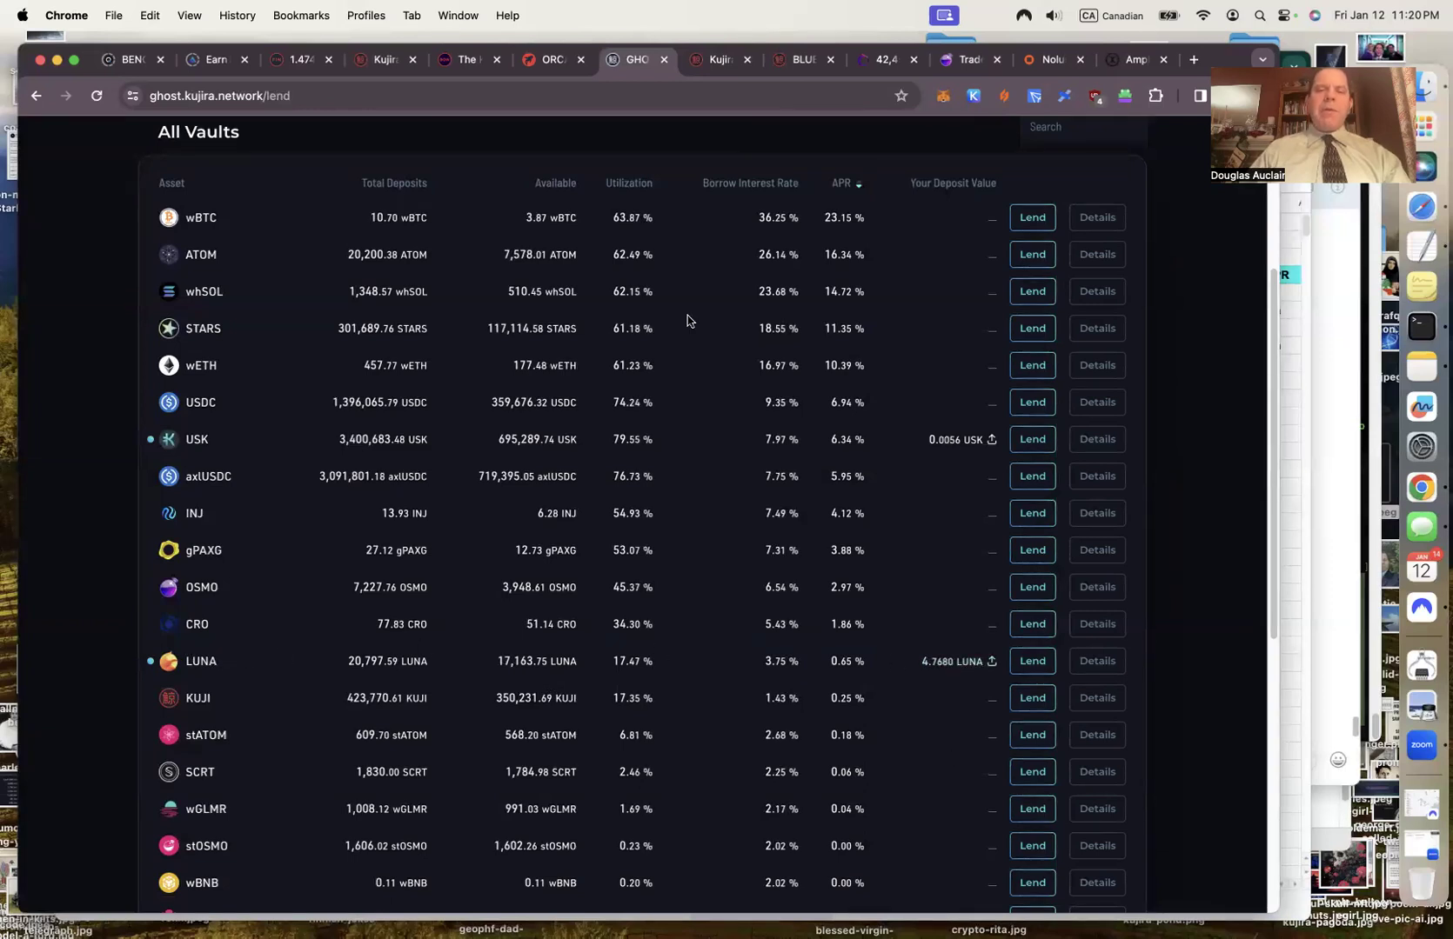
click(295, 60)
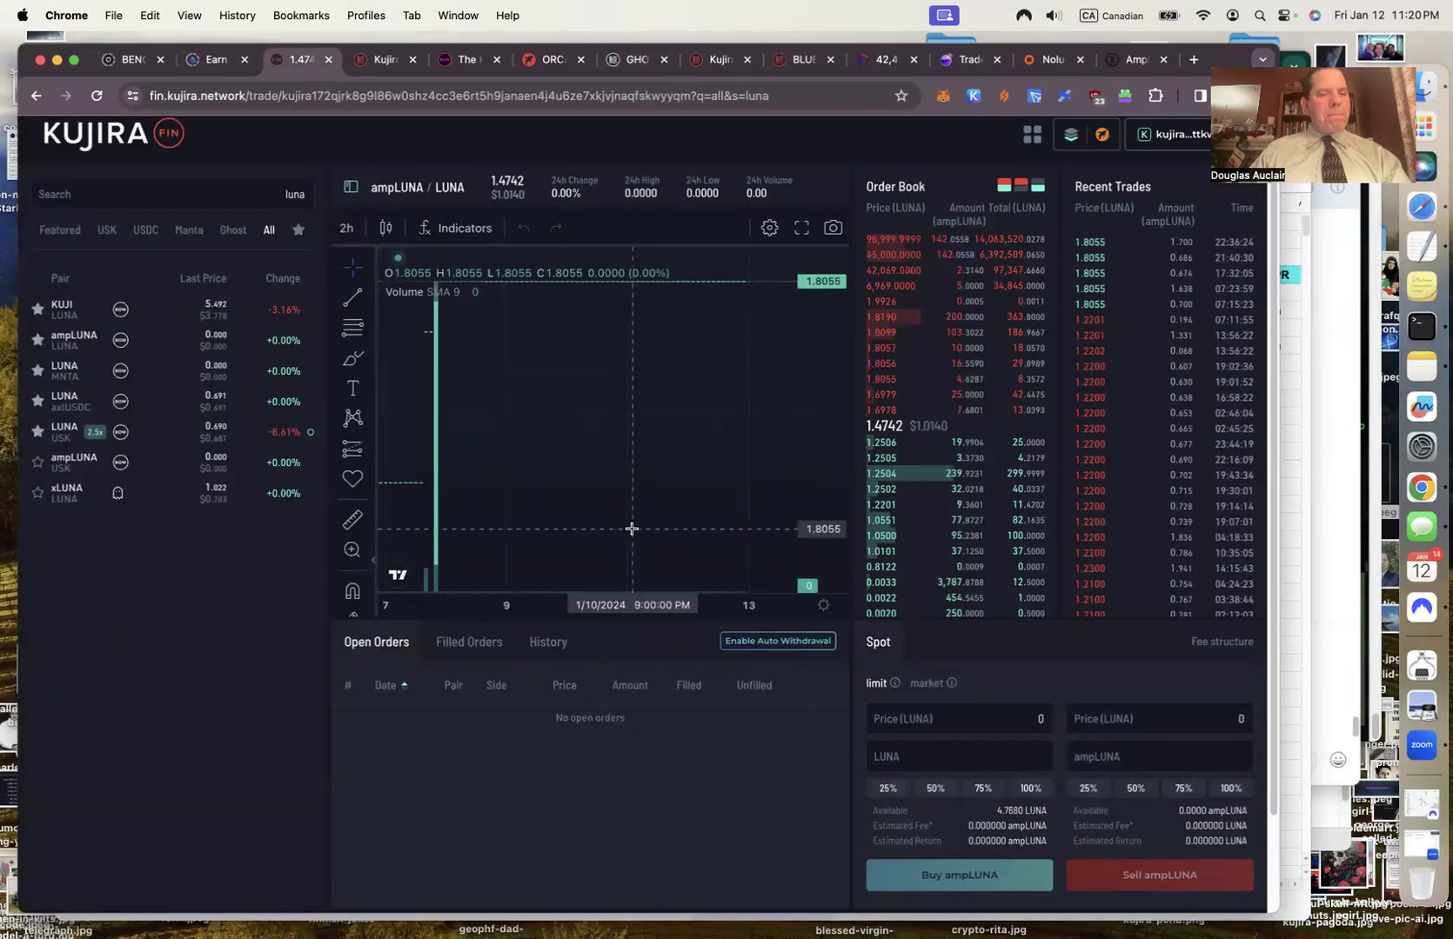
click(66, 433)
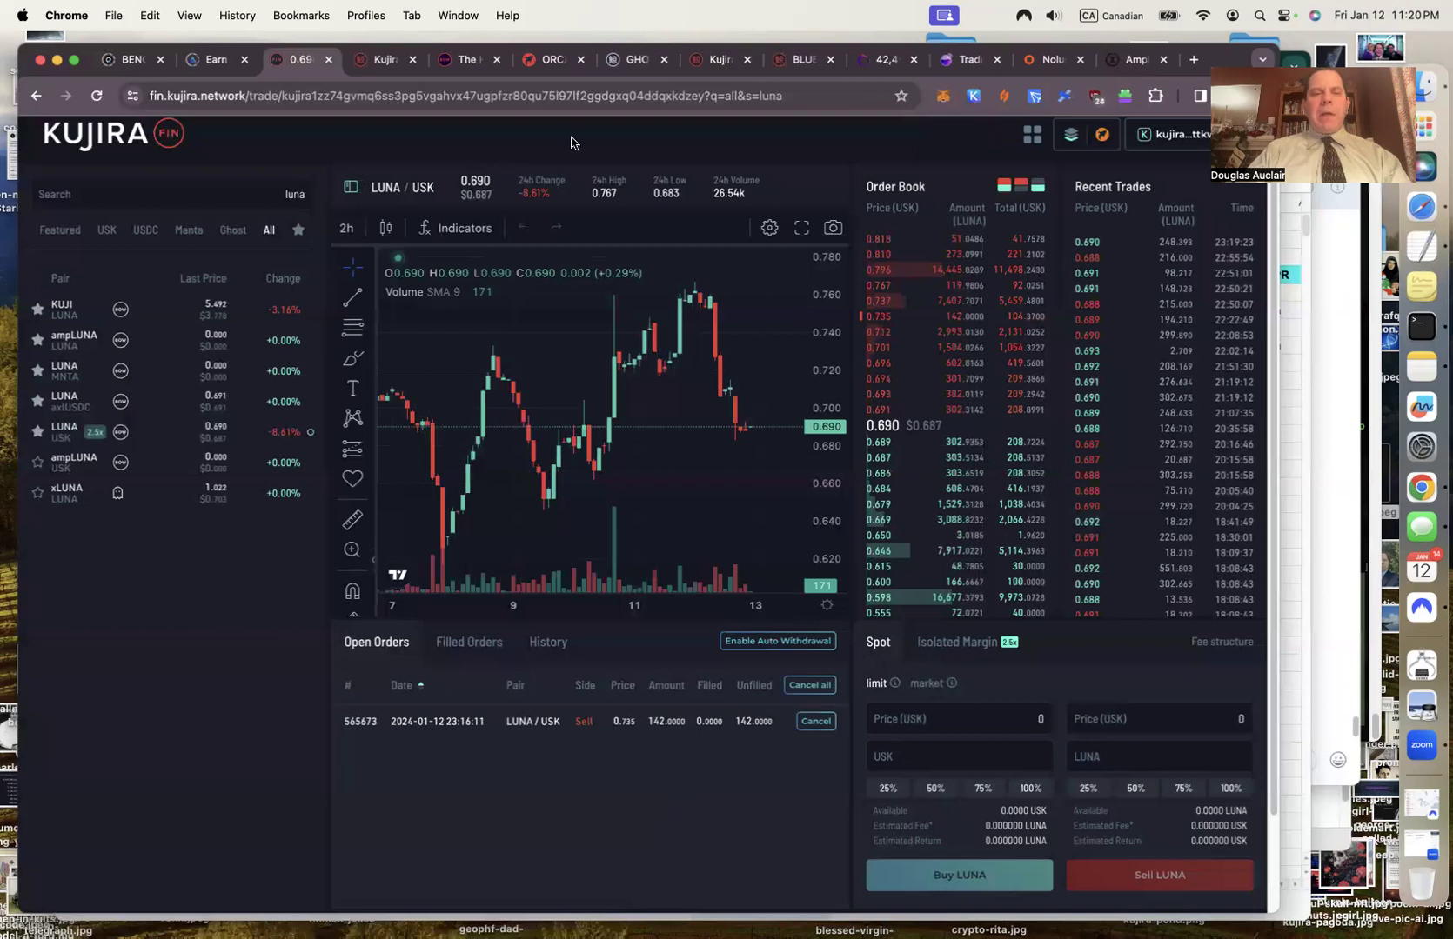
Switch to Kujira ORCA and open the market for bidding on liquidated KUJI using xUSK.
click(548, 60)
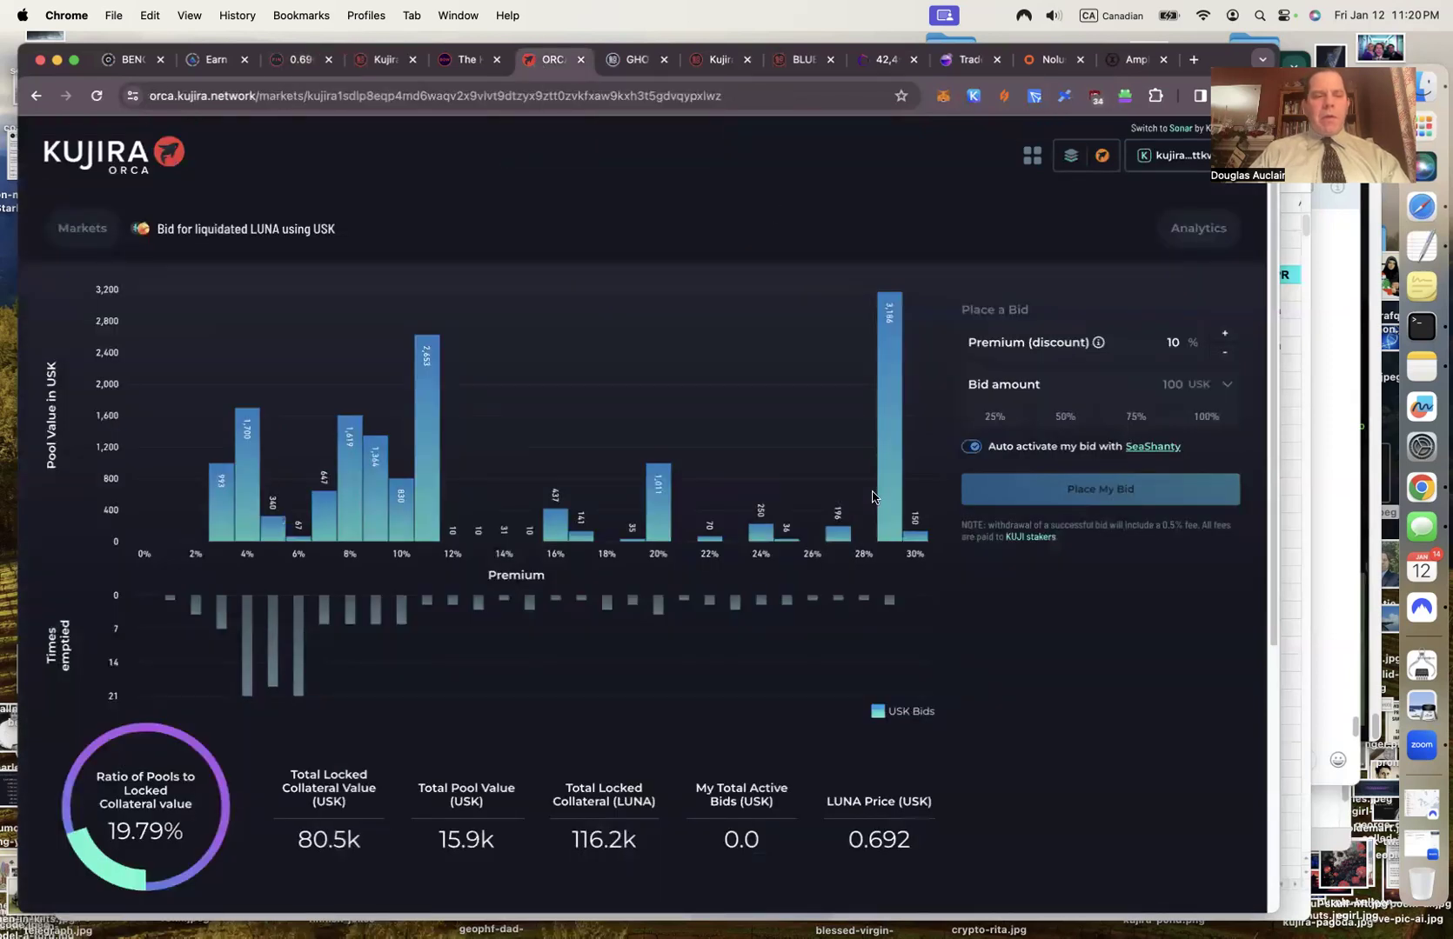
click(82, 229)
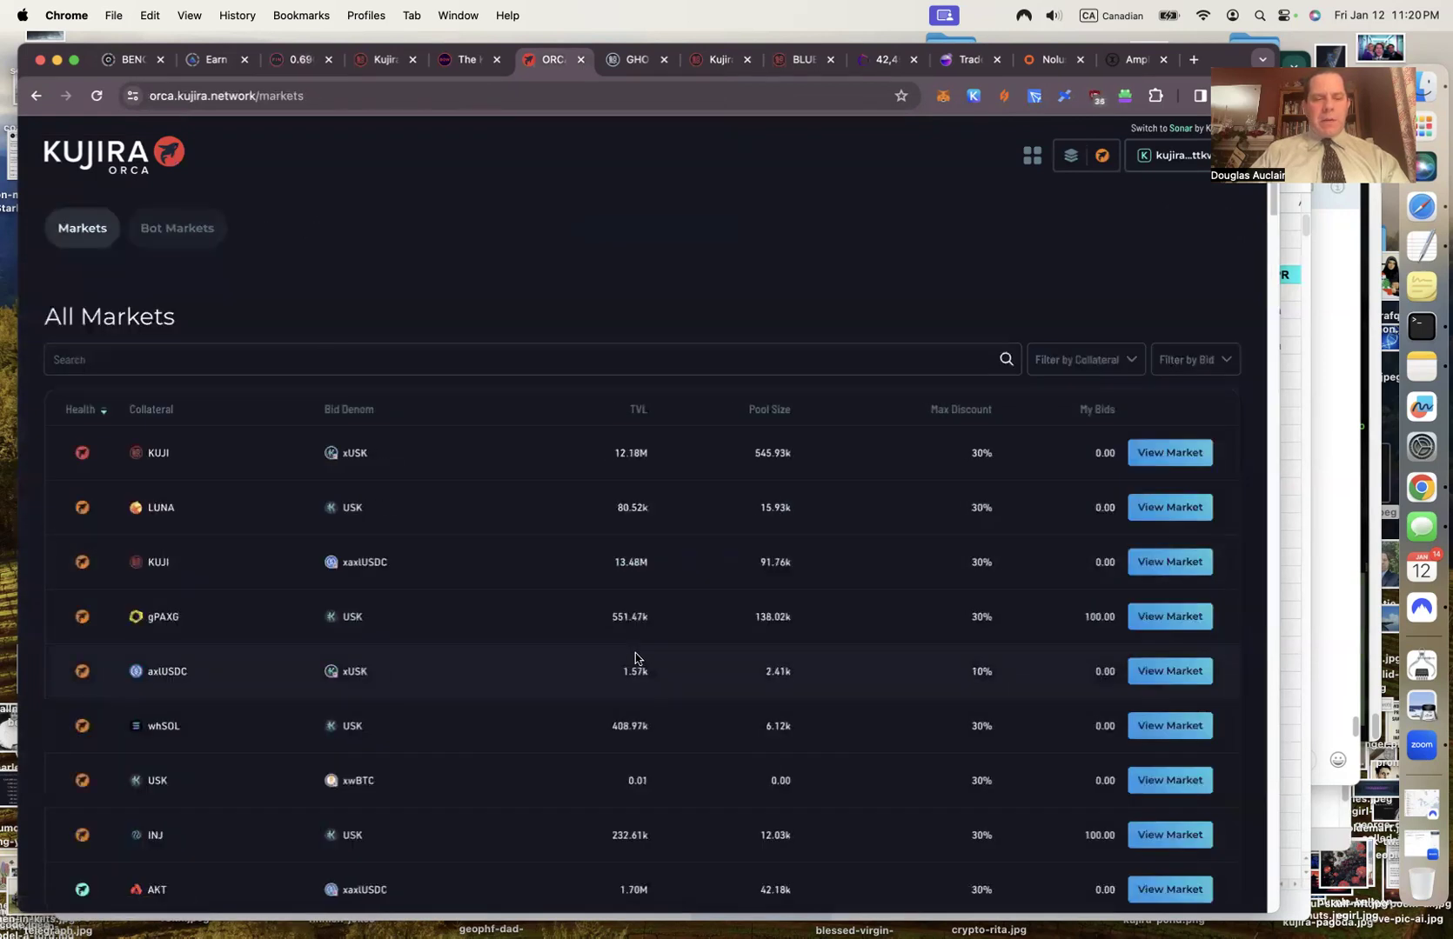
click(1175, 453)
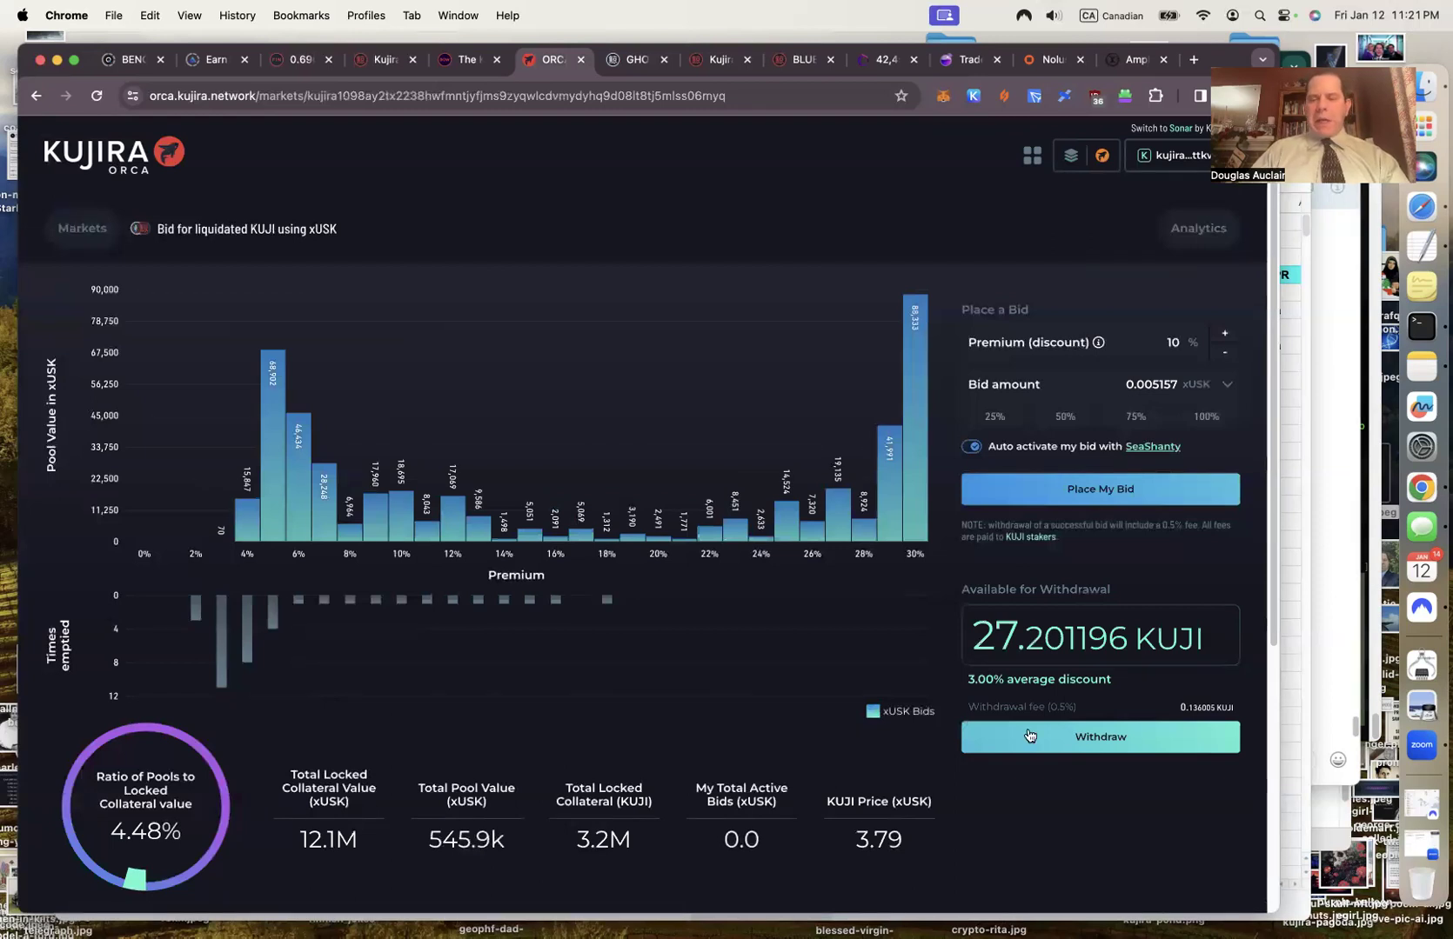
Review the fulfilled KUJI bid in row 8 of the ORCA arbitration sheet, including its liquidated amount, quote, value and bid quote.
click(1287, 640)
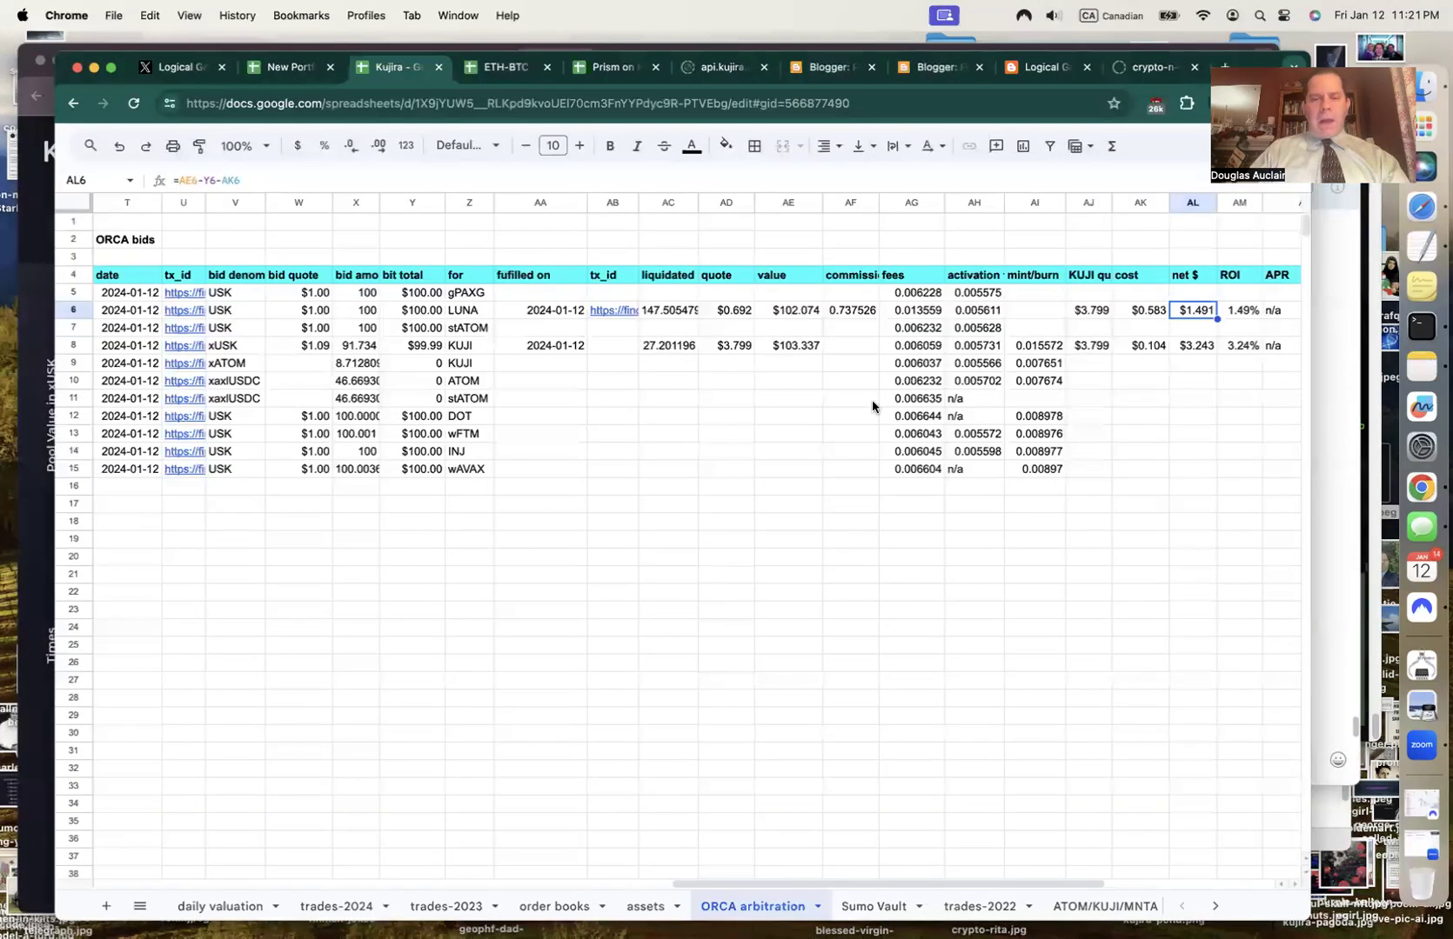
drag(529, 346, 815, 351)
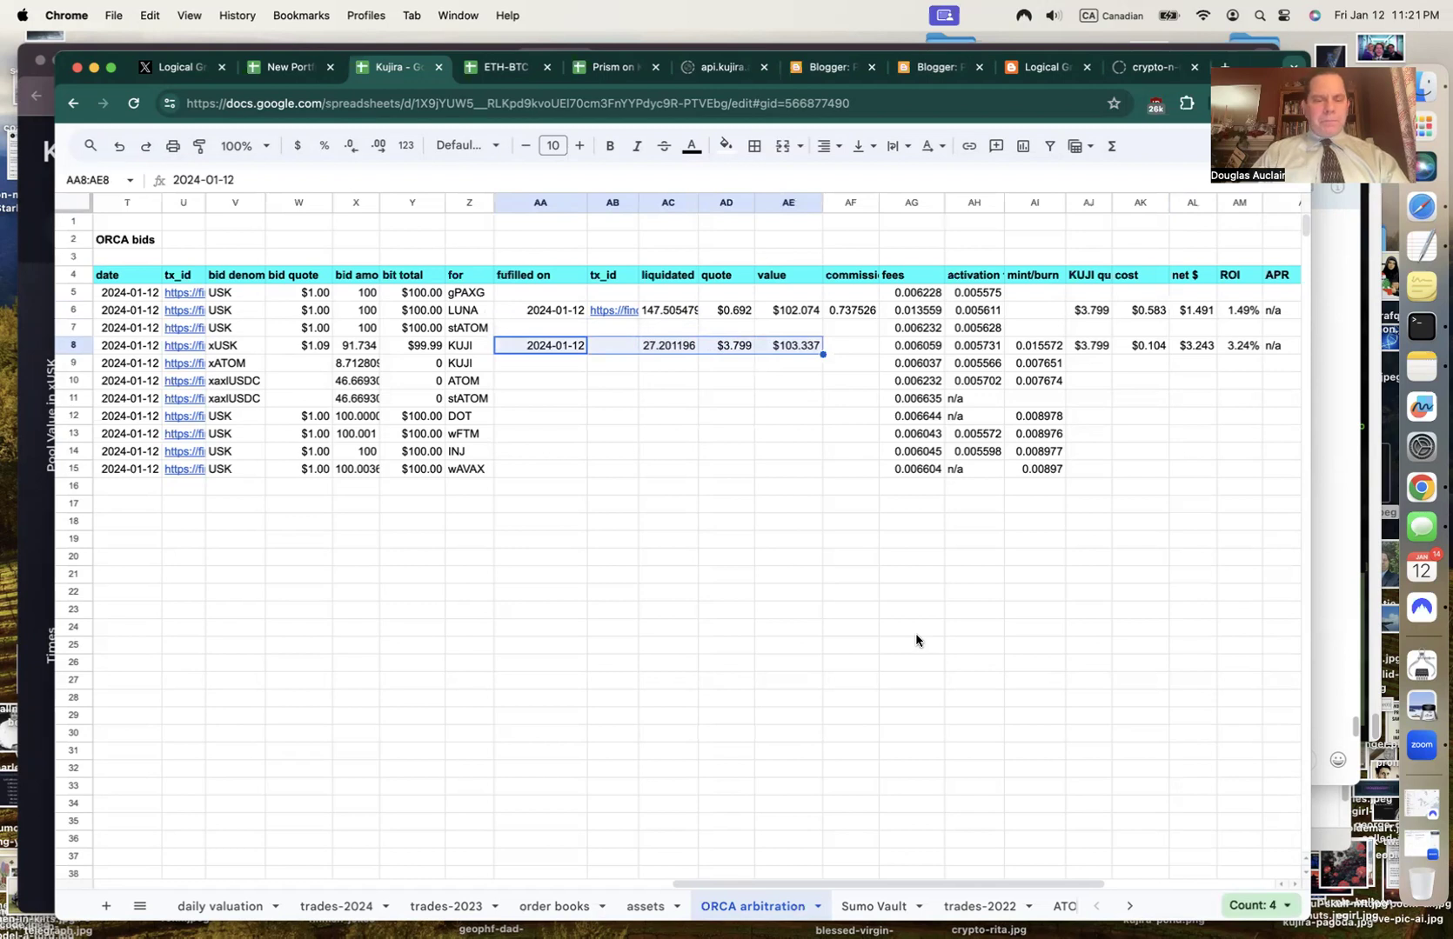
click(732, 345)
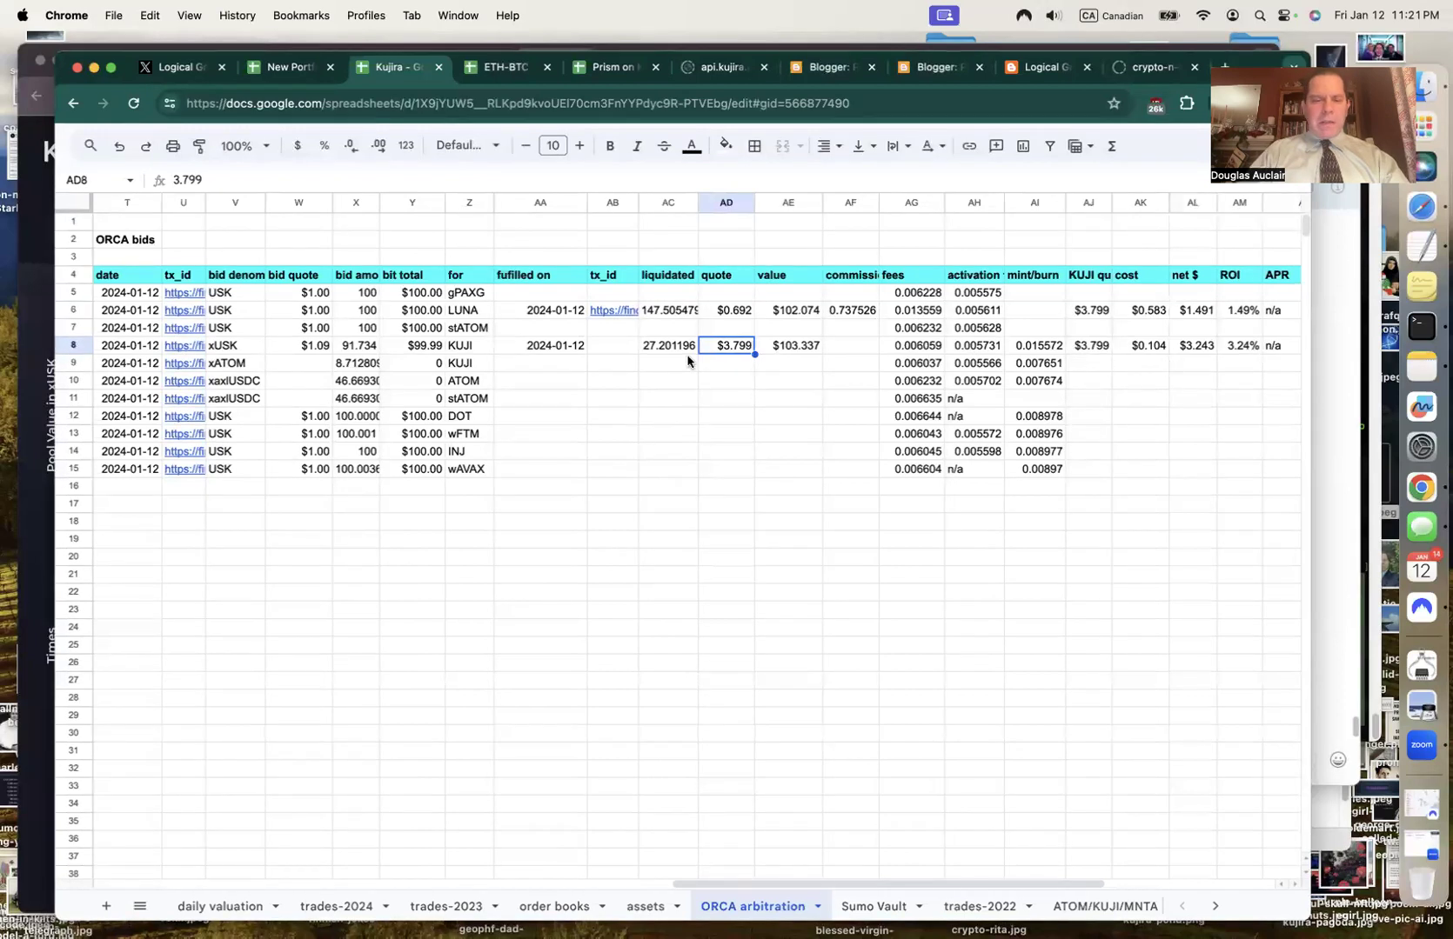
click(320, 347)
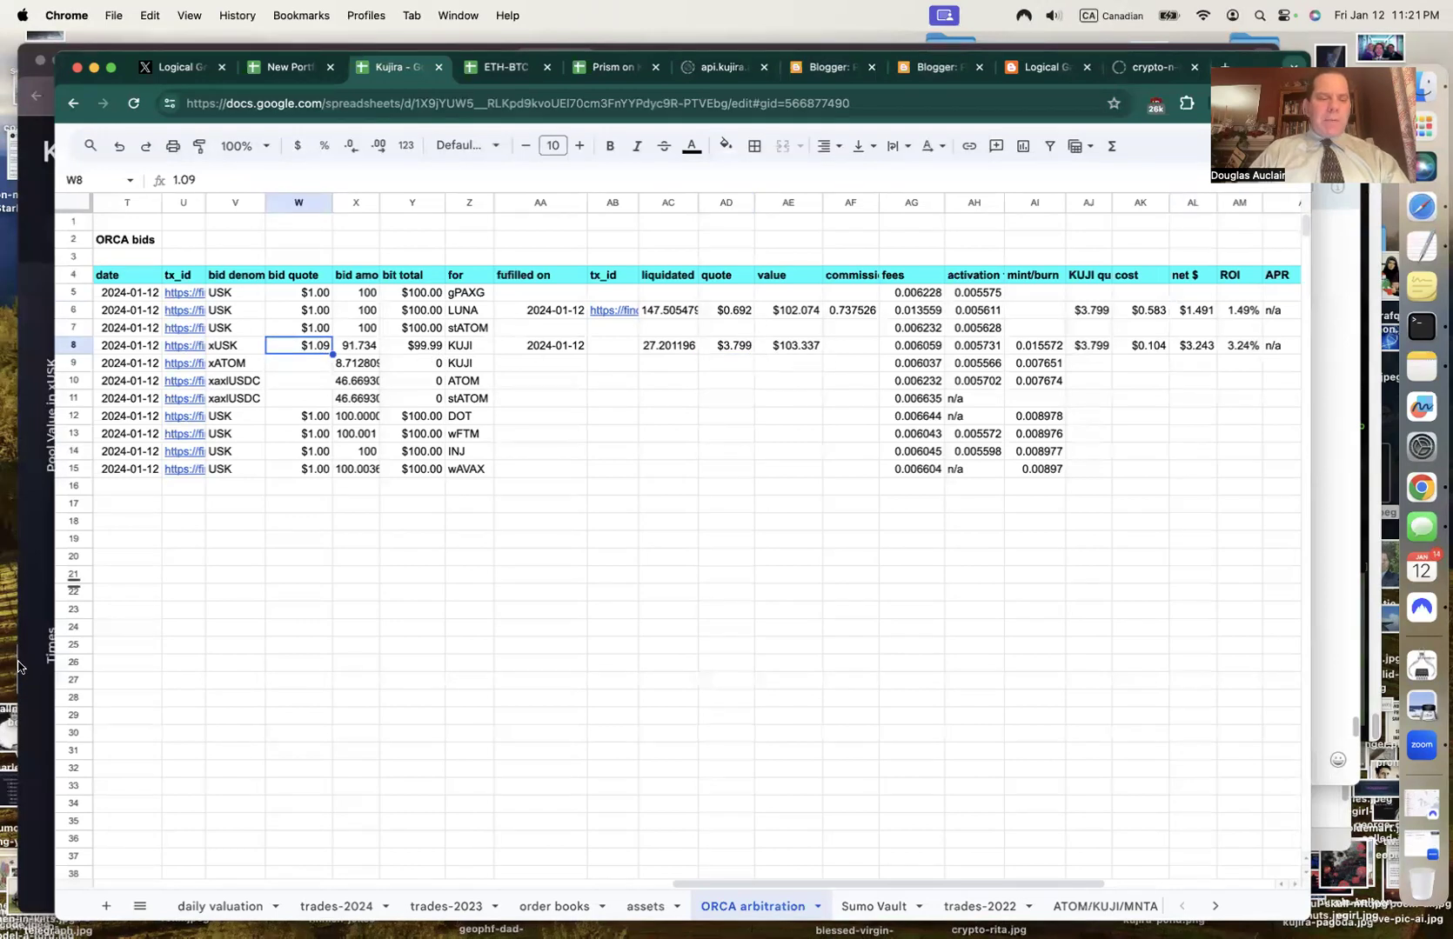
Withdraw the liquidated KUJI from ORCA, approving the claim in Keplr with the memo "claim KUJI from xUSK on ORCA".
click(22, 701)
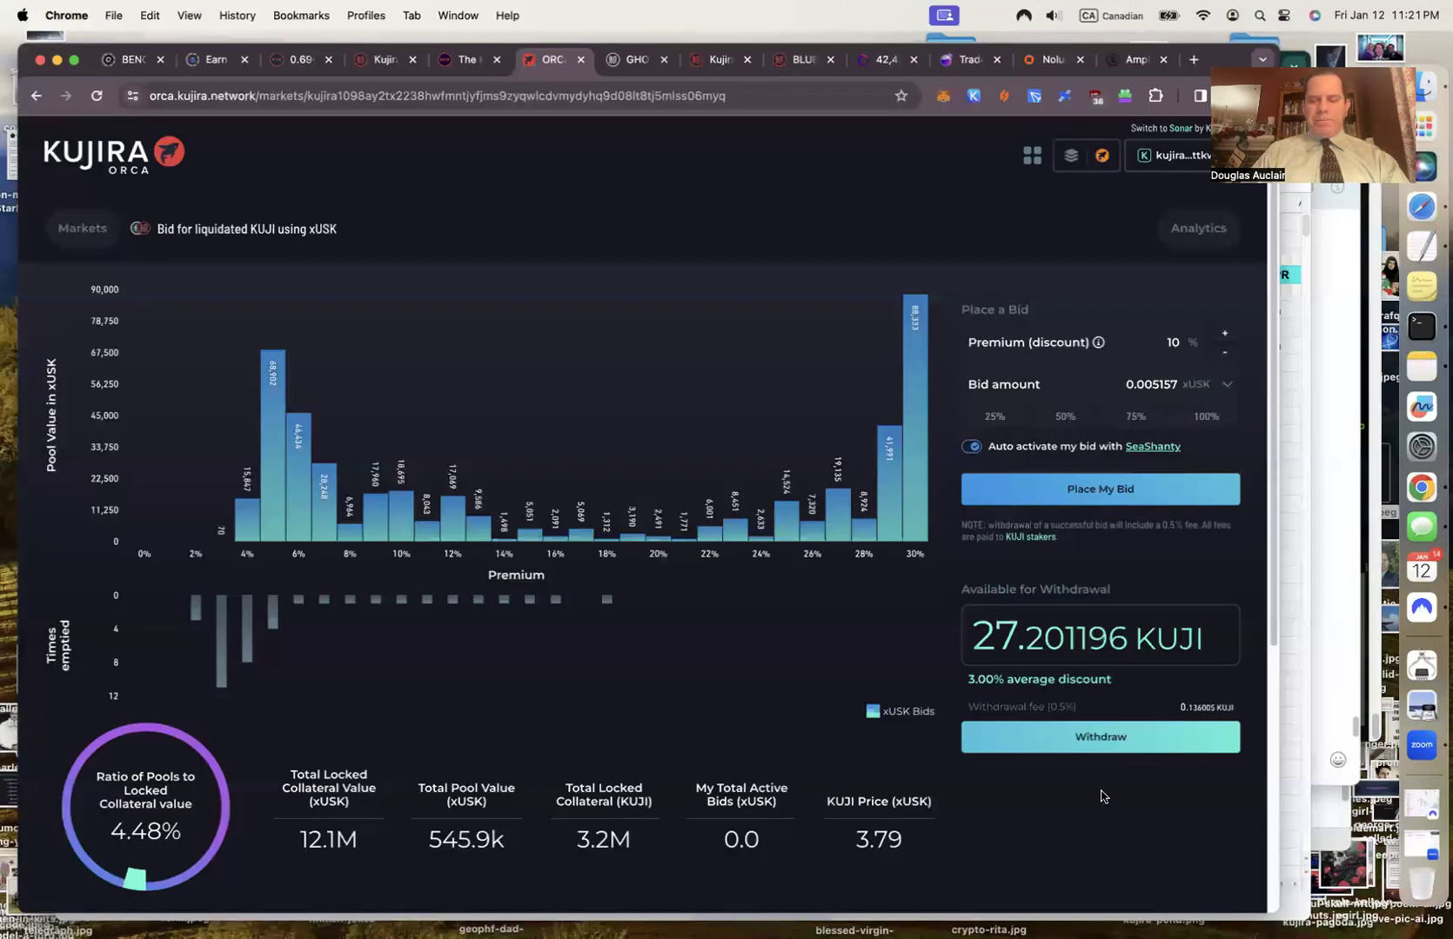
click(1103, 739)
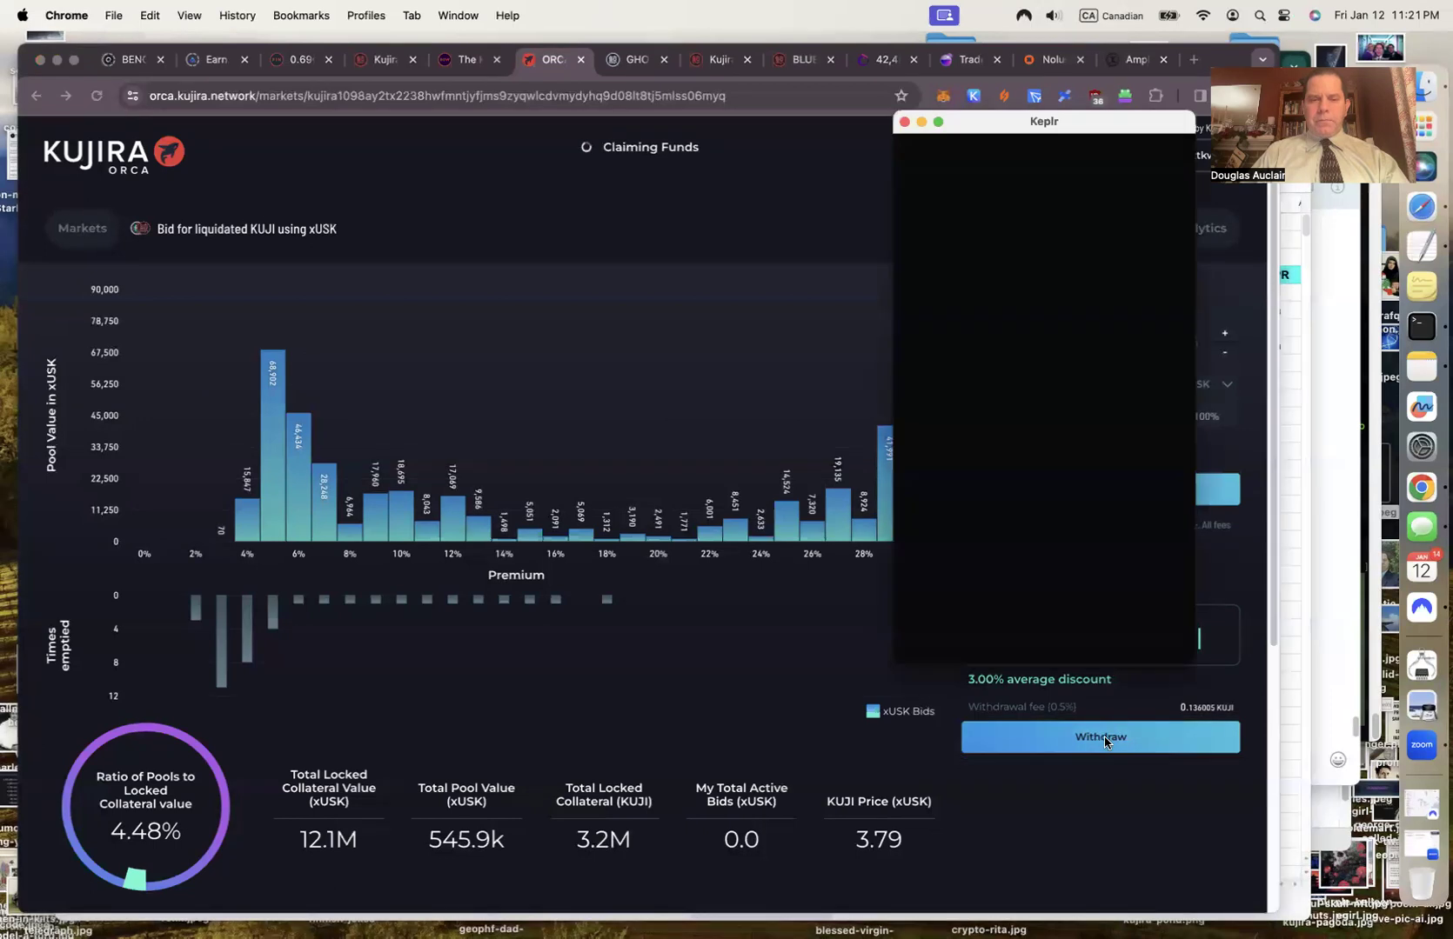
click(1000, 513)
text(c)
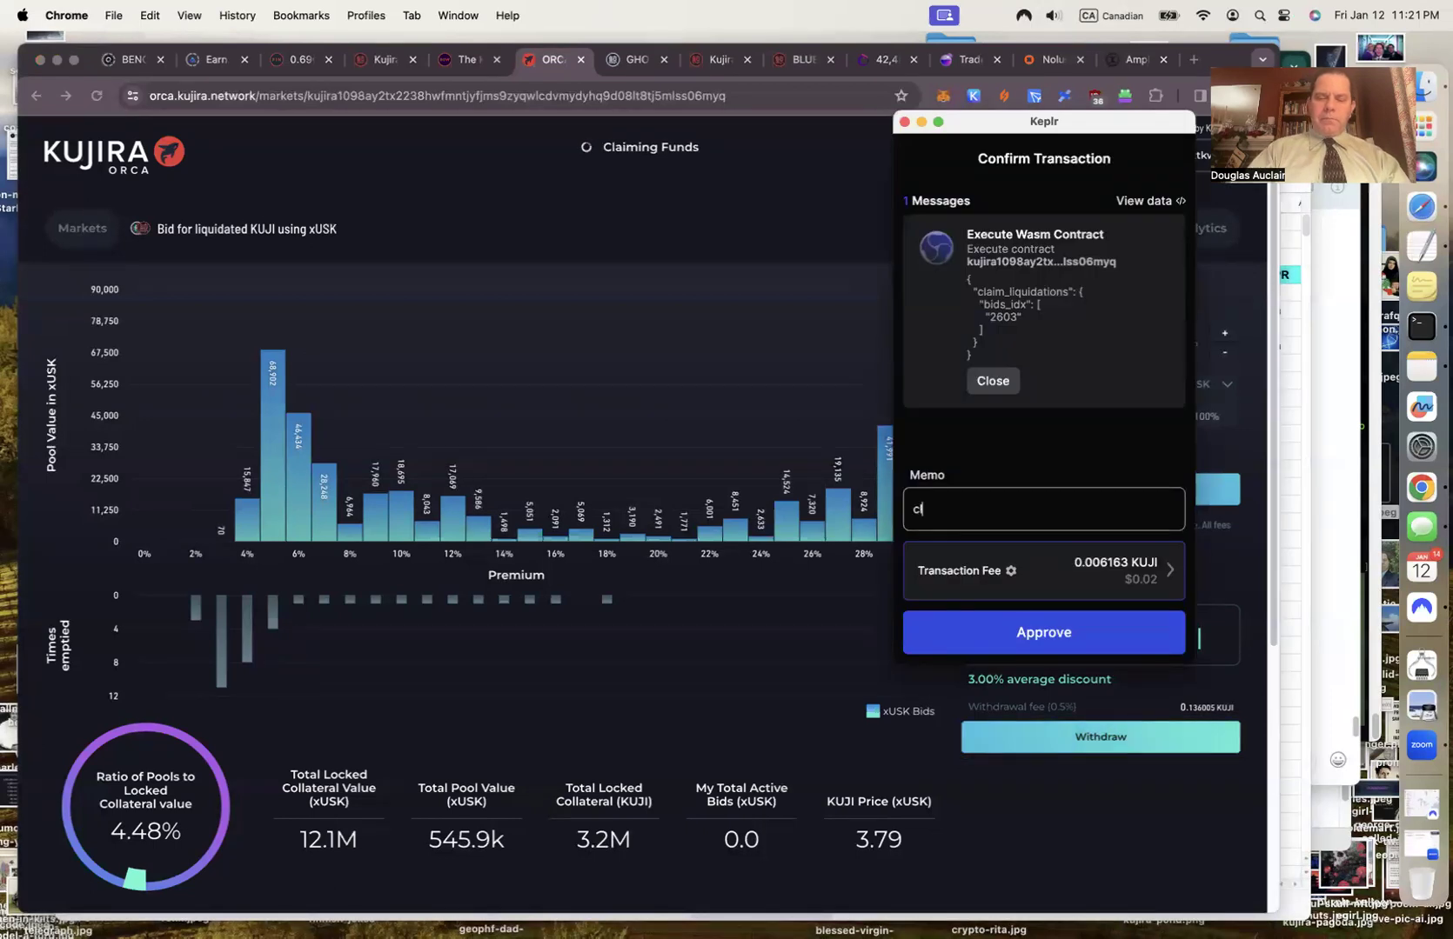
text(laim KUJI fr)
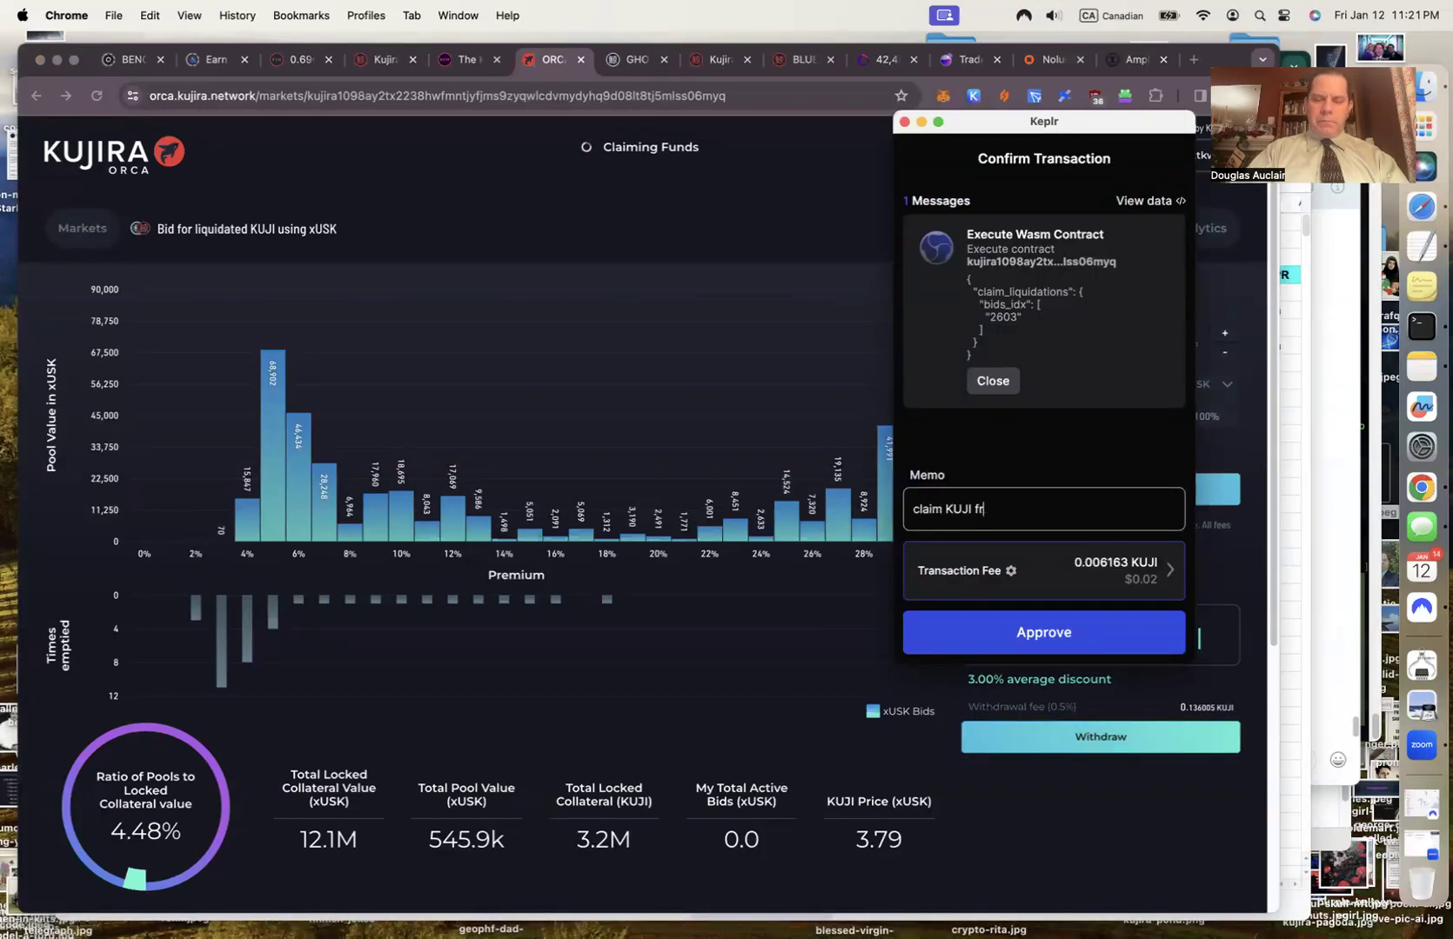
text(om xUSK on ORCA)
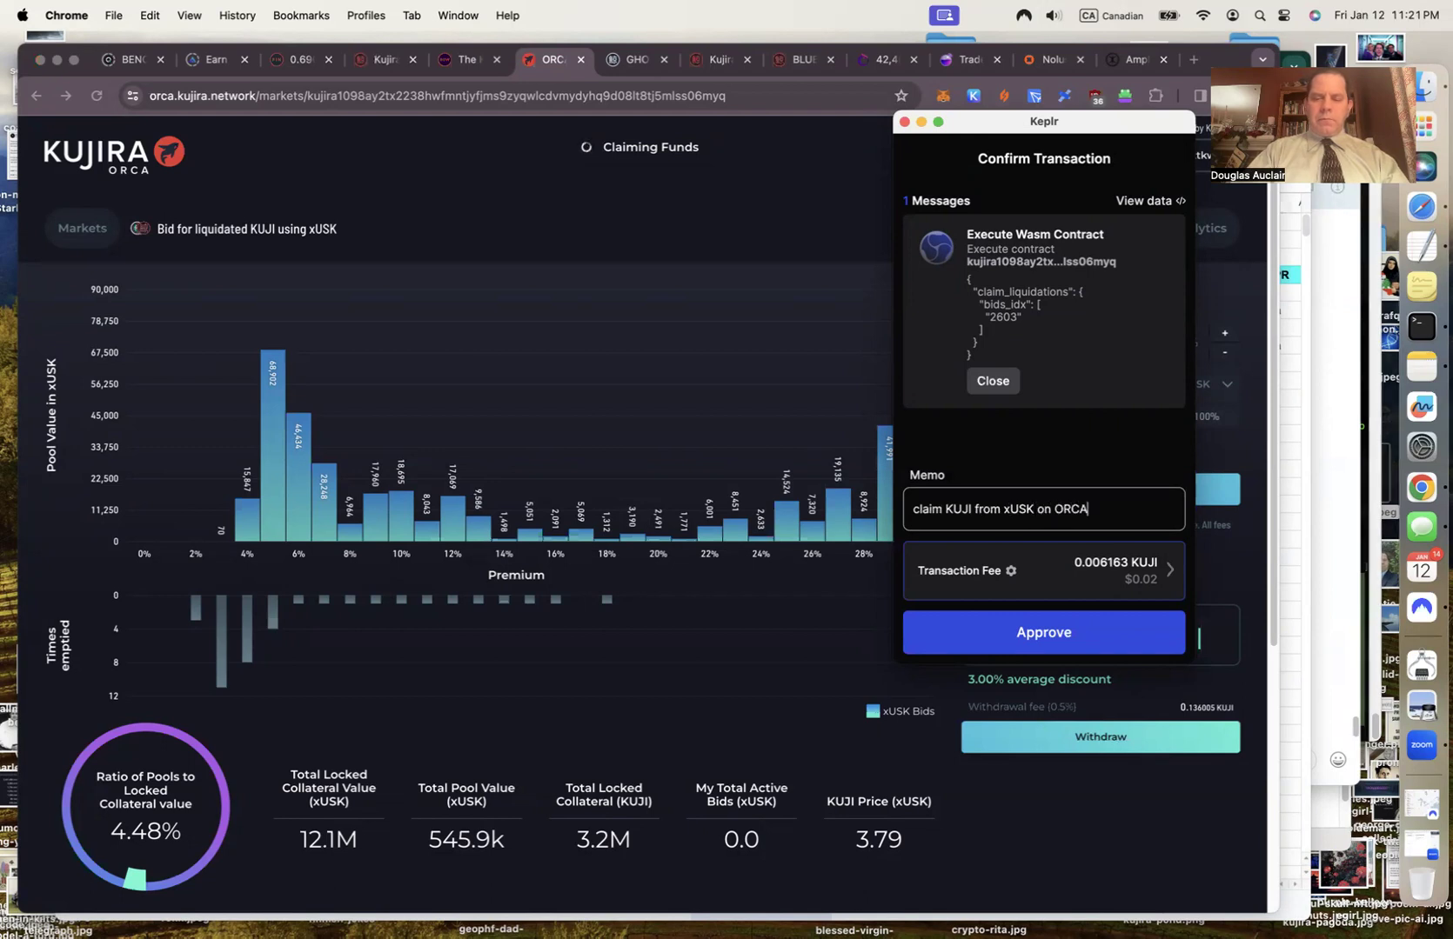
click(1056, 639)
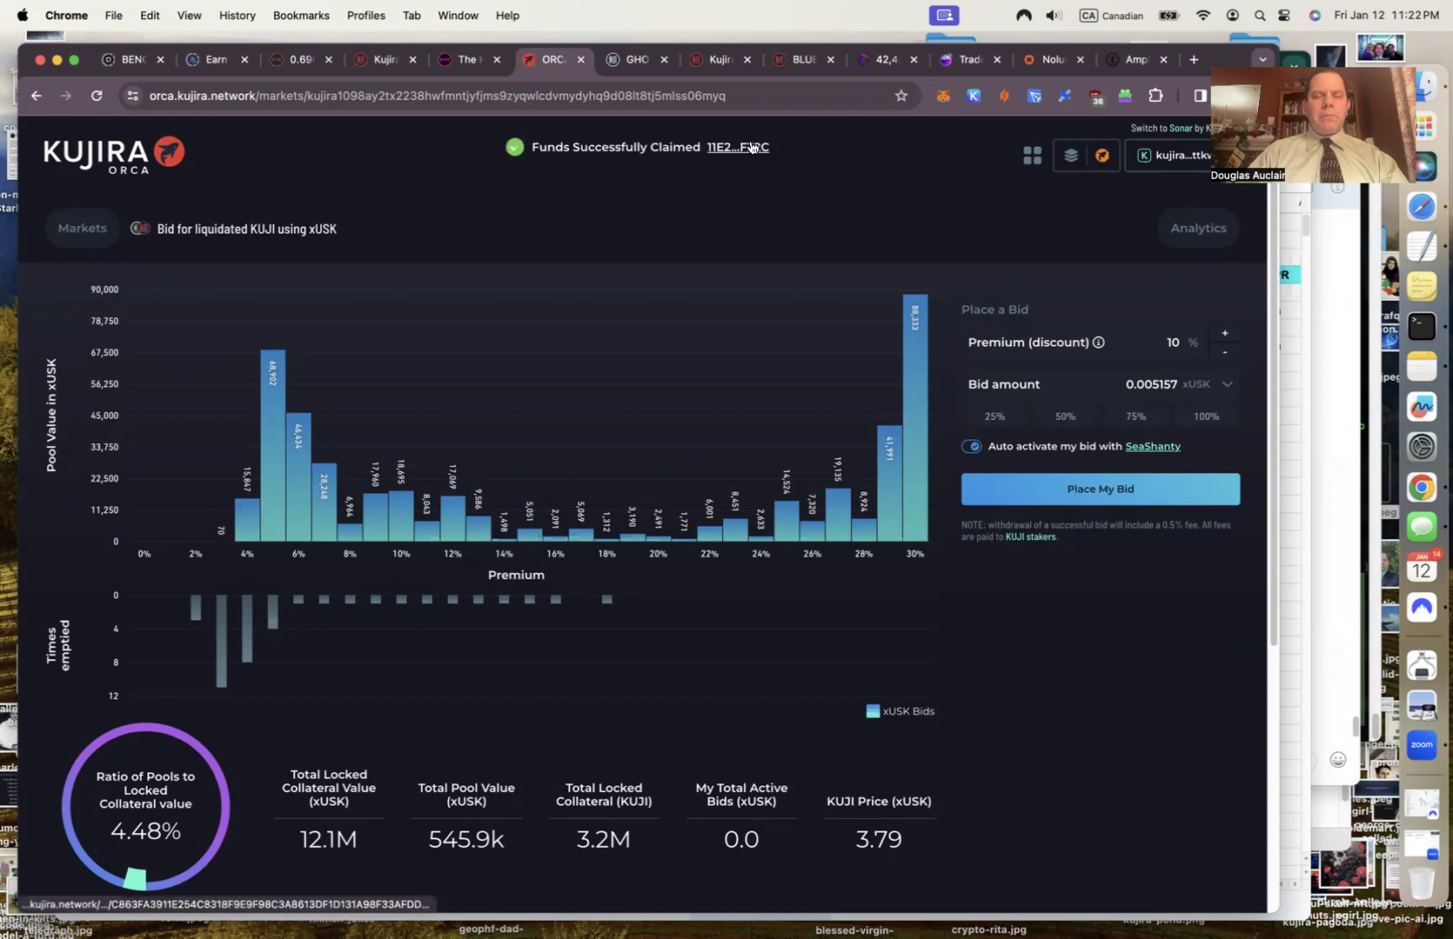
Open the KUJI claim's transaction in Kujira Finder and paste its URL into tx_id cell AB8 of the ORCA arbitration sheet.
click(732, 149)
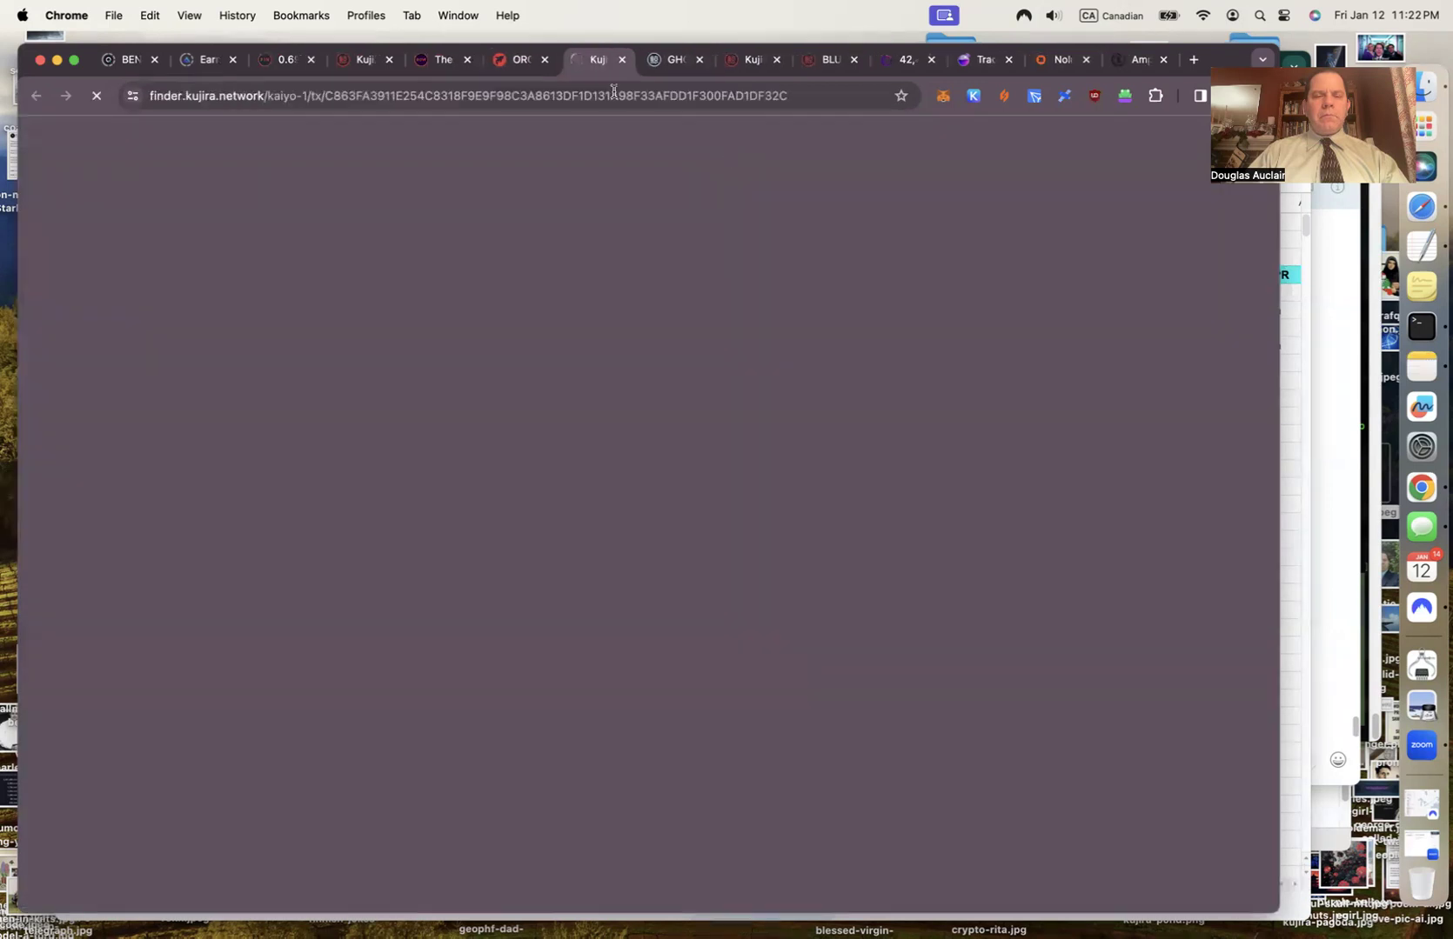
key(super+l)
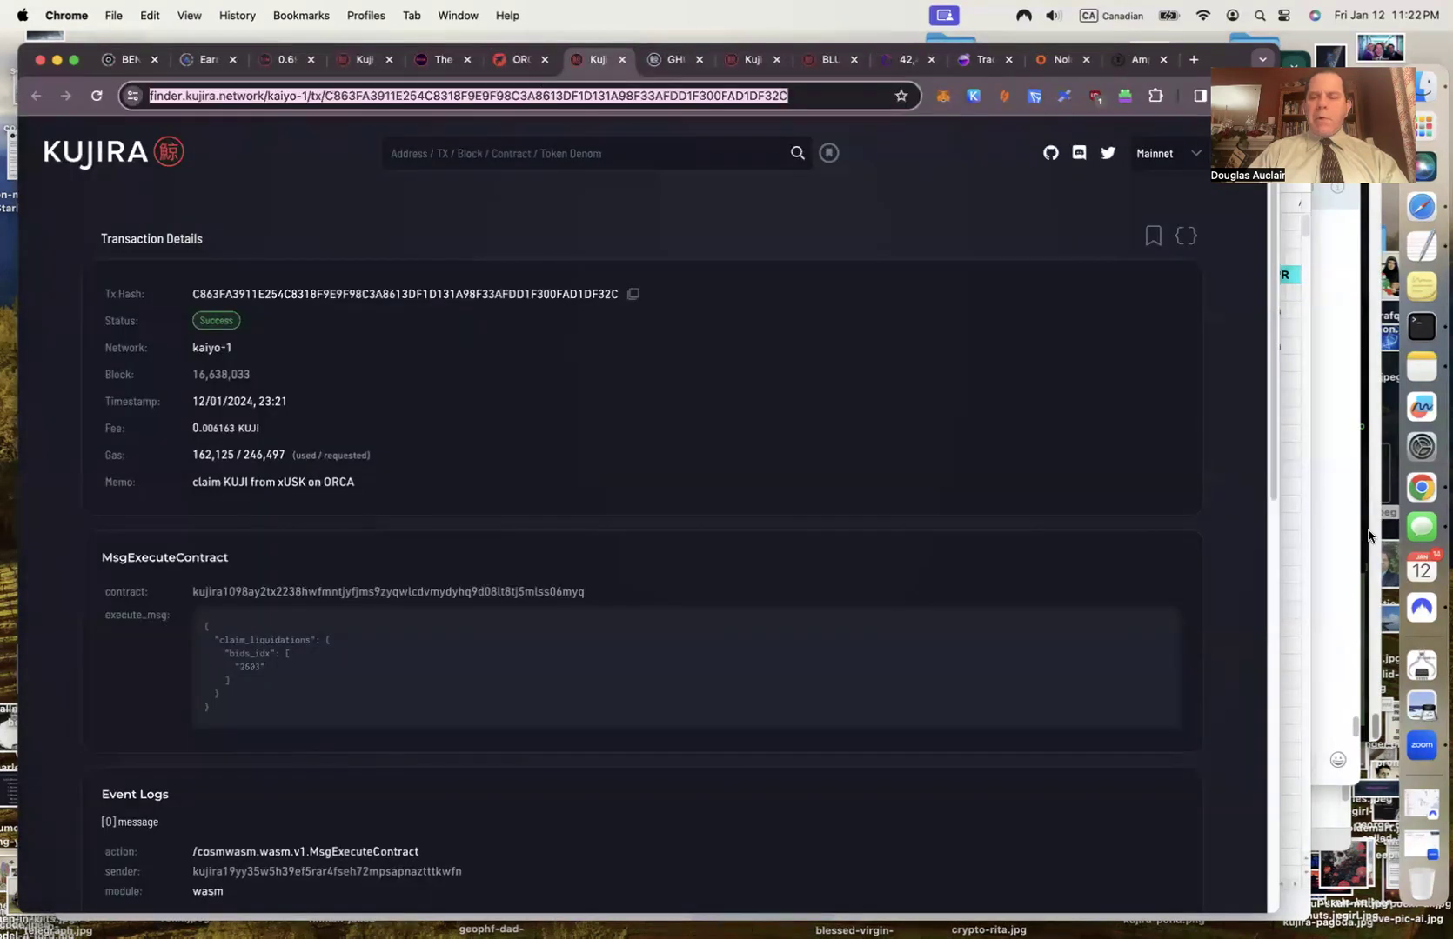
click(1297, 578)
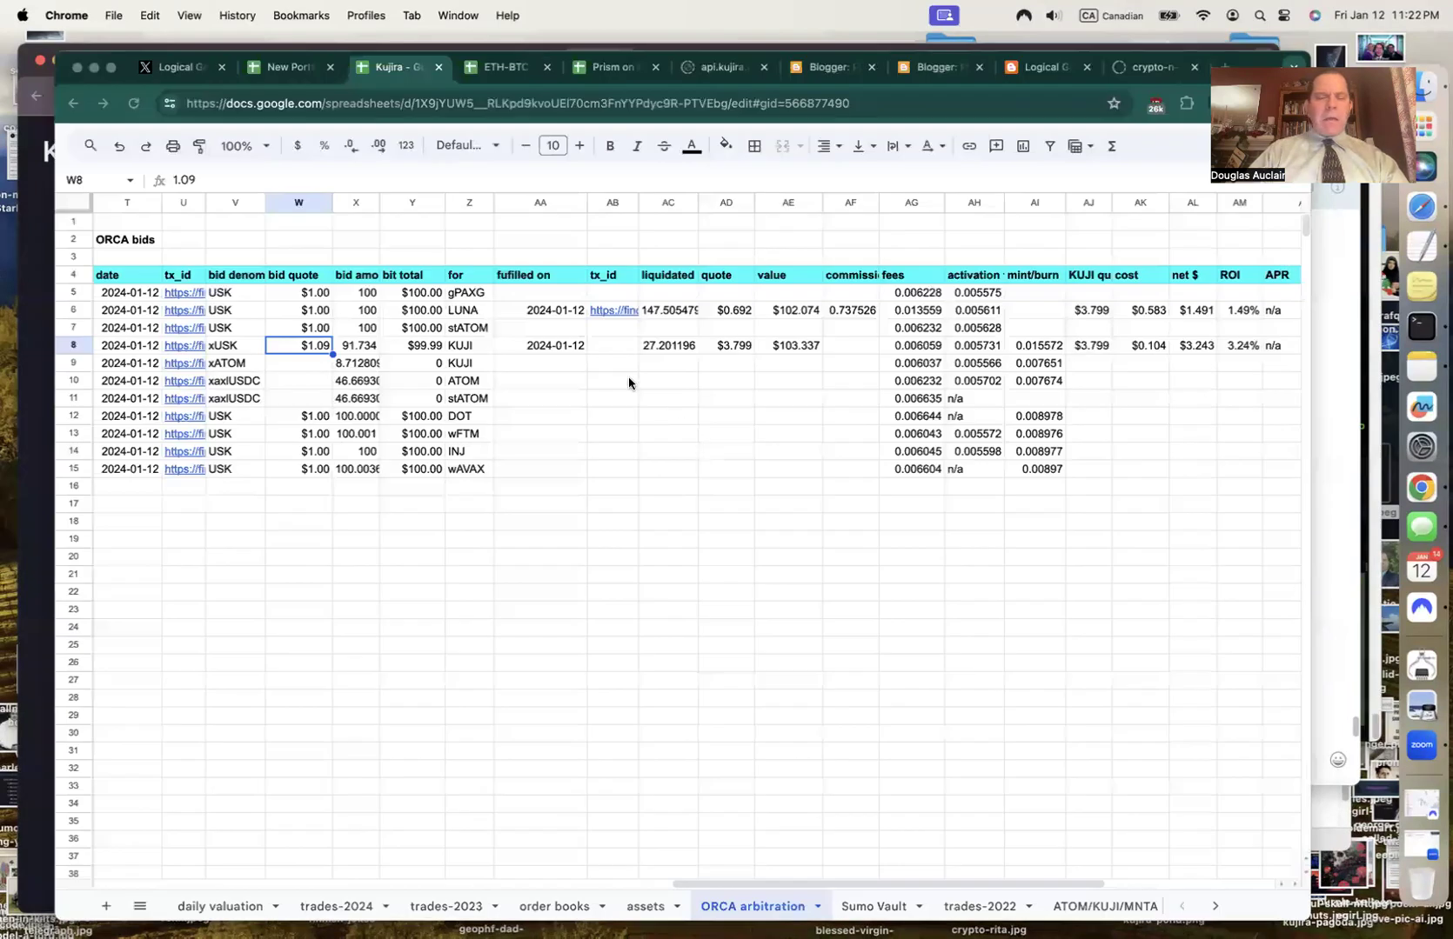
click(591, 348)
key(super+v)
key(Tab)
key(Tab)
key(Tab)
key(Tab)
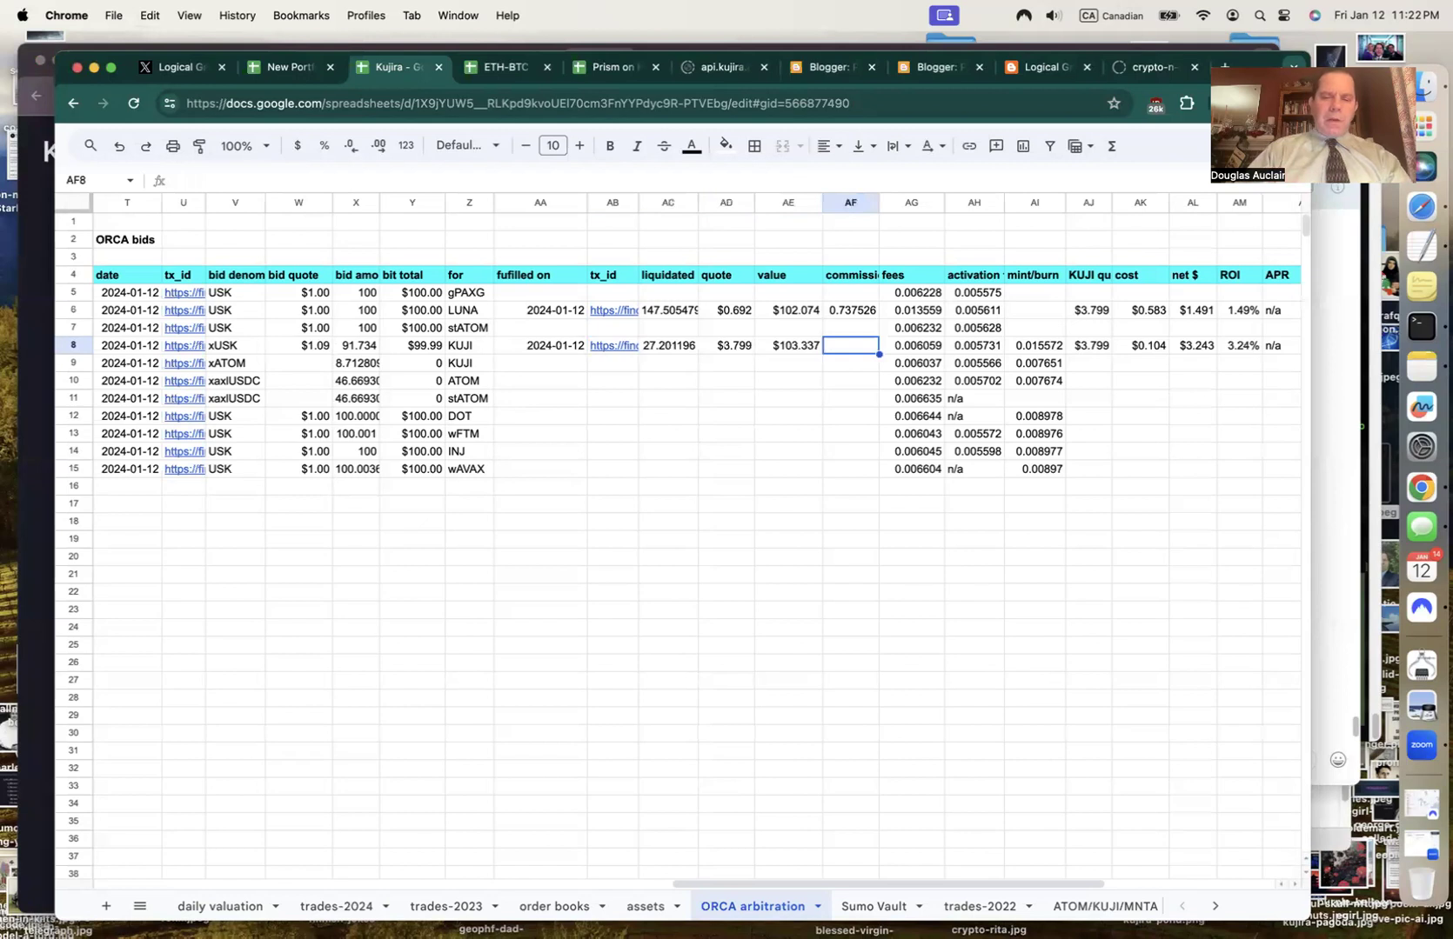
Add the KUJI claim's transaction fee of 0.006163 from Kujira Finder to fees cell AG8, making the formula =0.006163 +0.006059.
click(25, 525)
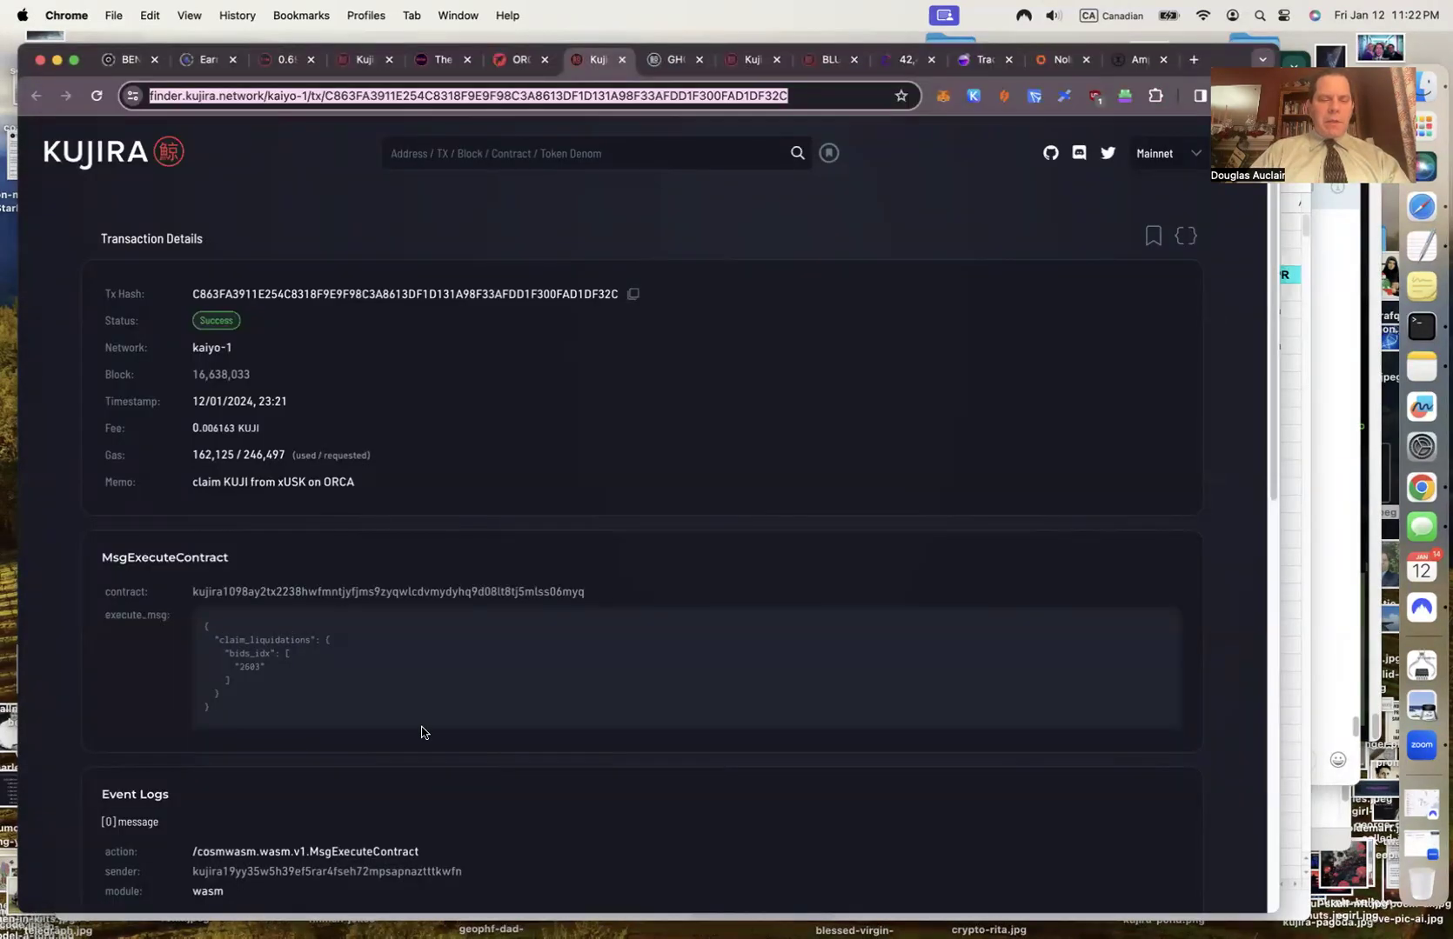
double_click(221, 429)
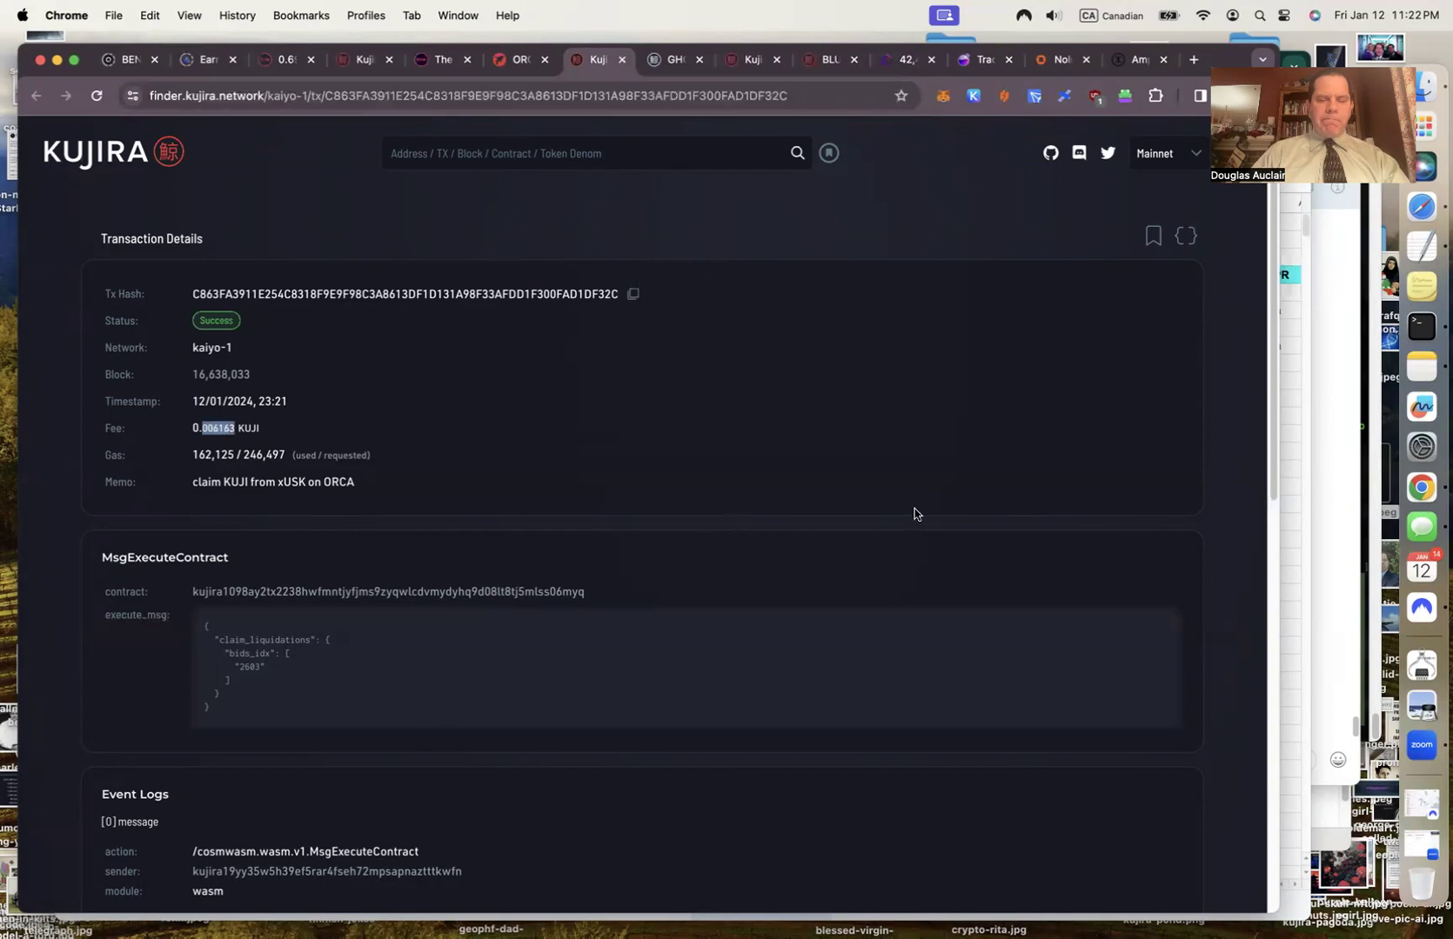
click(1296, 578)
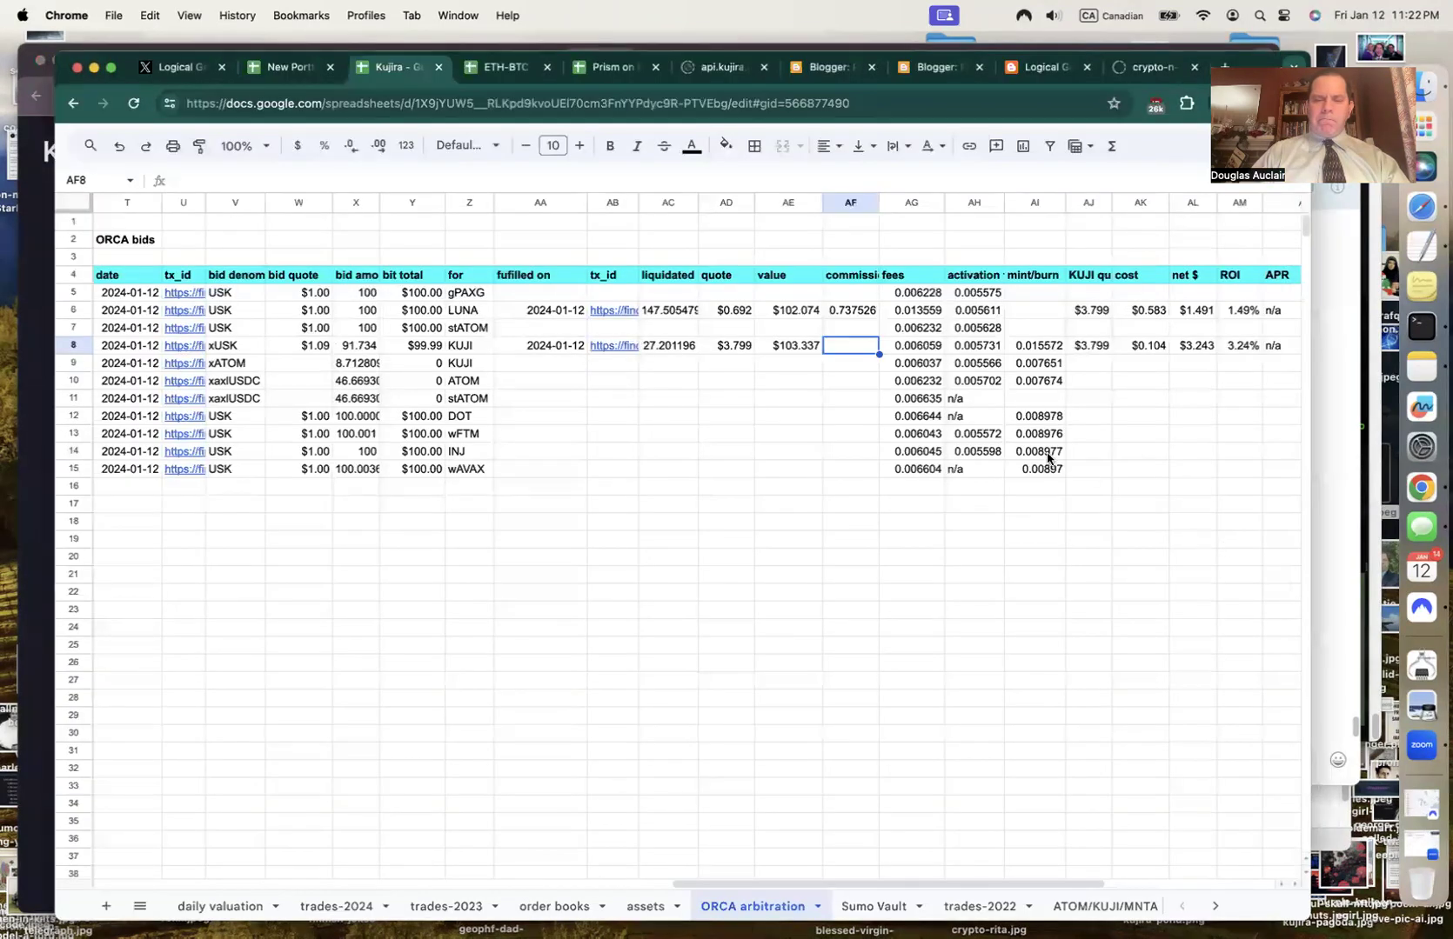
key(Right)
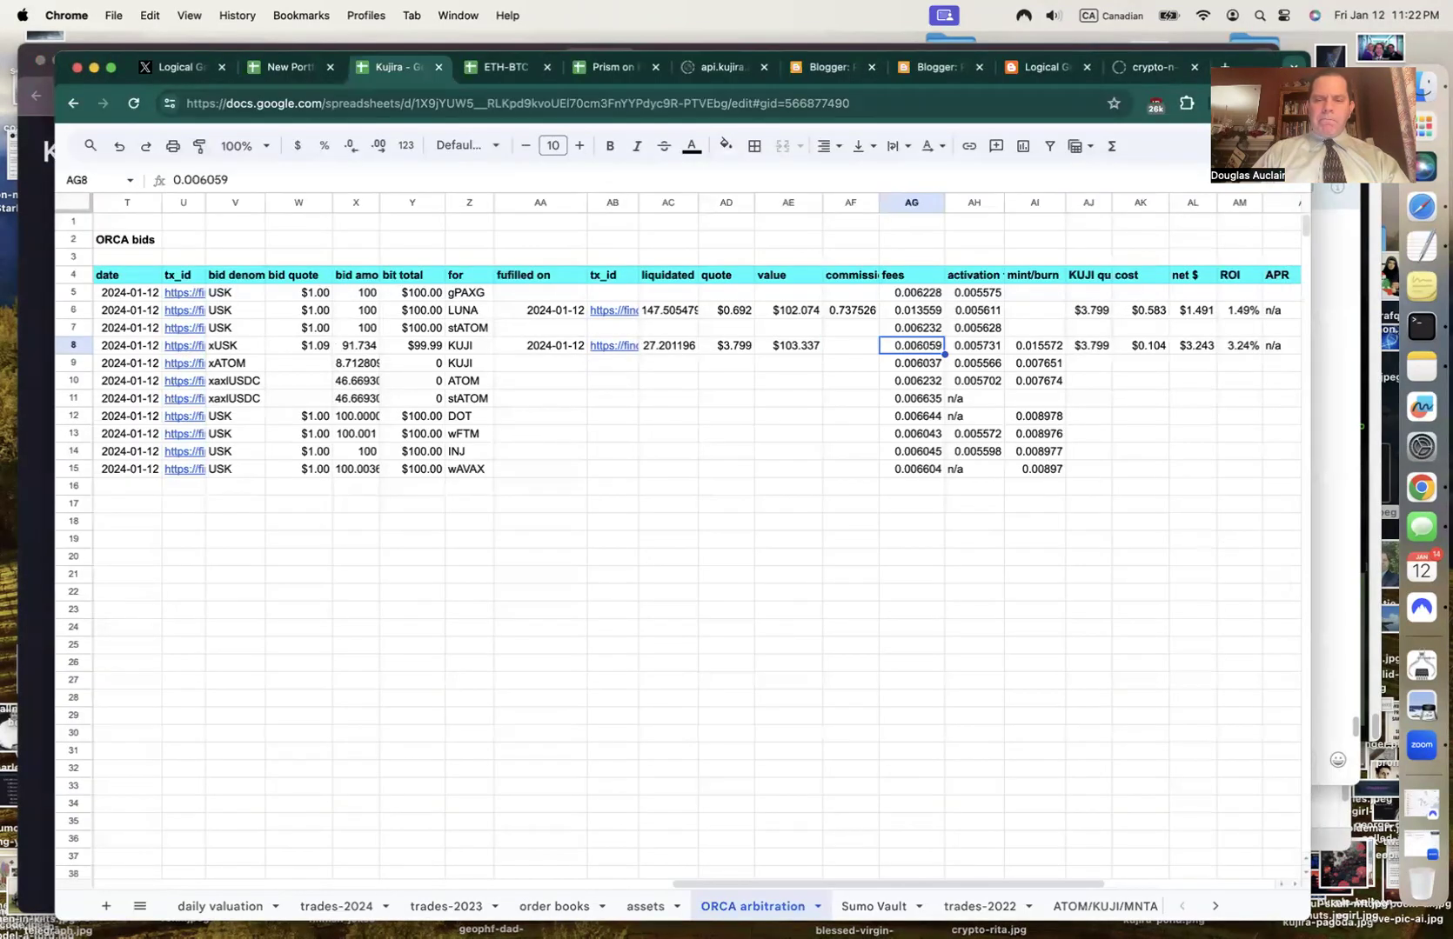
click(174, 181)
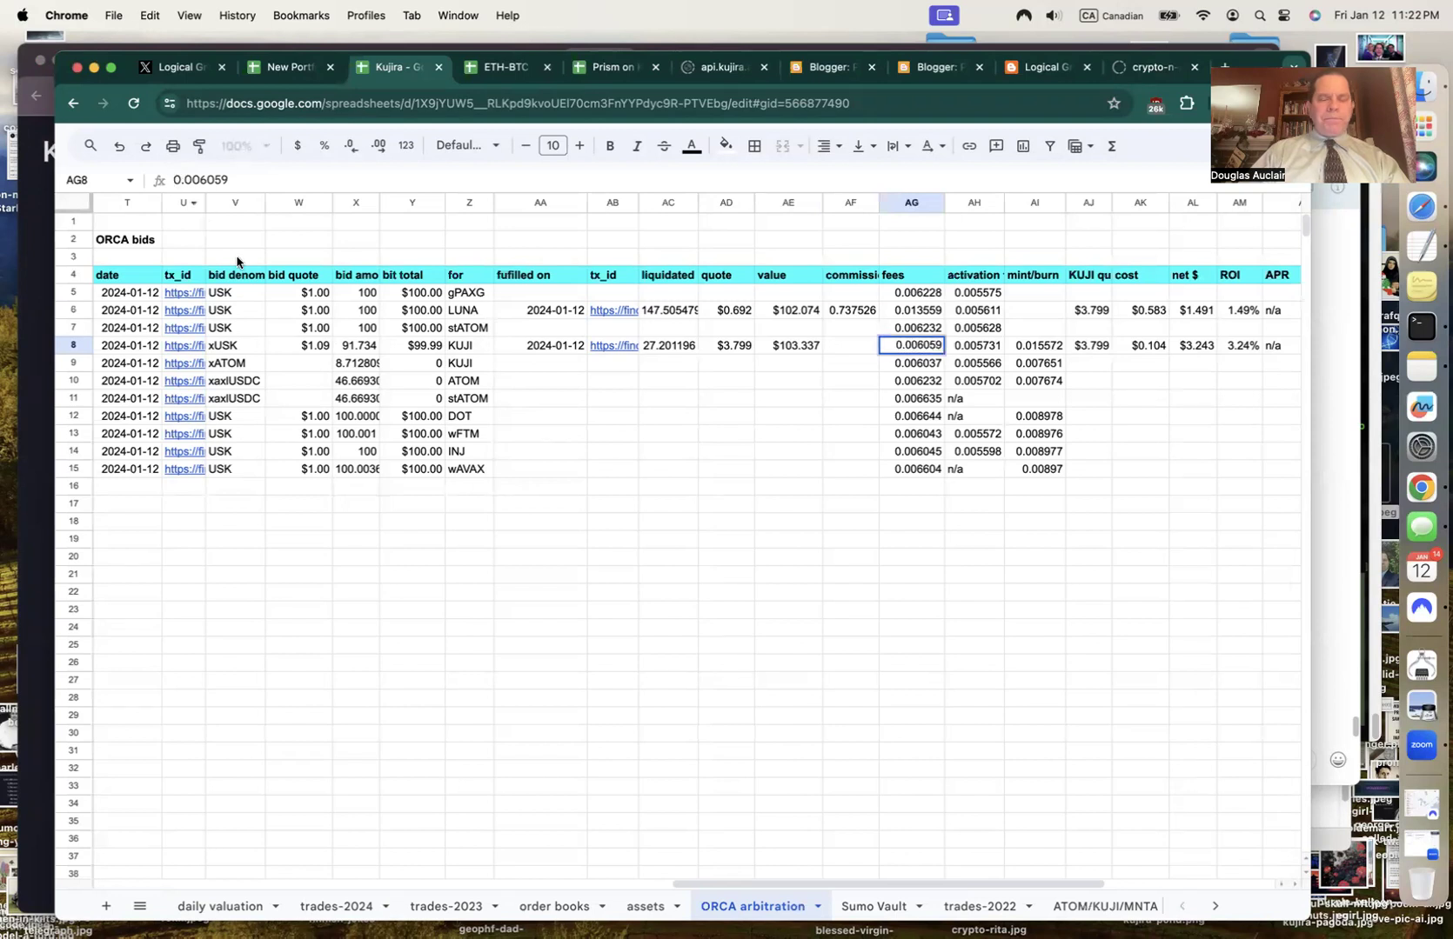
text(=0. 006163 +)
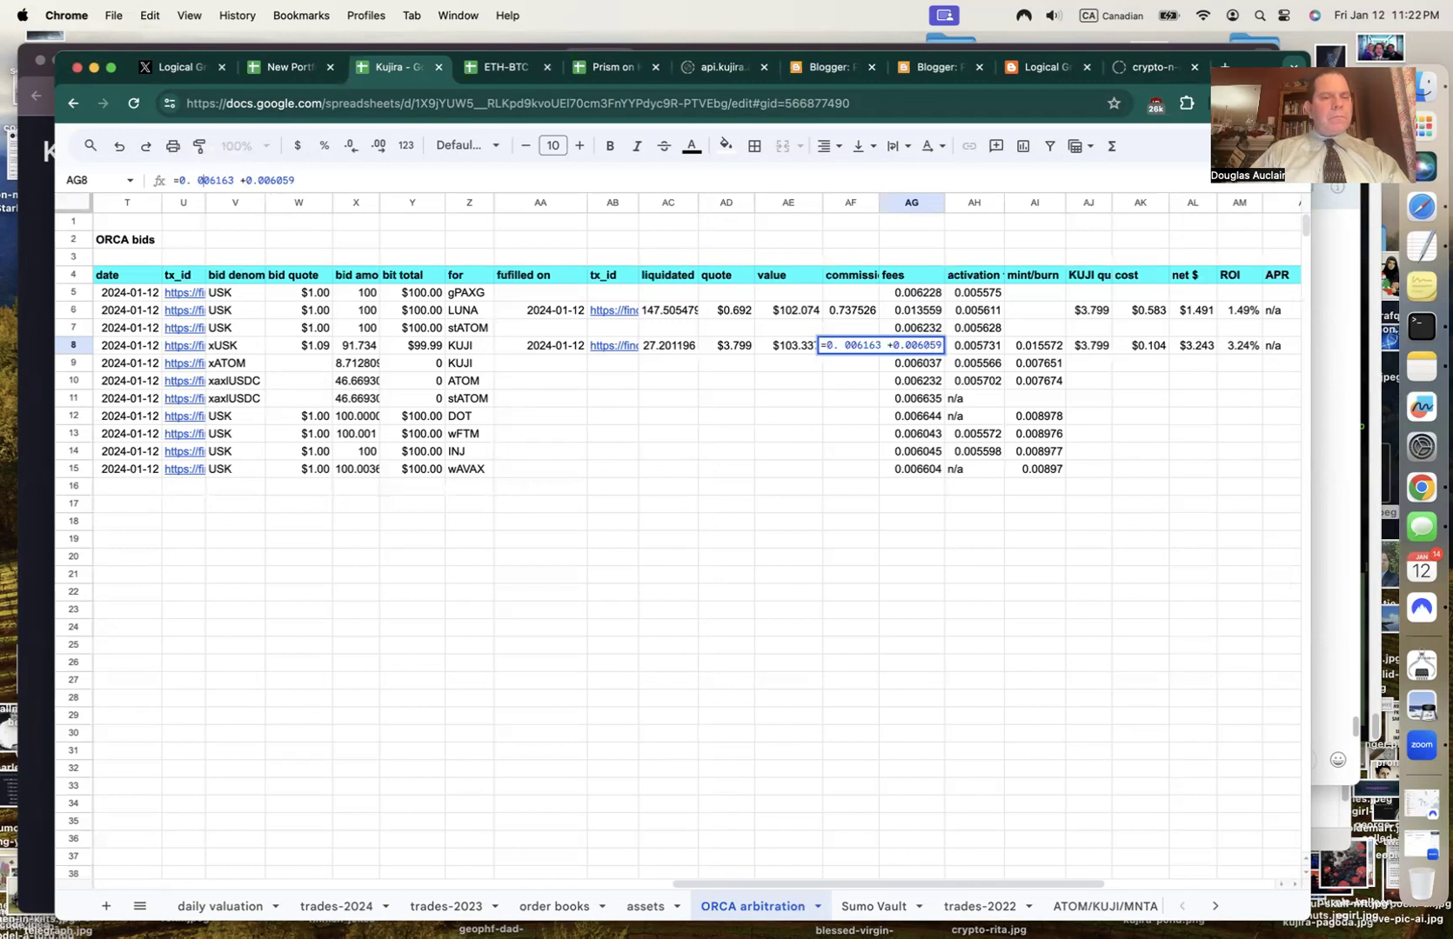
key(Return)
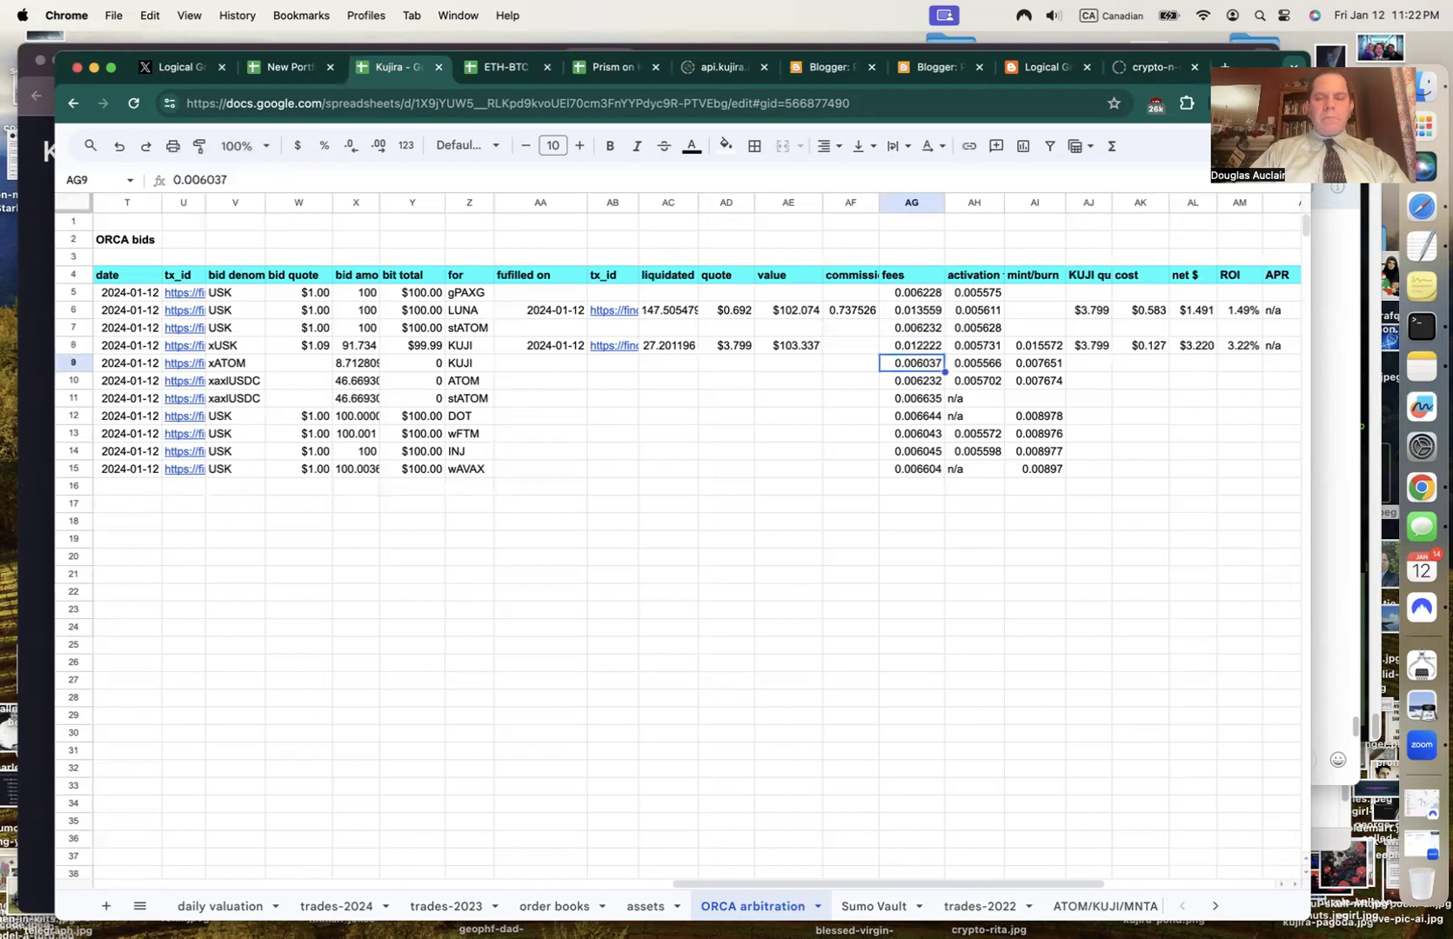
Review the mint/burn, KUJI quote, cost, net and ROI cells of the KUJI bid in row 8.
key(Up)
key(Right)
key(Right)
key(Right)
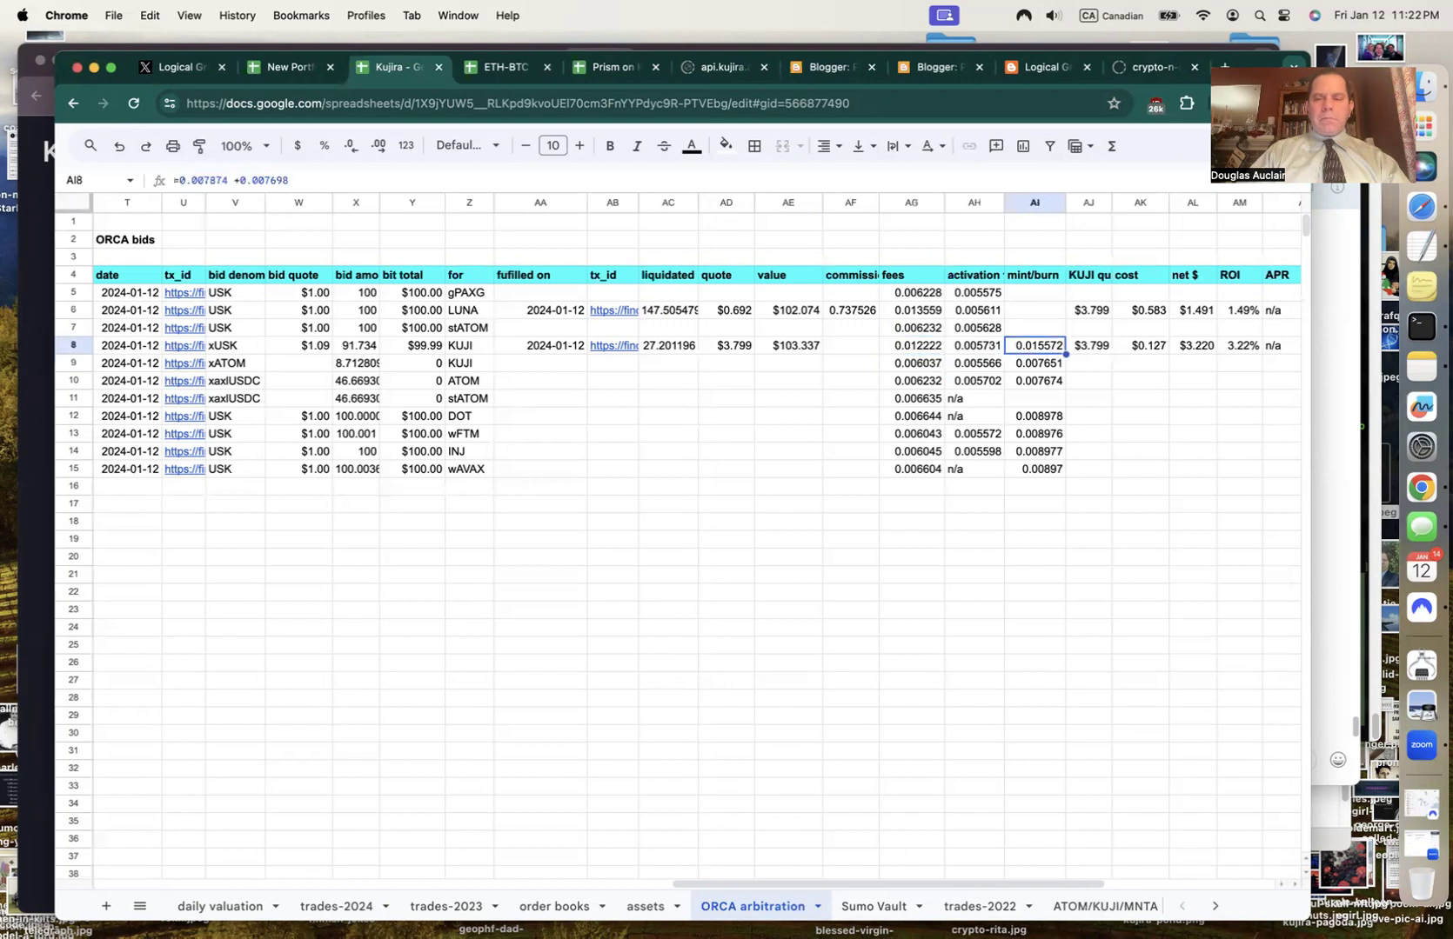
key(Right)
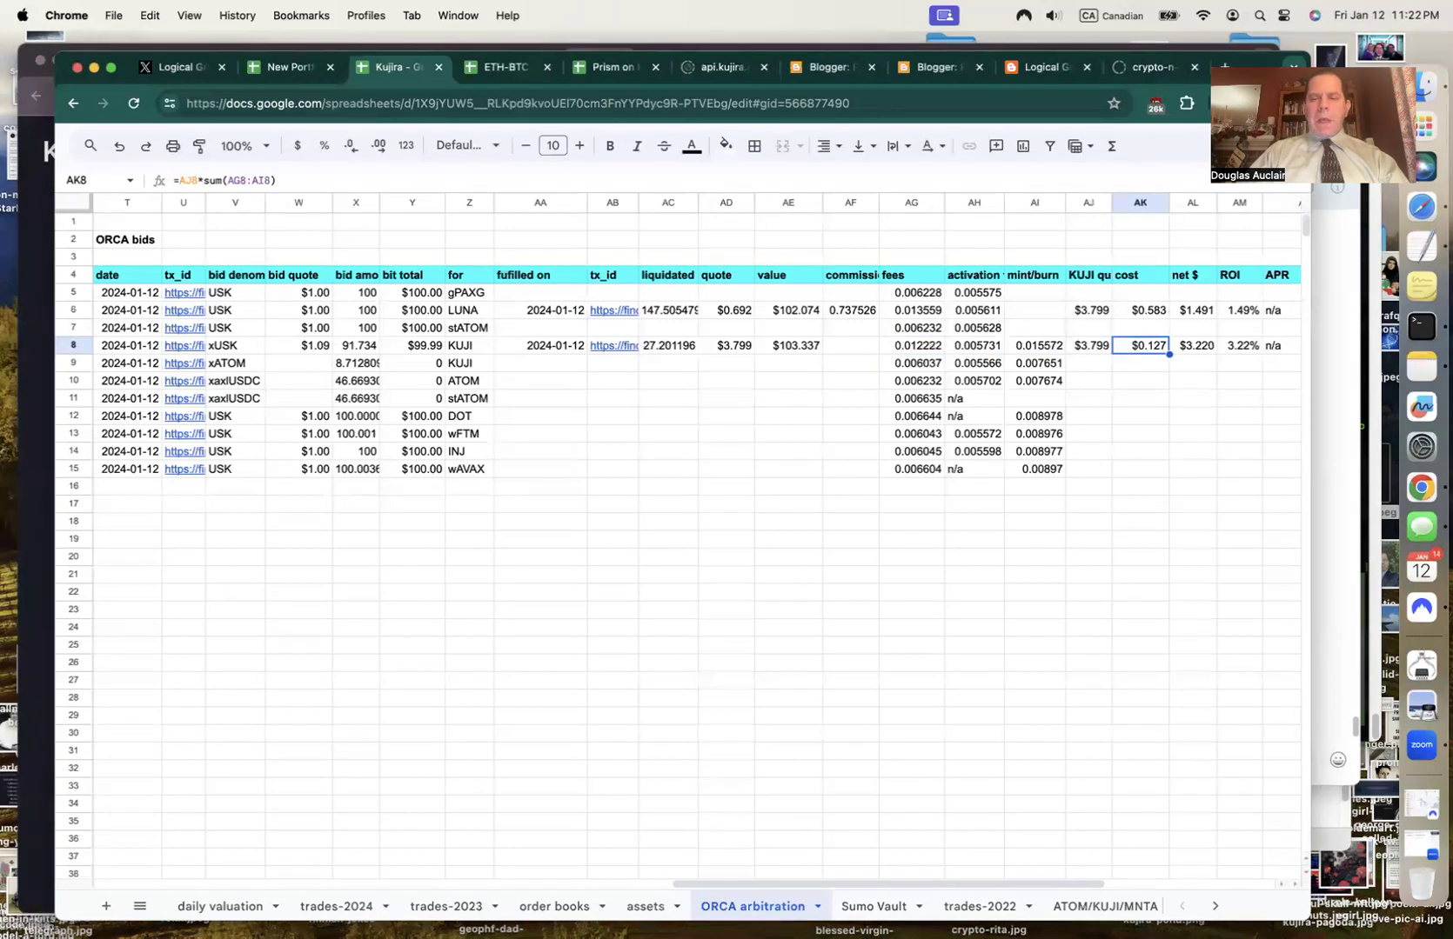
key(Left)
key(Left)
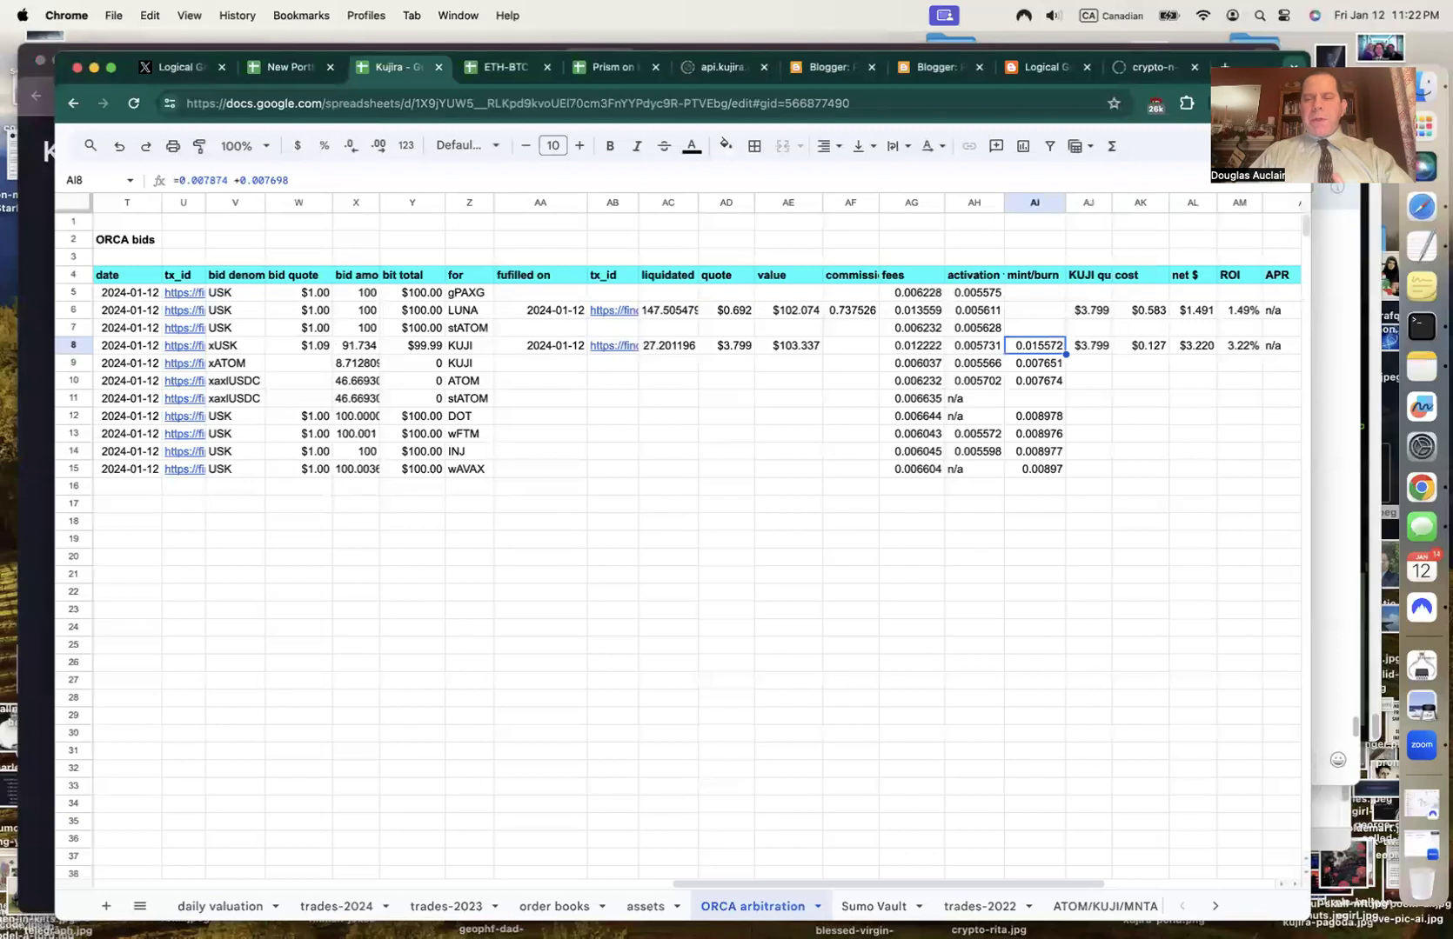
key(Right)
key(Right)
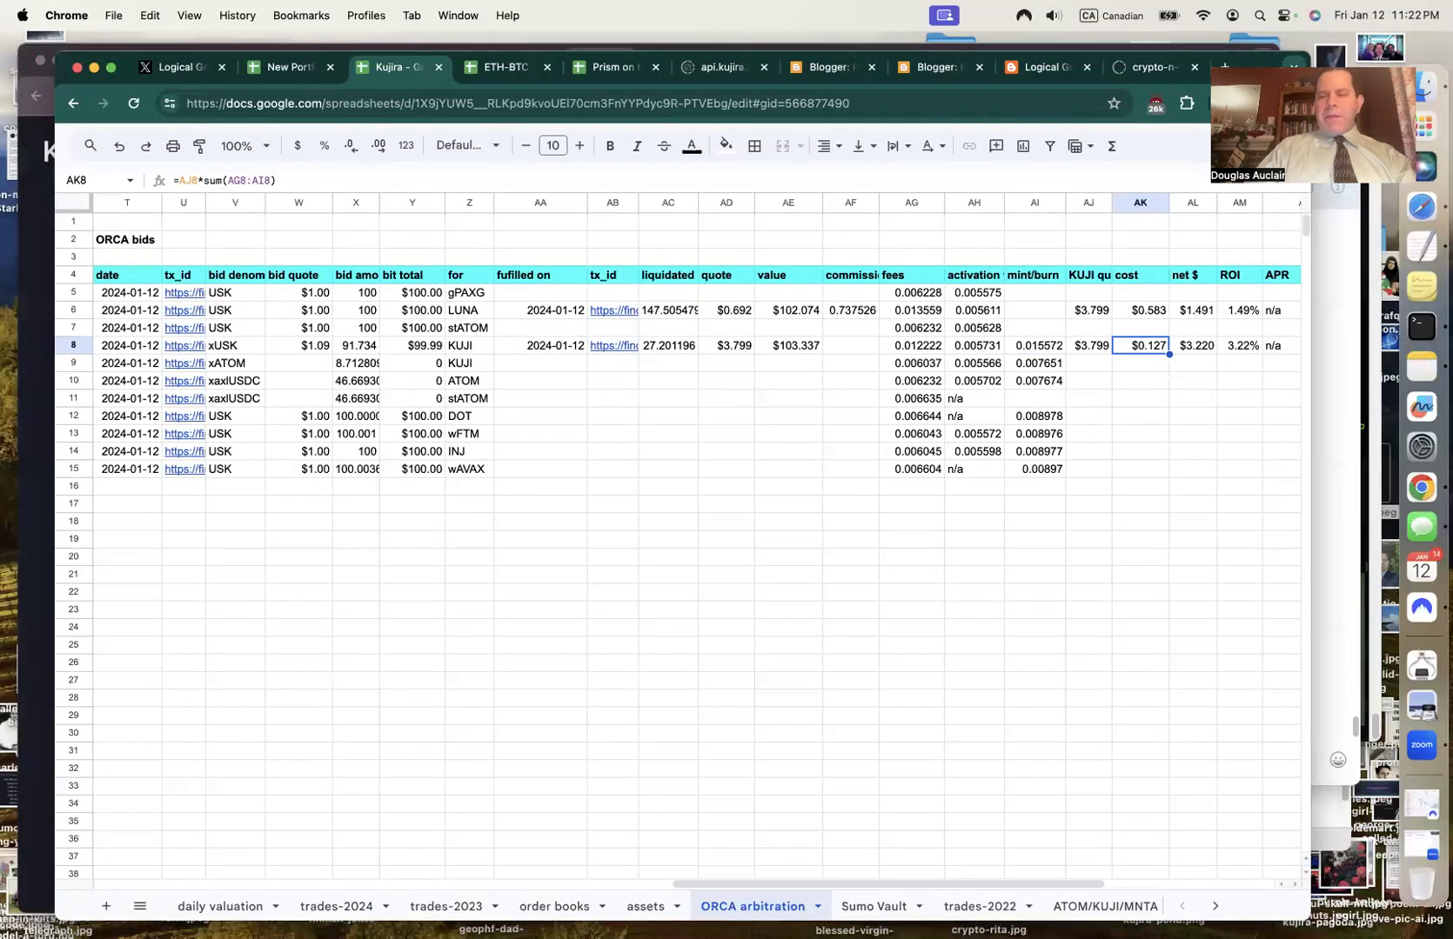
key(Right)
key(Right)
key(Left)
key(Left)
key(Left)
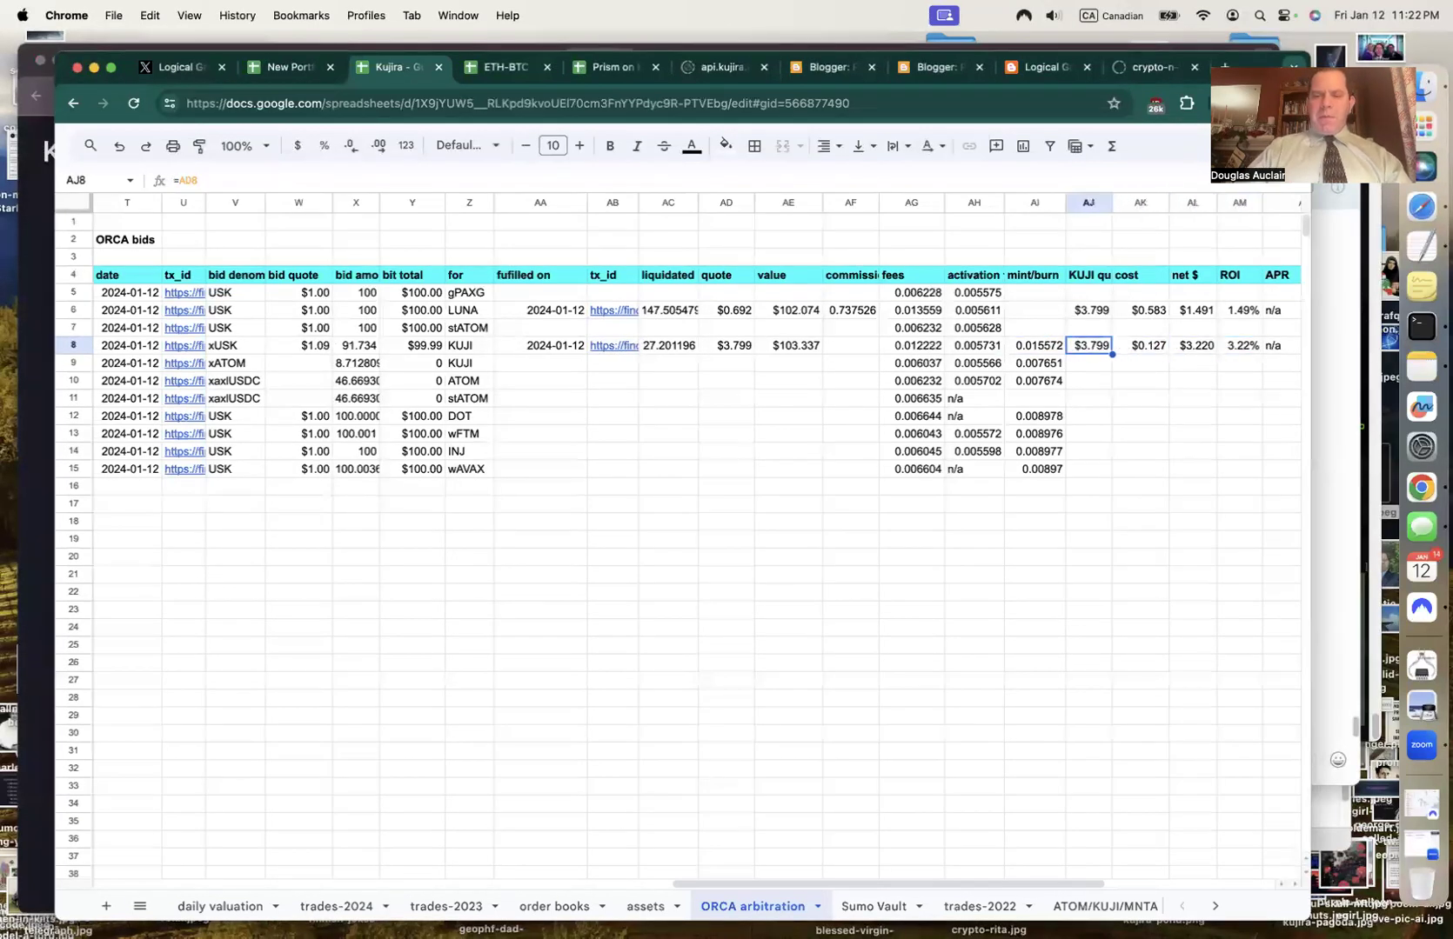
Look up the KUJI received in the claim's event logs and enter the commission formula =AC8-27.065 in cell AF8.
click(30, 491)
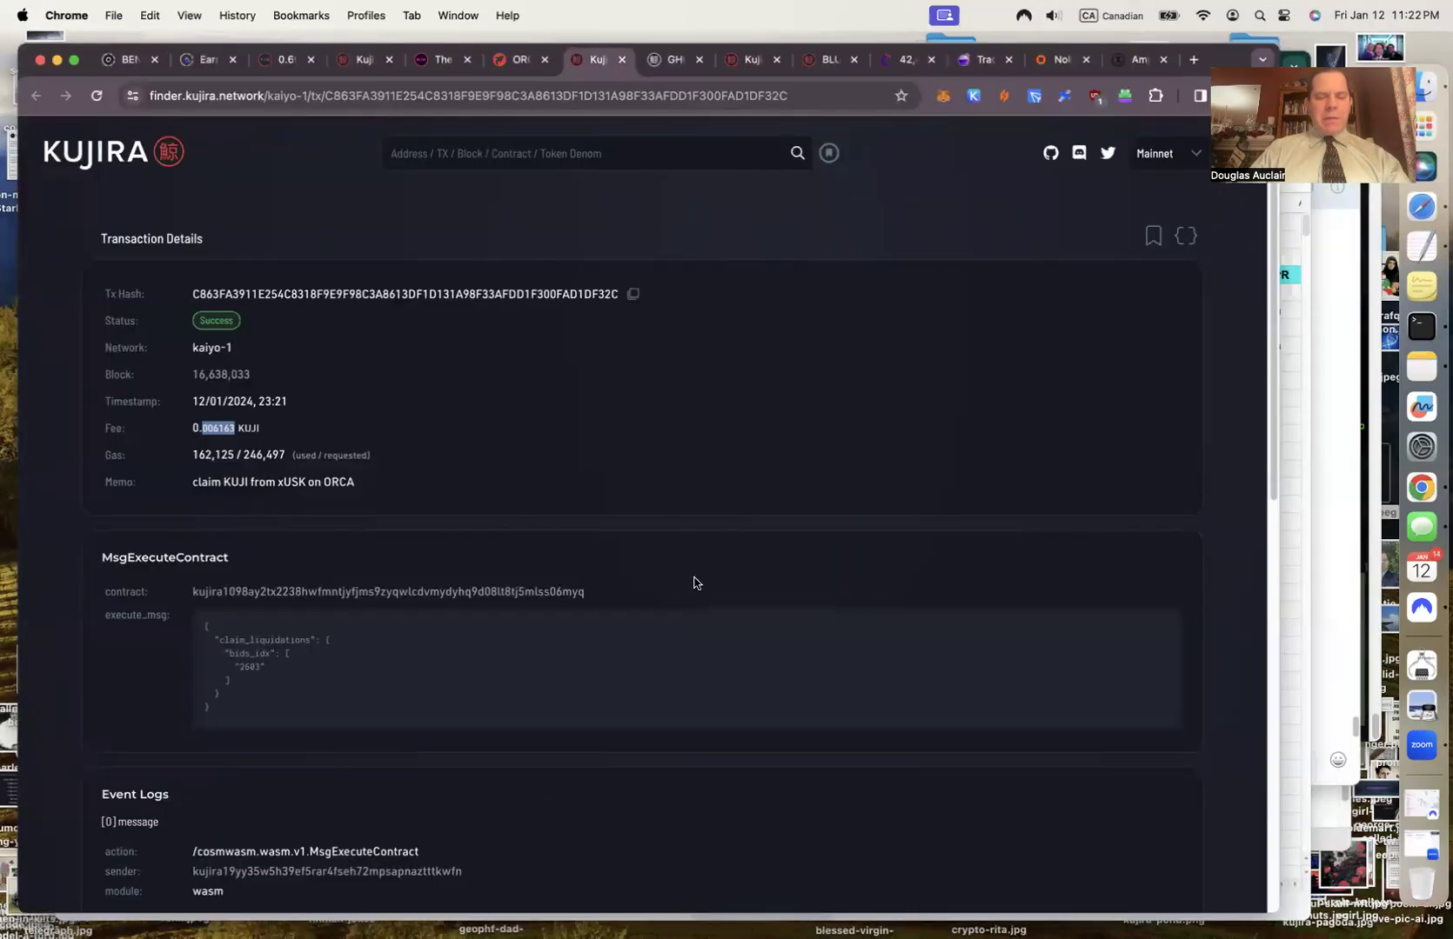
scroll(686, 654, down, 10)
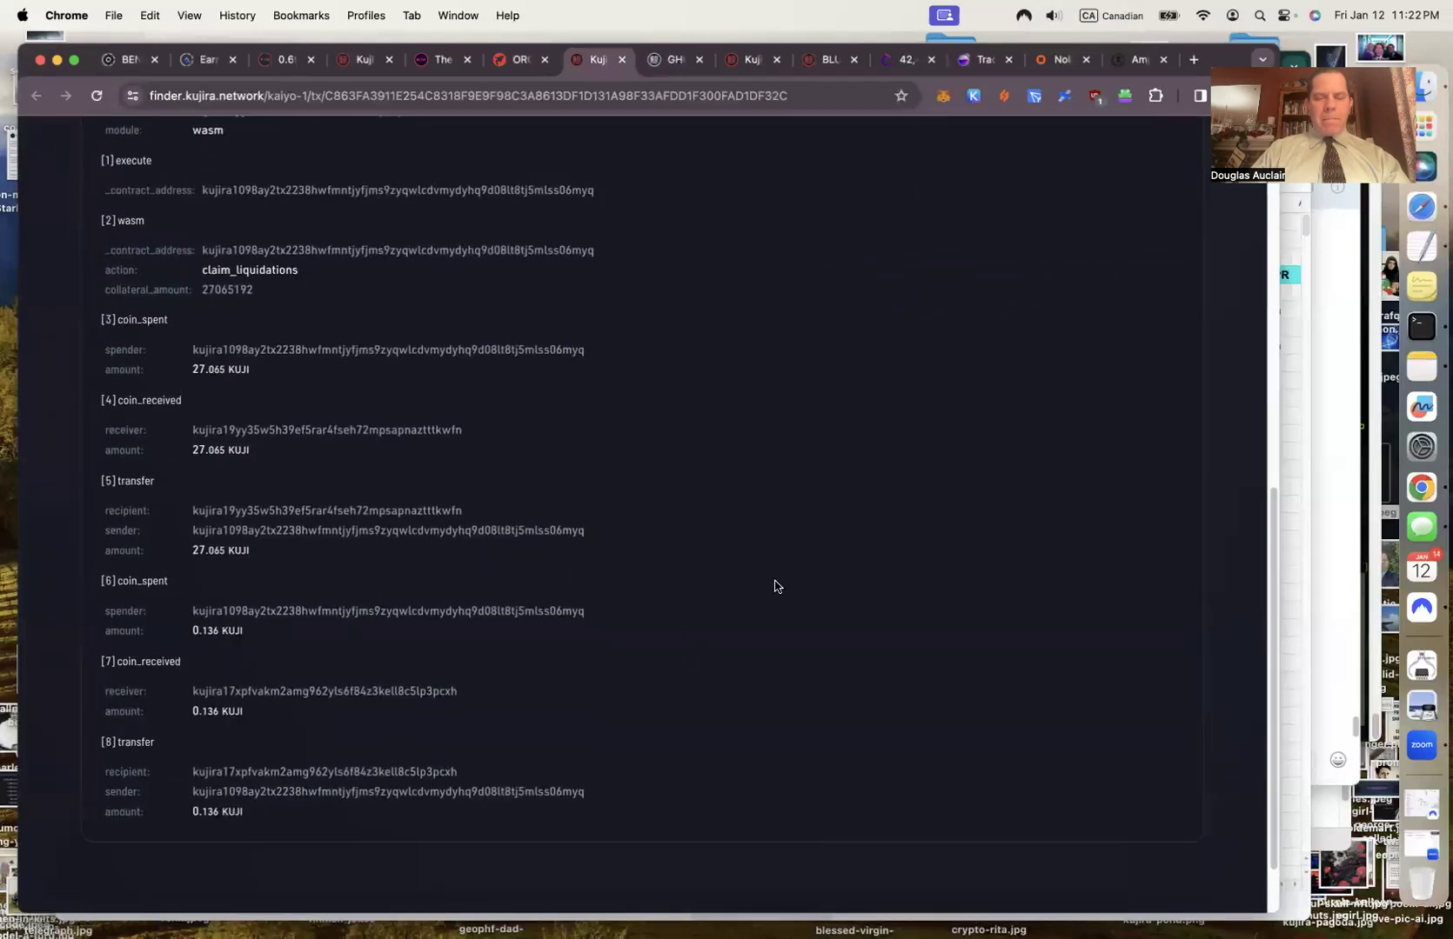
click(1293, 611)
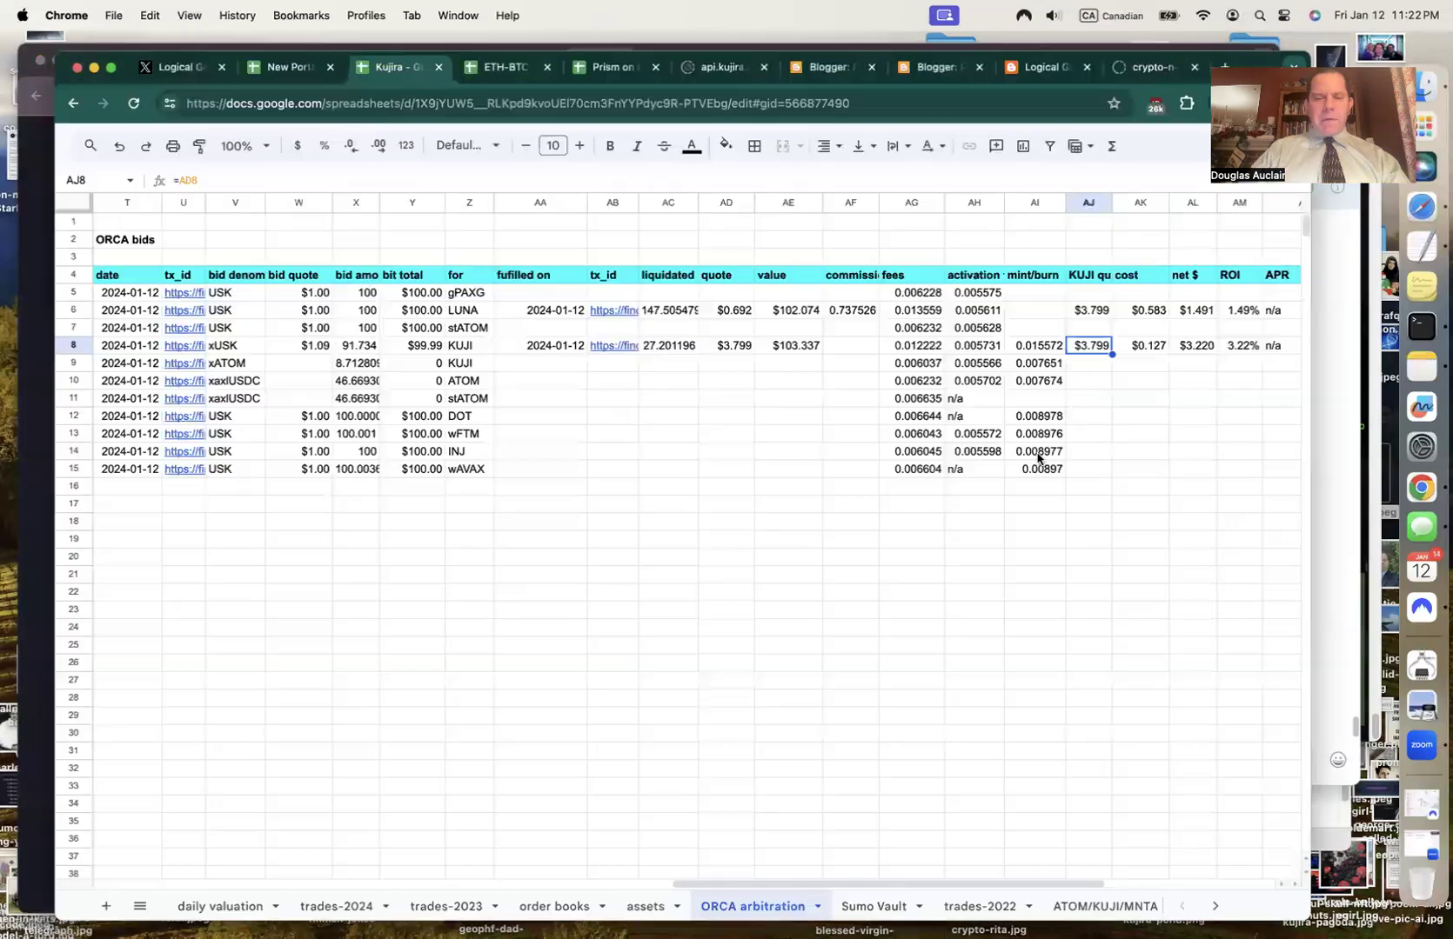
click(671, 348)
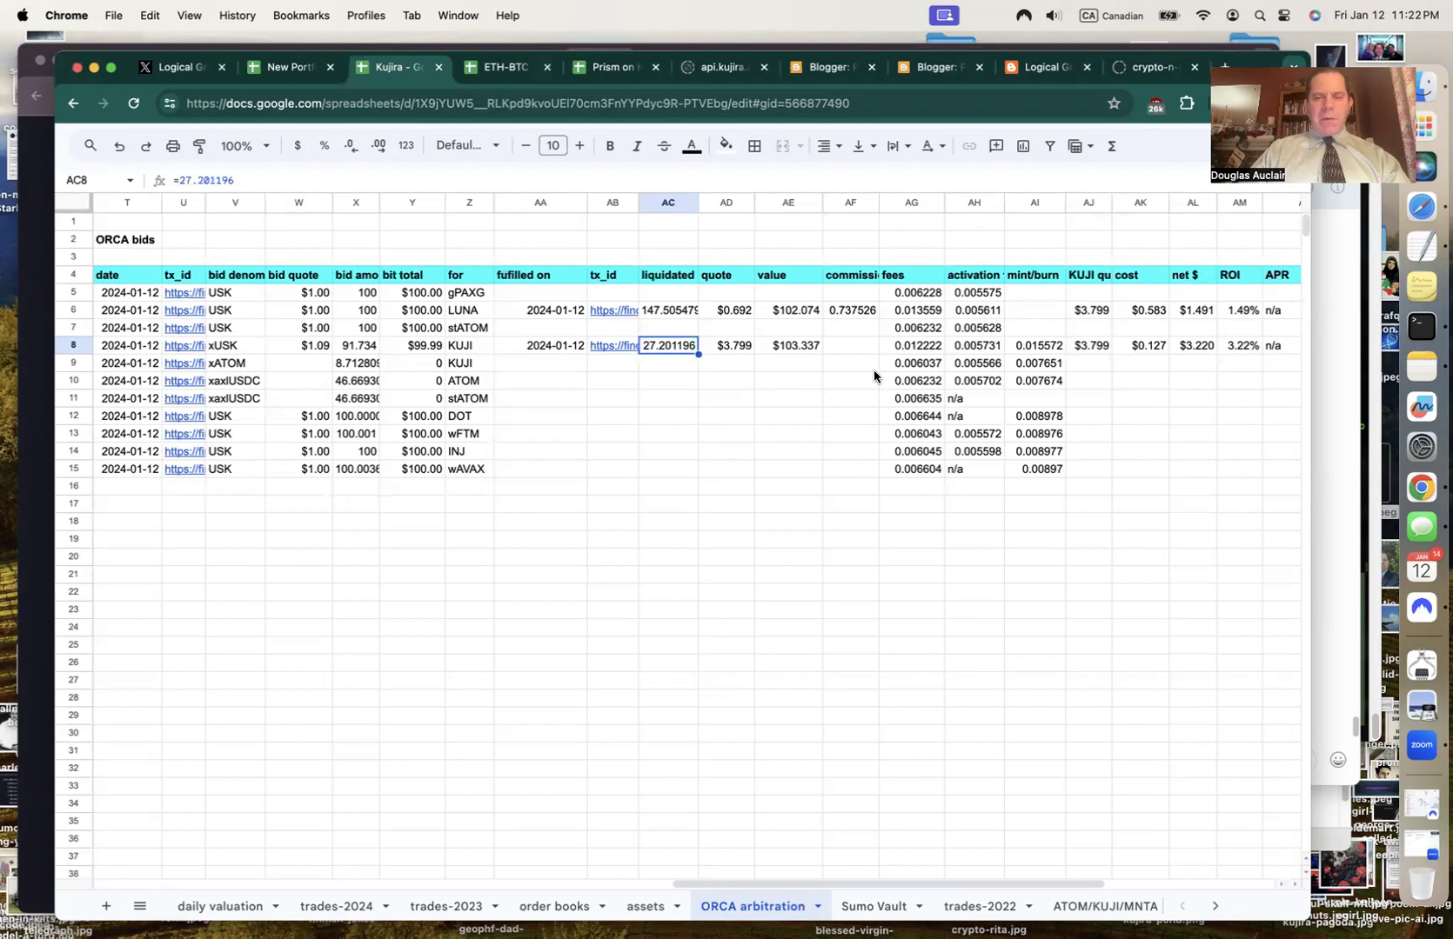
click(849, 348)
text(=)
key(Left)
key(Left)
key(Left)
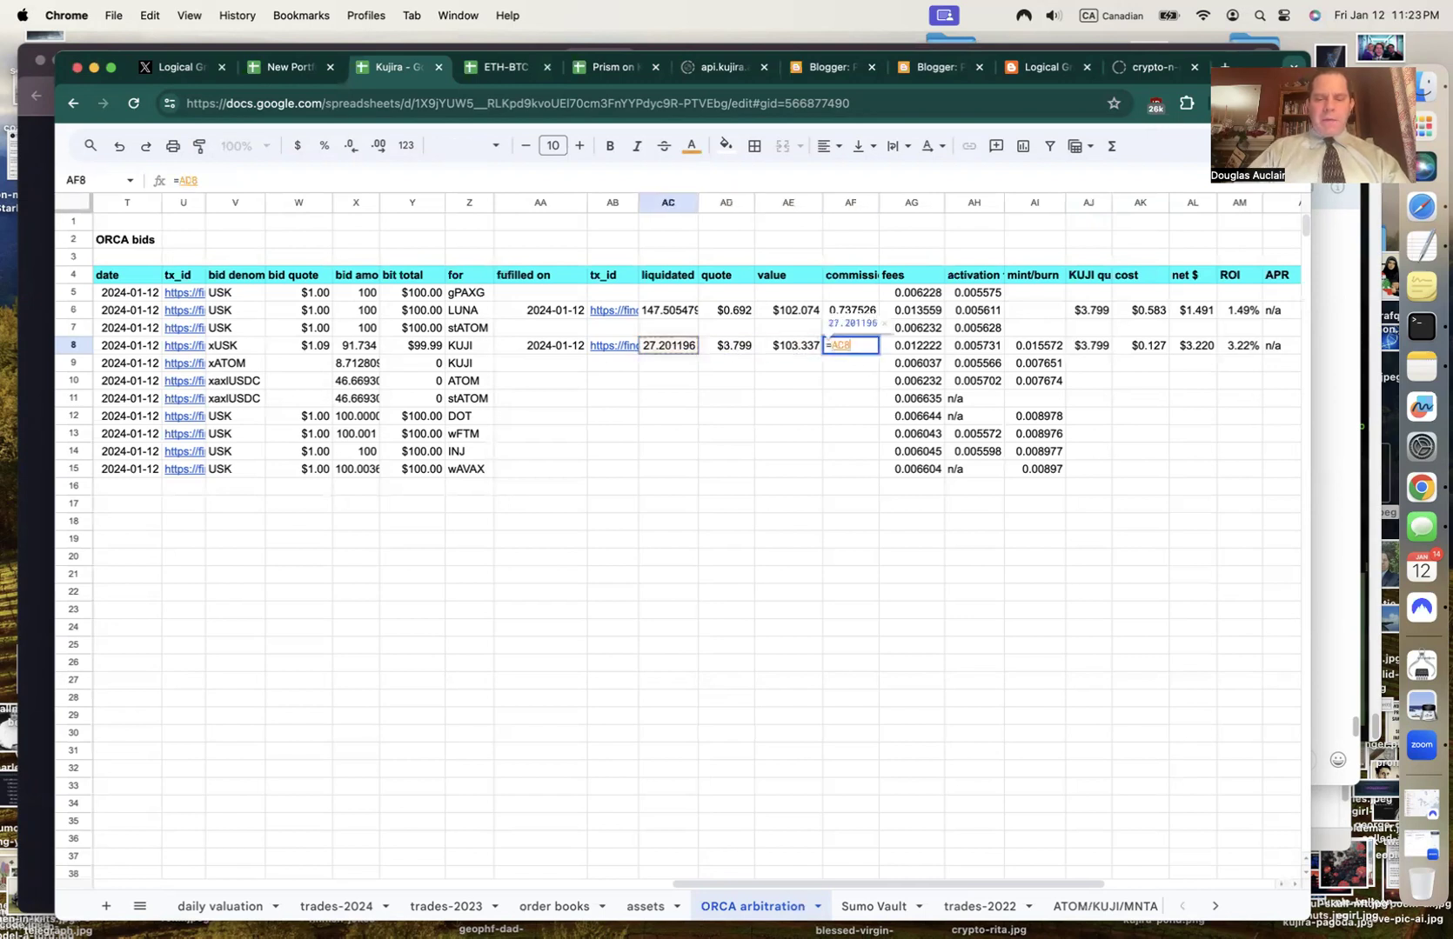
text(-27.065)
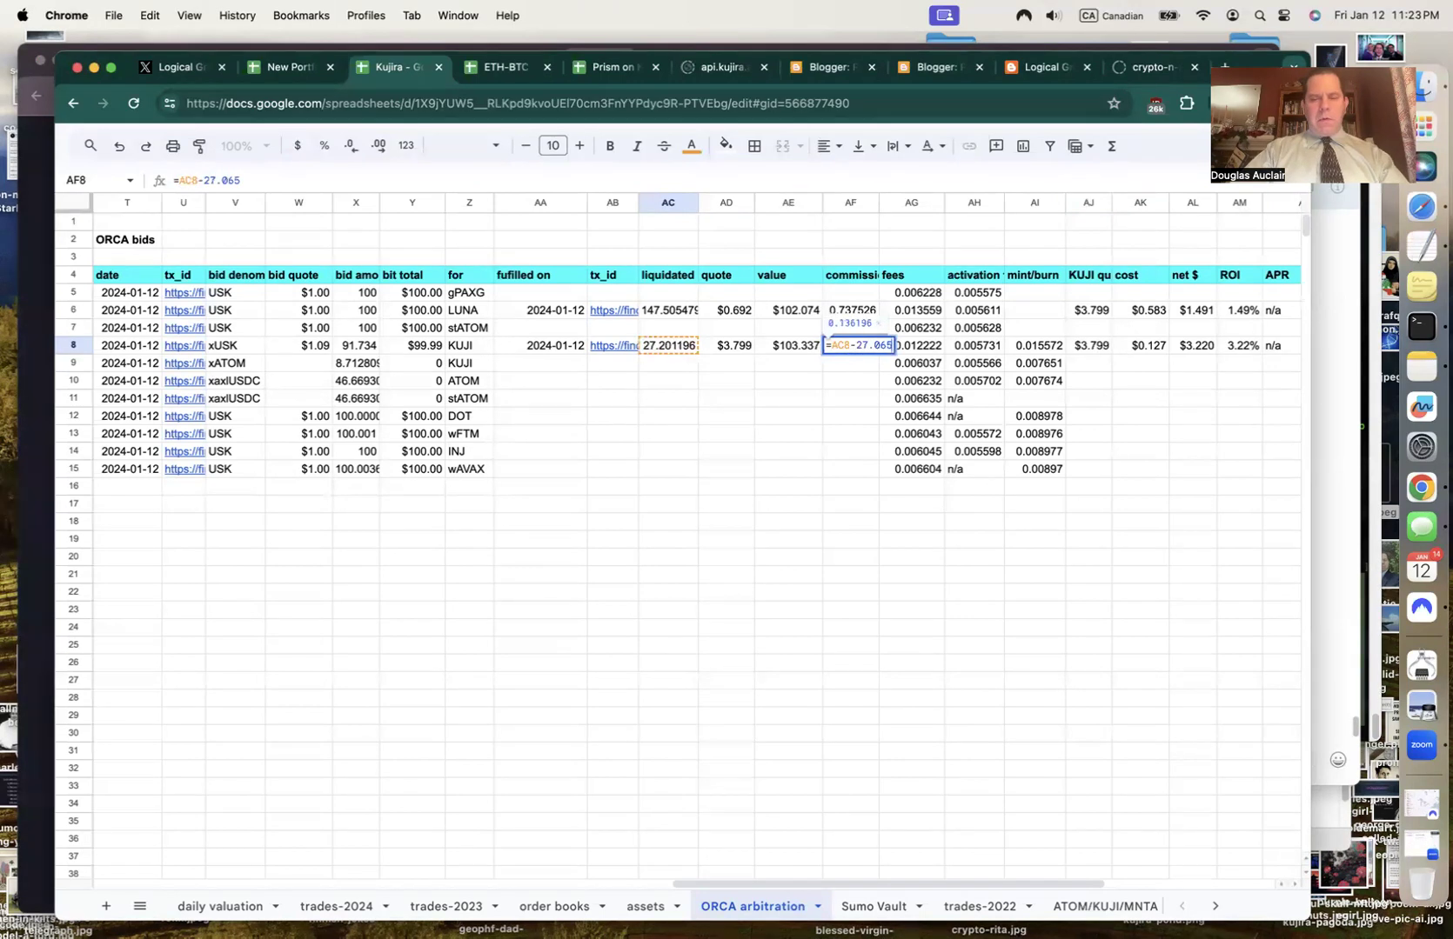
key(Tab)
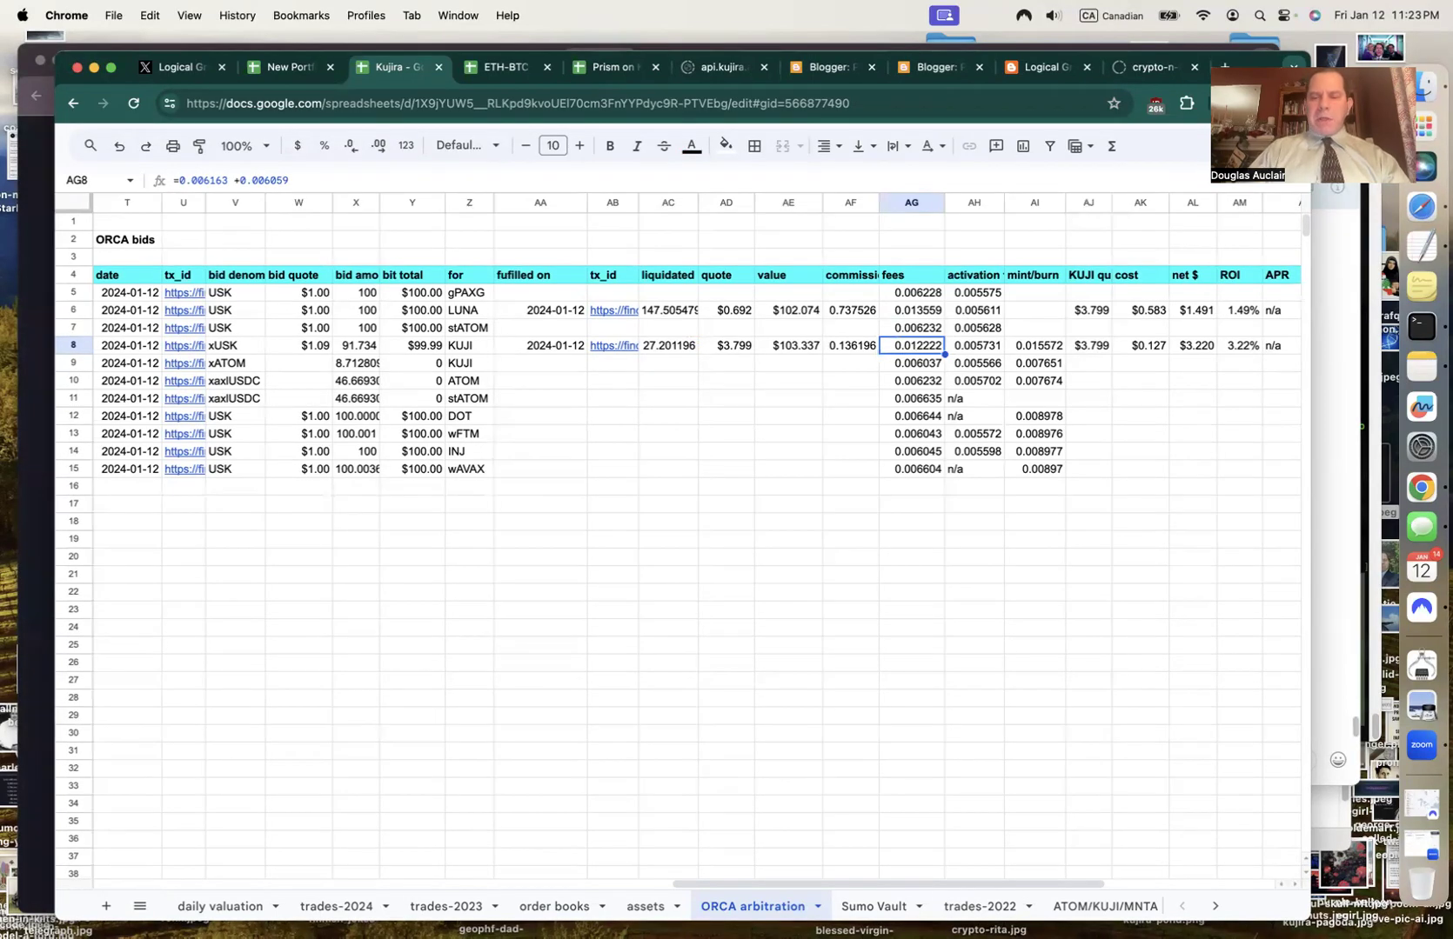
Copy the LUNA bid's cost formula from AK6 into AK8 to include the commission, and check the net formula in AL8.
key(Right)
key(Right)
key(Right)
key(Right)
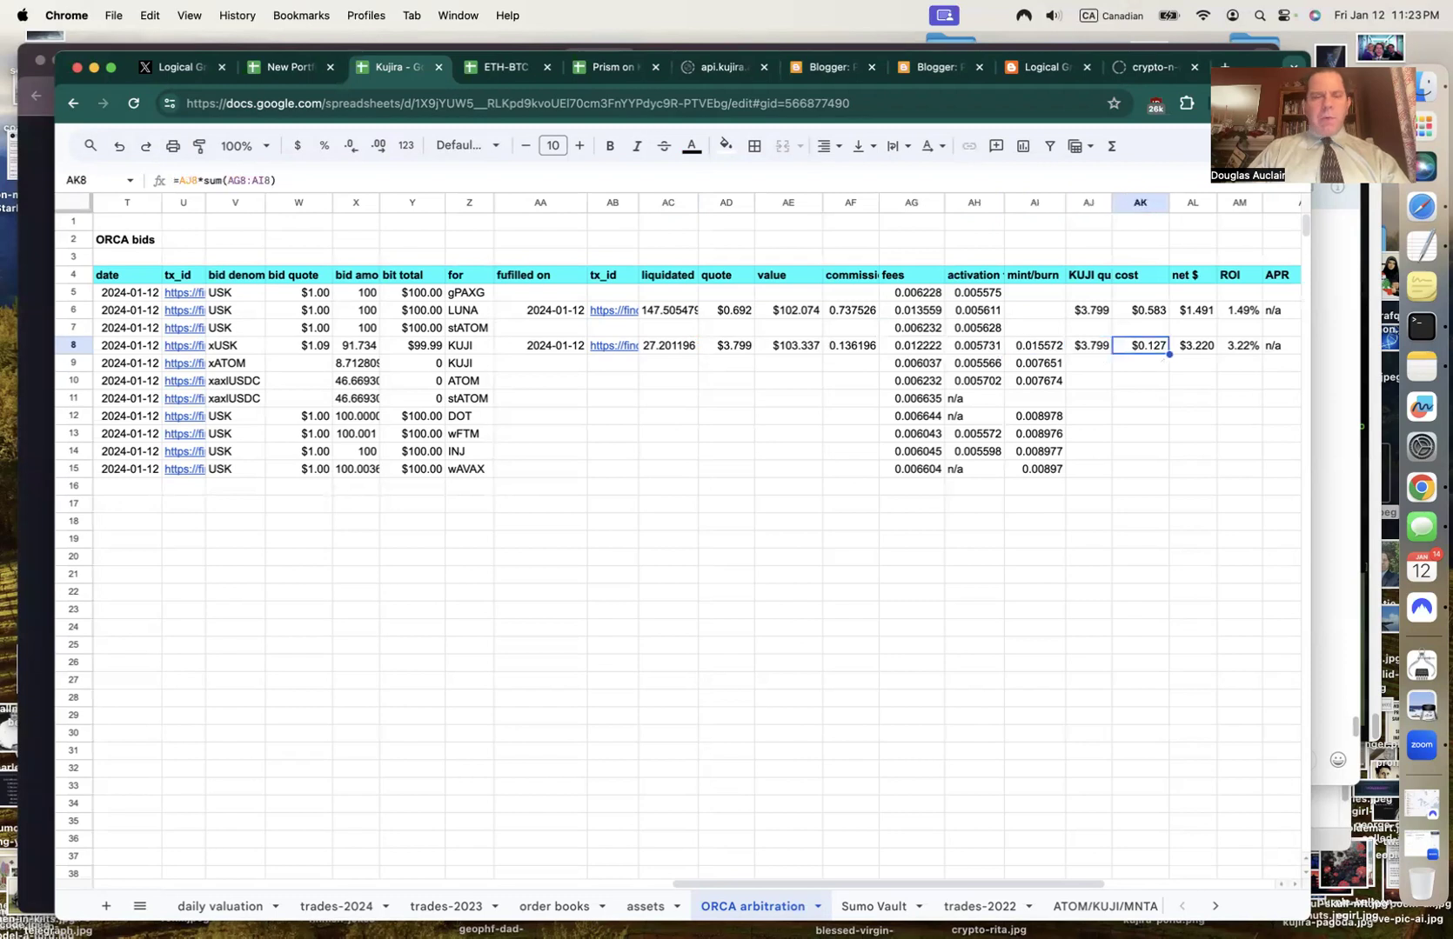
click(1141, 309)
key(ctrl+c)
click(1140, 346)
key(ctrl+v)
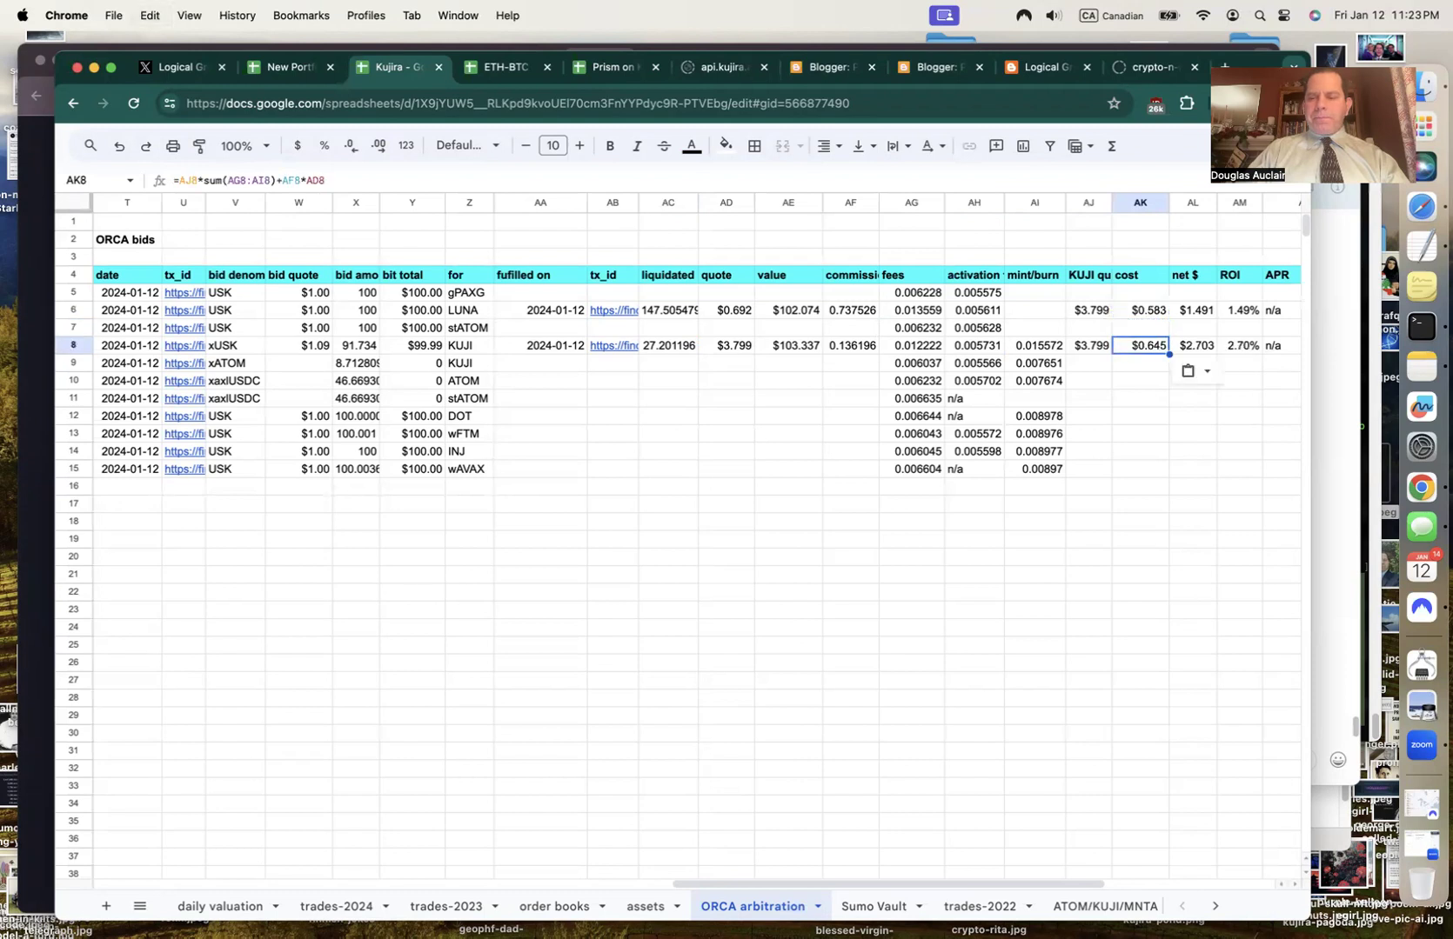
click(1192, 346)
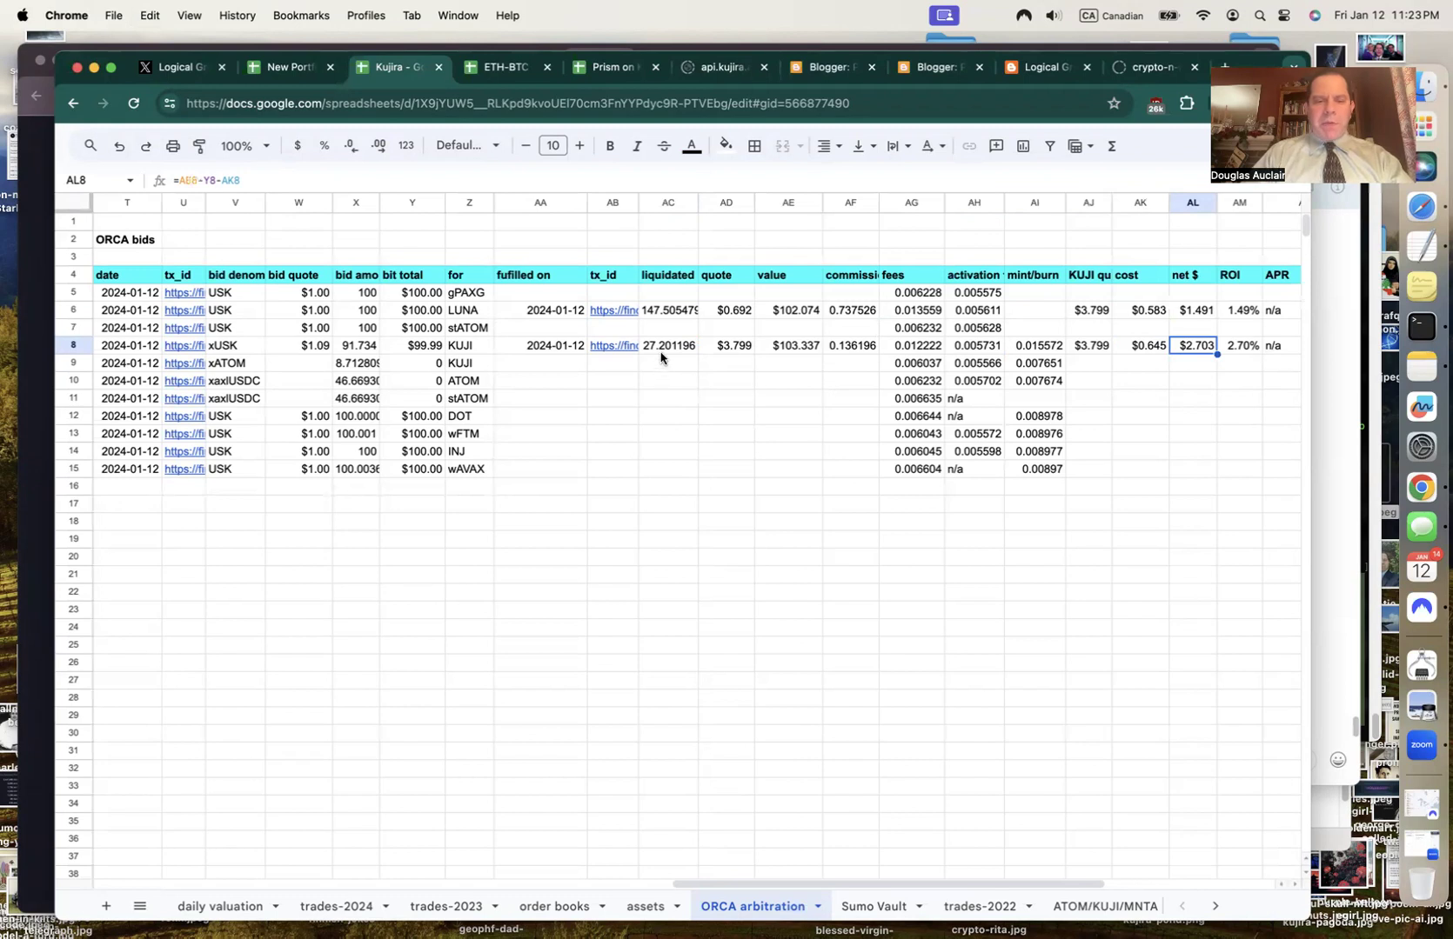
Close the Finder transaction page, search the Kujira FIN pairs for "kuji" and open the KUJI/USK market.
click(33, 702)
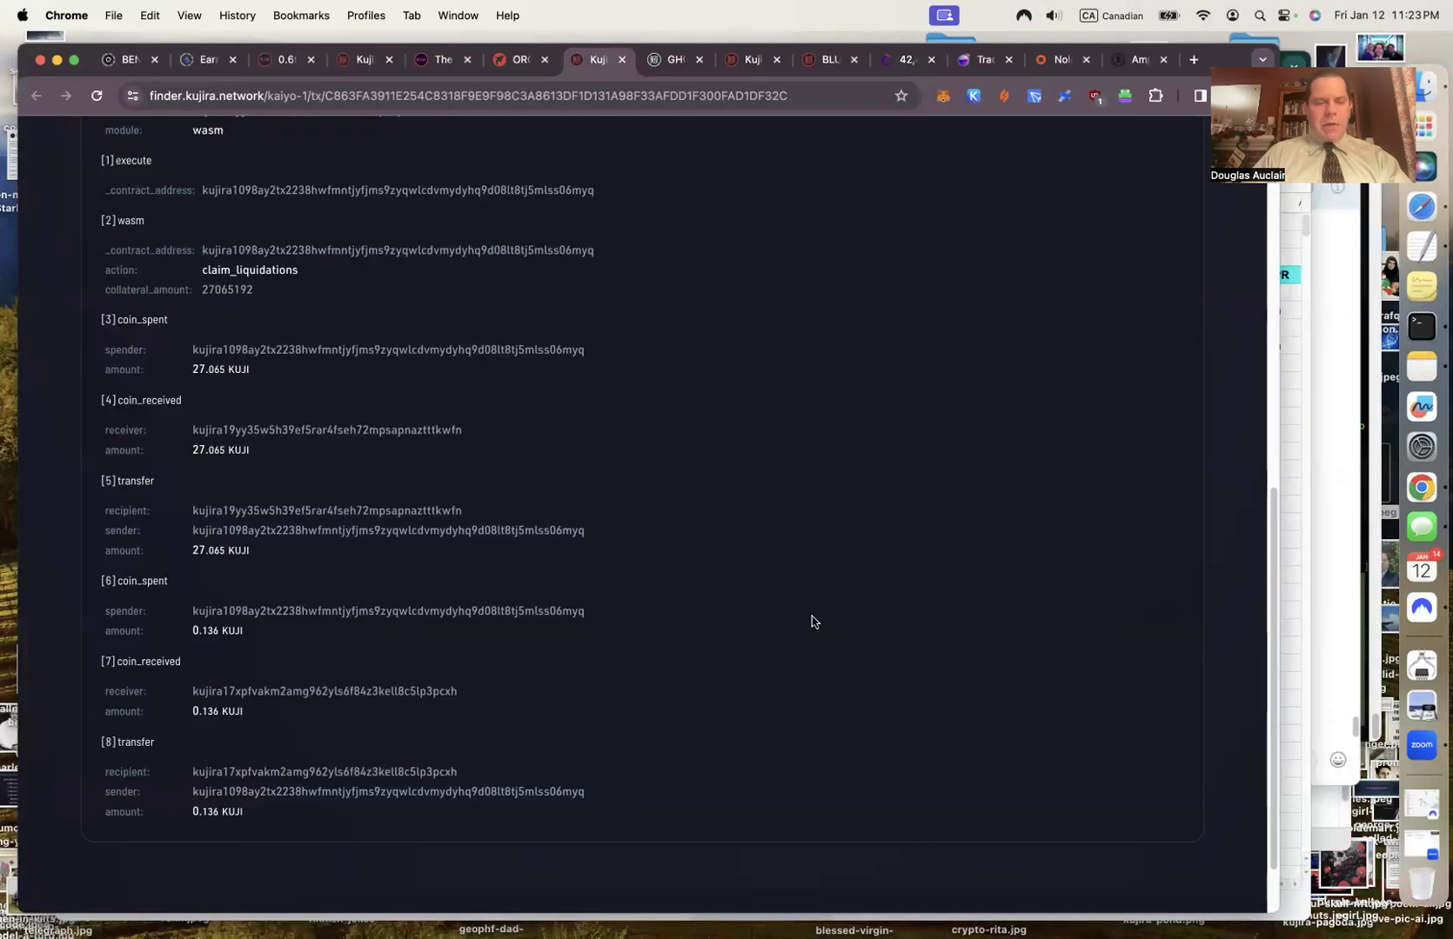
key(super+w)
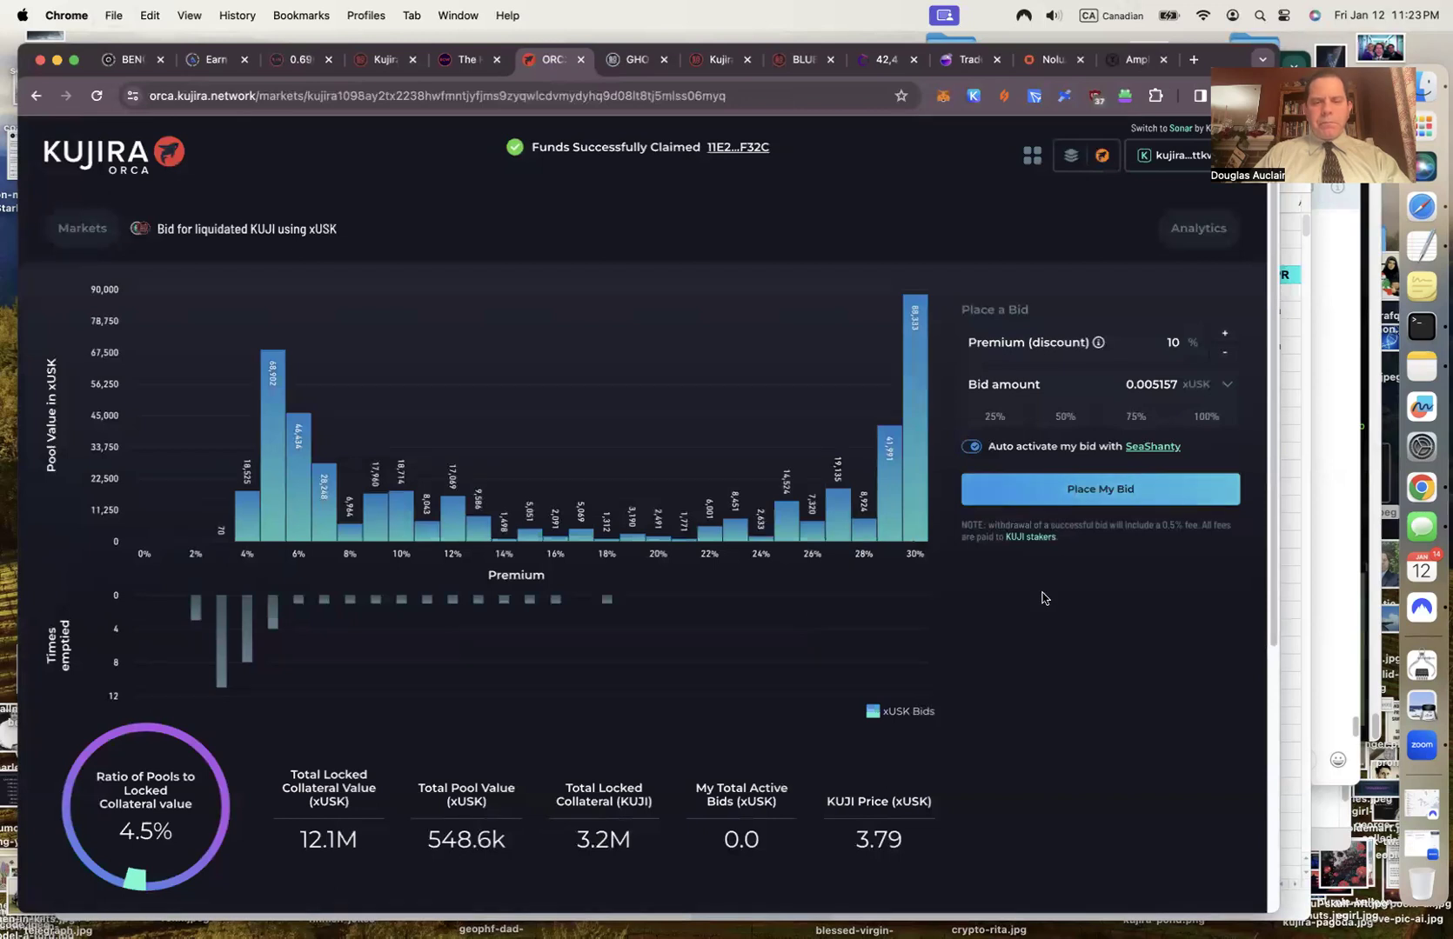
click(289, 61)
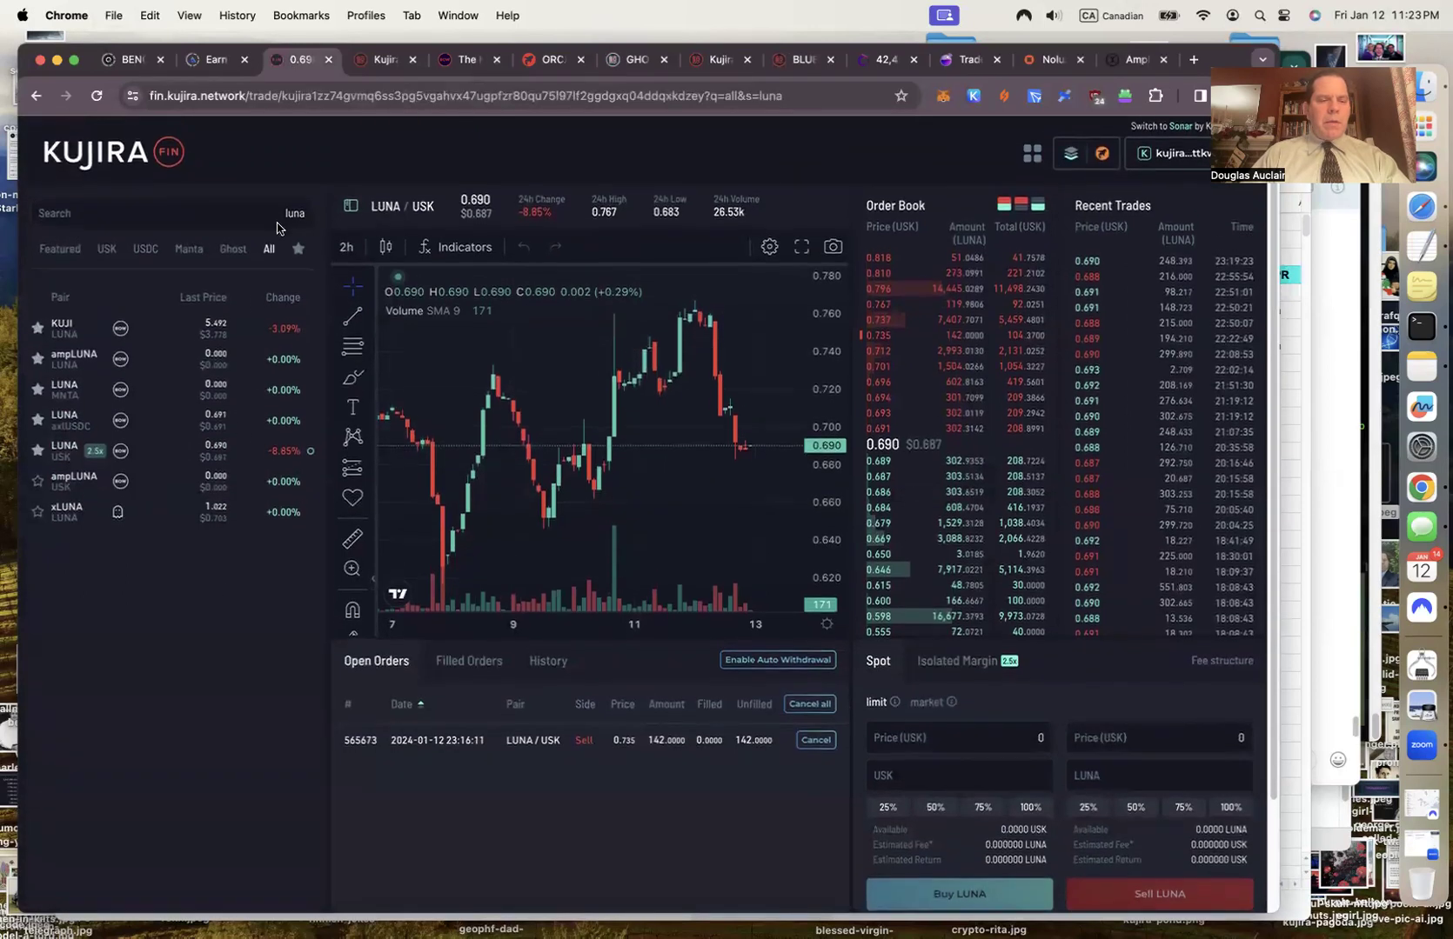
double_click(293, 214)
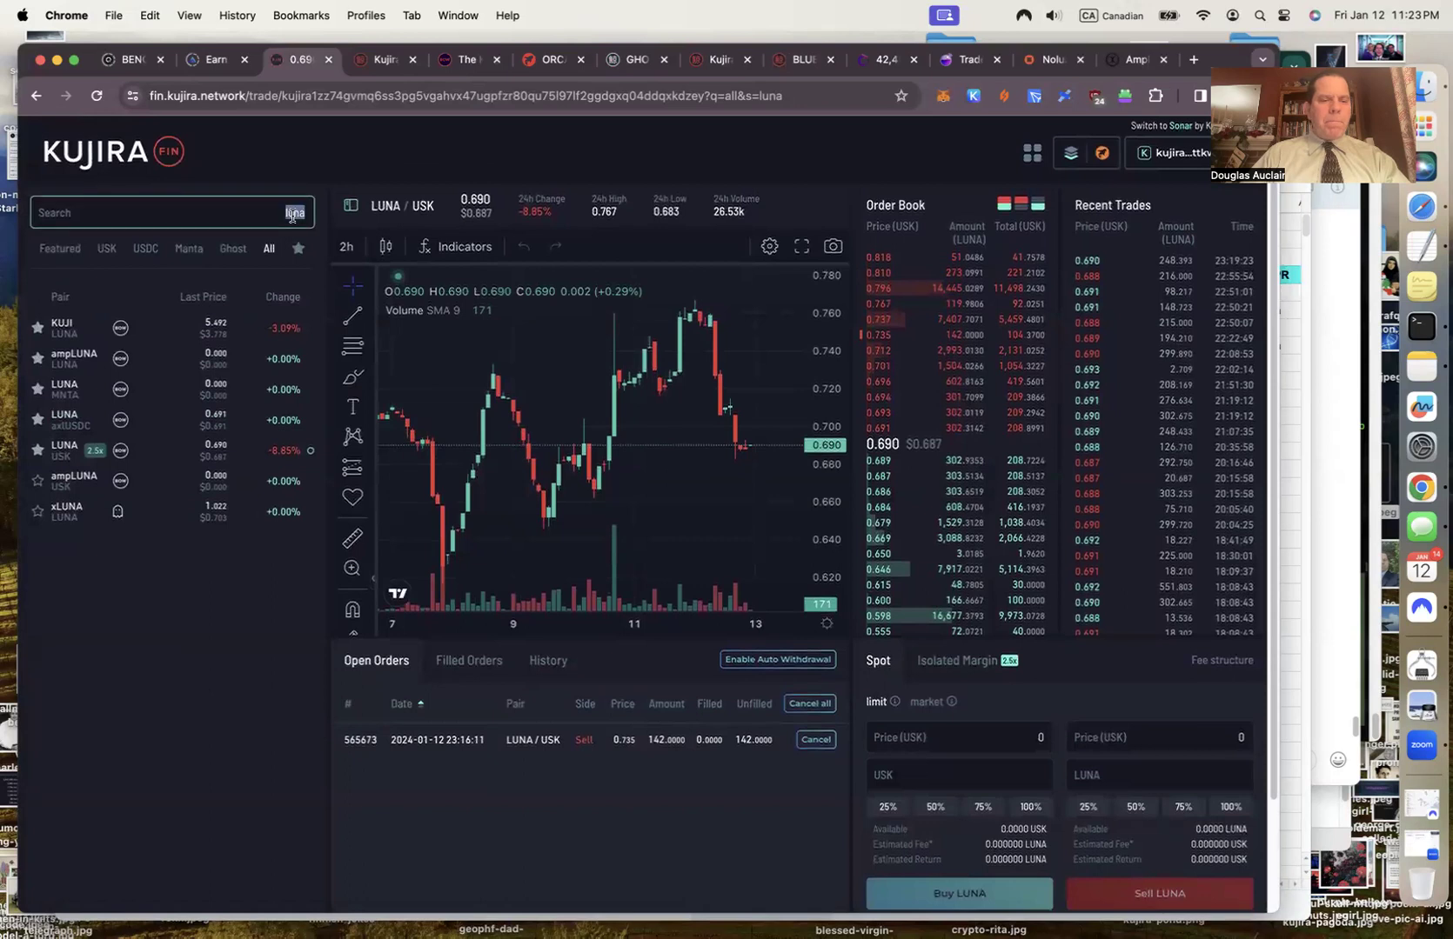
text(kuji)
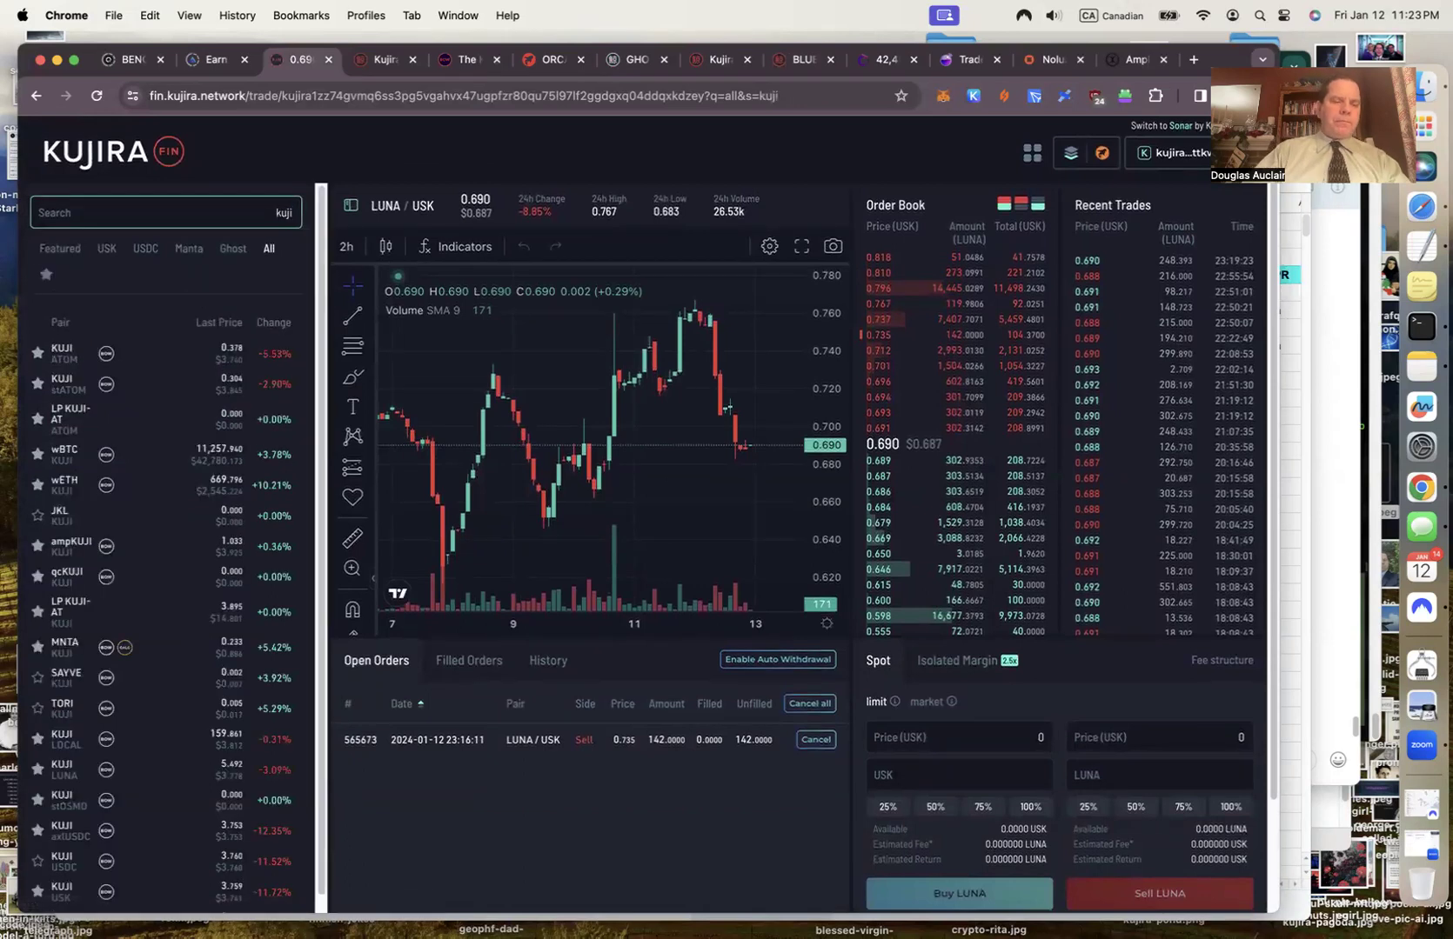
scroll(167, 482, down, 1)
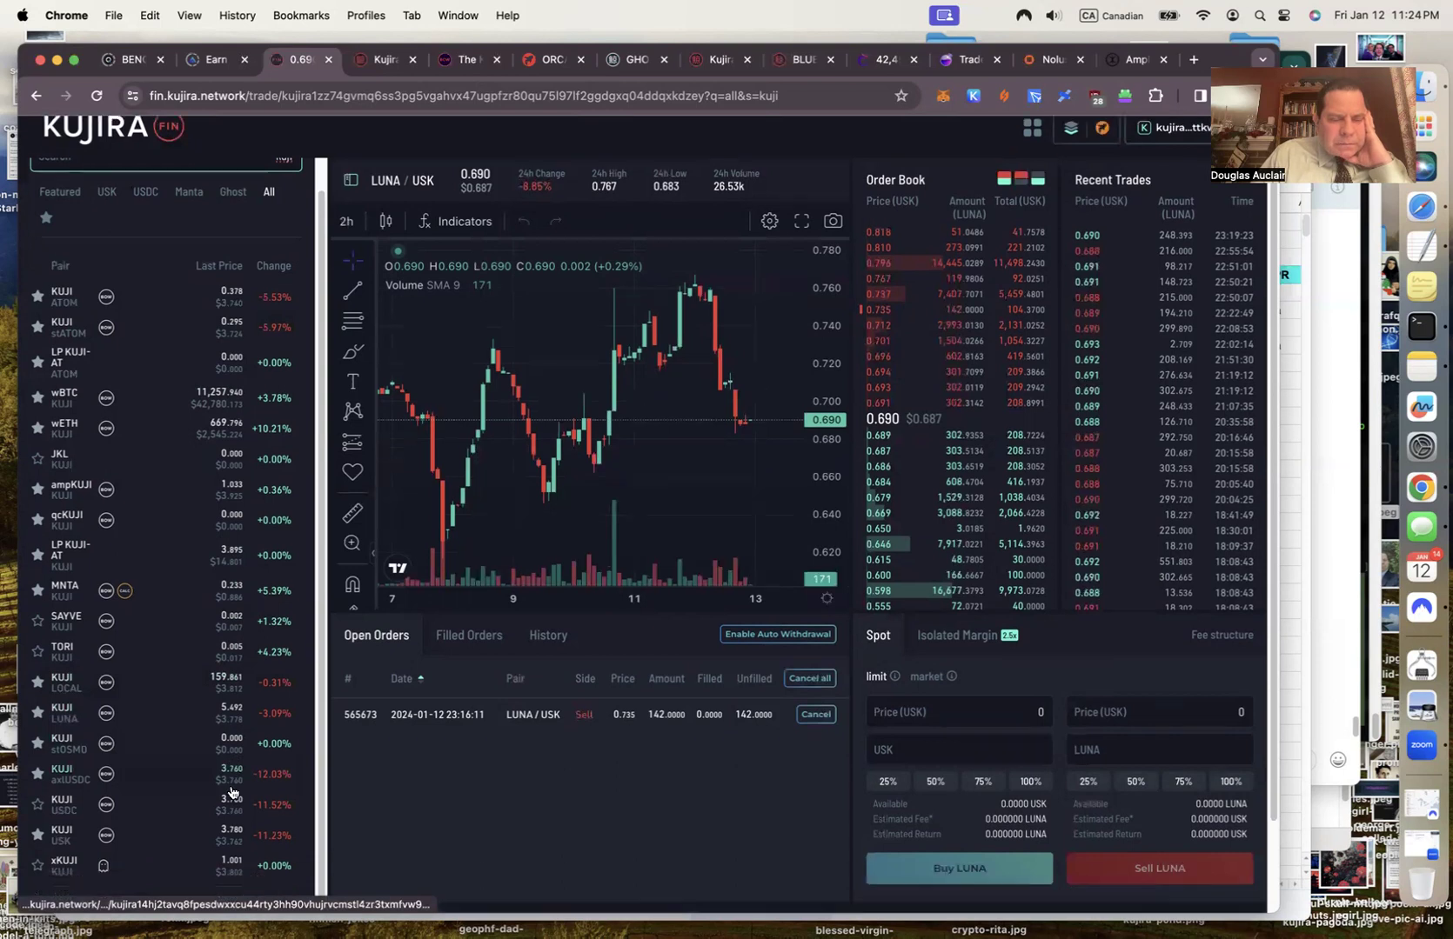
scroll(230, 791, down, 3)
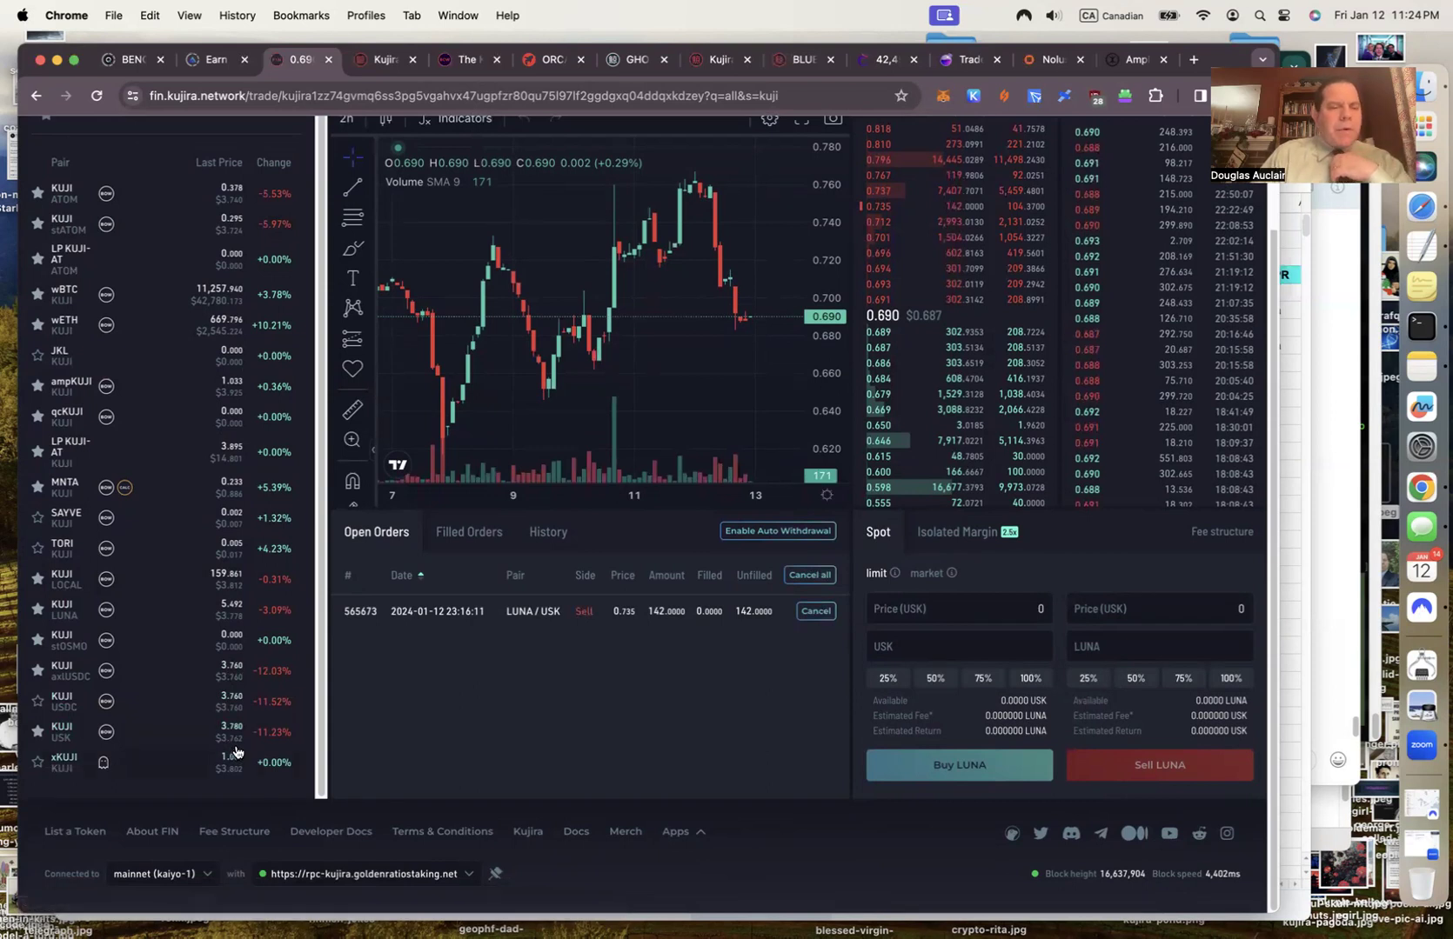
click(66, 741)
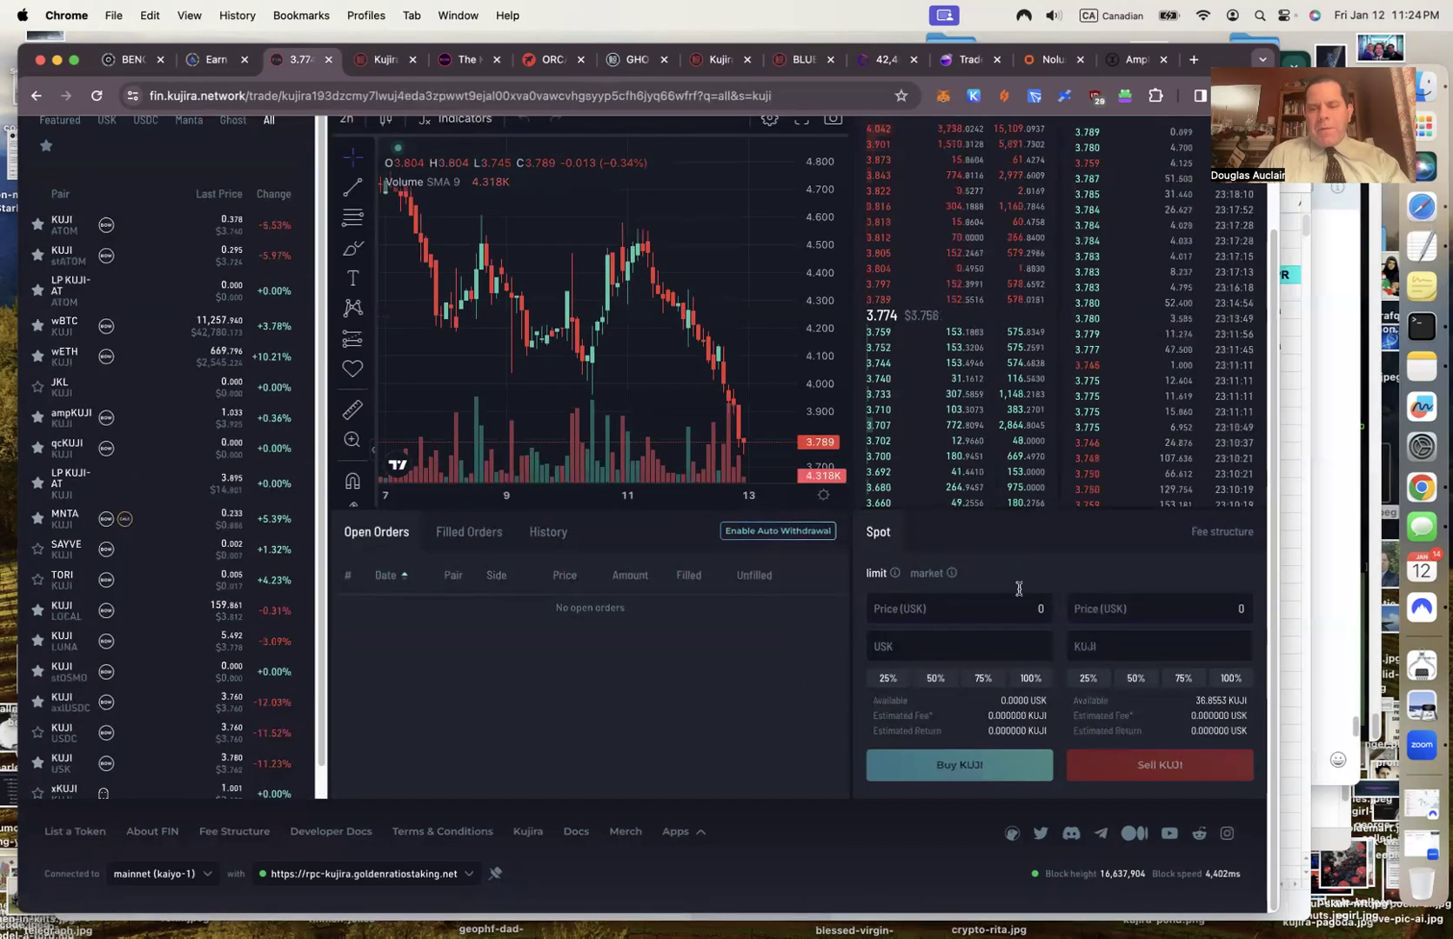
Fill in a KUJI limit sell order at a price of 3.90 USK for 26.855255 KUJI.
scroll(938, 319, up, 2)
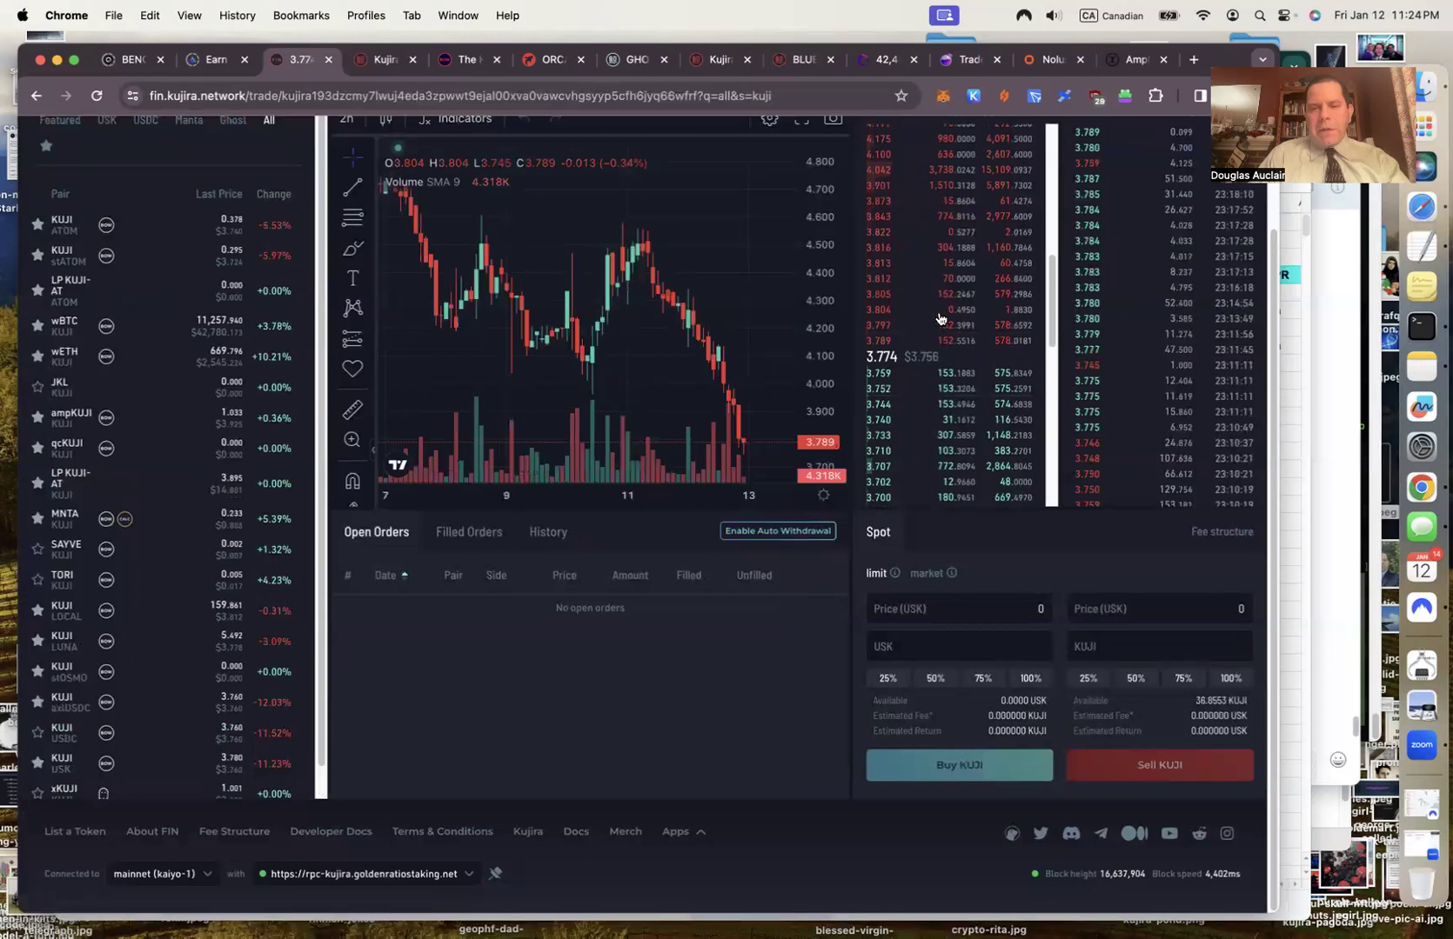
click(880, 216)
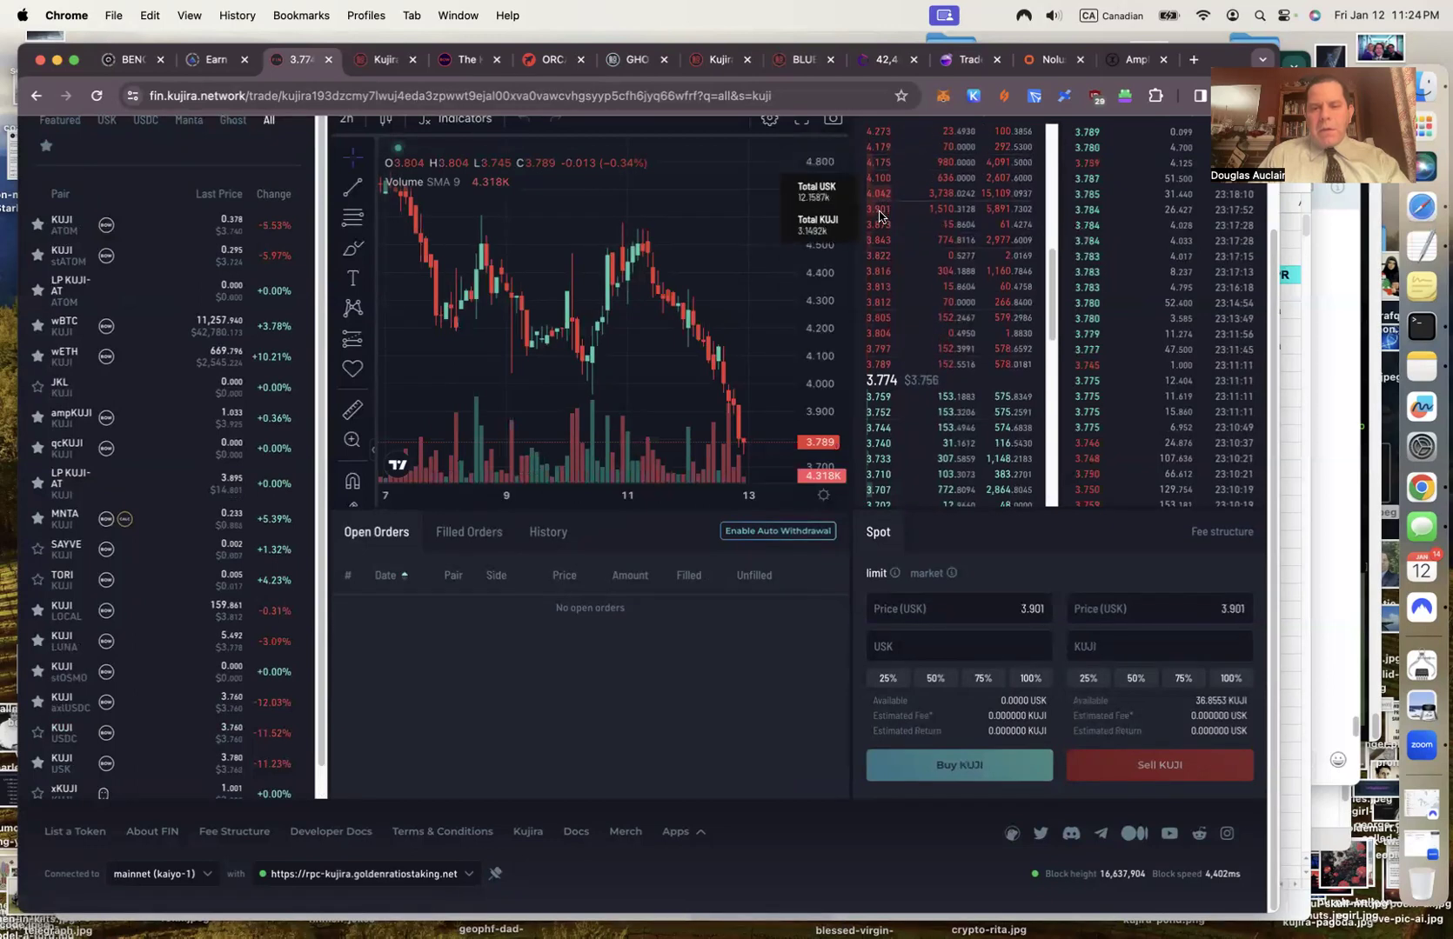
click(1244, 606)
key(BackSpace)
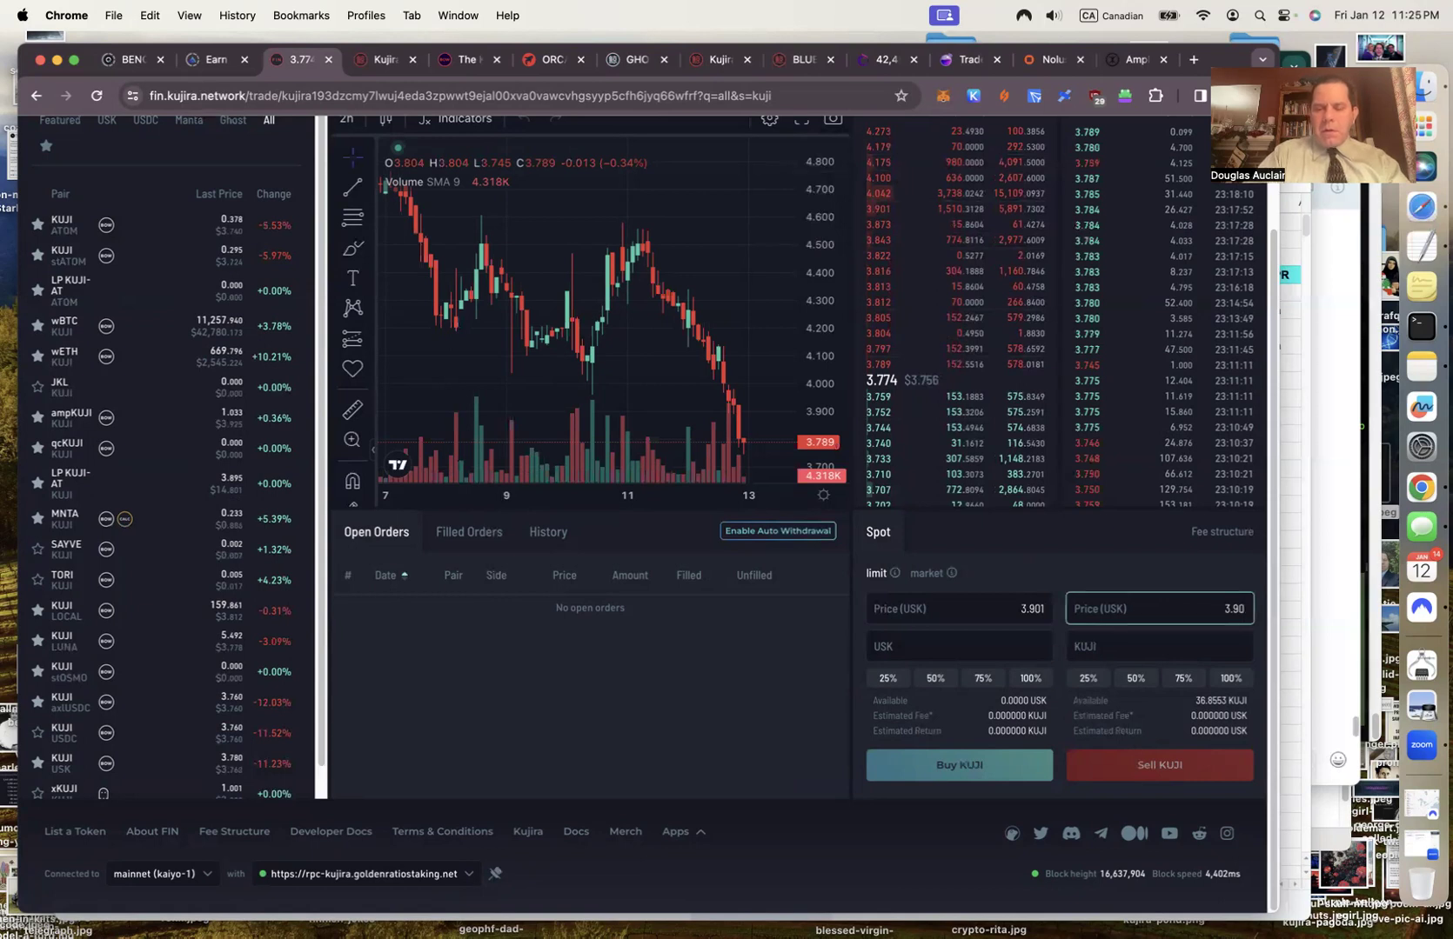
click(1229, 679)
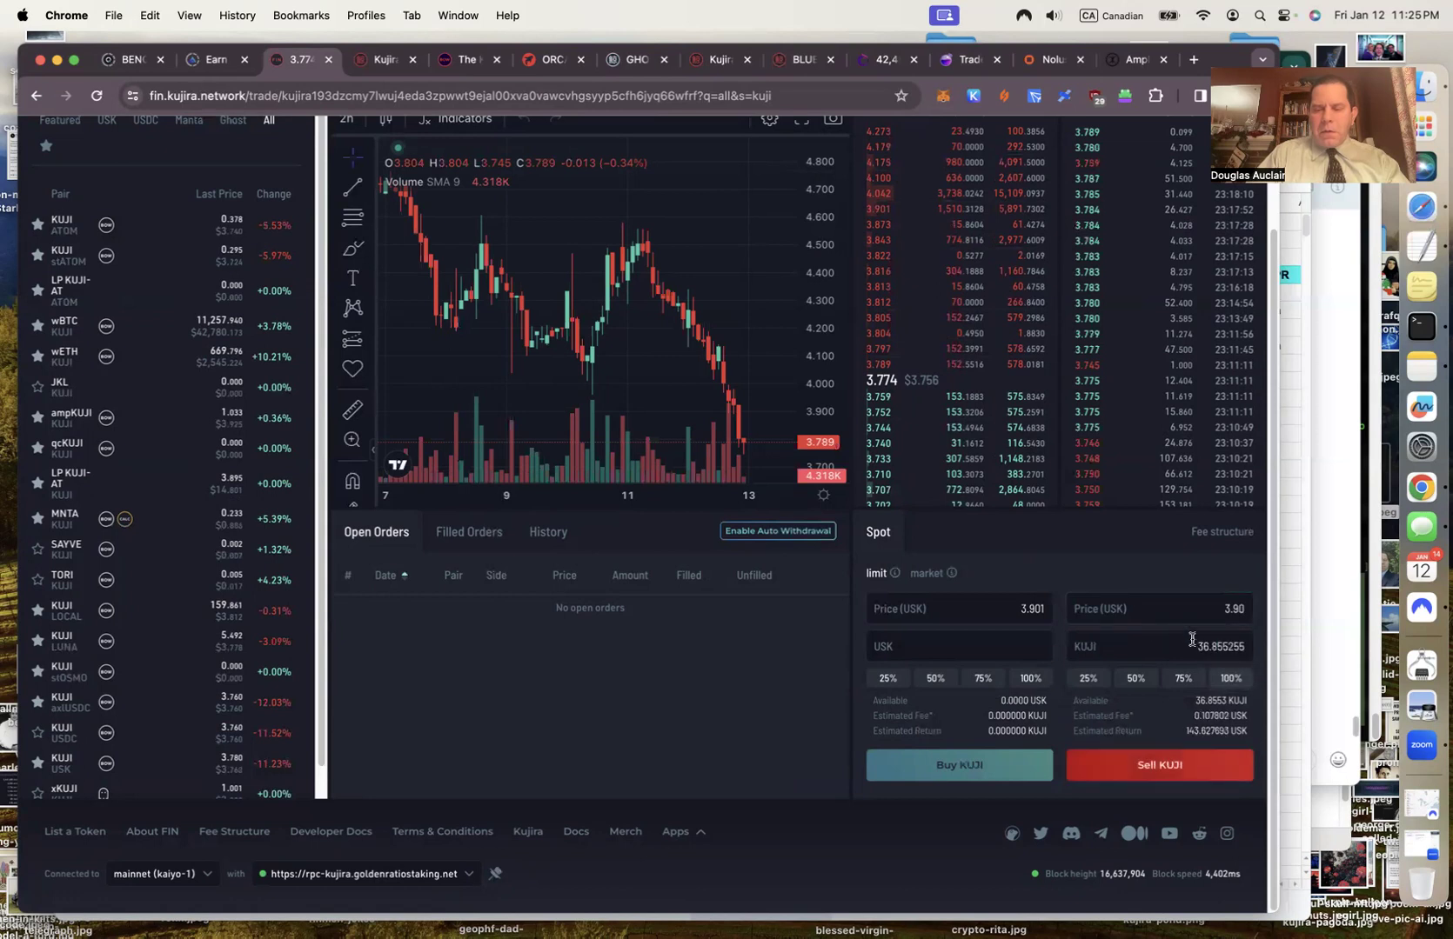
click(1201, 647)
key(BackSpace)
text(2)
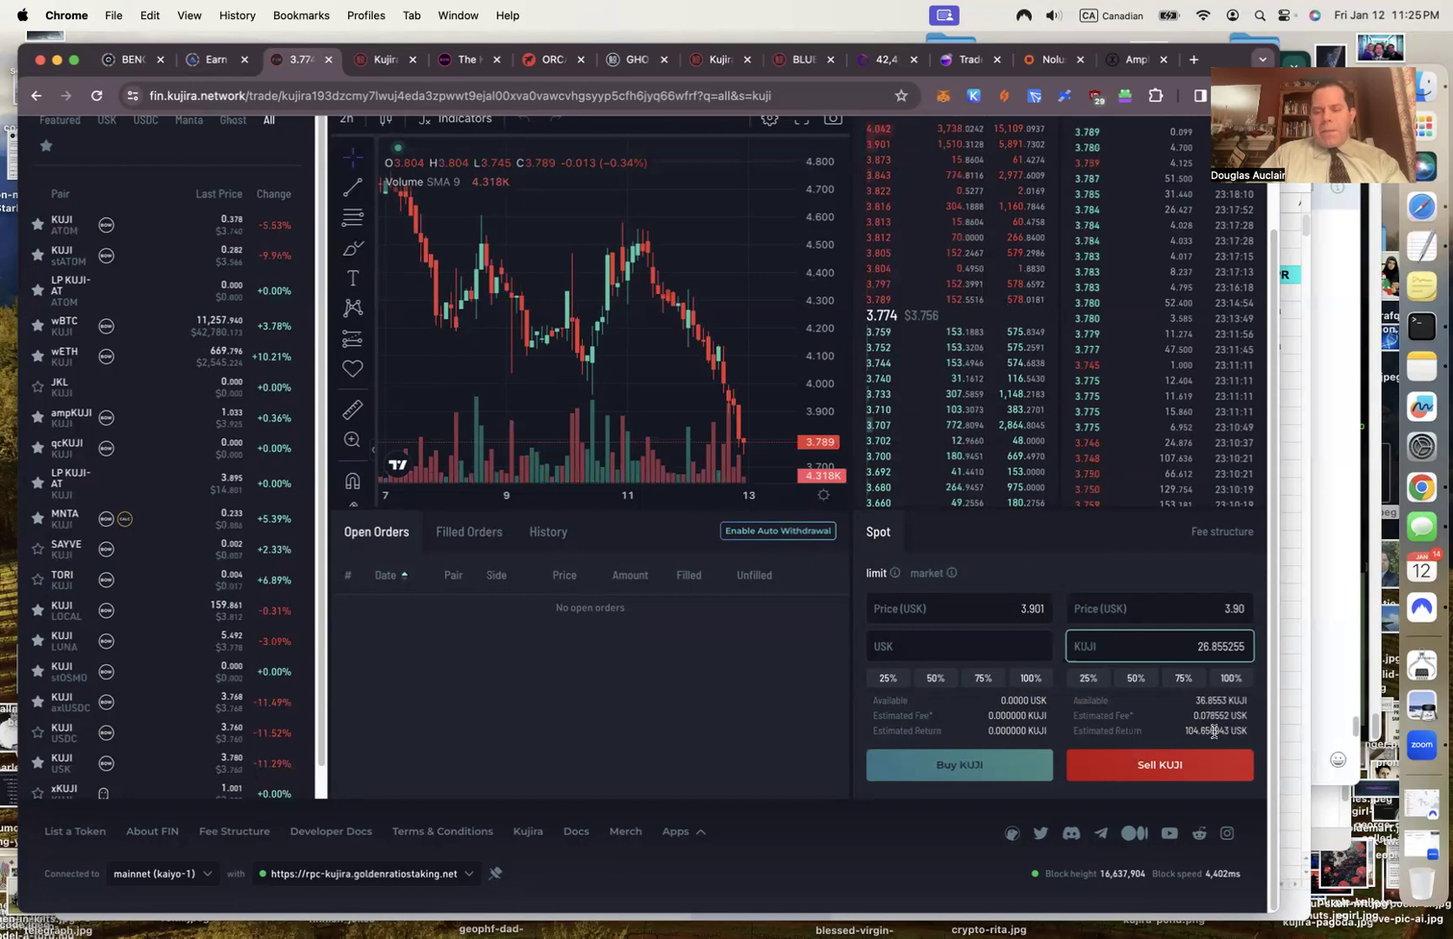
Change the KUJI sell amount to 25.855255 and submit the limit order at 3.90 USK.
key(BackSpace)
text(5)
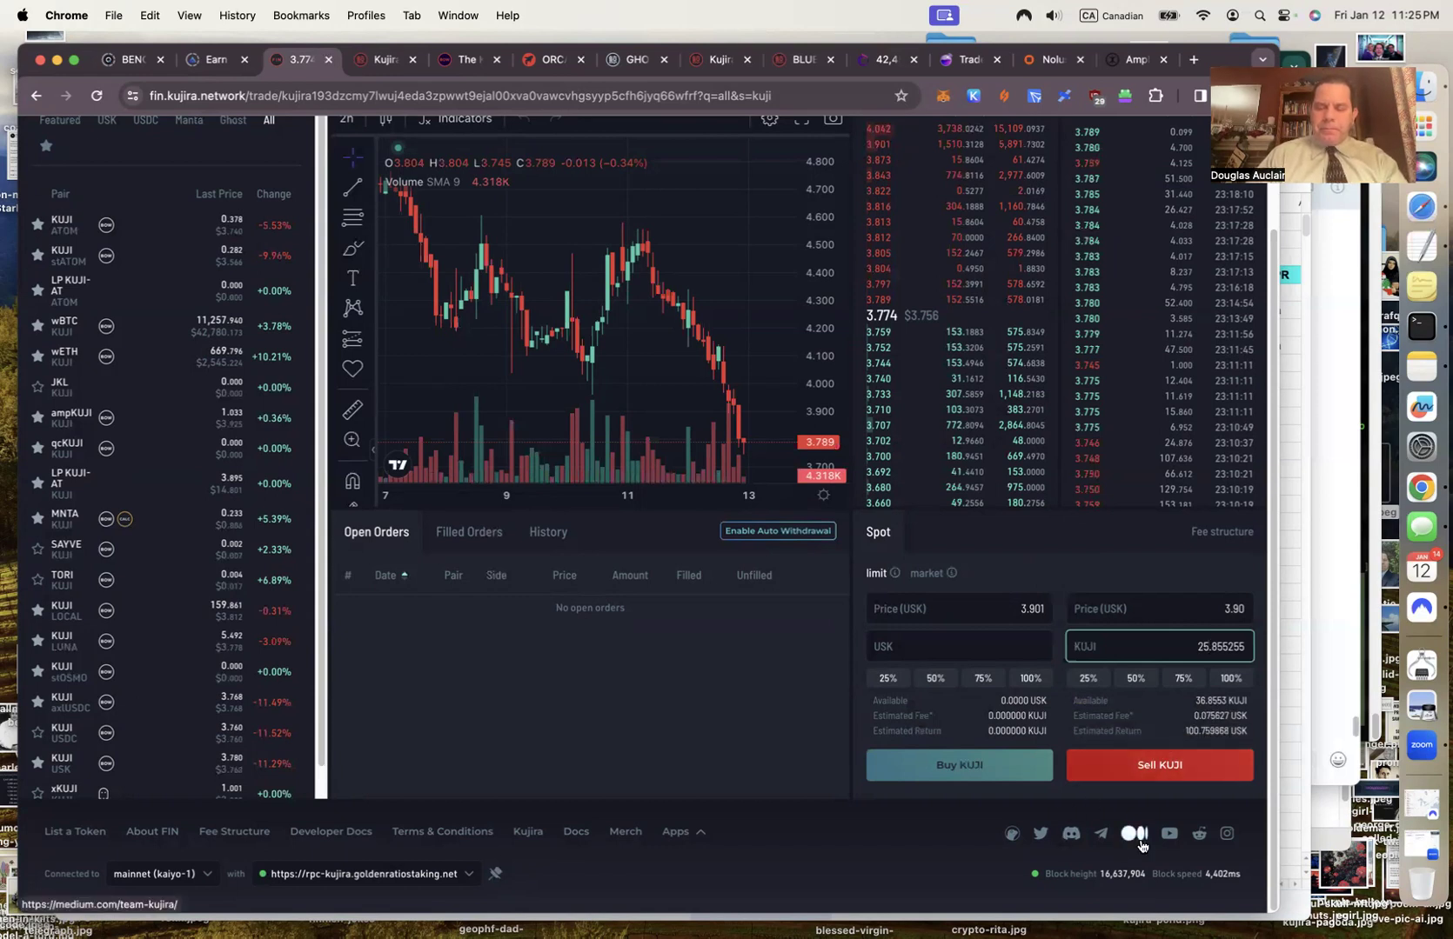
click(1148, 767)
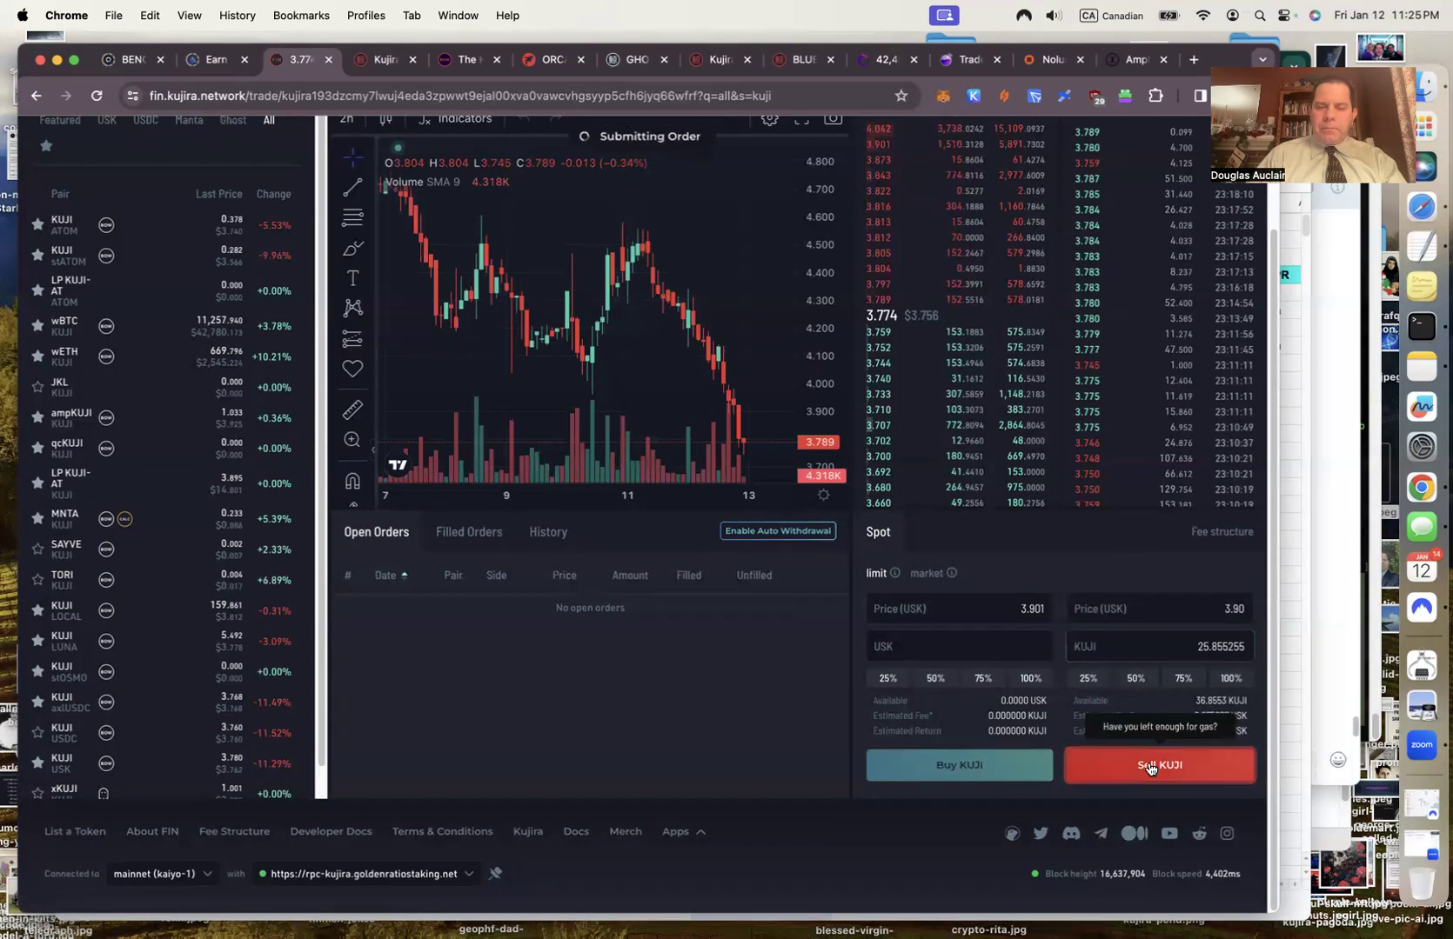
Add the memo "sell liquidated KUJI for USK" to the order transaction and approve it in the Keplr wallet.
click(1039, 504)
text(sell)
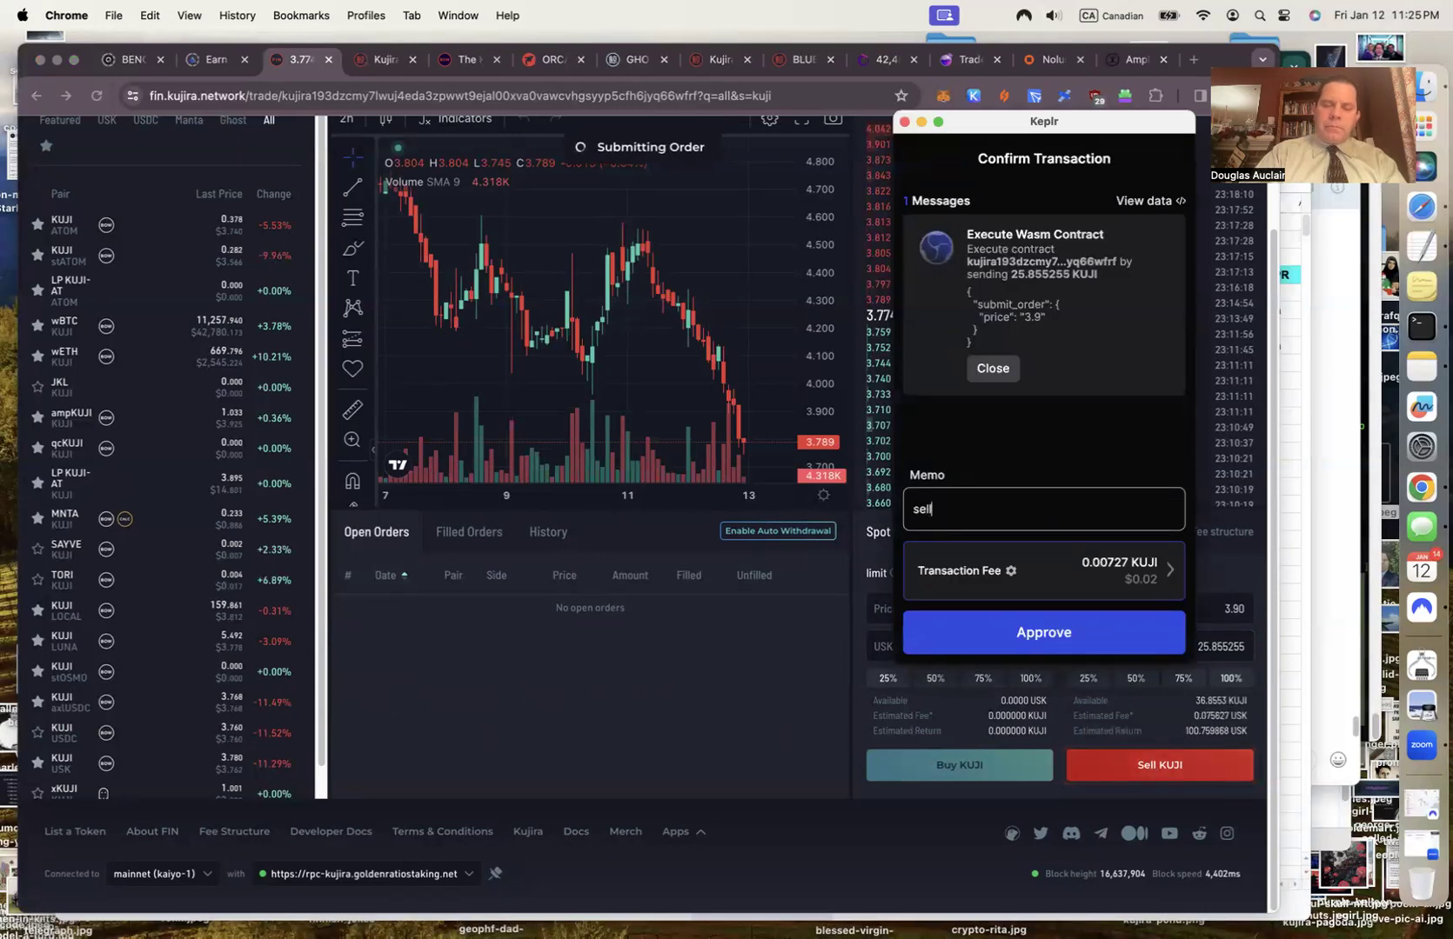
text( liquidate)
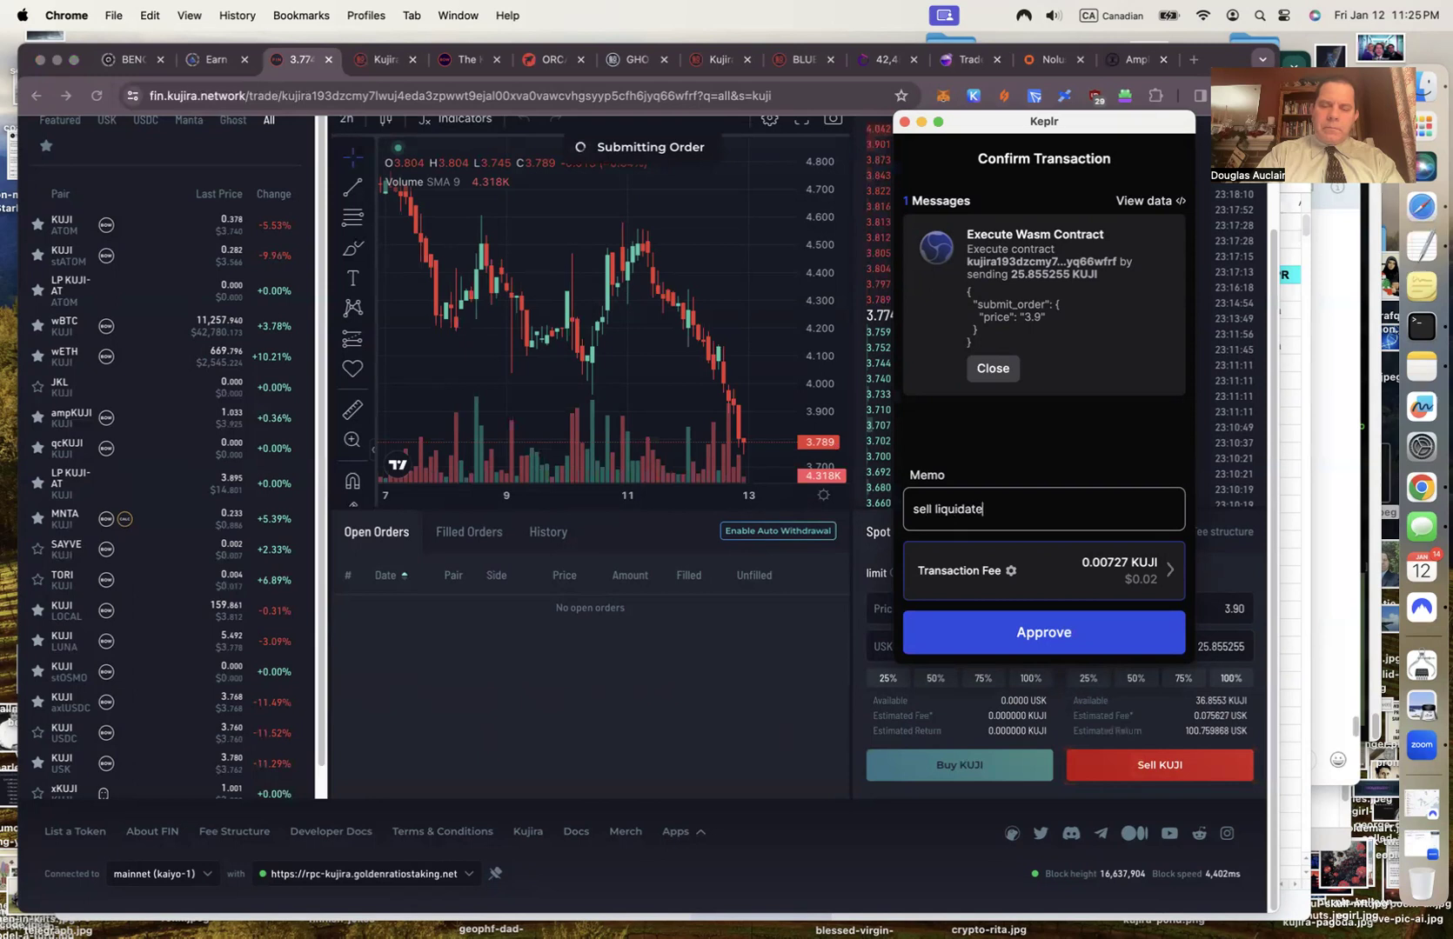
text(d KUJI for USK)
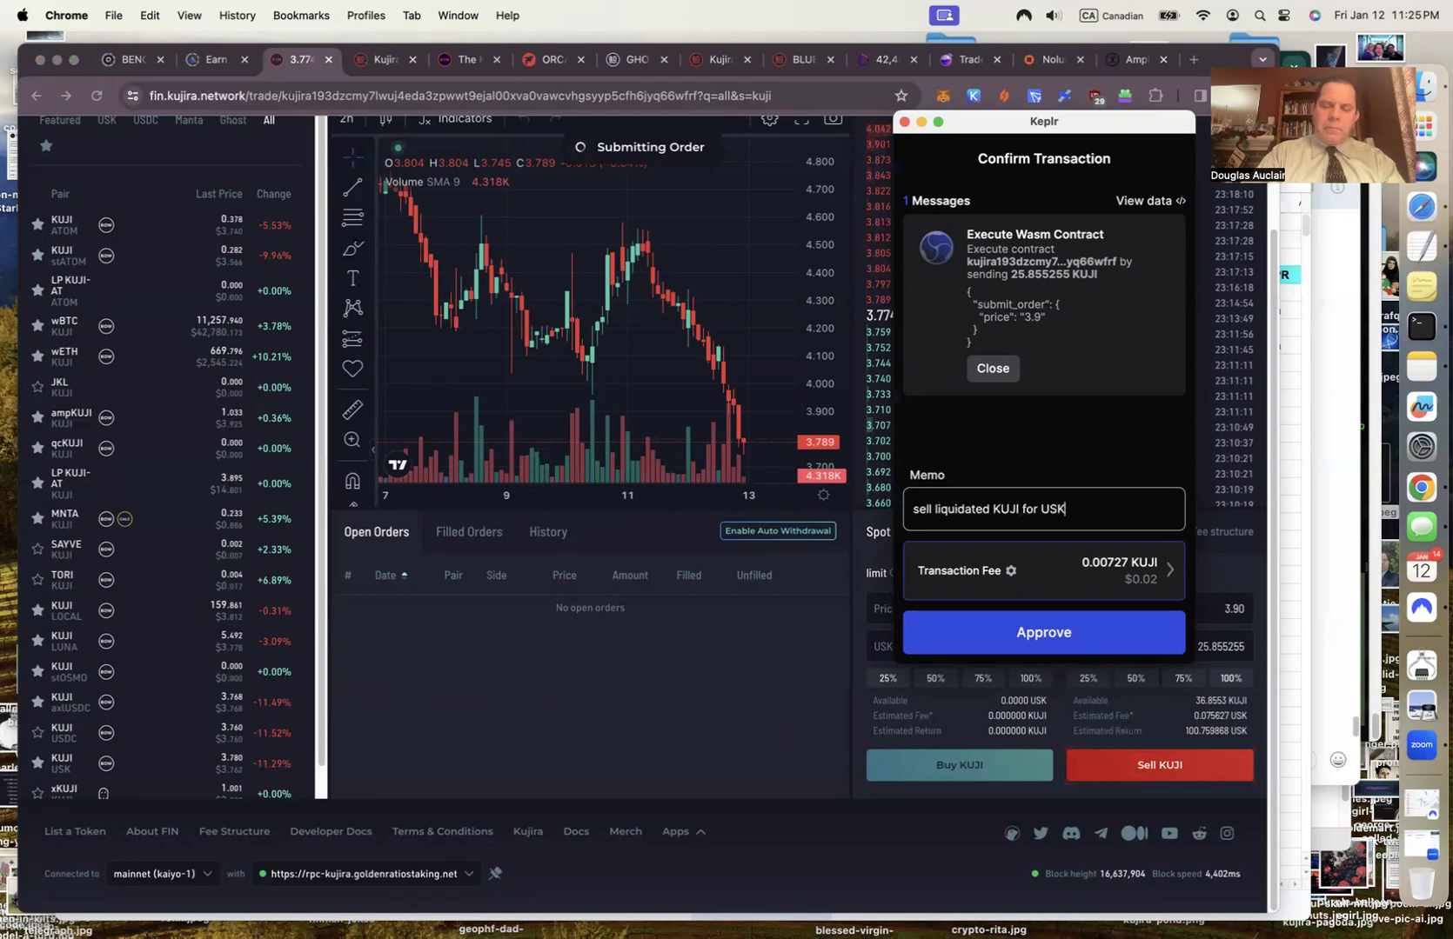
click(1044, 633)
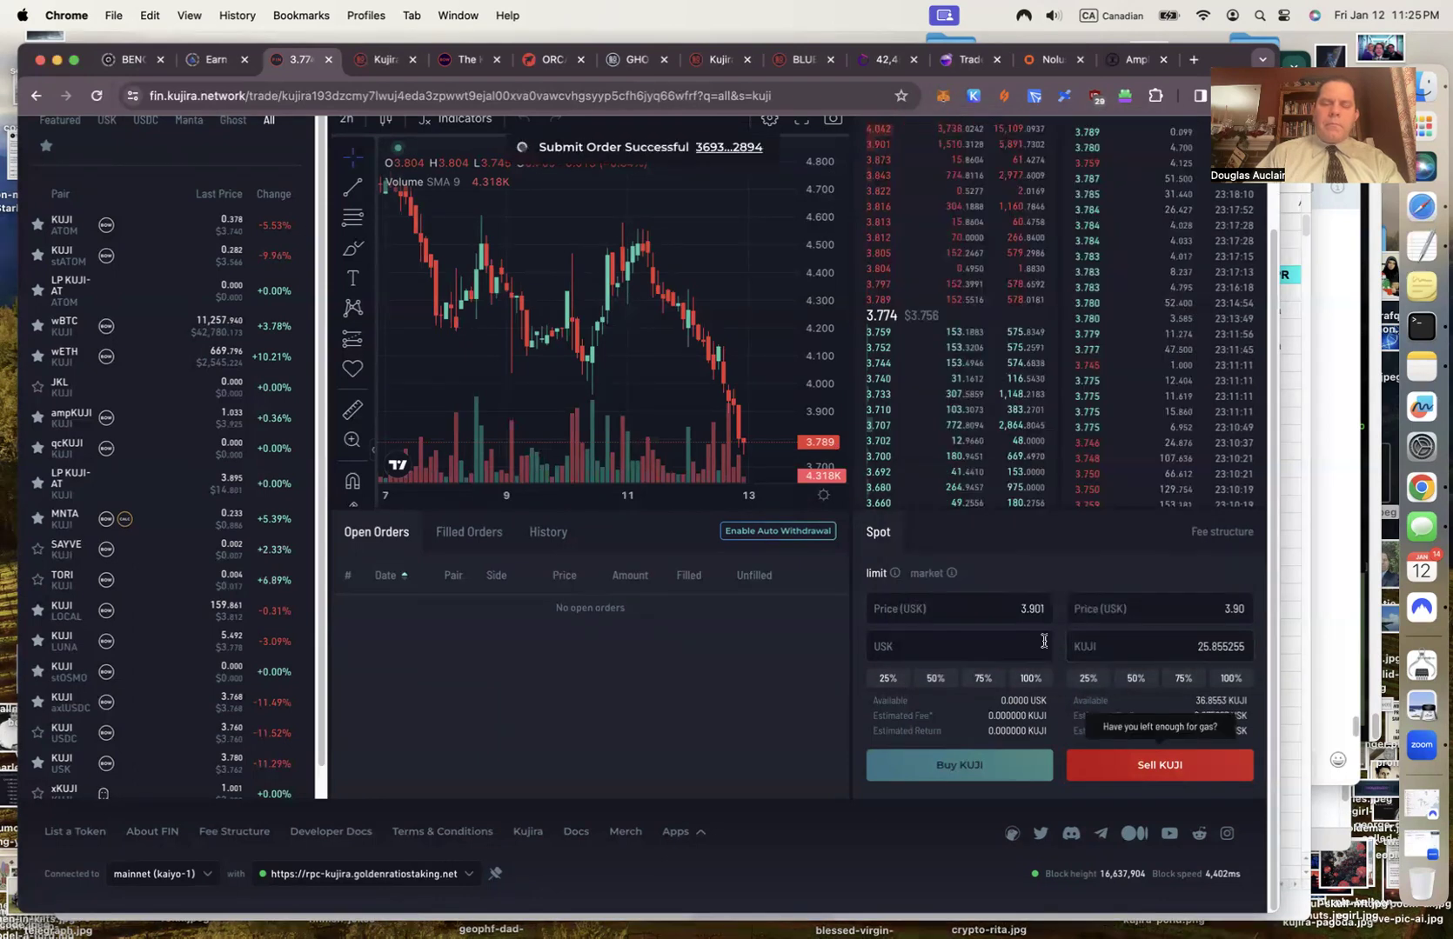
Open the submitted sell order's transaction details in Kujira Finder and return to the KUJI/USK market on FIN.
click(717, 152)
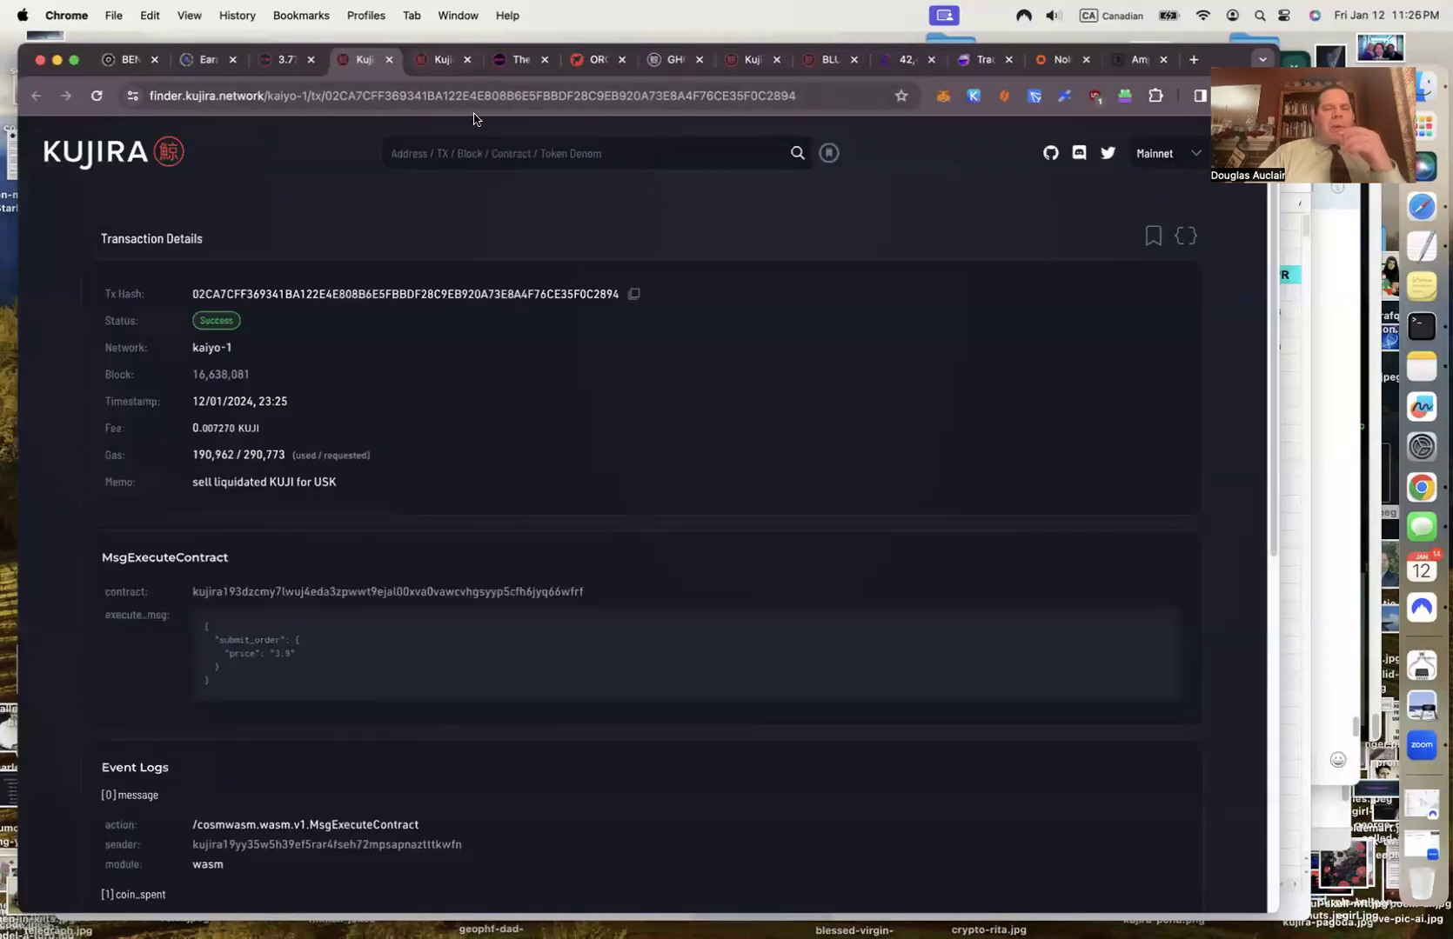
click(283, 57)
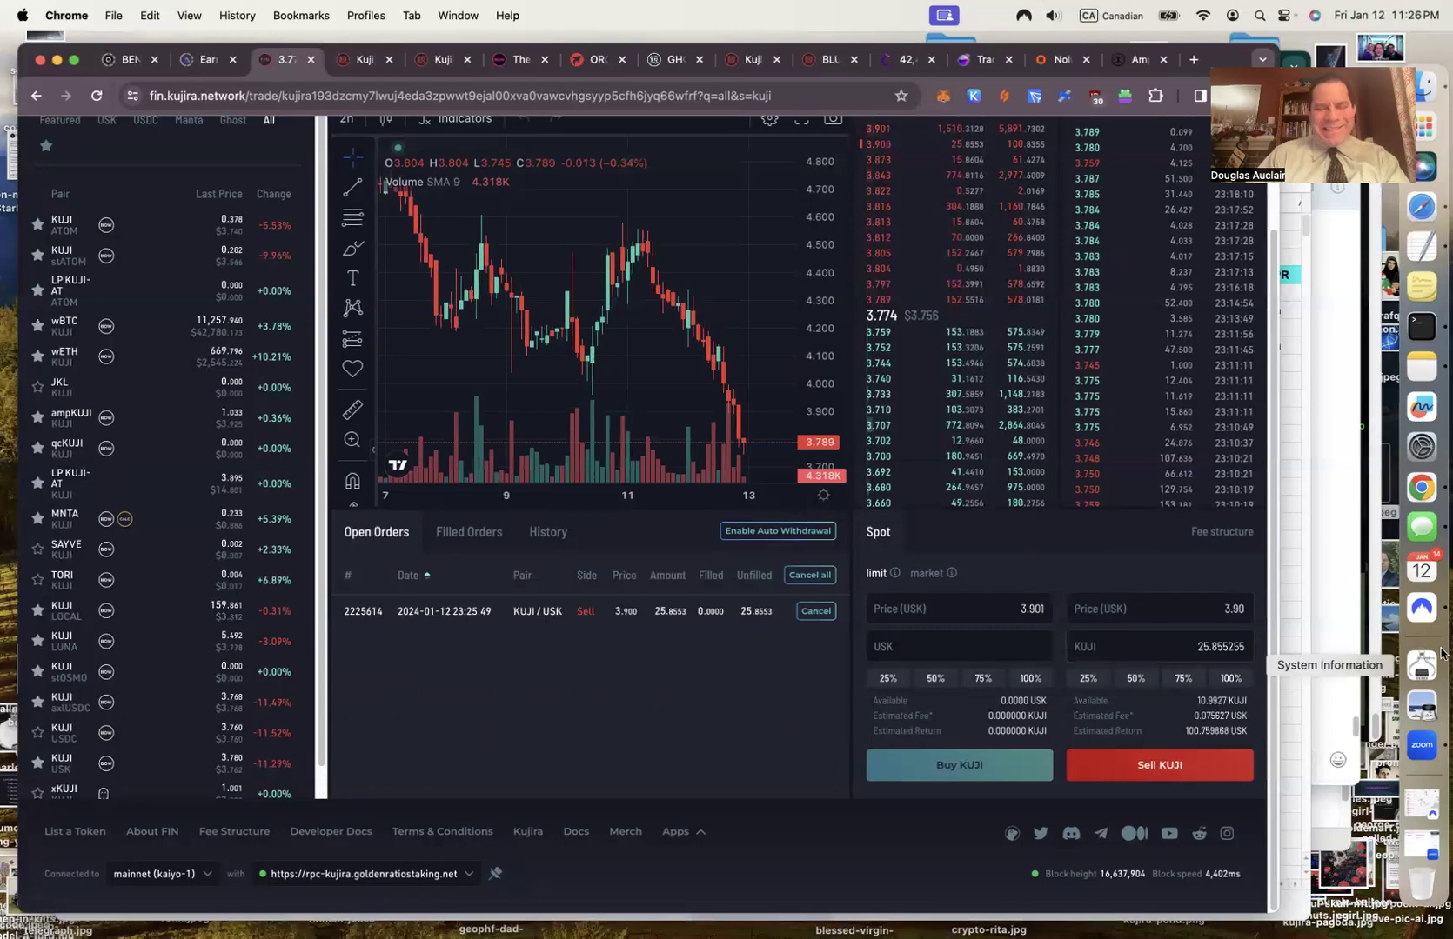
Review the ORCA bids in the ORCA arbitration spreadsheet, and switch to the GHOST lending vaults in the other browser window.
click(1290, 705)
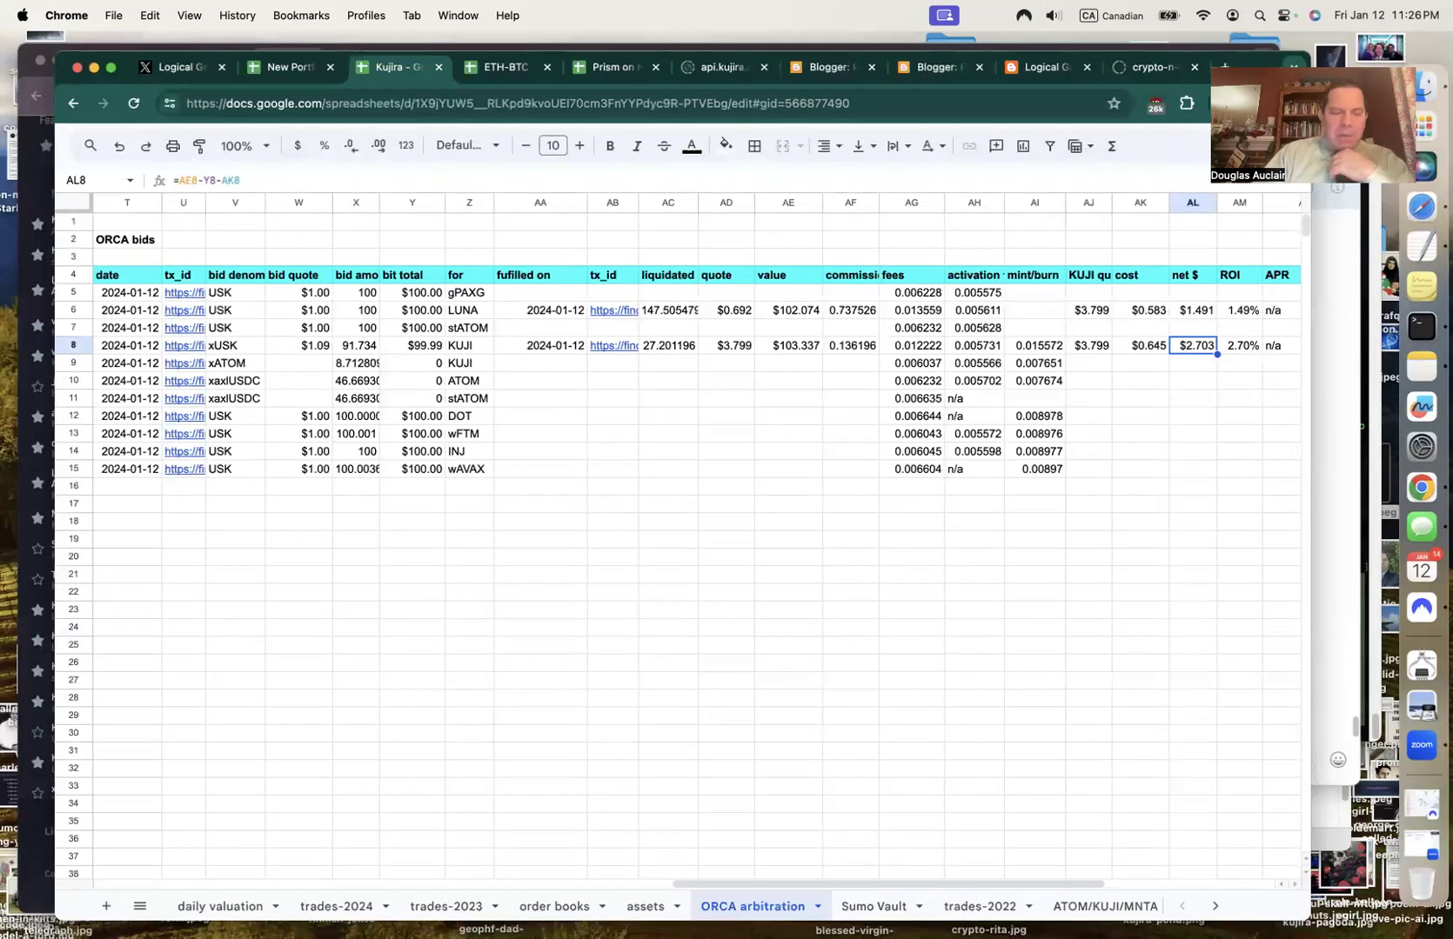
click(29, 877)
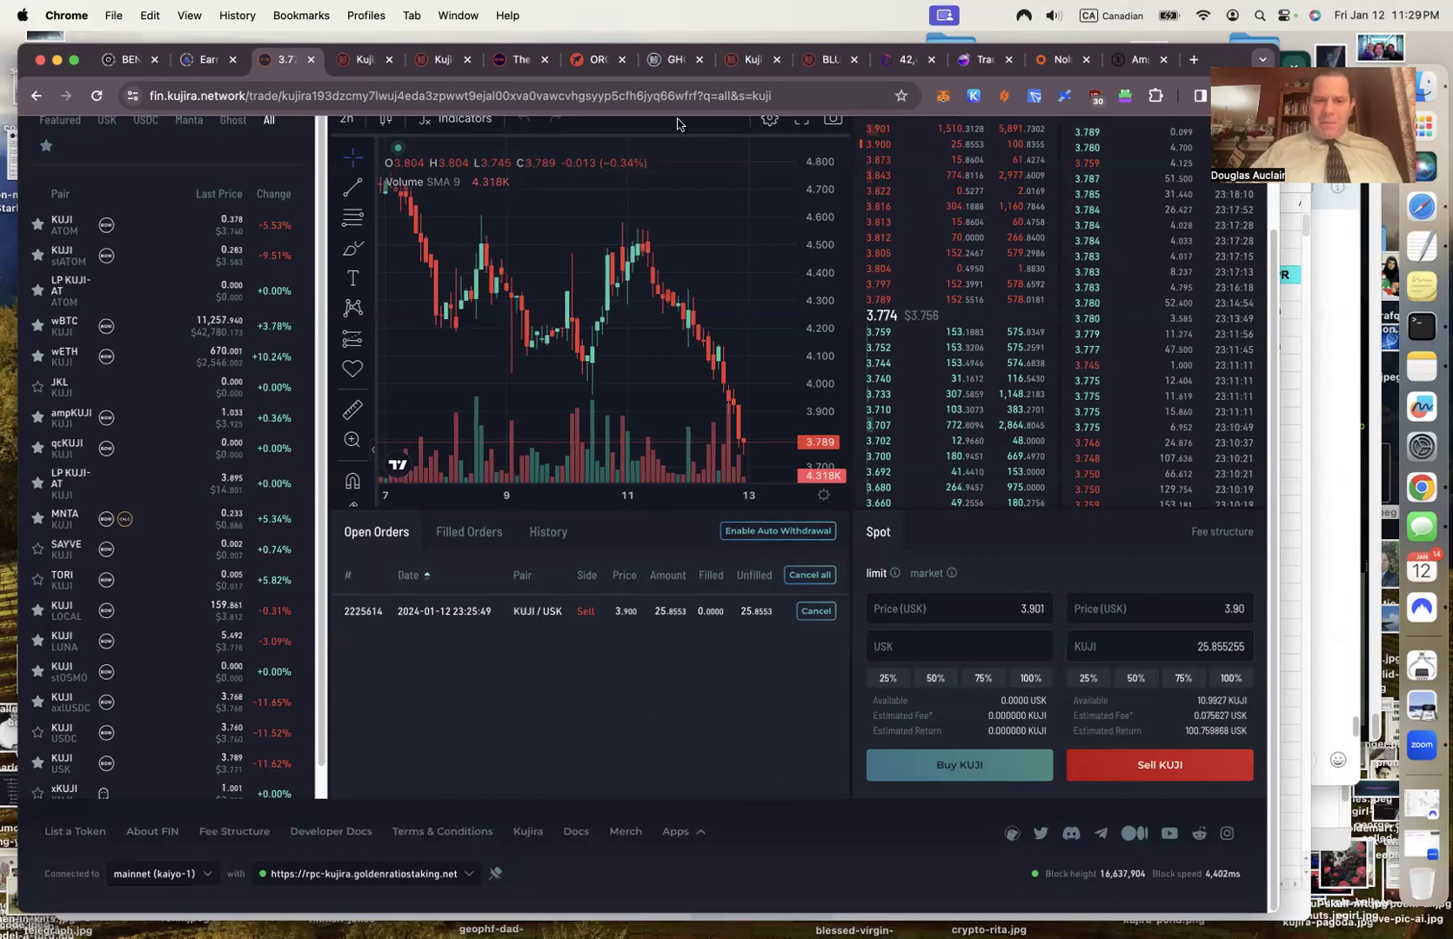
click(673, 61)
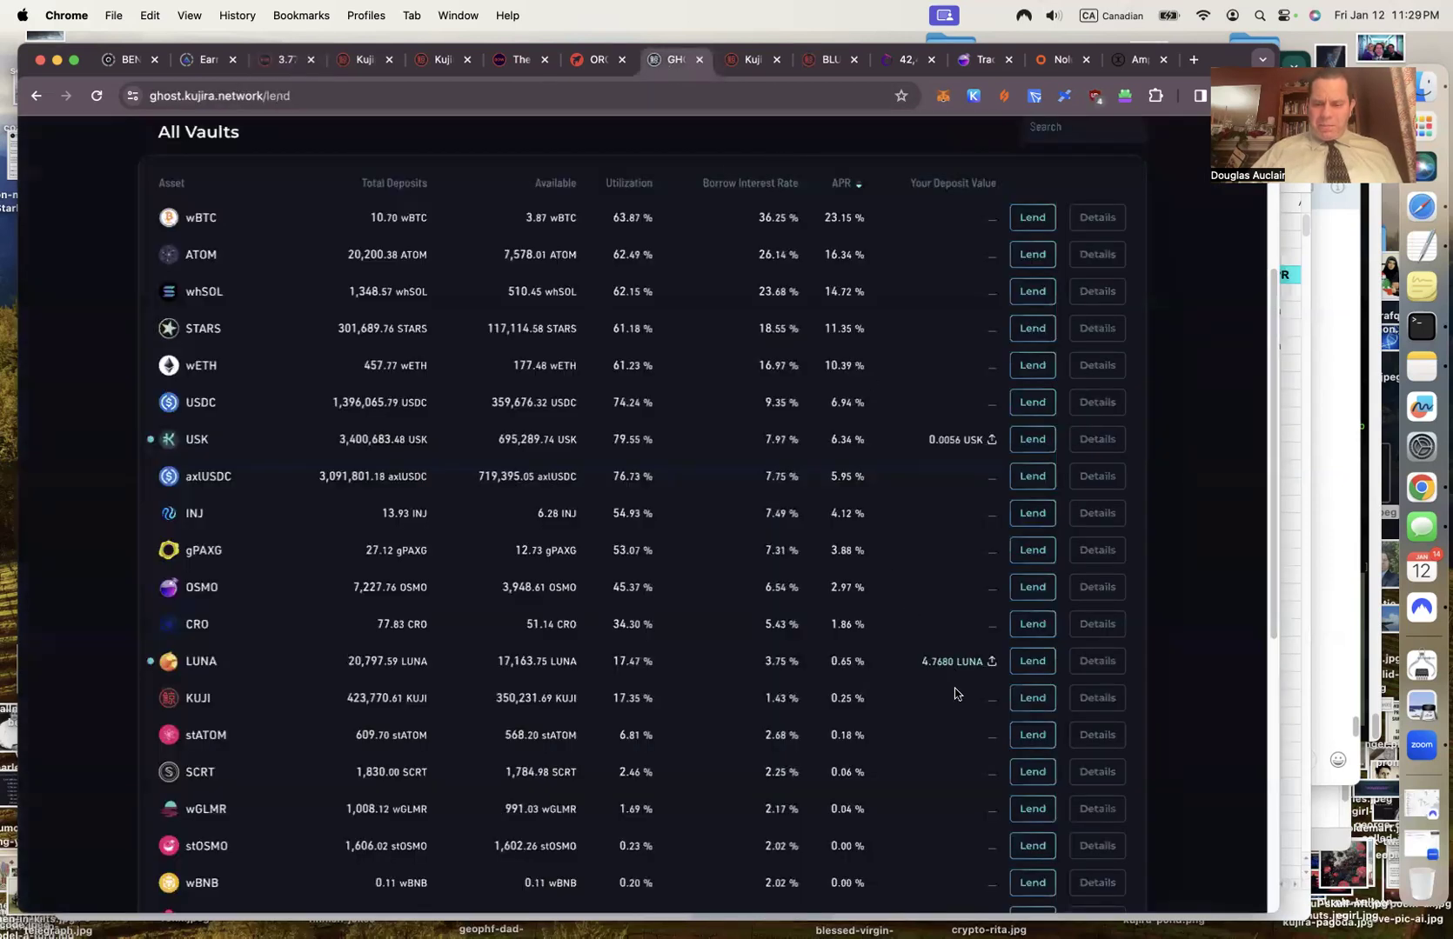